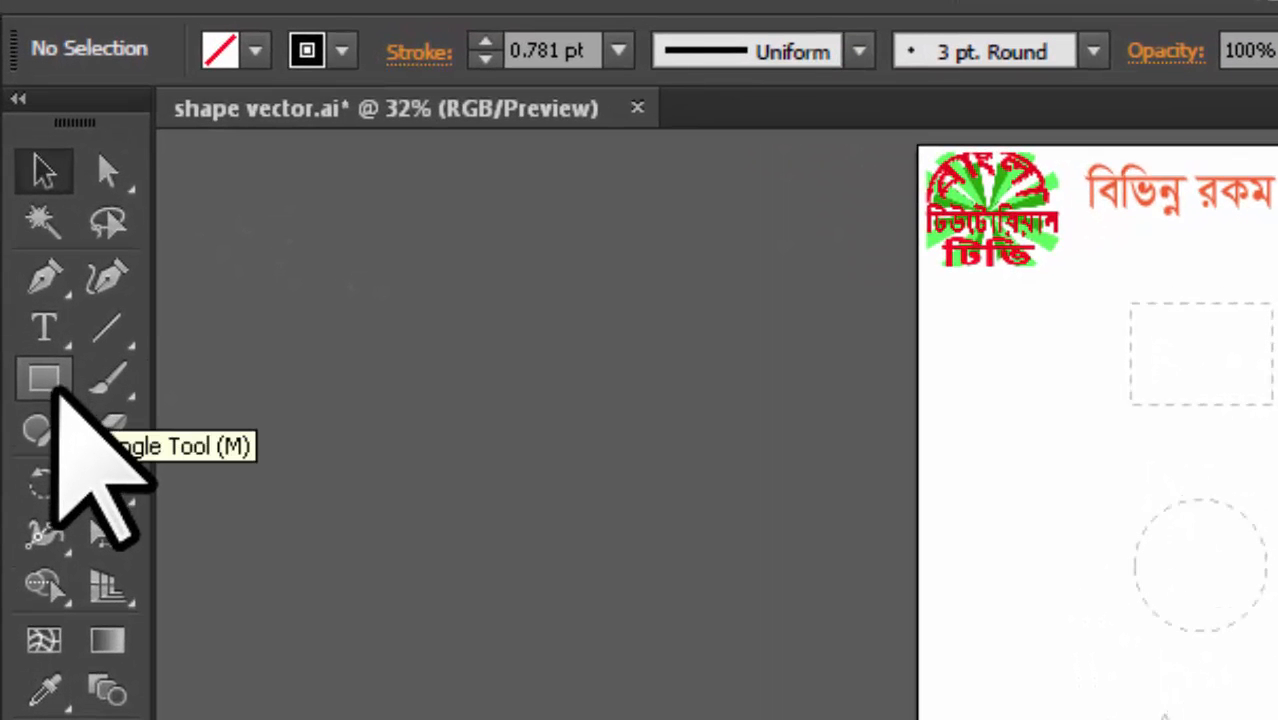
pyautogui.press('m')
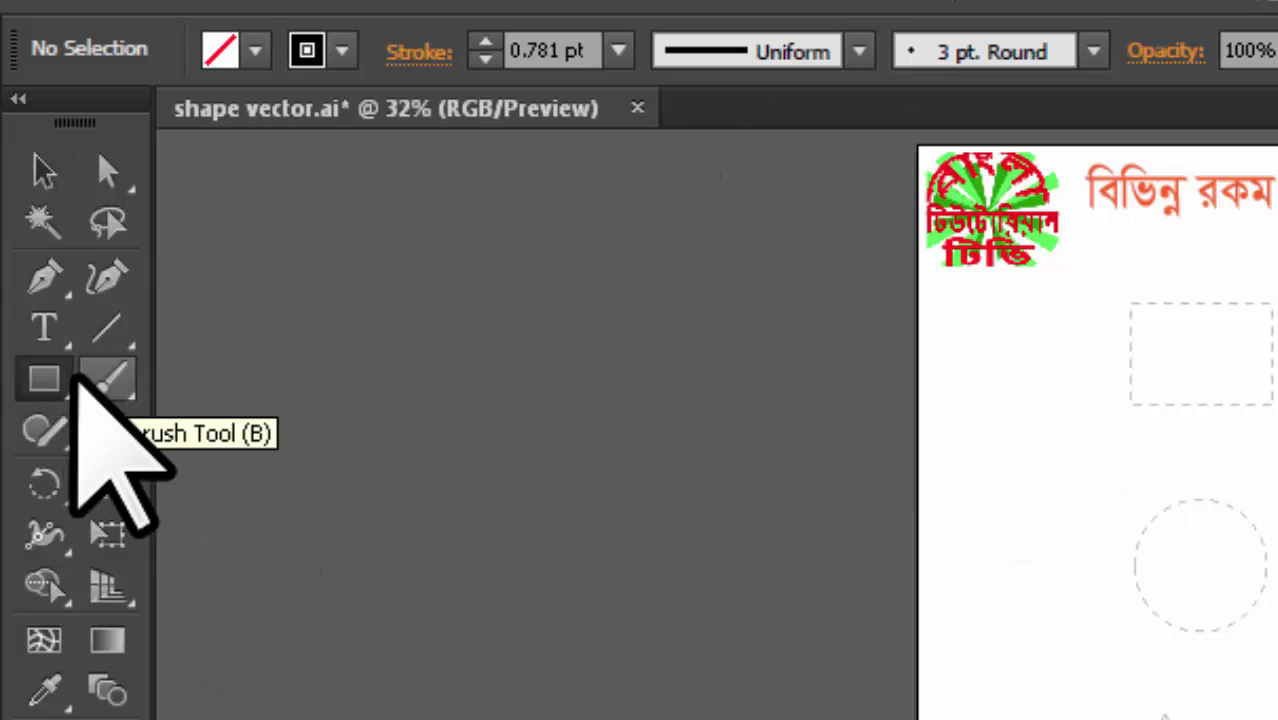
pyautogui.press('v')
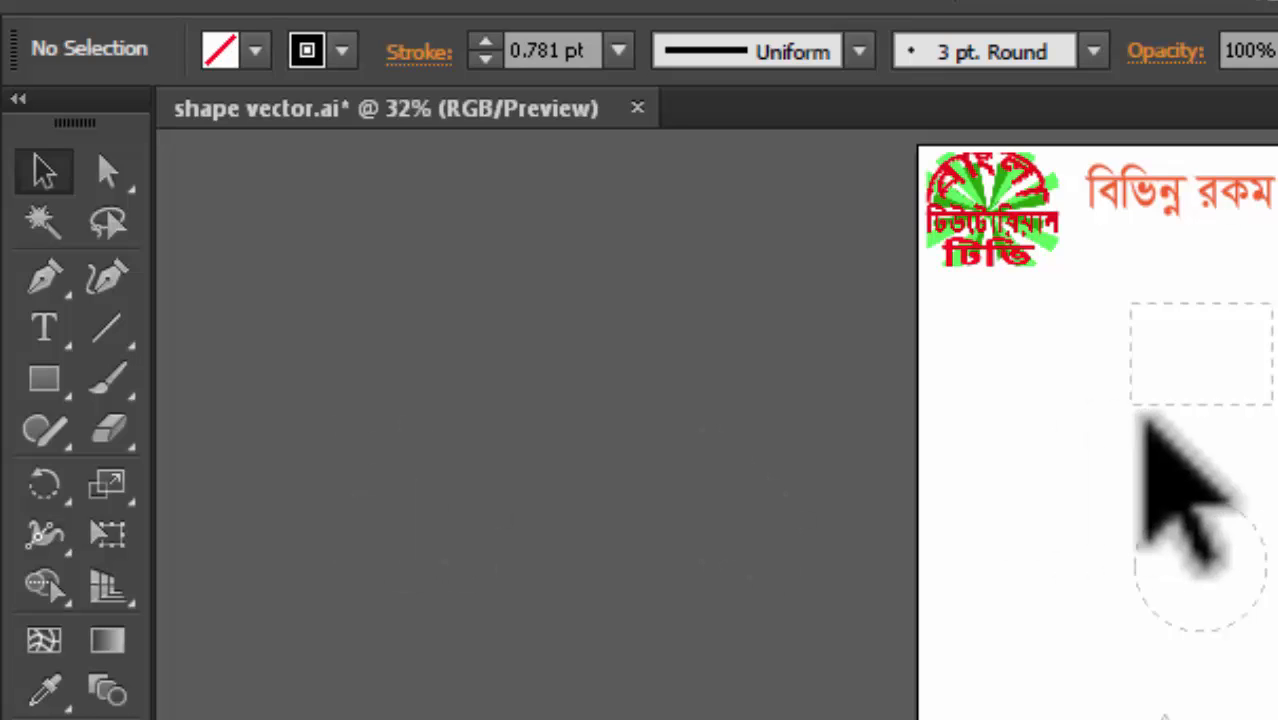
pyautogui.press('m')
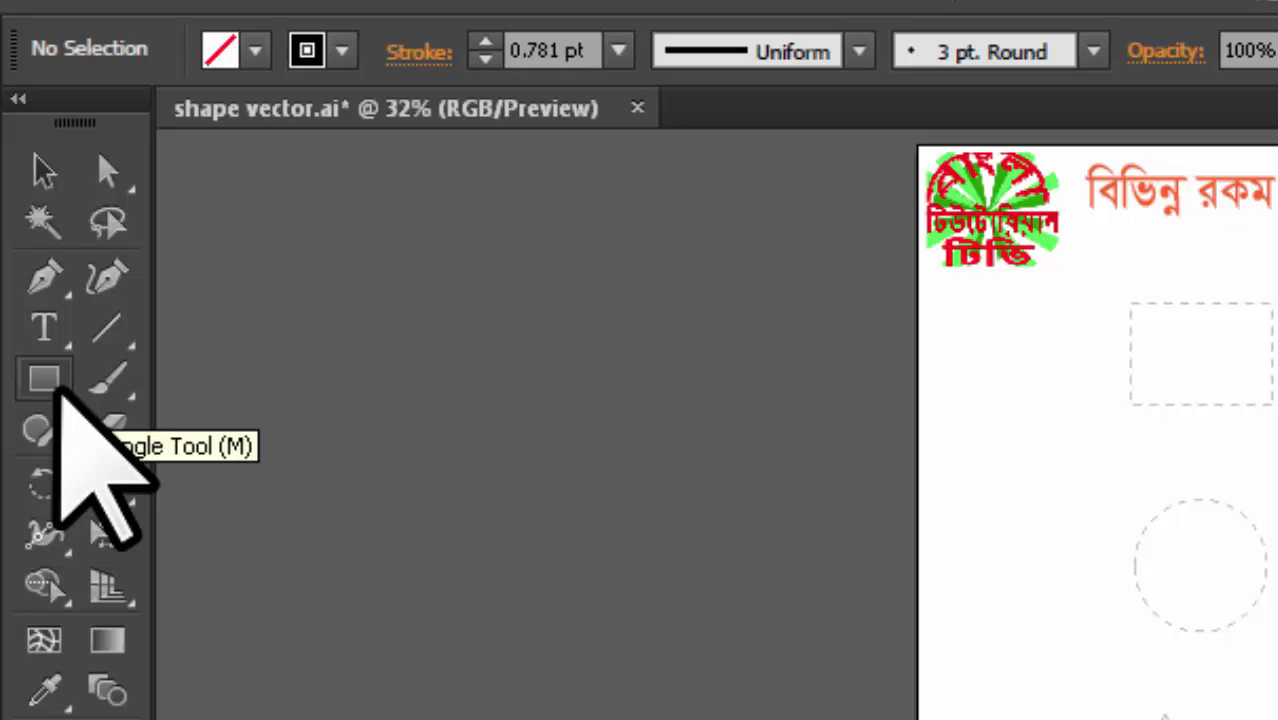
pyautogui.click(57, 388)
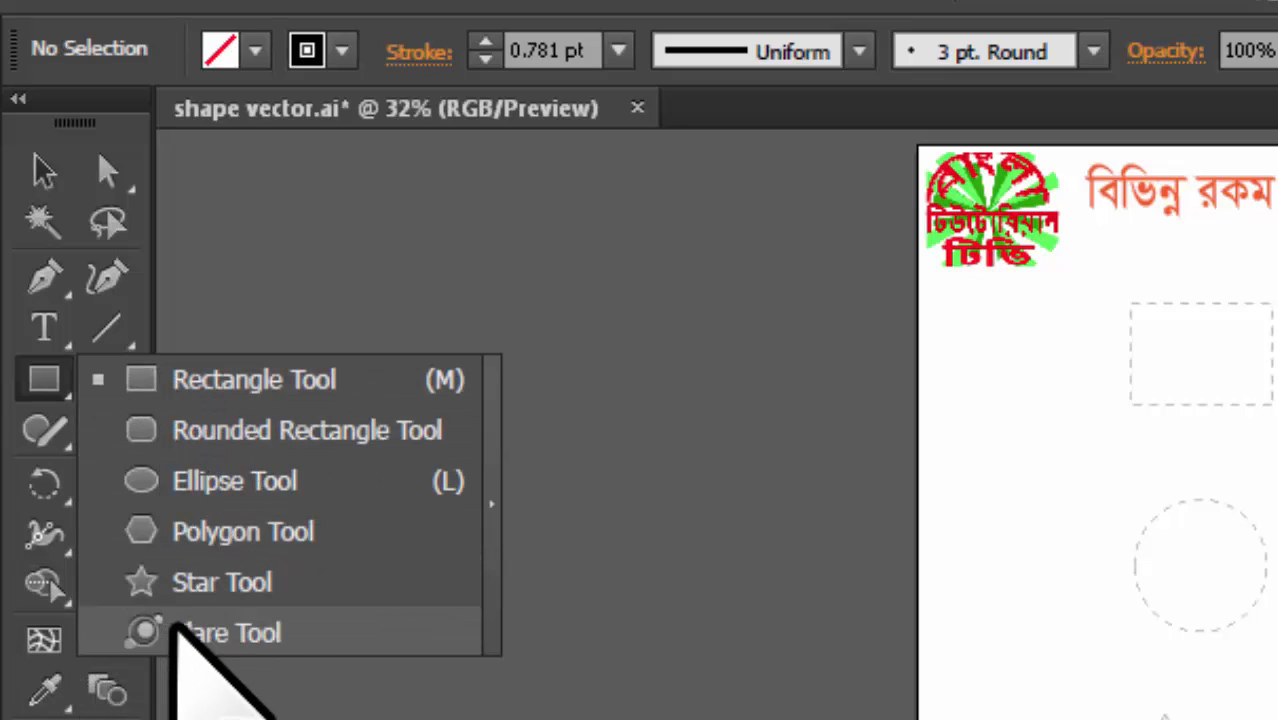
pyautogui.click(690, 419)
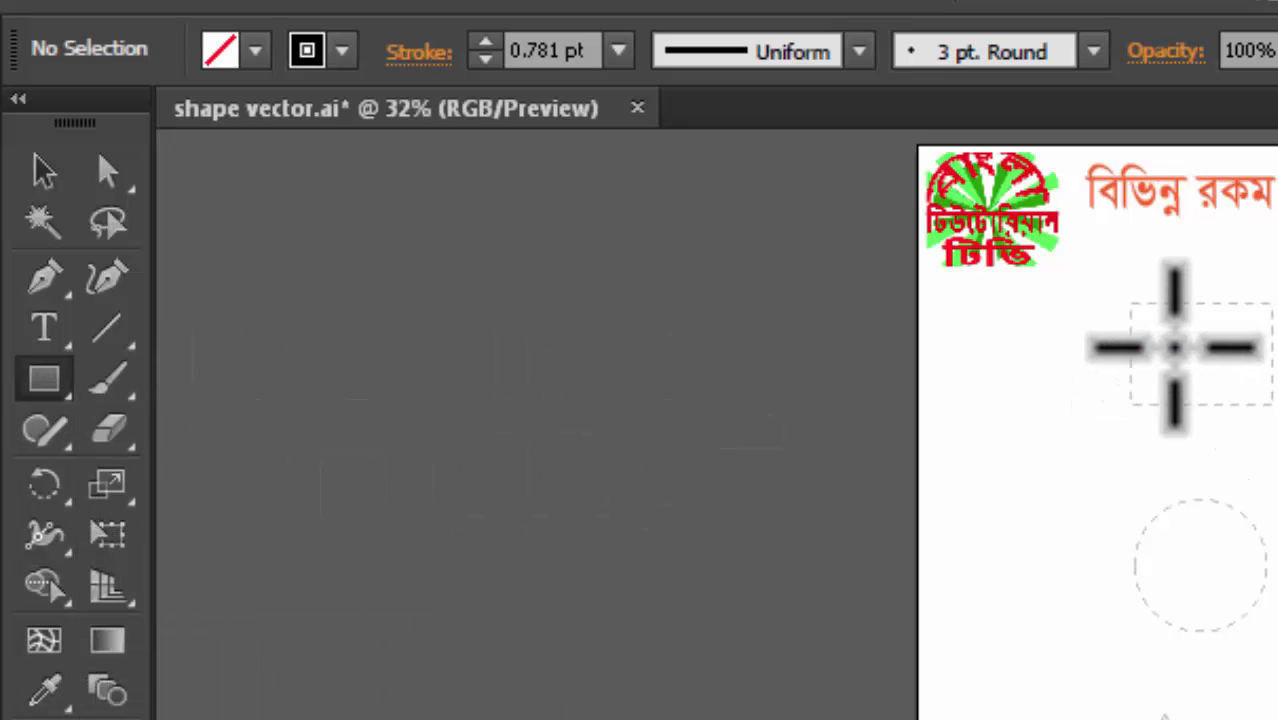
# Detach the rectangle and shape tool group as a floating panel and place it beside the artboard
pyautogui.click(60, 383)
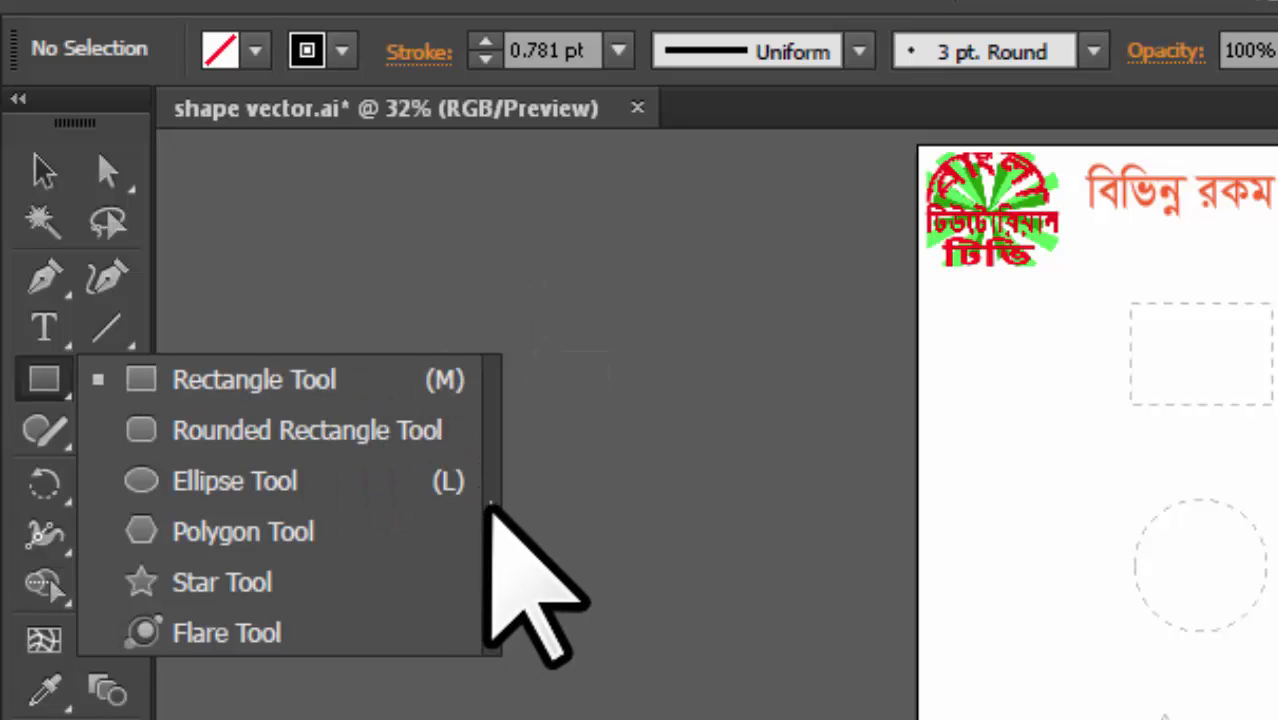
pyautogui.click(491, 505)
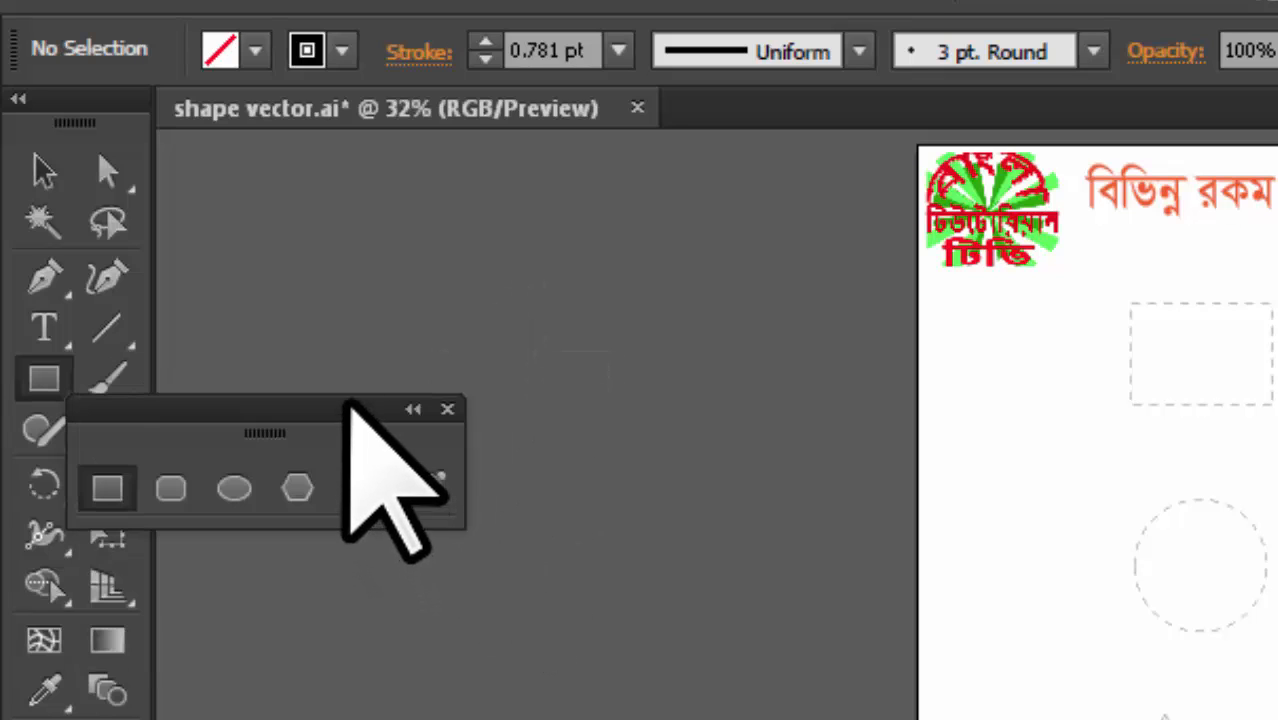
pyautogui.moveTo(348, 418); pyautogui.dragTo(582, 203)
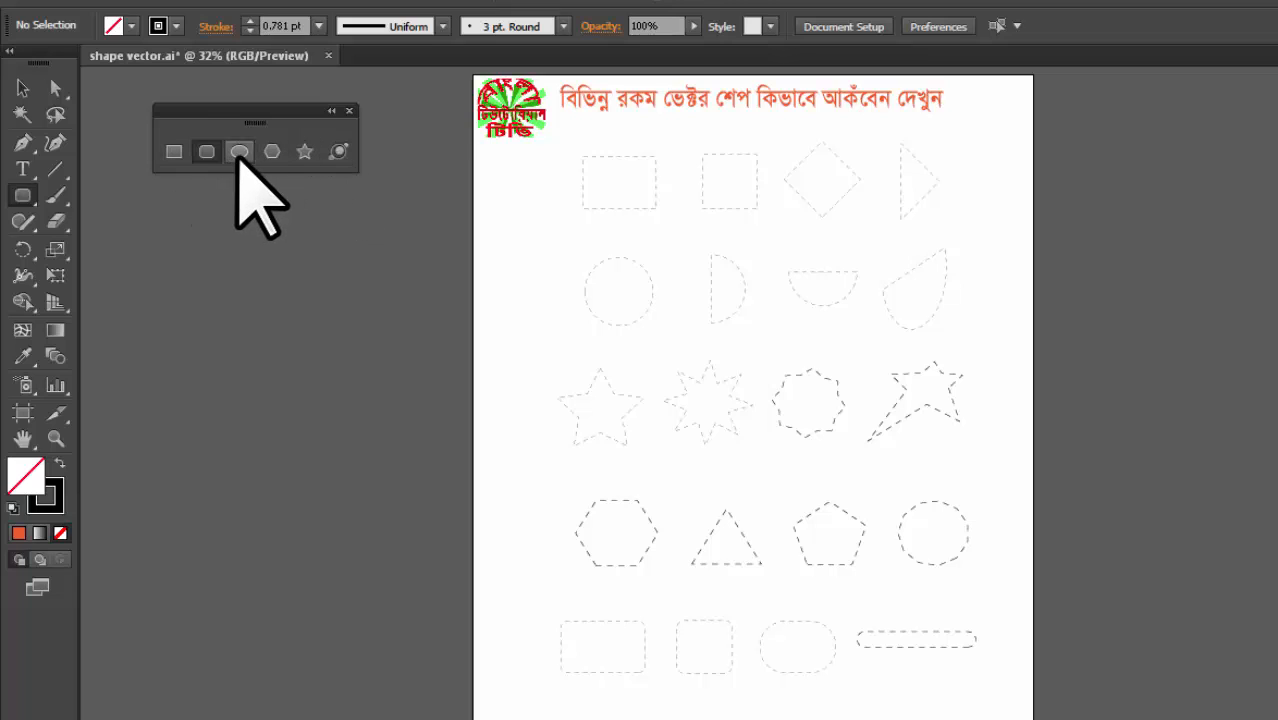
# Try tracing the dashed rectangle at the start of the first row with the Rectangle tool
pyautogui.click(306, 151)
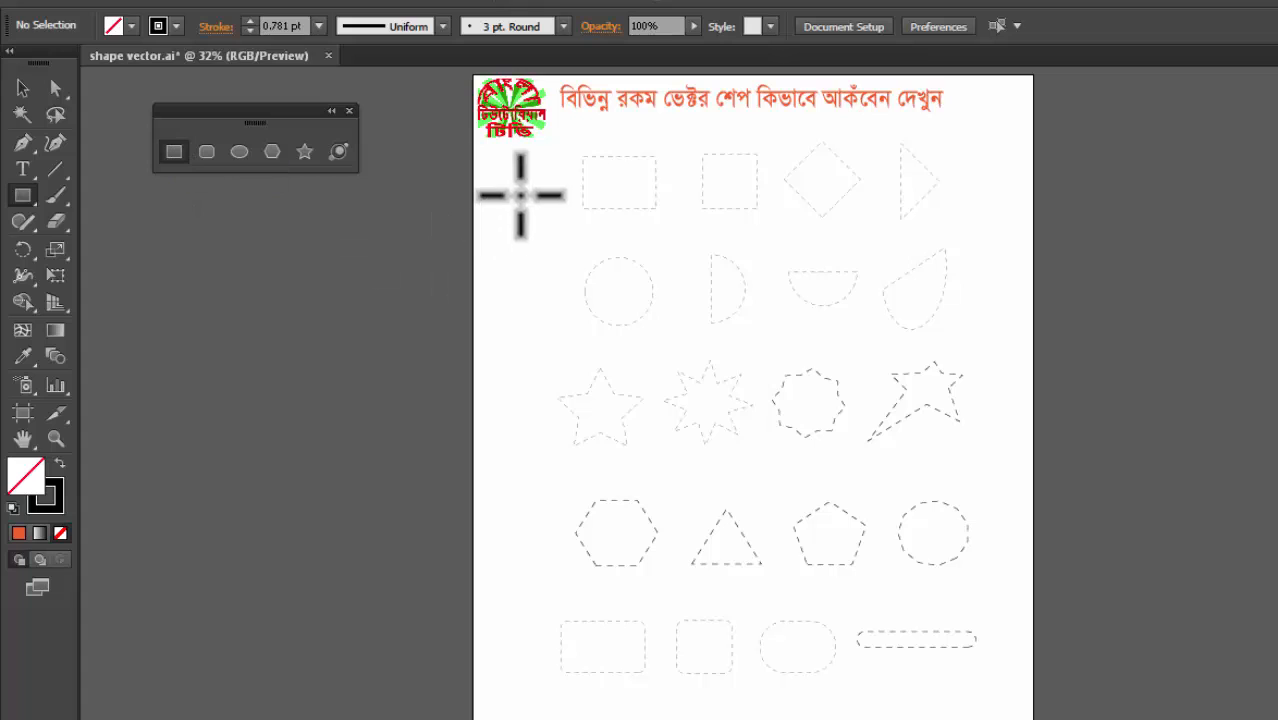
pyautogui.click(56, 437)
pyautogui.moveTo(555, 138); pyautogui.dragTo(698, 234)
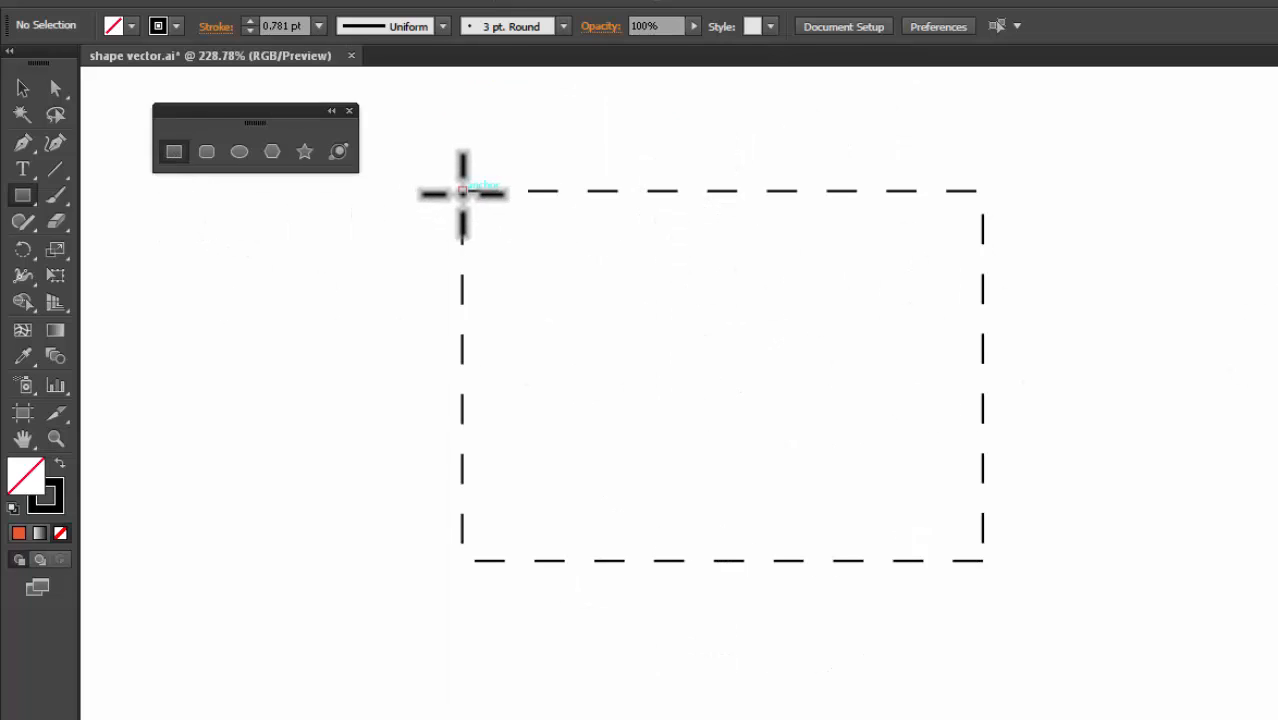
pyautogui.moveTo(463, 190); pyautogui.dragTo(983, 561)
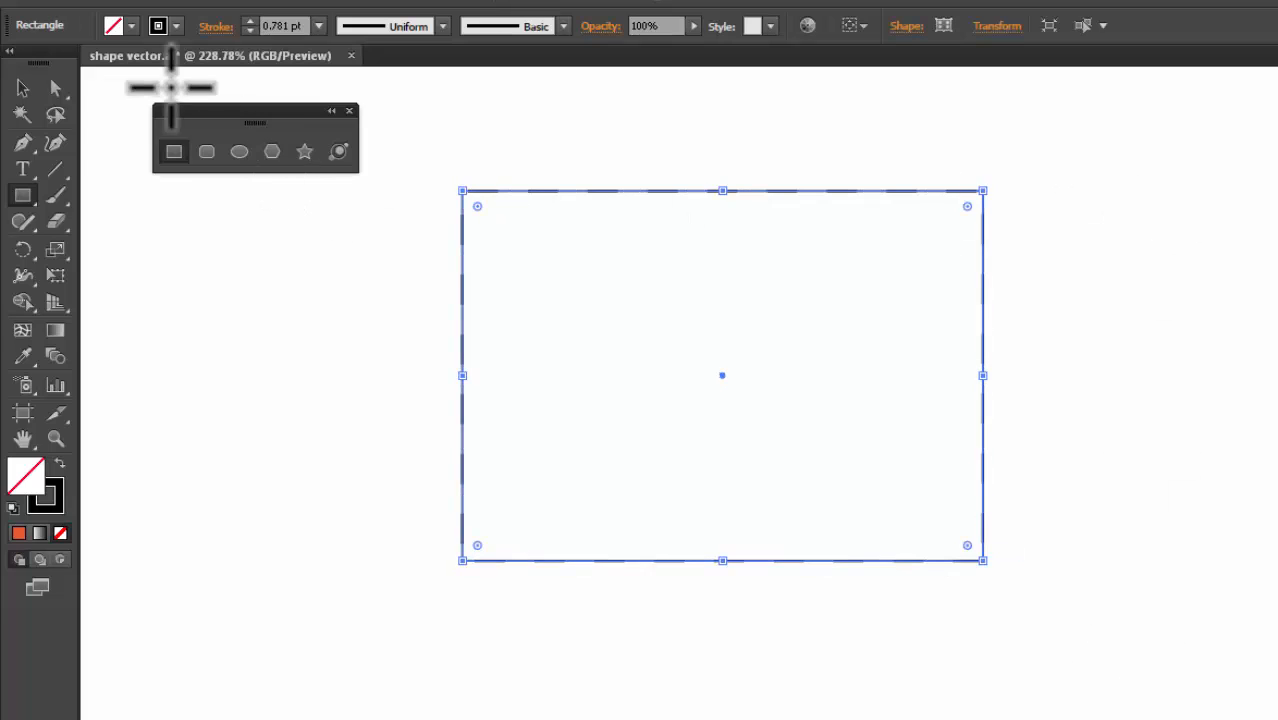
pyautogui.click(24, 88)
pyautogui.click(300, 380)
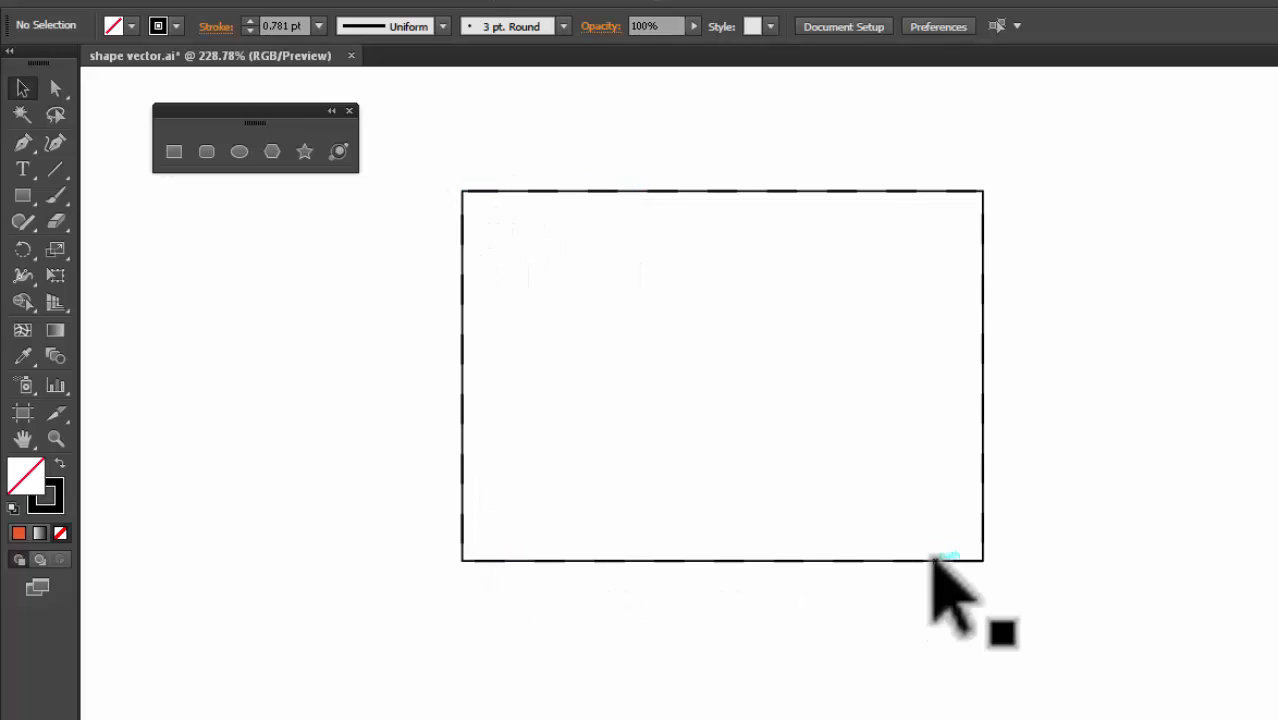
pyautogui.hotkey('ctrl', 'z')
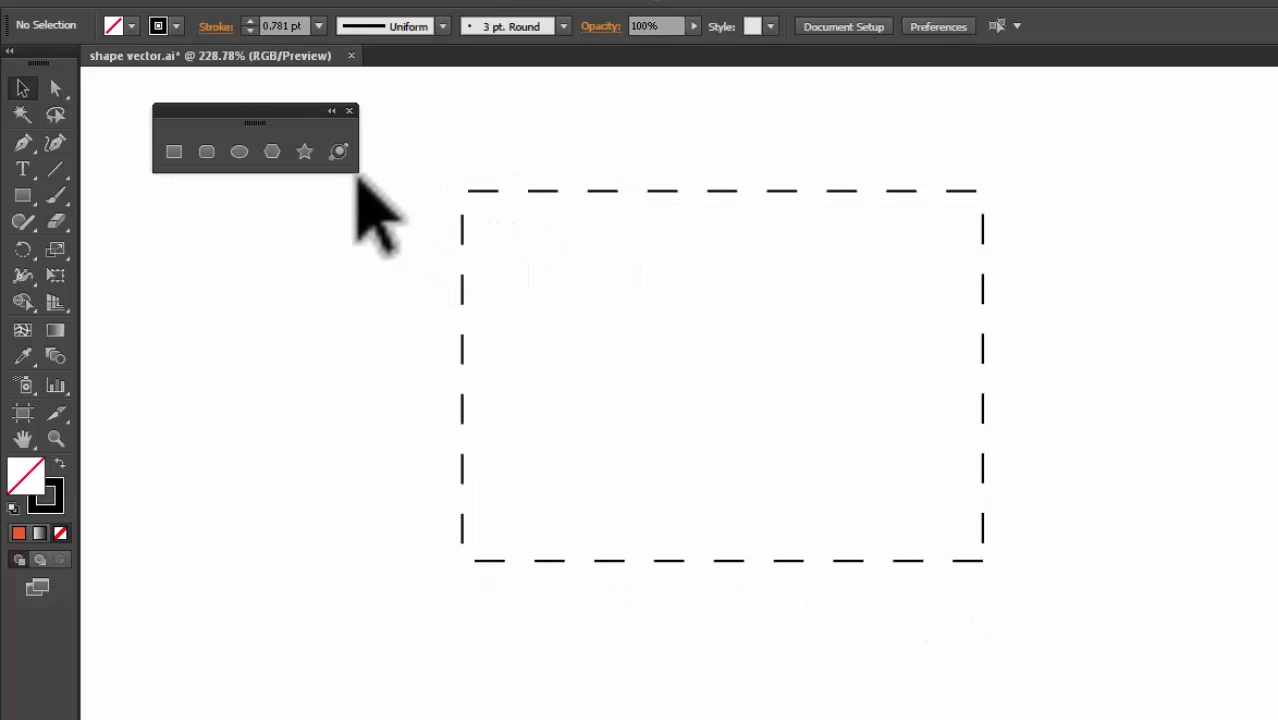
# Draw a rectangle about 2.91 by 2.08 in over the first dashed rectangle and deselect it
pyautogui.click(165, 151)
pyautogui.moveTo(449, 171); pyautogui.dragTo(859, 563)
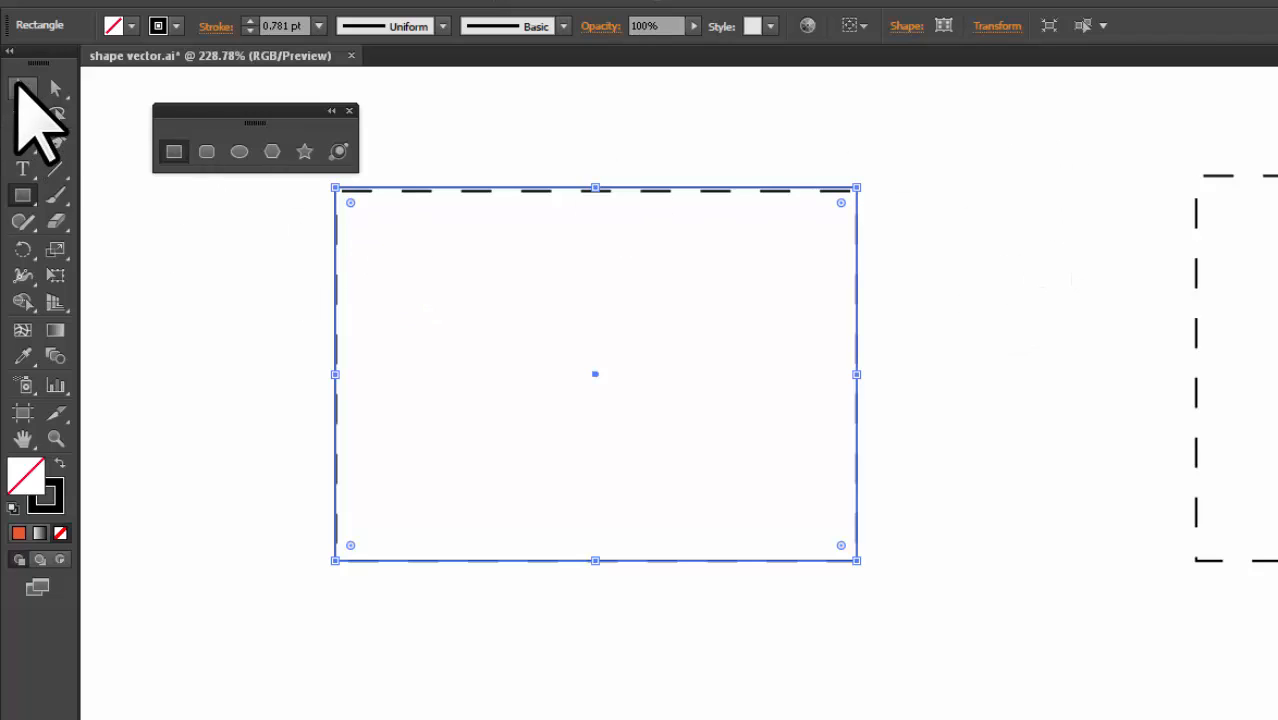
pyautogui.click(998, 303)
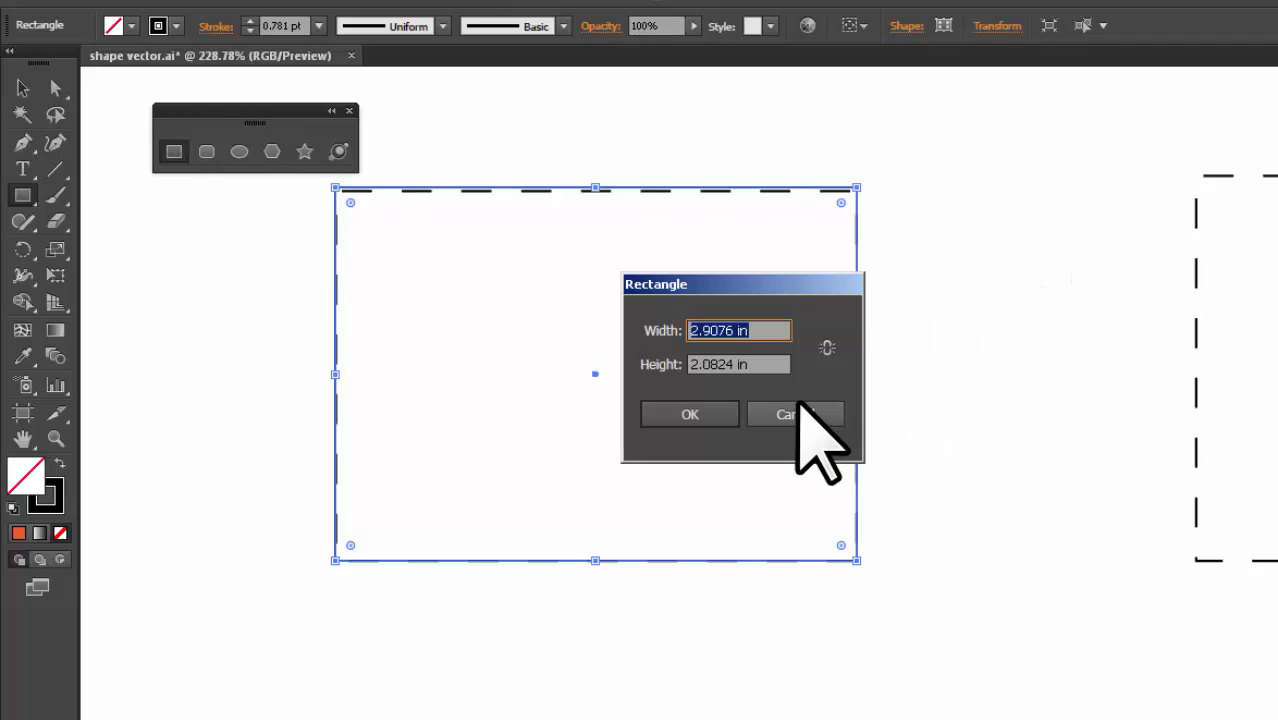
pyautogui.click(803, 410)
pyautogui.click(20, 86)
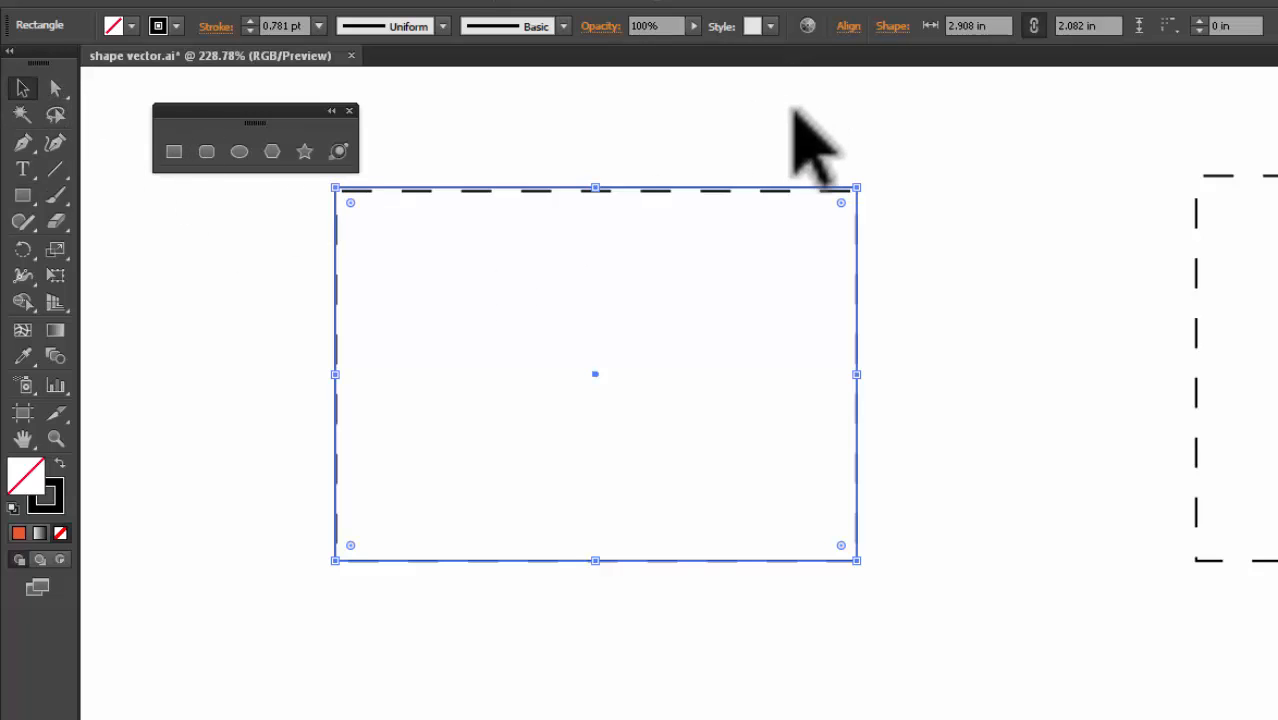
pyautogui.click(795, 110)
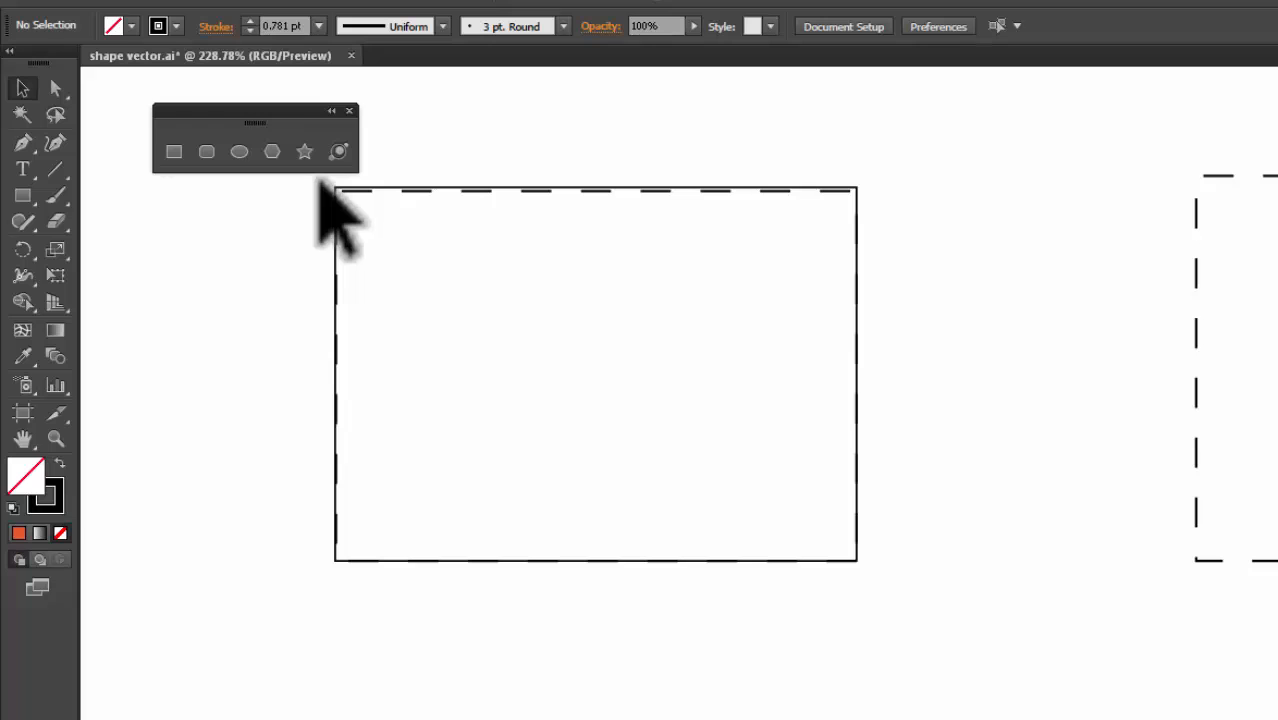
# Select the solid rectangle together with its dashed outline and shorten both slightly from the top edge
pyautogui.moveTo(320, 184); pyautogui.dragTo(960, 640)
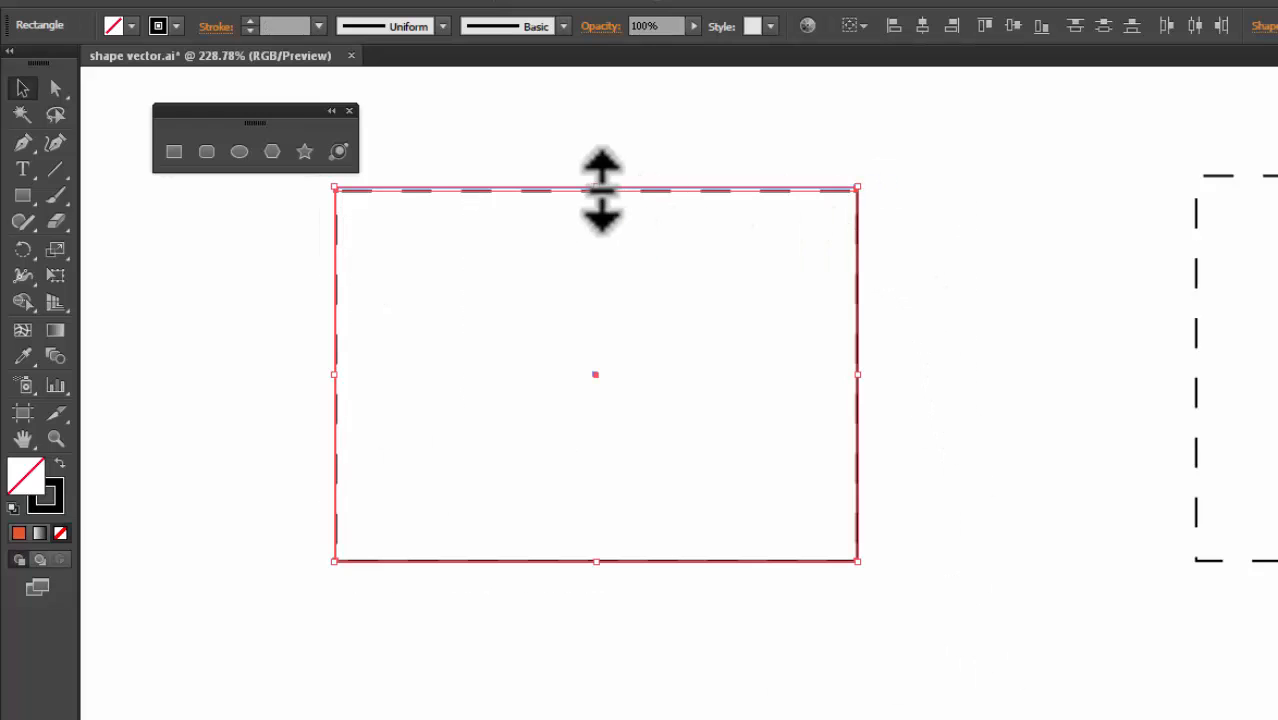
pyautogui.moveTo(597, 188); pyautogui.dragTo(603, 203)
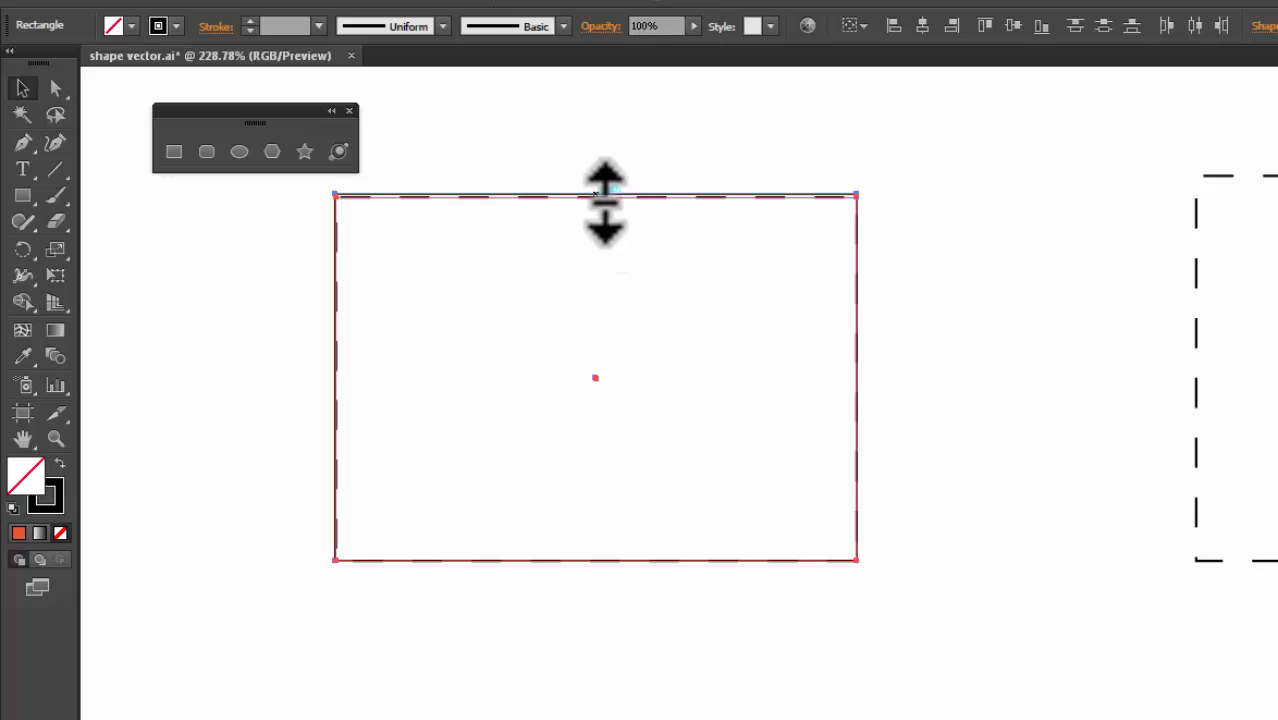
pyautogui.moveTo(604, 203); pyautogui.dragTo(603, 205)
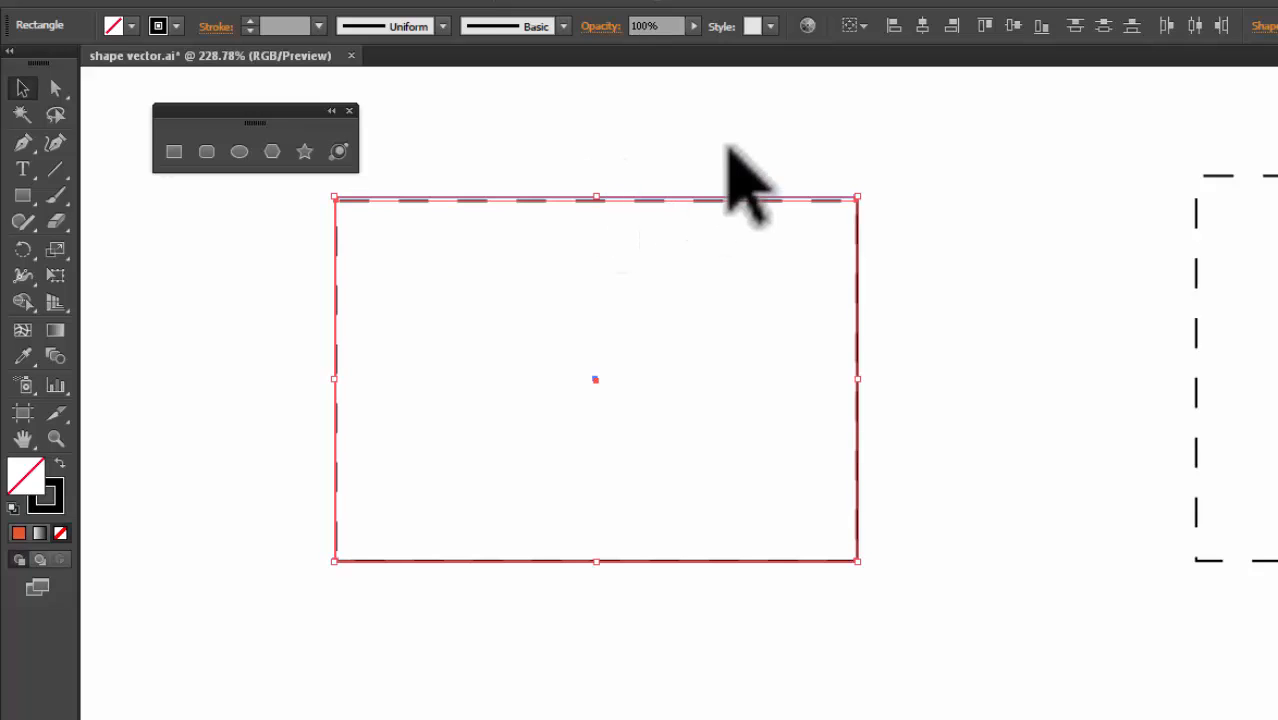
pyautogui.click(640, 183)
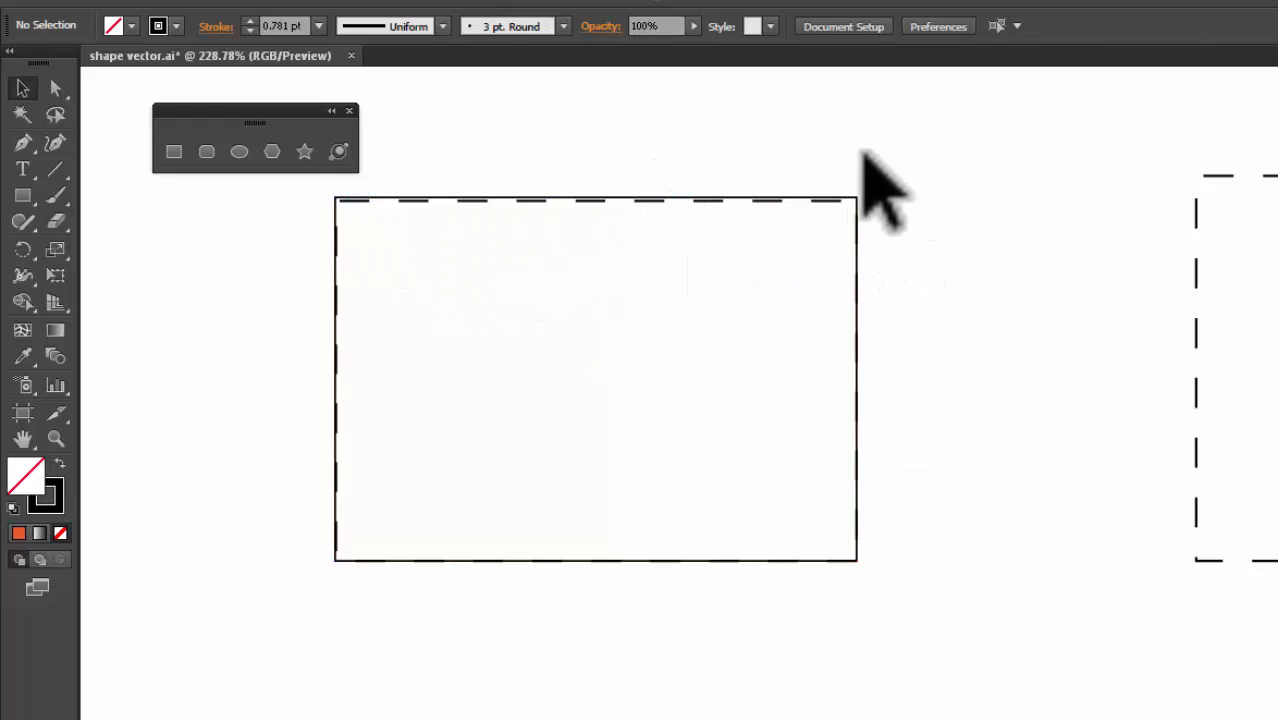
# Move the solid rectangle and its dashed outline together a short distance to the left on the artboard
pyautogui.moveTo(300, 185); pyautogui.dragTo(872, 615)
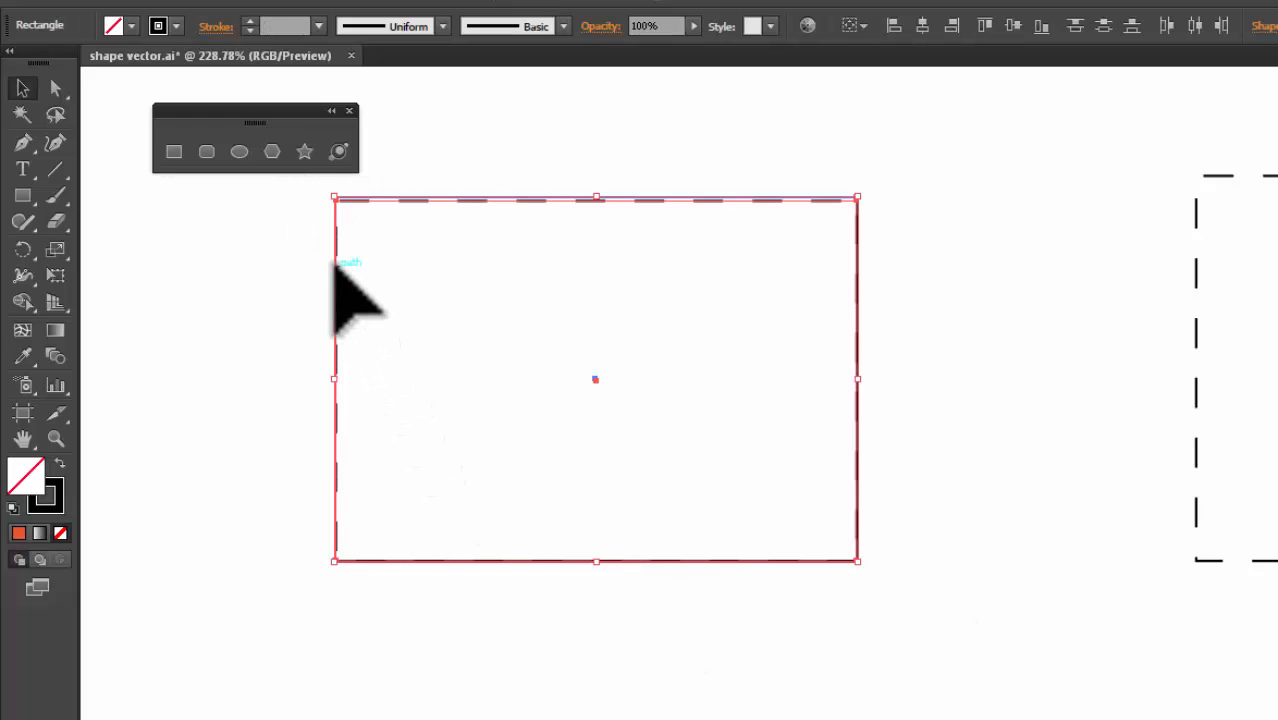
pyautogui.moveTo(337, 265); pyautogui.dragTo(311, 278)
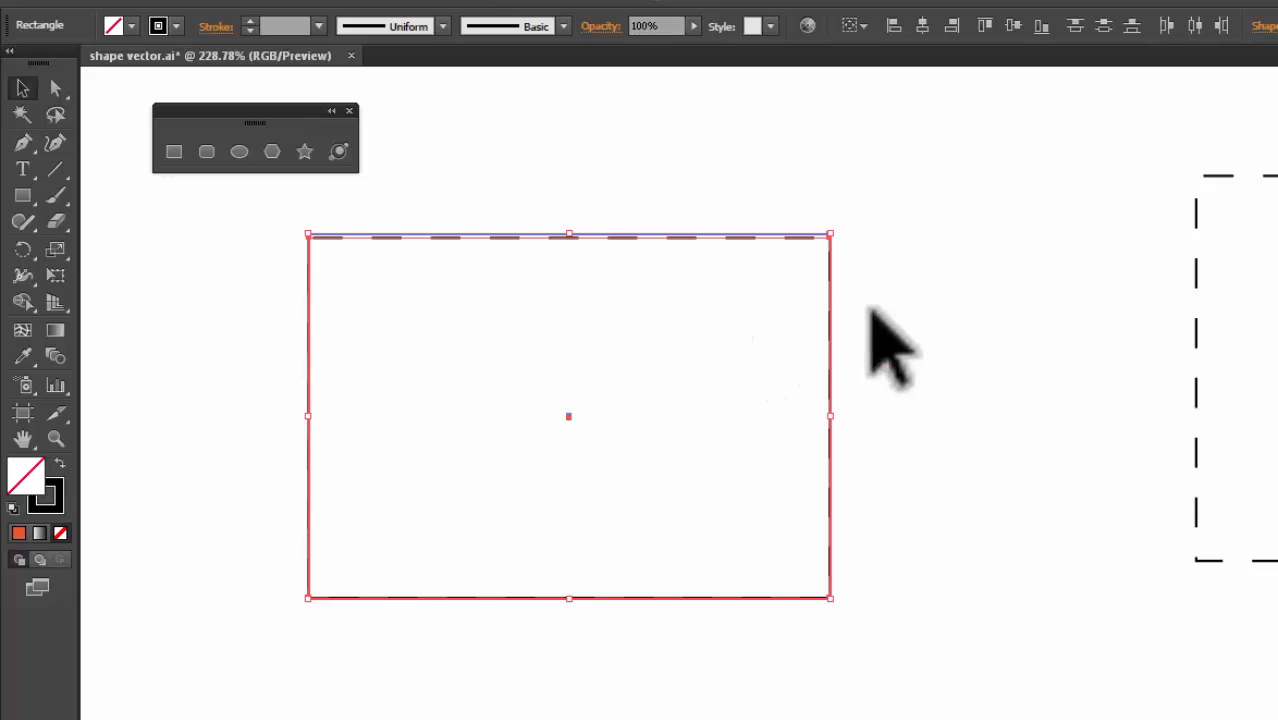
pyautogui.moveTo(608, 233); pyautogui.dragTo(622, 200)
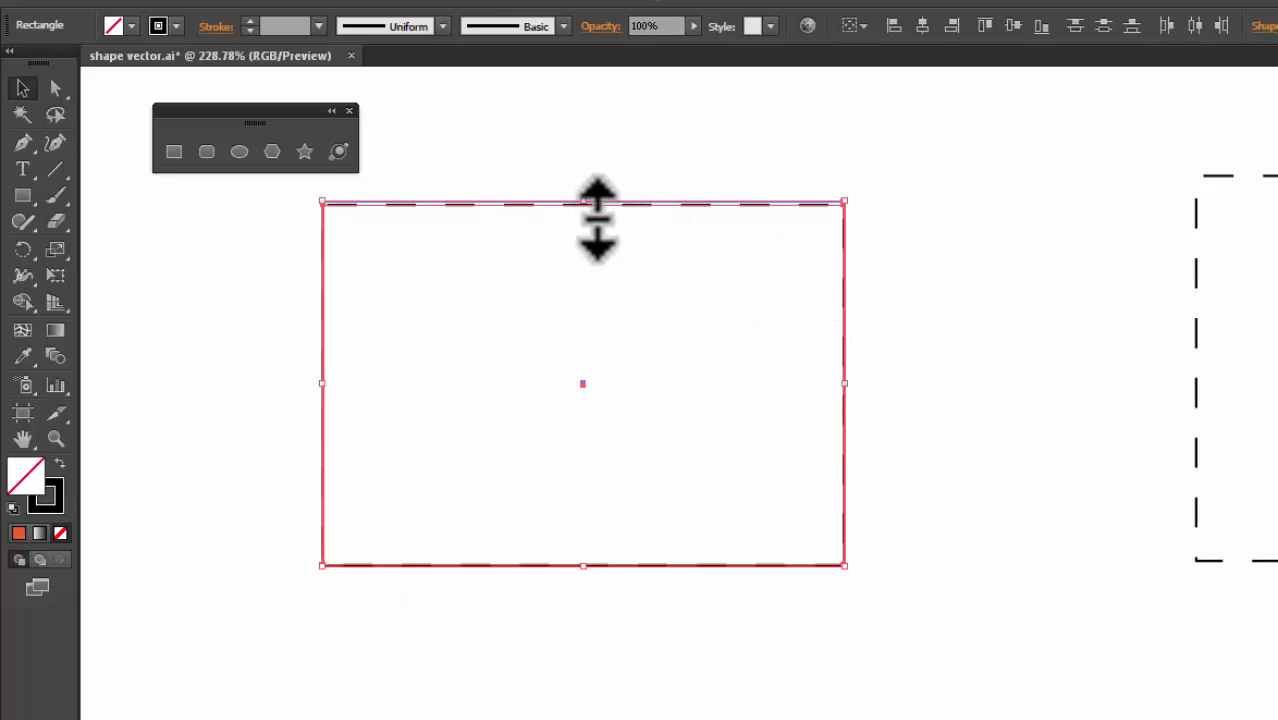
pyautogui.click(890, 518)
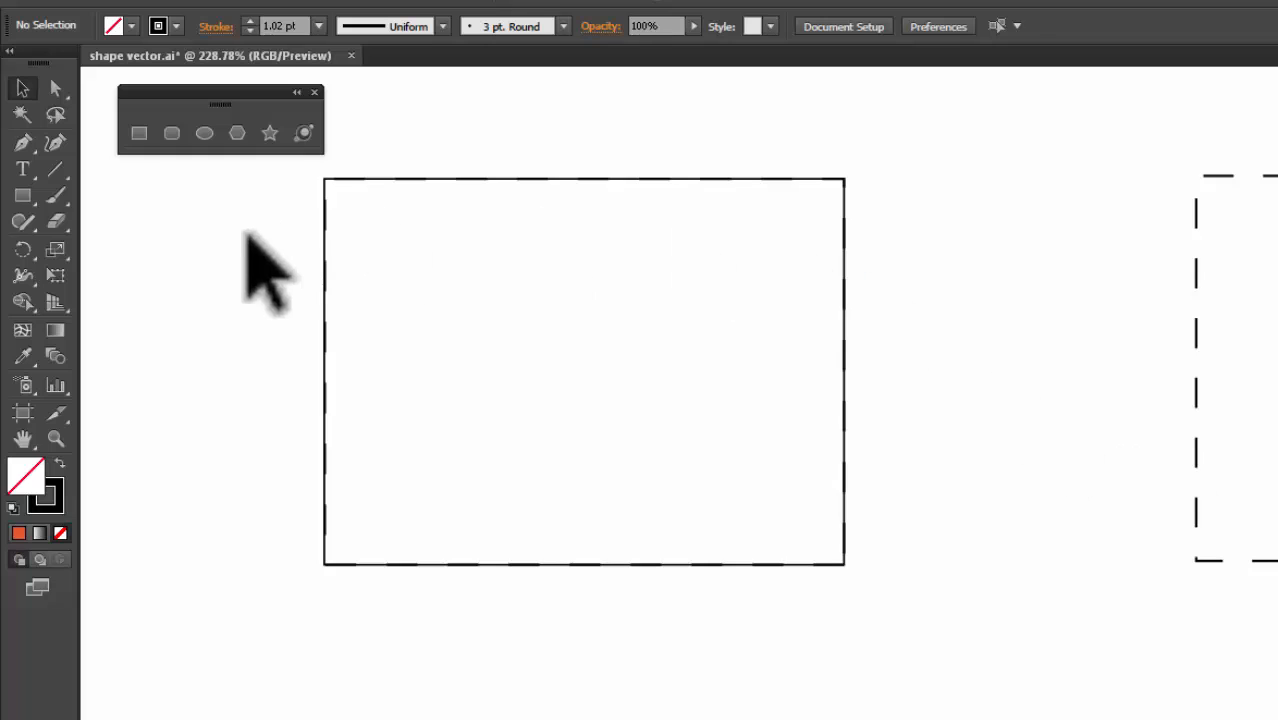
# Try adjusting the height of the solid and dashed rectangles together from their top edge
pyautogui.moveTo(266, 180); pyautogui.dragTo(903, 587)
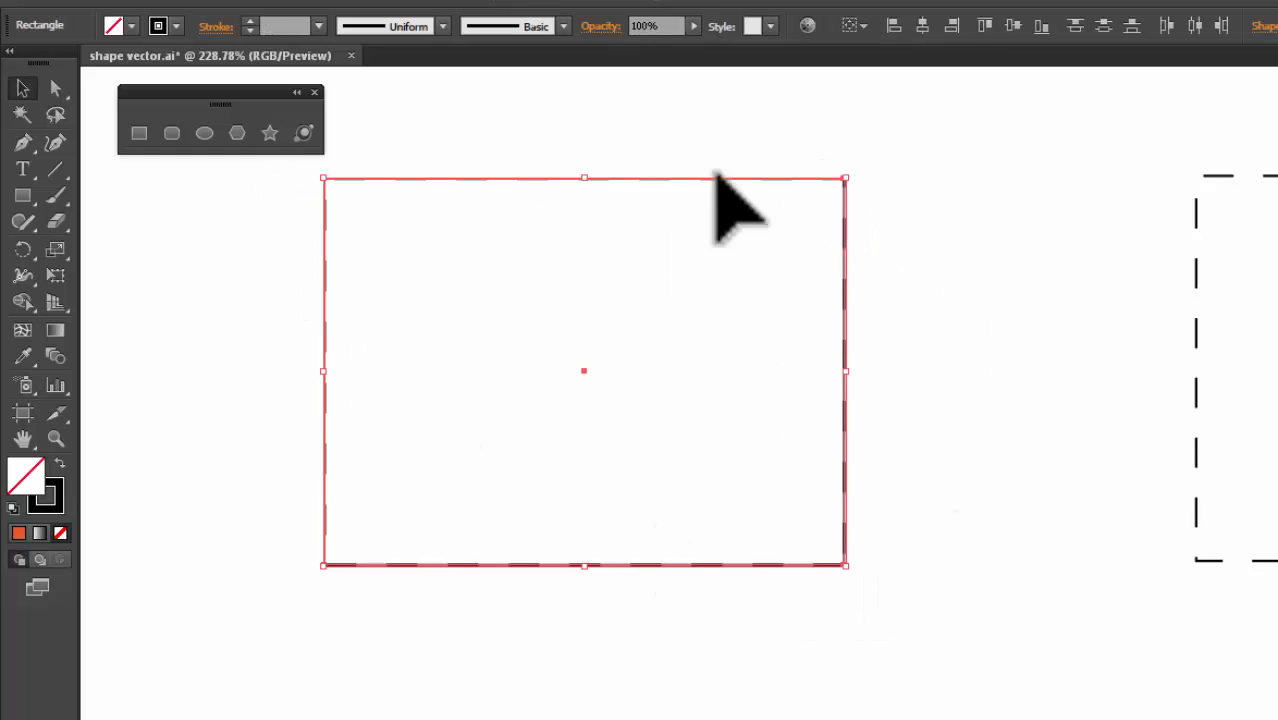
pyautogui.moveTo(593, 180)
pyautogui.mouseDown()
pyautogui.moveTo(596, 200)
pyautogui.moveTo(596, 182)
pyautogui.mouseUp()
pyautogui.click(961, 149)
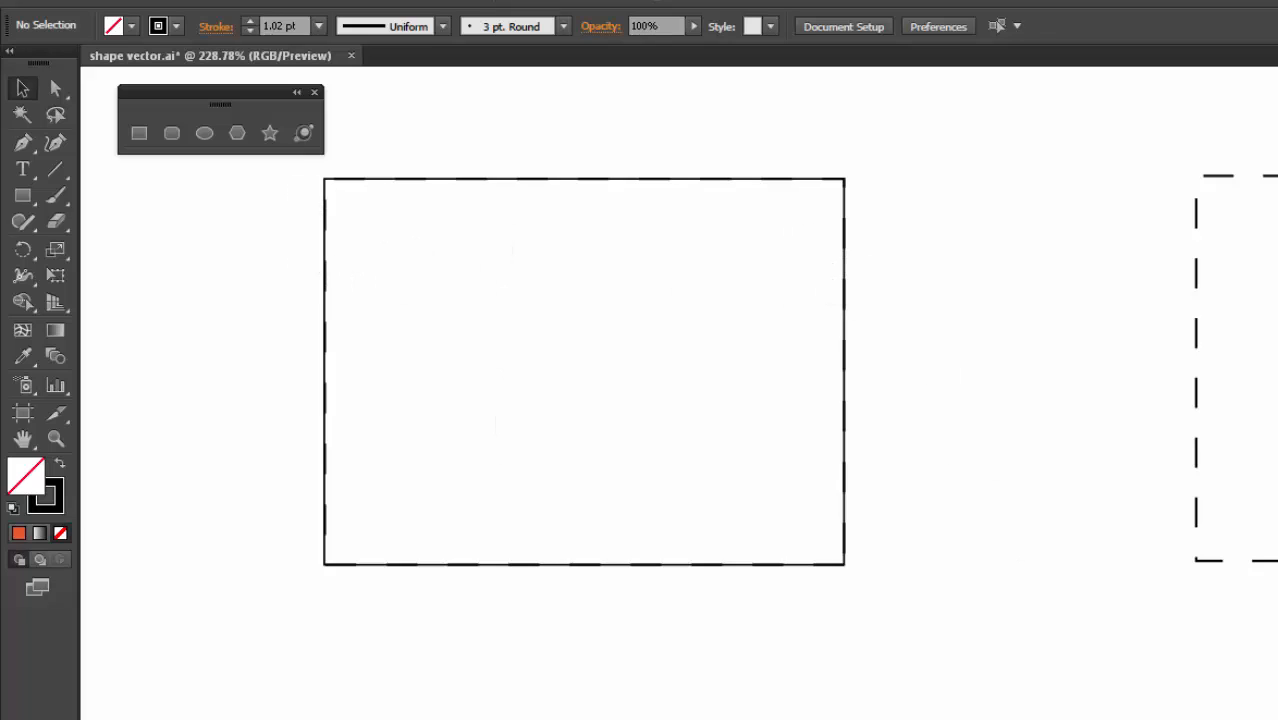
# Draw a proportionally constrained square about 2.26 in wide between the finished rectangle and the dashed square
pyautogui.hscroll(10, 678, 370)
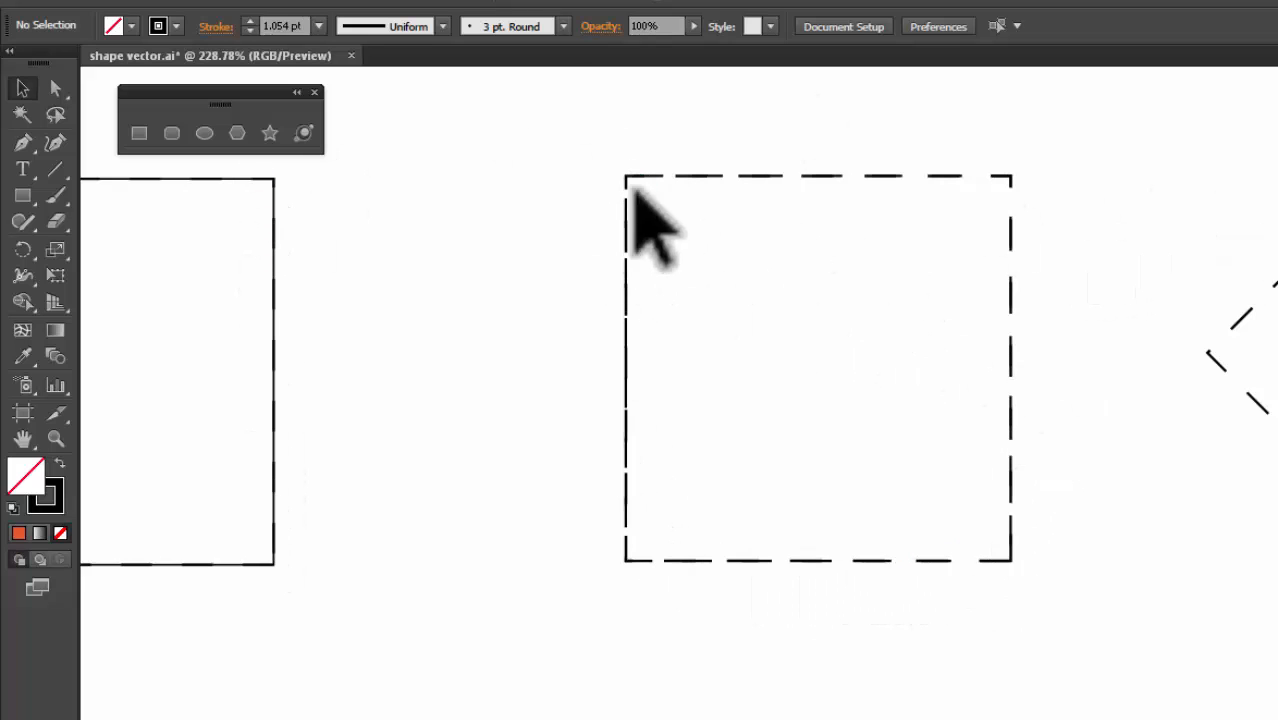
pyautogui.click(139, 134)
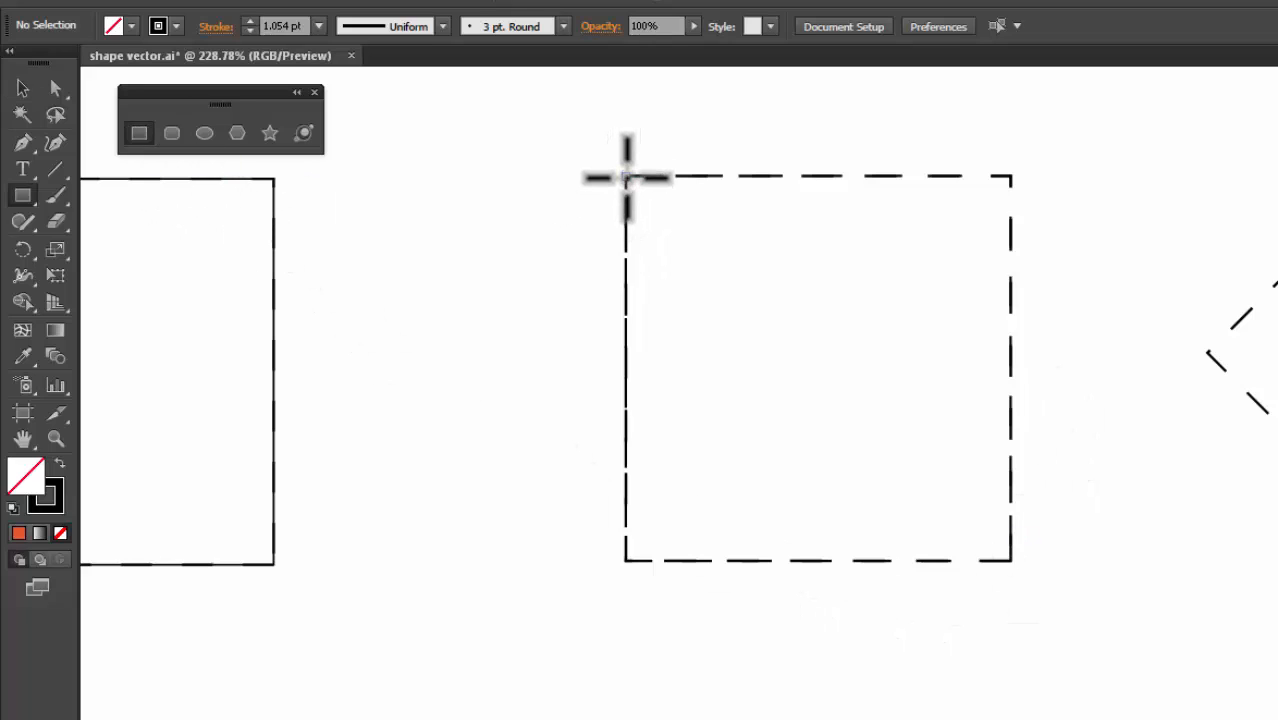
pyautogui.moveTo(674, 219); pyautogui.dragTo(749, 298)
pyautogui.hotkey('ctrl', 'z')
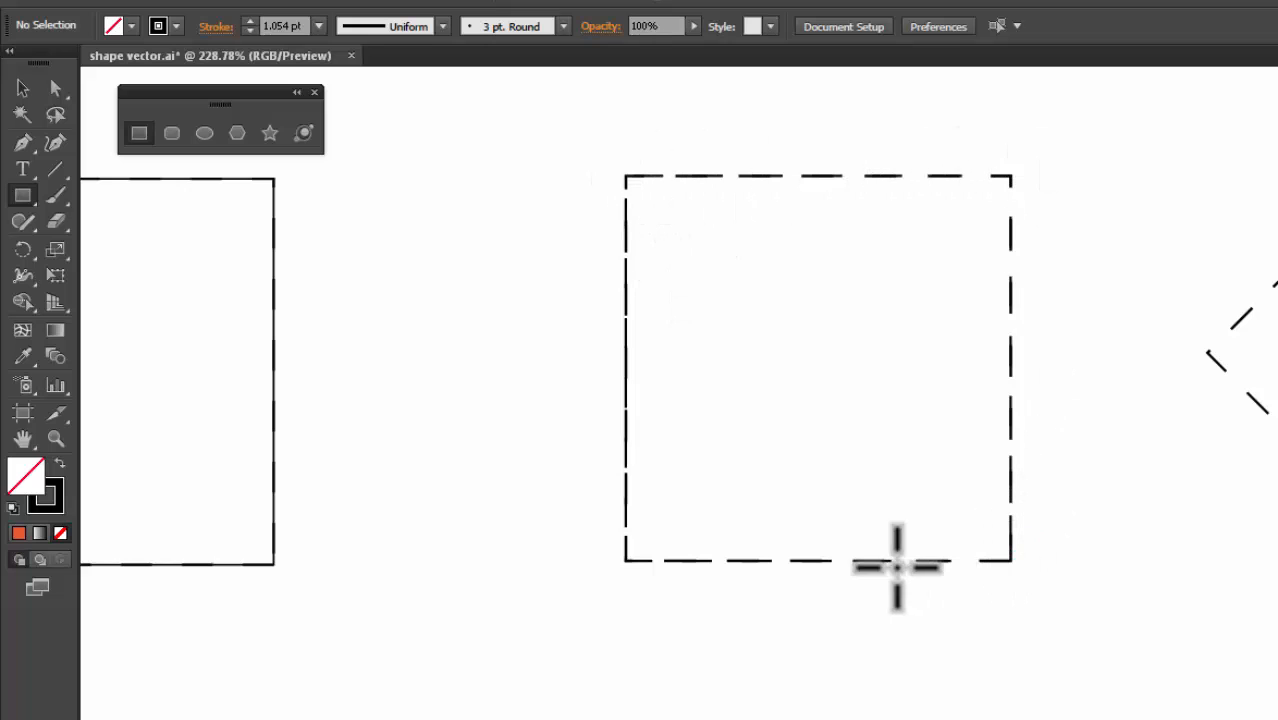
pyautogui.moveTo(340, 191); pyautogui.dragTo(744, 595)
pyautogui.press('shift')
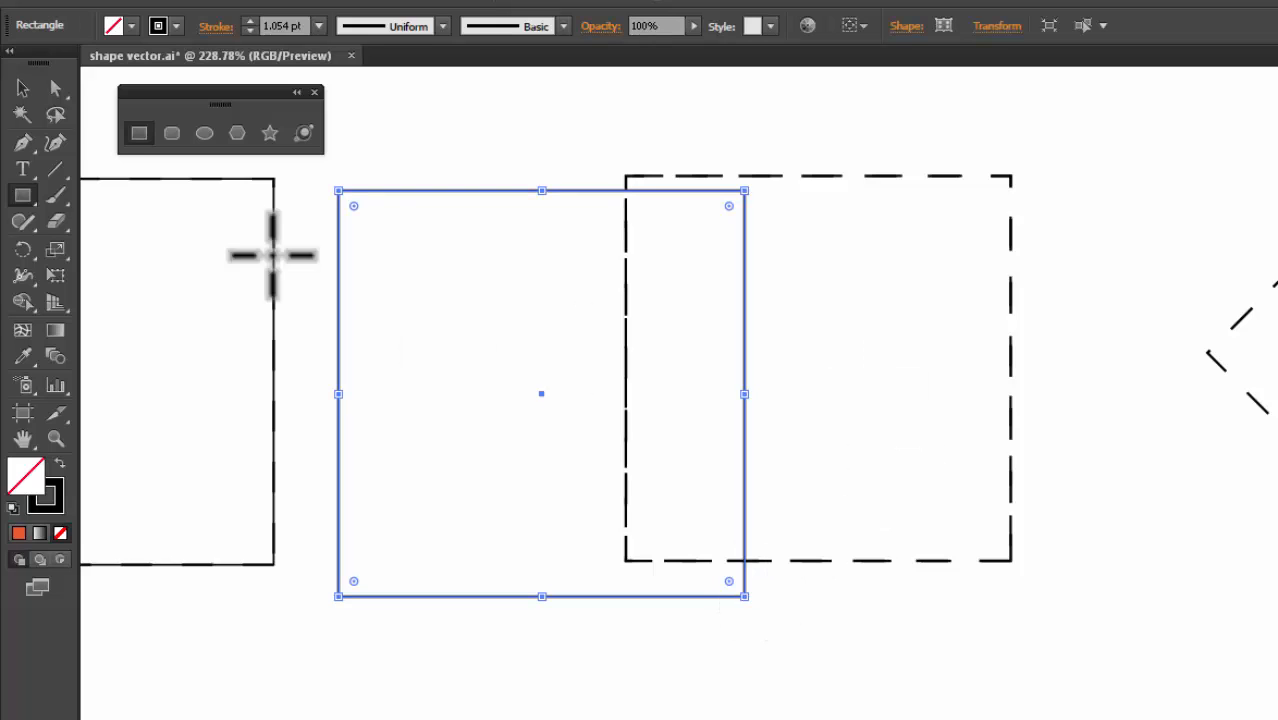
pyautogui.click(26, 89)
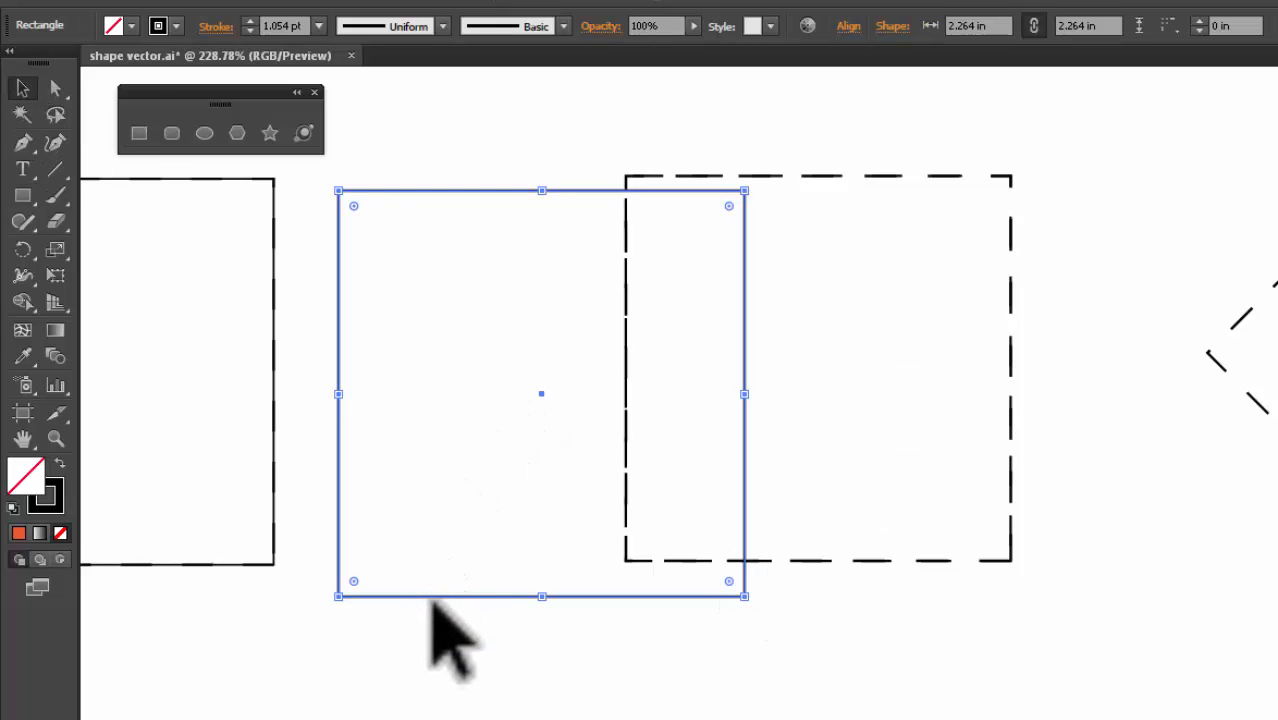
# Move the solid square onto the dashed square and shrink it from its lower-right corner to match the outline
pyautogui.moveTo(433, 595); pyautogui.dragTo(719, 578)
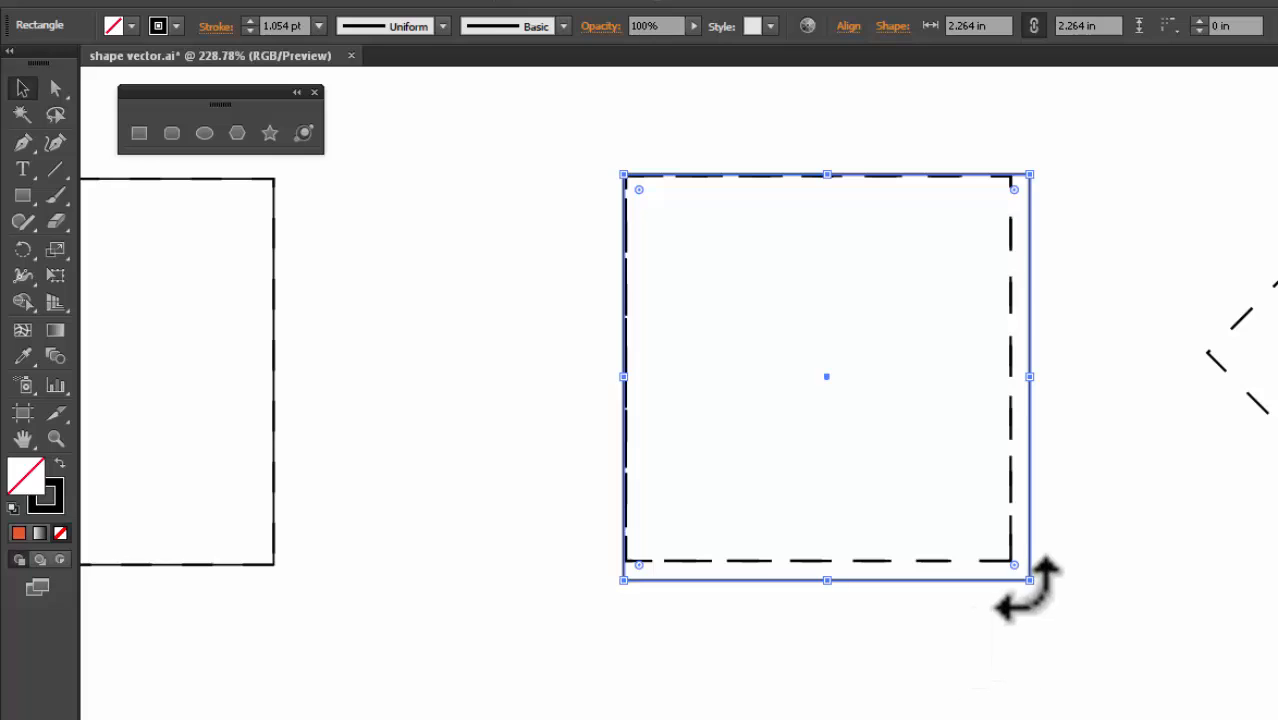
pyautogui.moveTo(1029, 579); pyautogui.dragTo(1011, 561)
pyautogui.click(1135, 565)
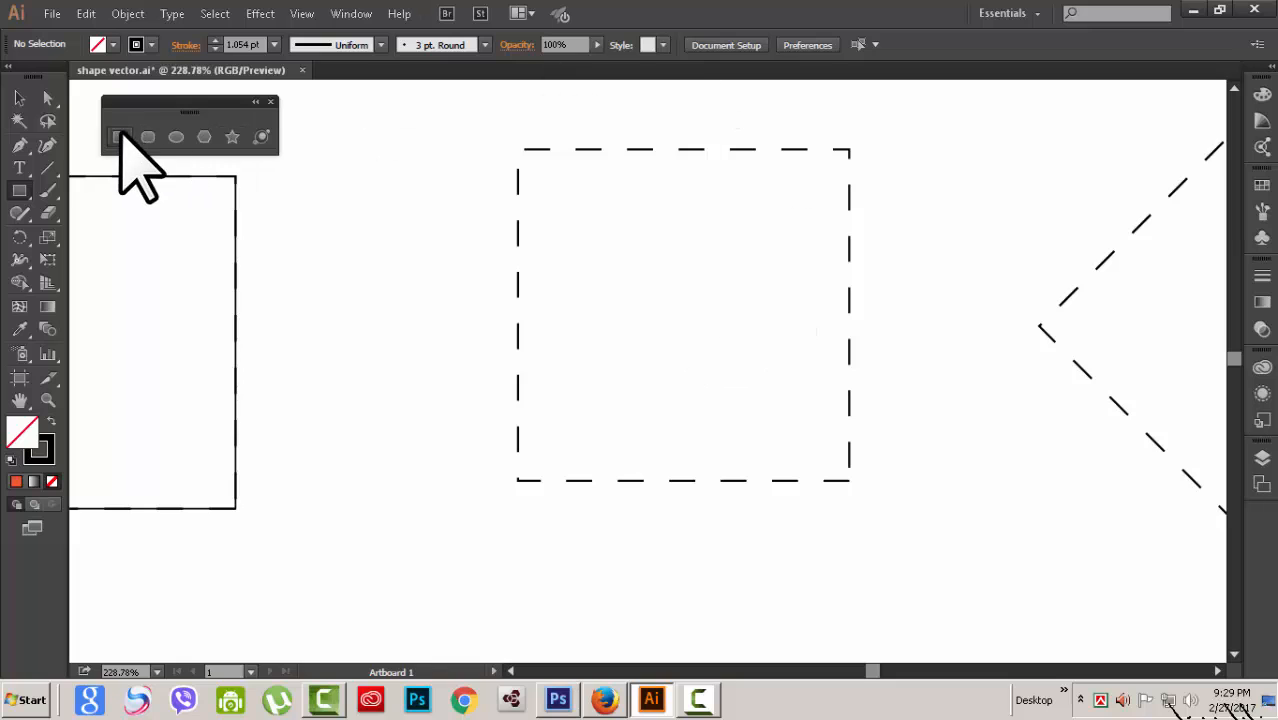
# Create a square 3 in wide and 3 in high near the dashed square by entering exact rectangle dimensions
pyautogui.click(441, 349)
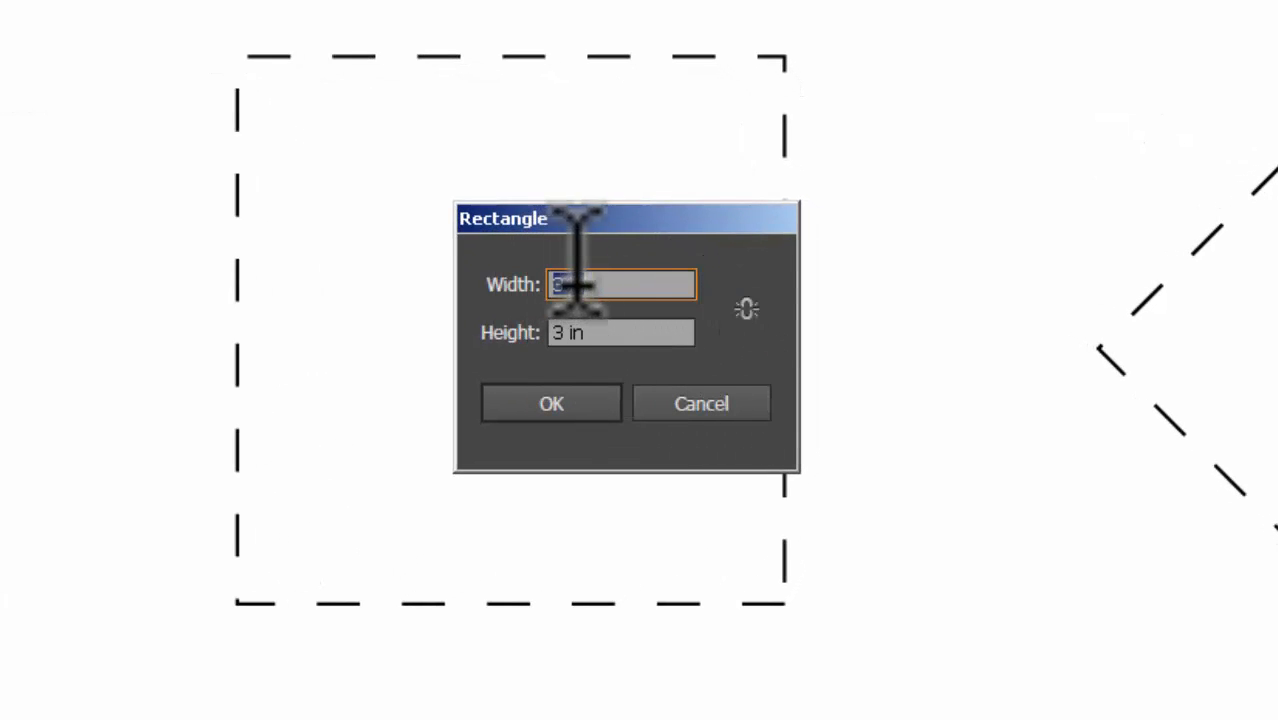
pyautogui.click(579, 285)
pyautogui.click(588, 332)
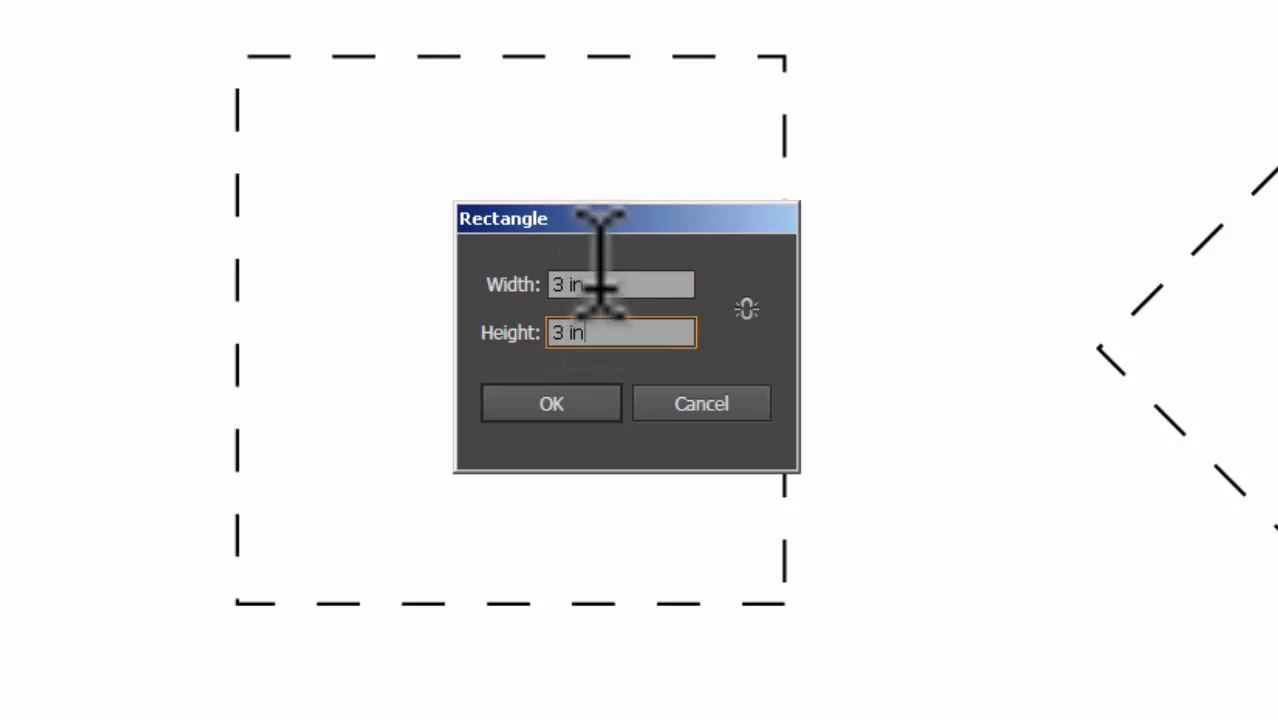
pyautogui.click(600, 282)
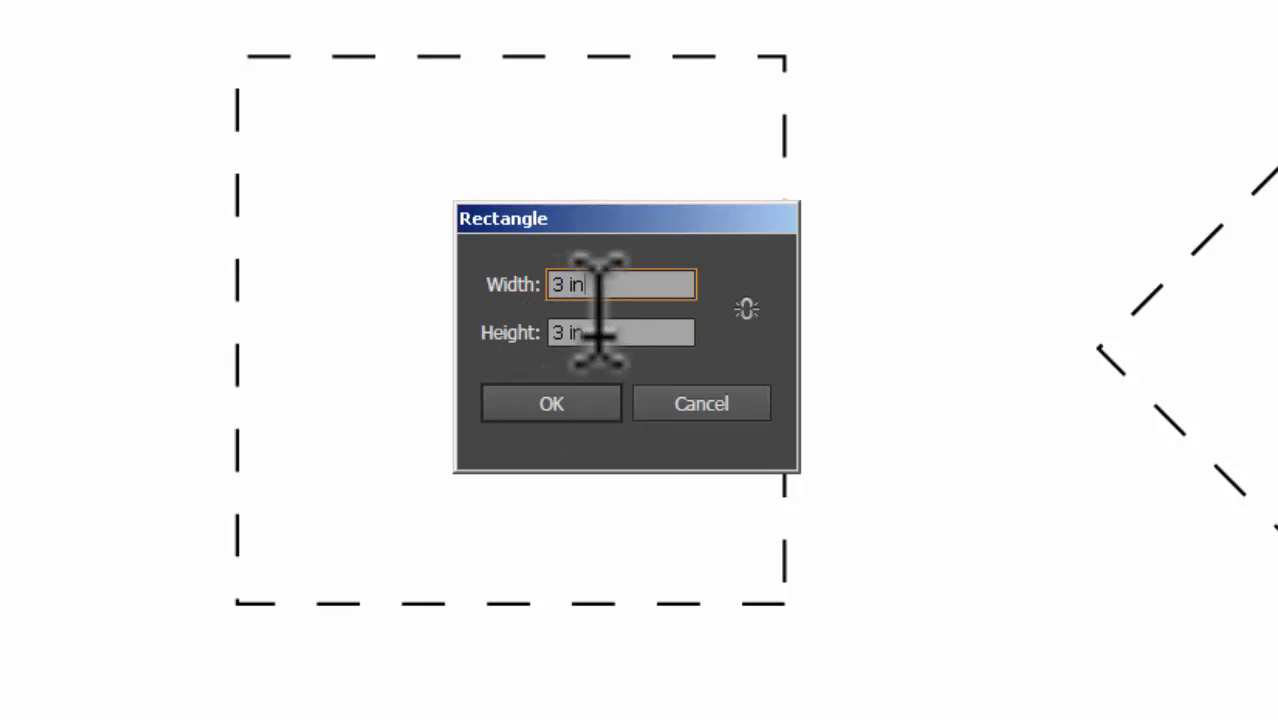
pyautogui.click(585, 416)
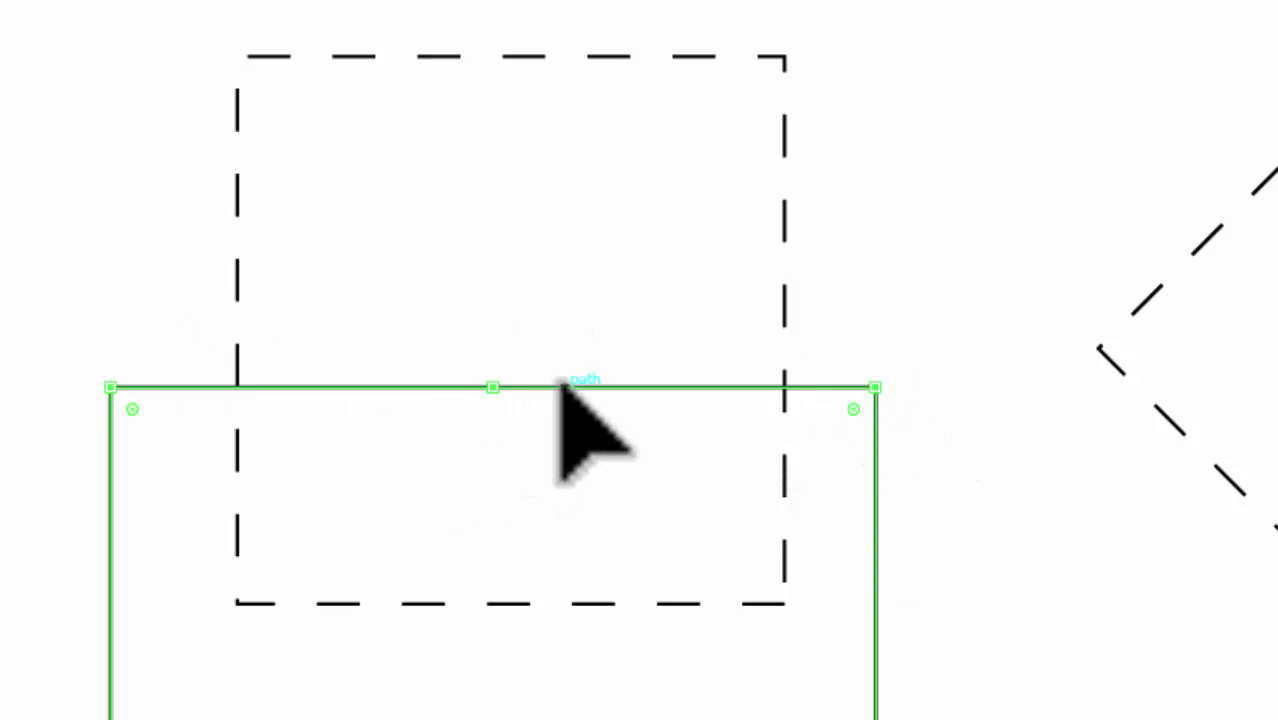
# Move the solid square over the dashed square and resize it from two opposite corners to about 2.15 in to match the outline
pyautogui.moveTo(562, 385); pyautogui.dragTo(547, 10)
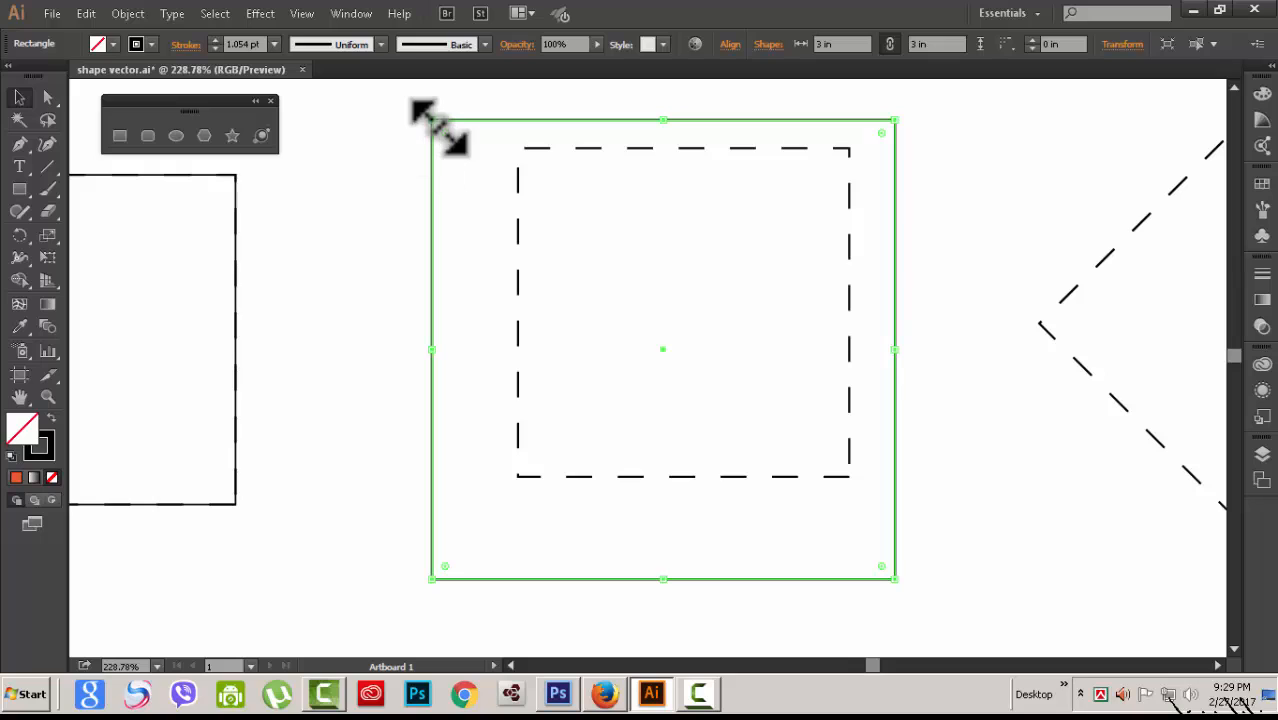
pyautogui.moveTo(436, 122); pyautogui.dragTo(520, 150)
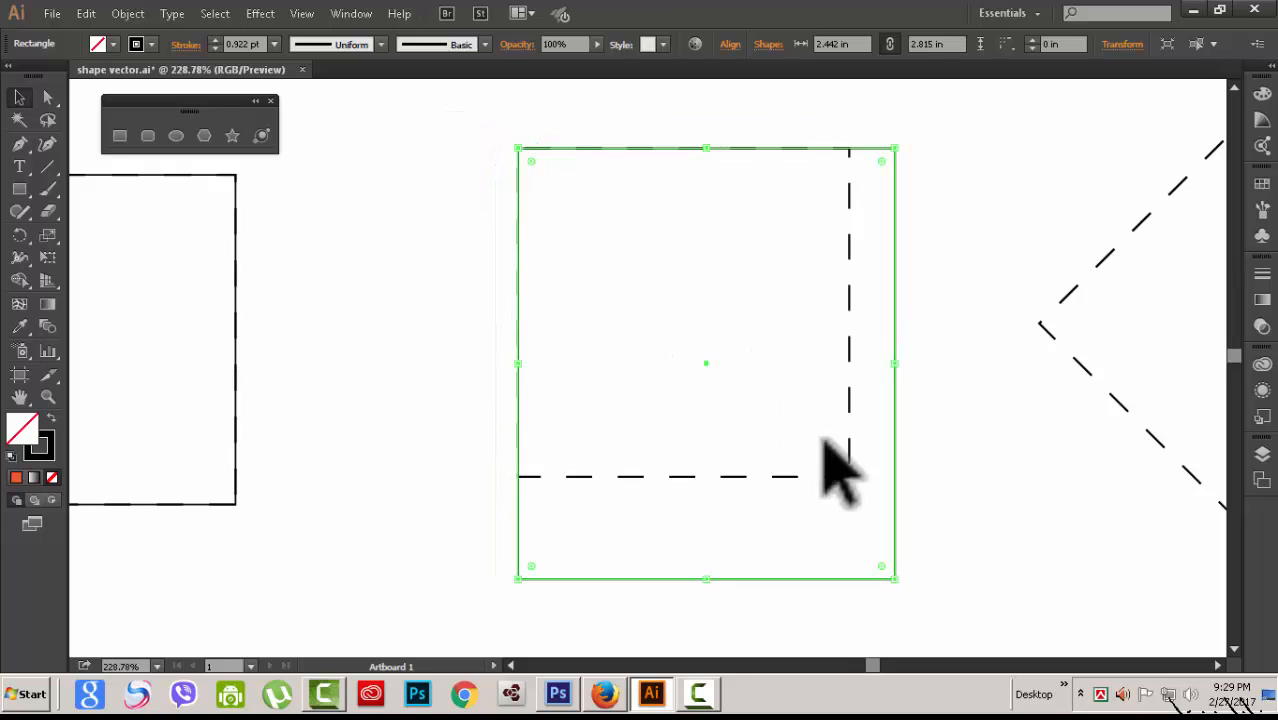
pyautogui.moveTo(895, 578); pyautogui.dragTo(849, 476)
pyautogui.click(967, 506)
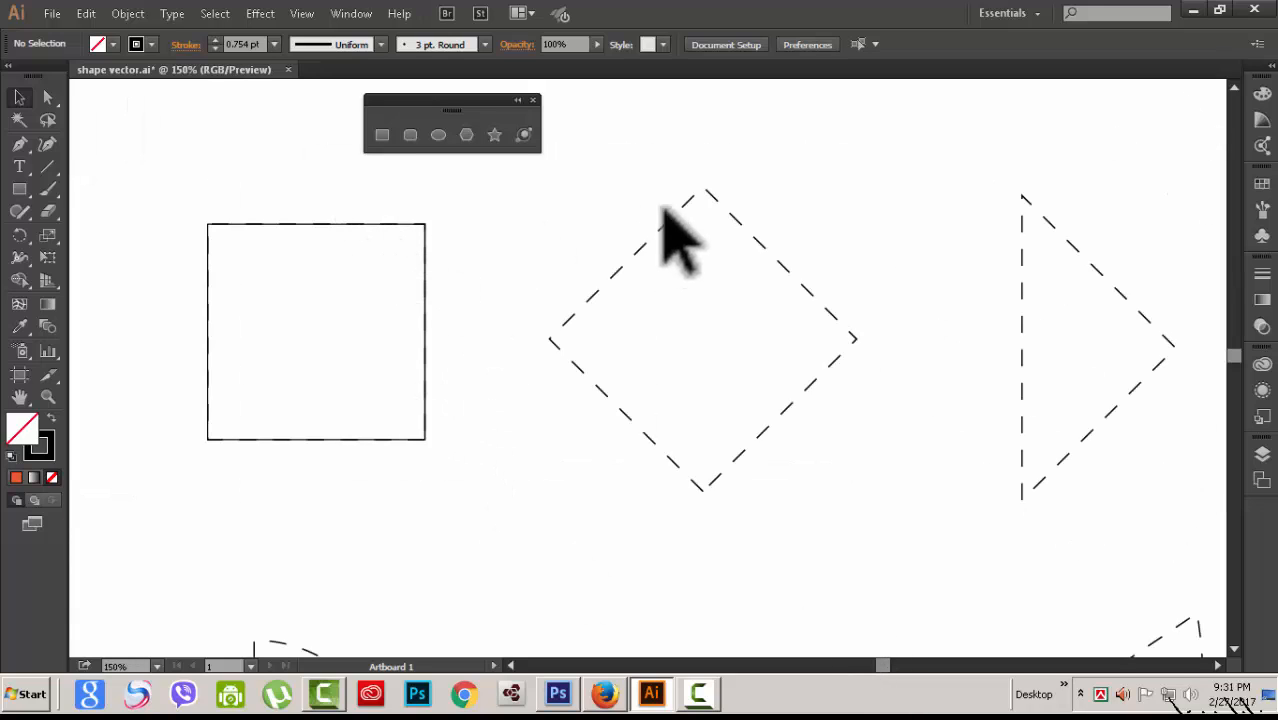
# Duplicate the finished square and place the copy centred over the dashed diamond
pyautogui.moveTo(474, 98); pyautogui.dragTo(226, 105)
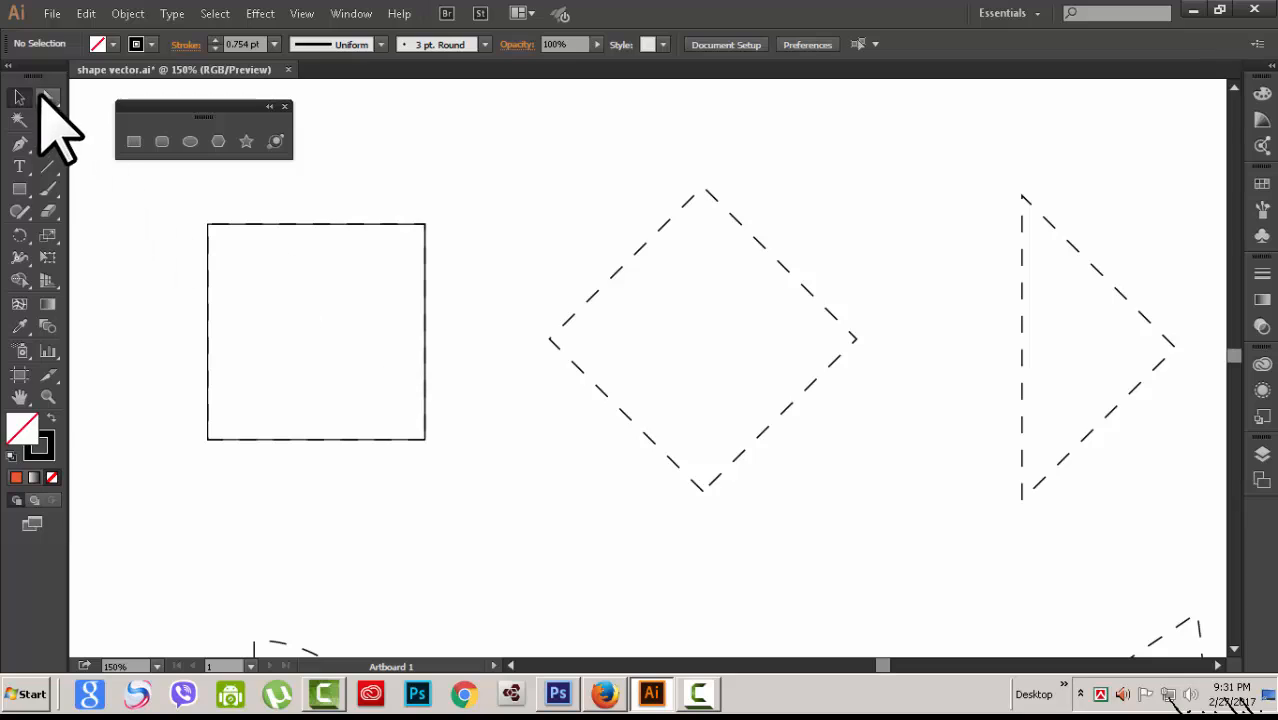
pyautogui.press('v')
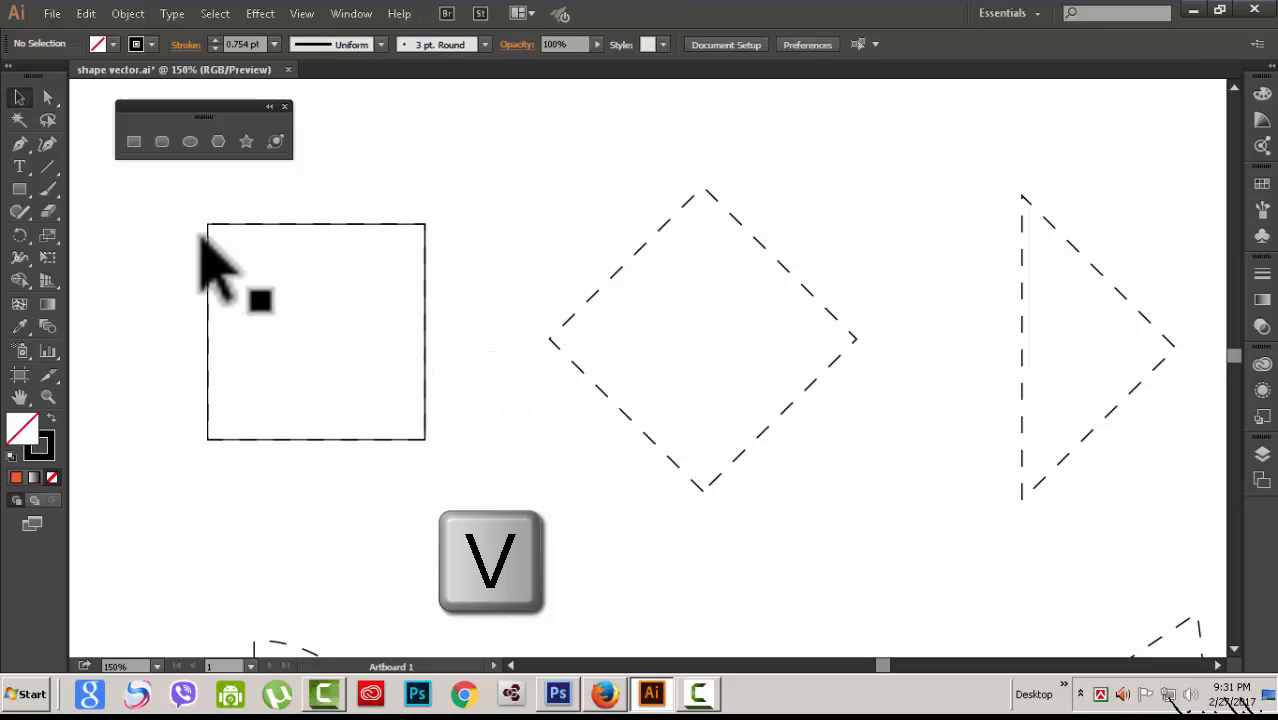
pyautogui.moveTo(168, 200); pyautogui.dragTo(430, 576)
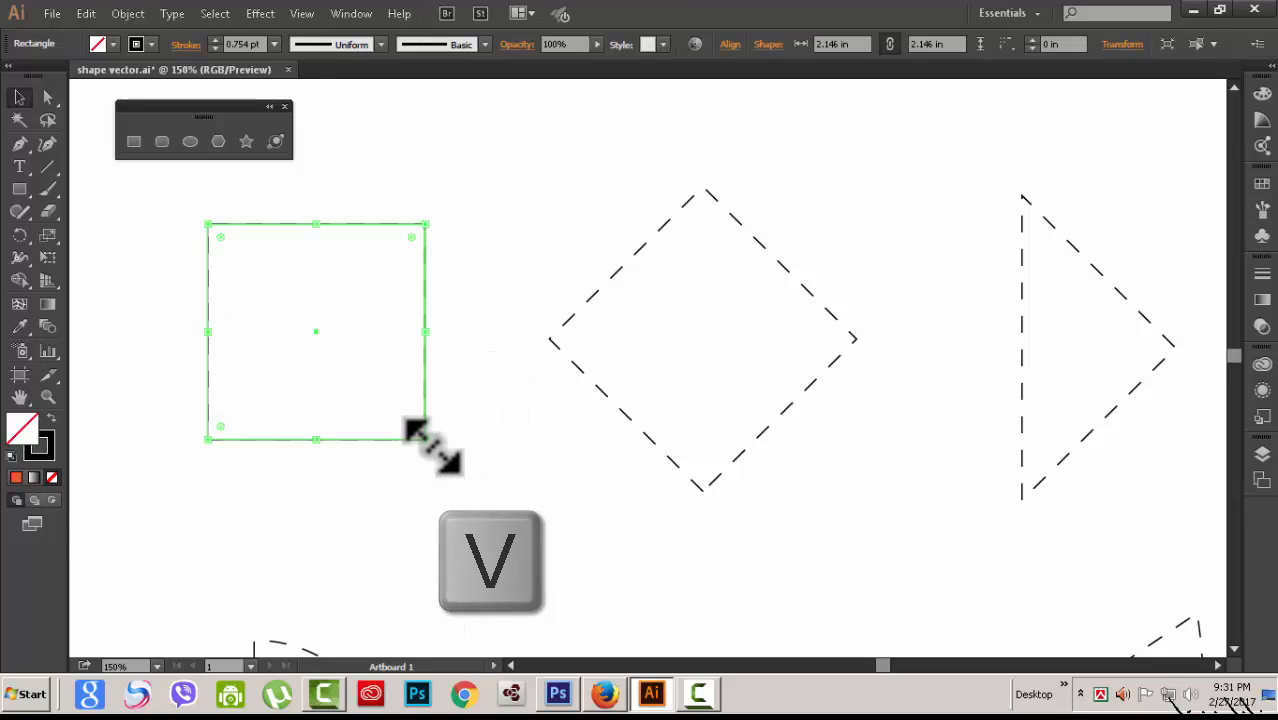
pyautogui.press('alt')
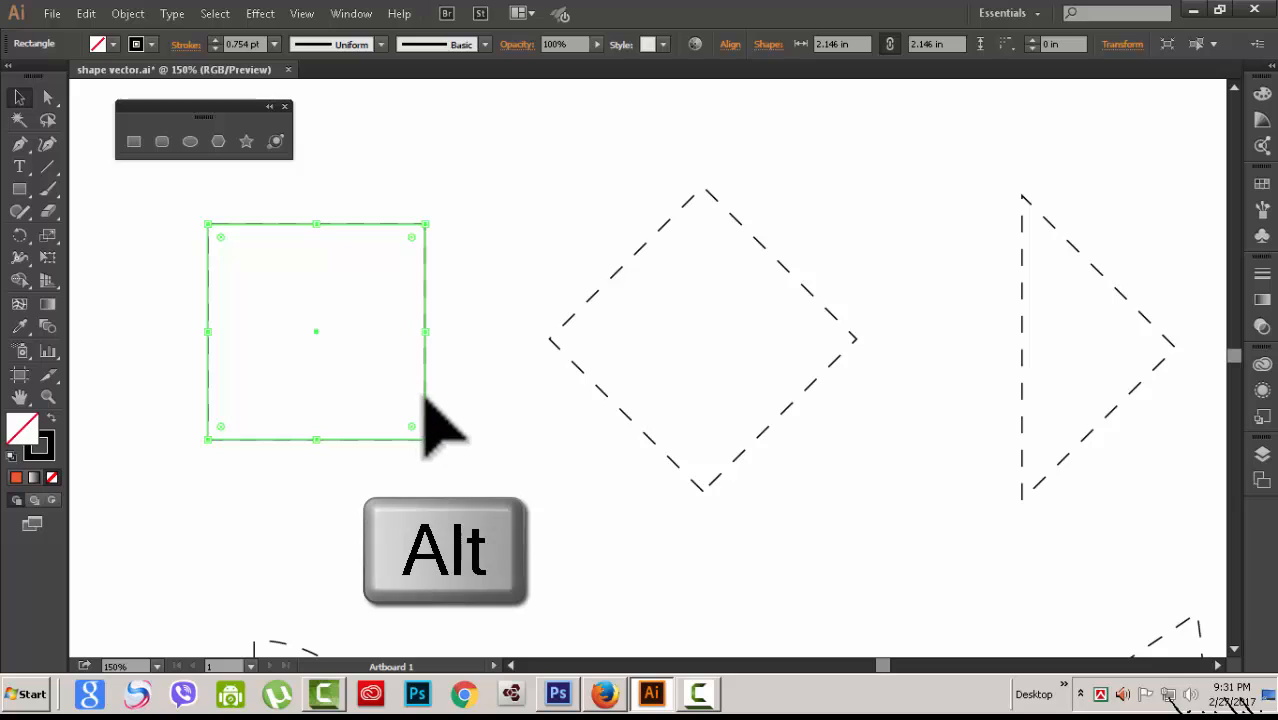
pyautogui.moveTo(448, 430); pyautogui.dragTo(830, 435)
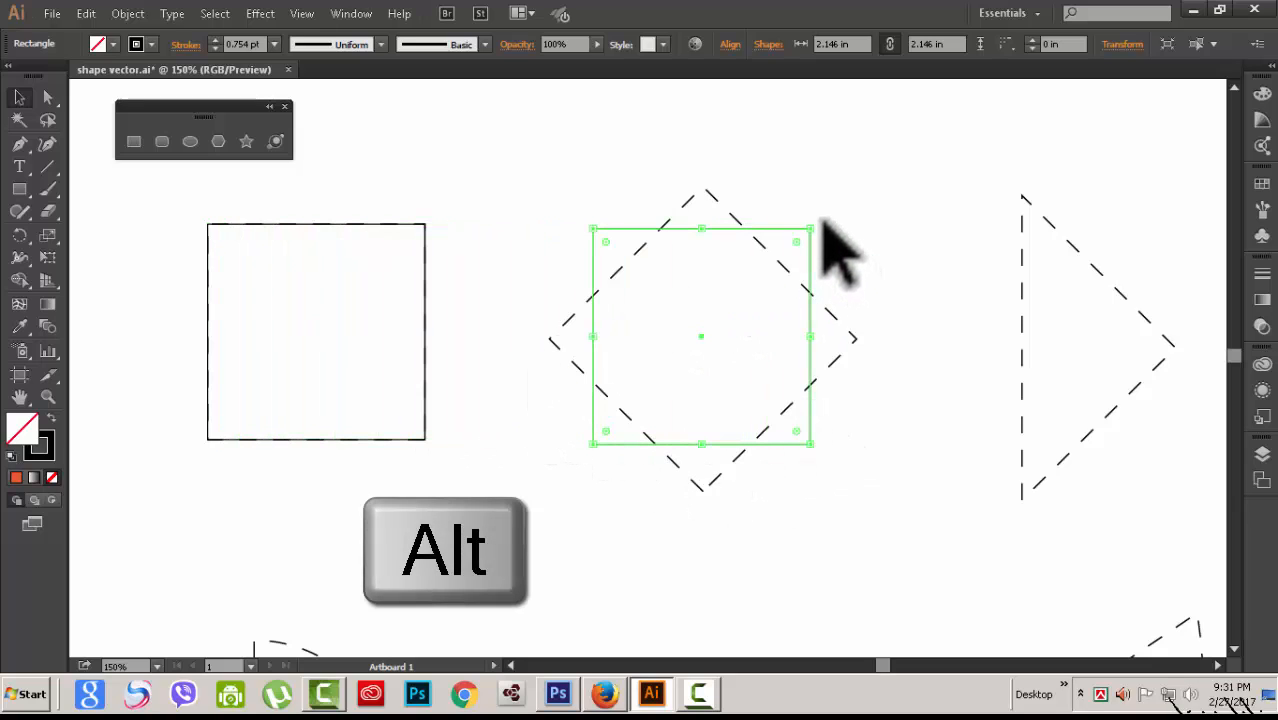
# Rotate the square copy into a diamond and adjust its edges to match the dashed diamond outline
pyautogui.moveTo(822, 222); pyautogui.dragTo(706, 139)
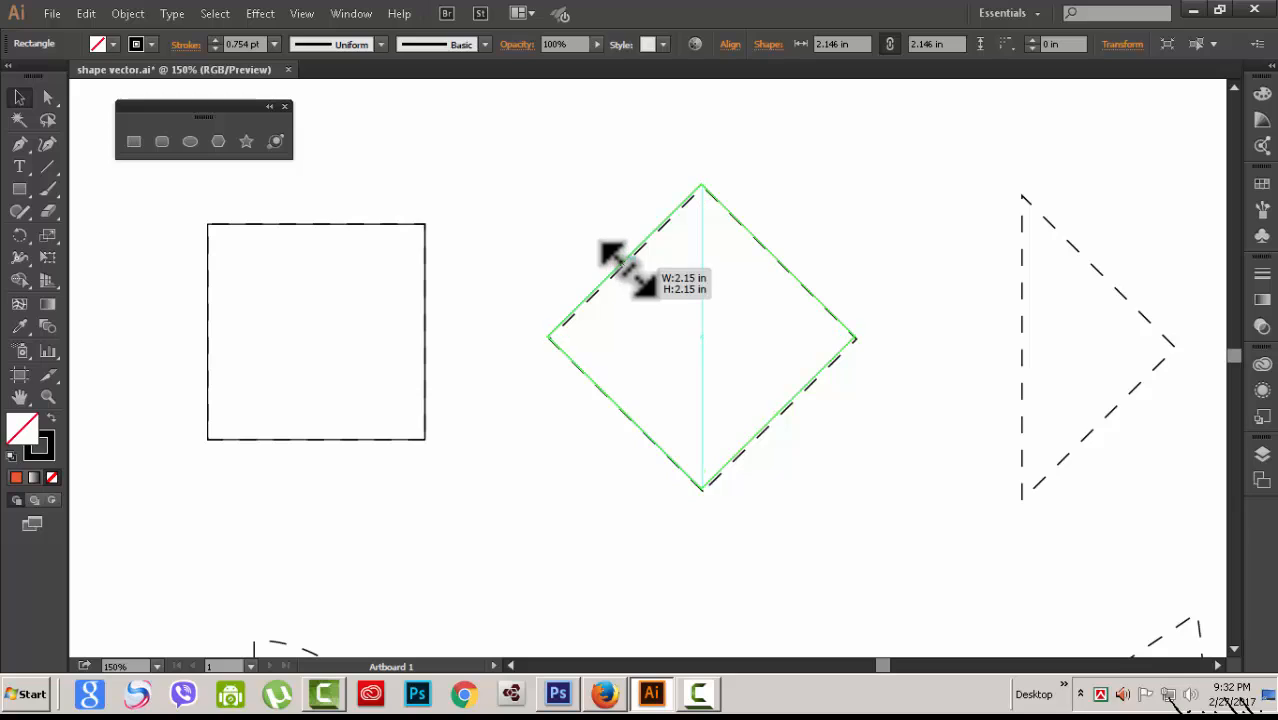
pyautogui.moveTo(630, 270); pyautogui.dragTo(632, 272)
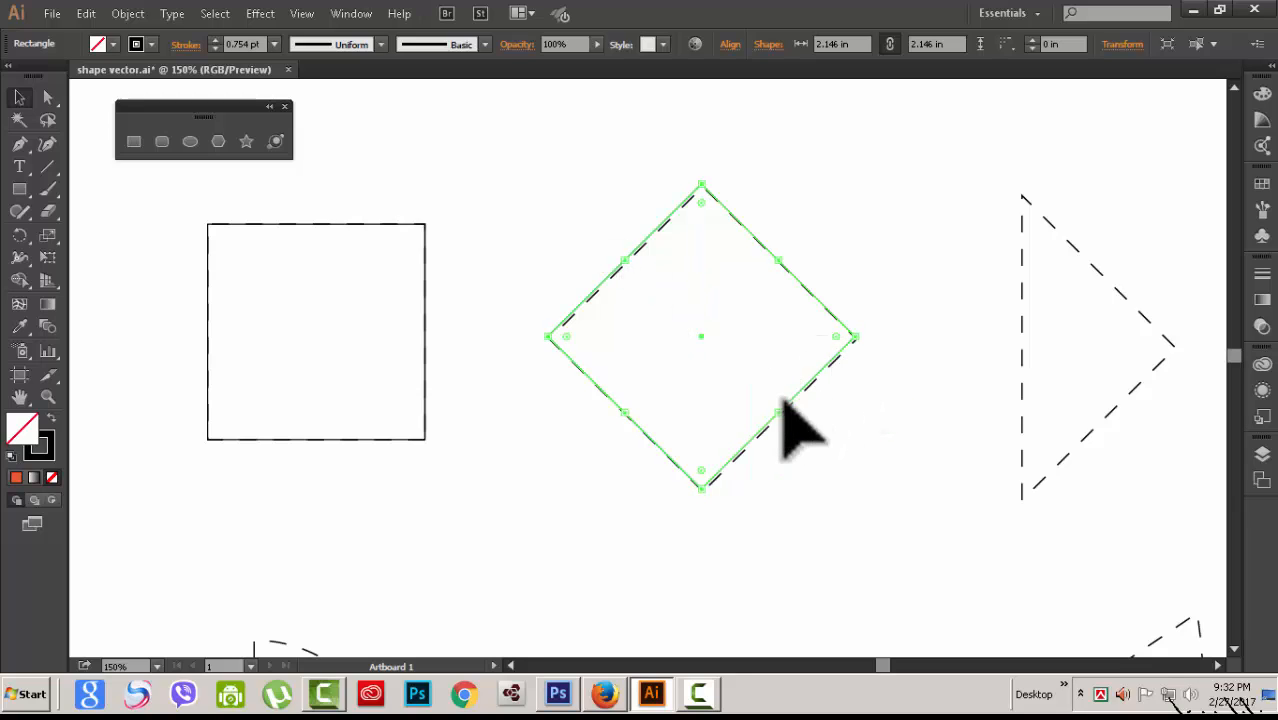
pyautogui.moveTo(790, 425); pyautogui.dragTo(791, 426)
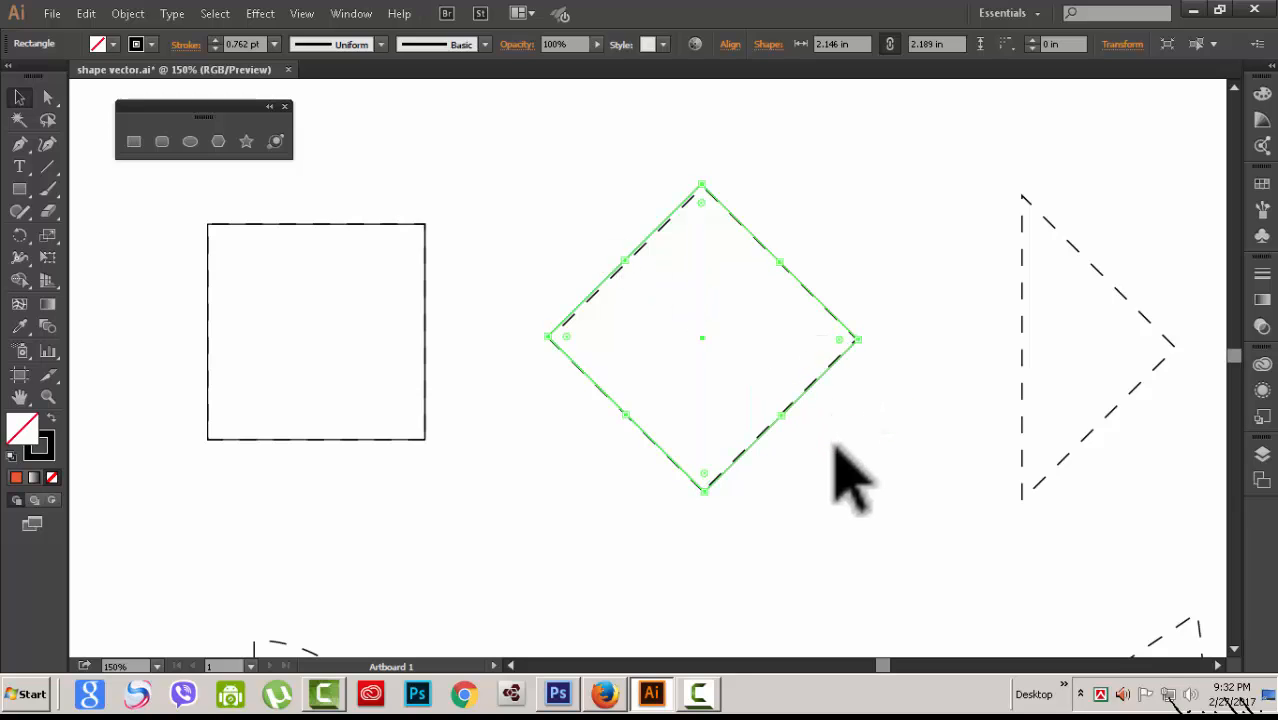
pyautogui.click(845, 475)
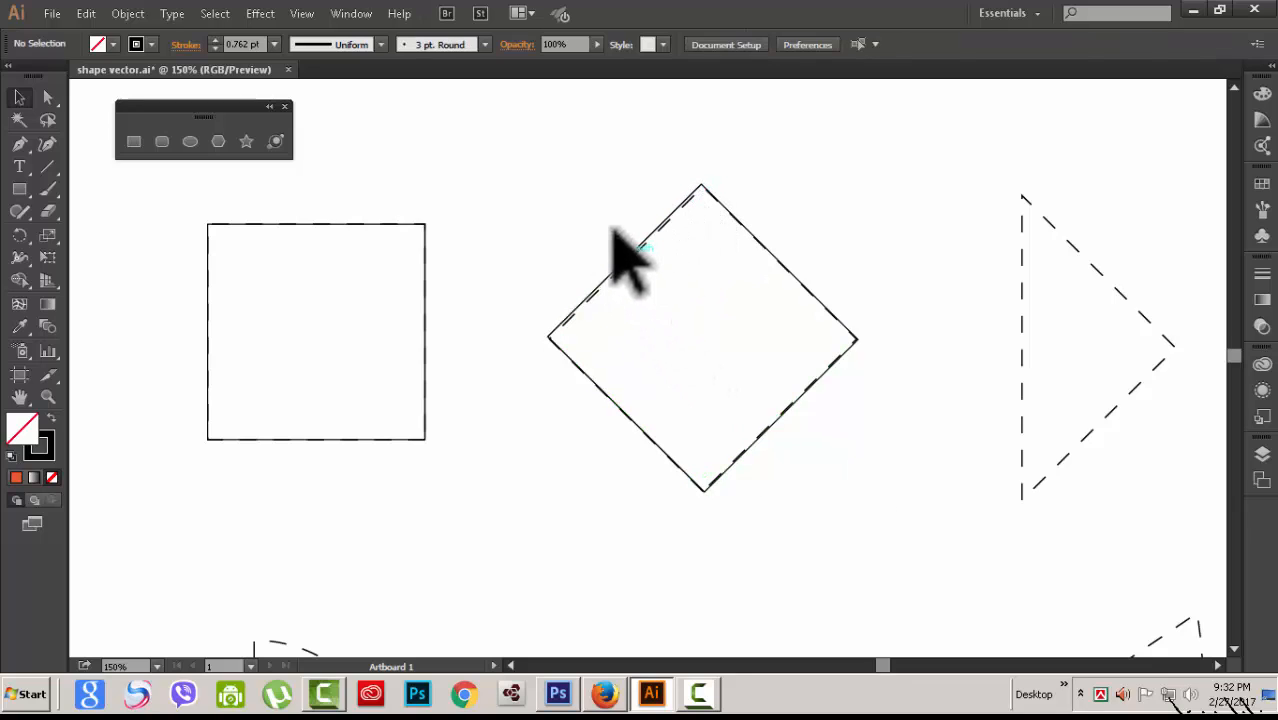
pyautogui.moveTo(600, 210); pyautogui.dragTo(632, 268)
pyautogui.click(836, 240)
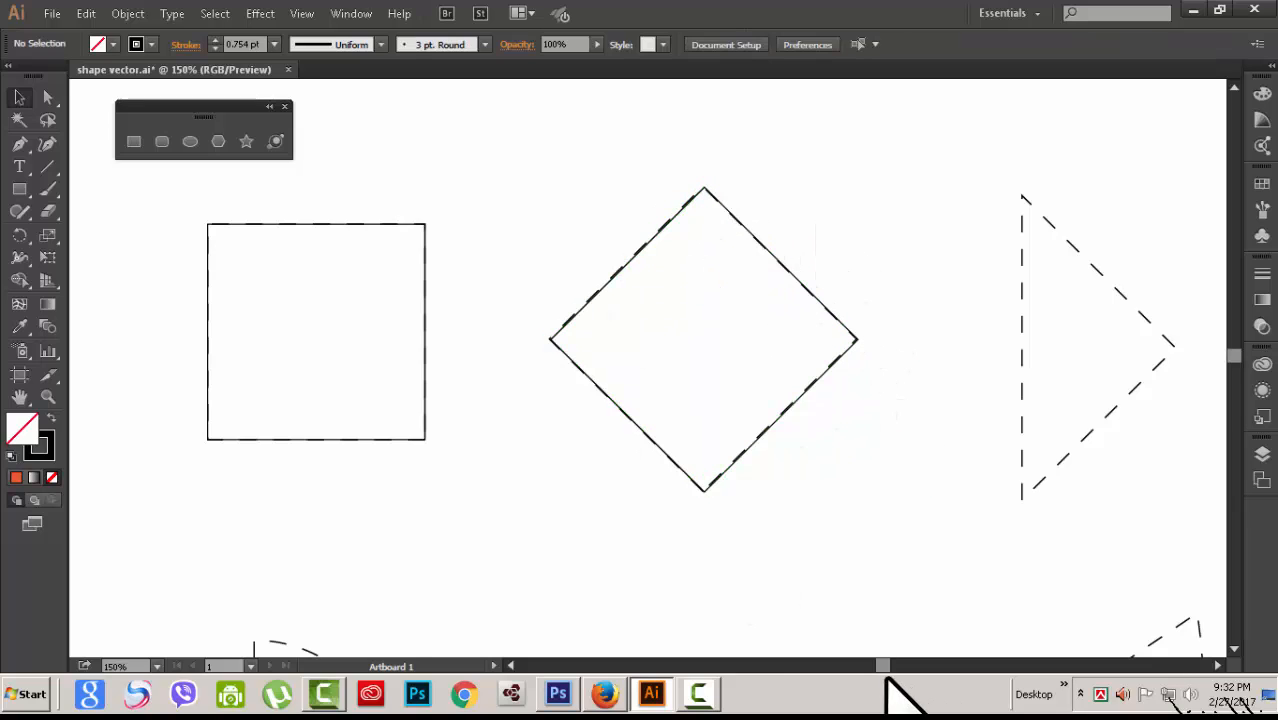
# Duplicate the finished diamond and place the copy so its right half covers the dashed triangle
pyautogui.moveTo(882, 668); pyautogui.dragTo(893, 668)
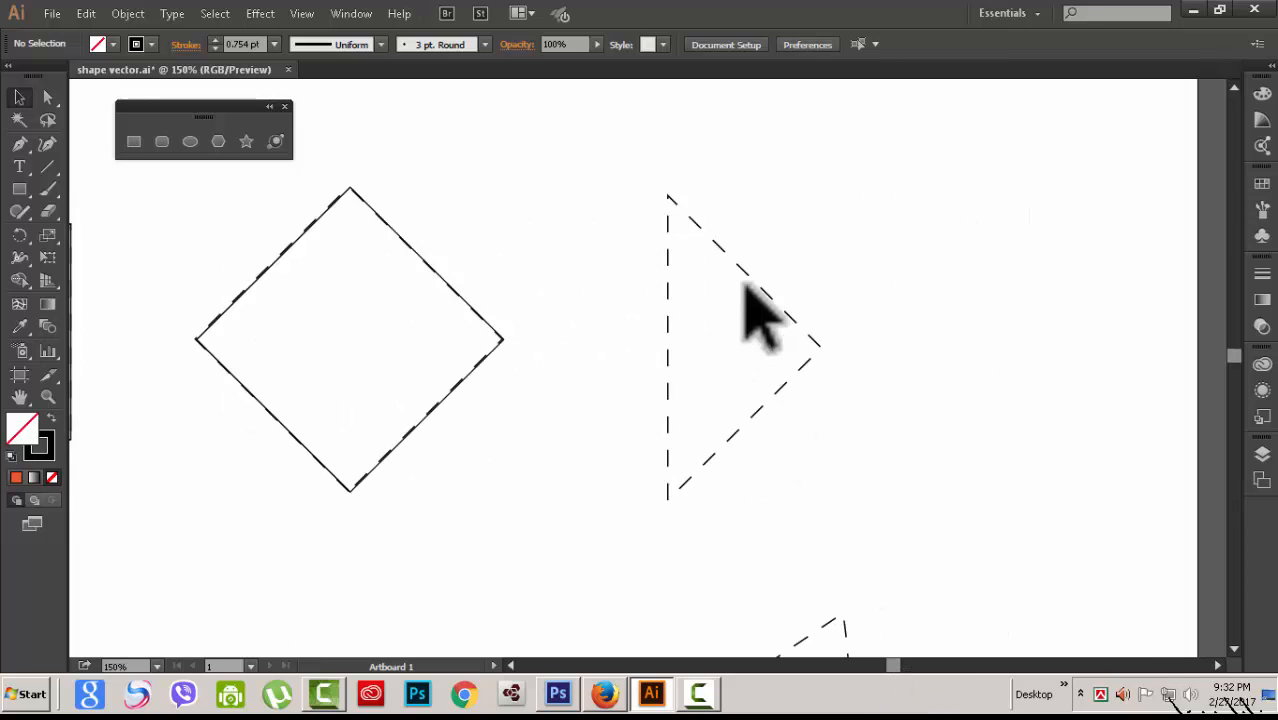
pyautogui.press('alt')
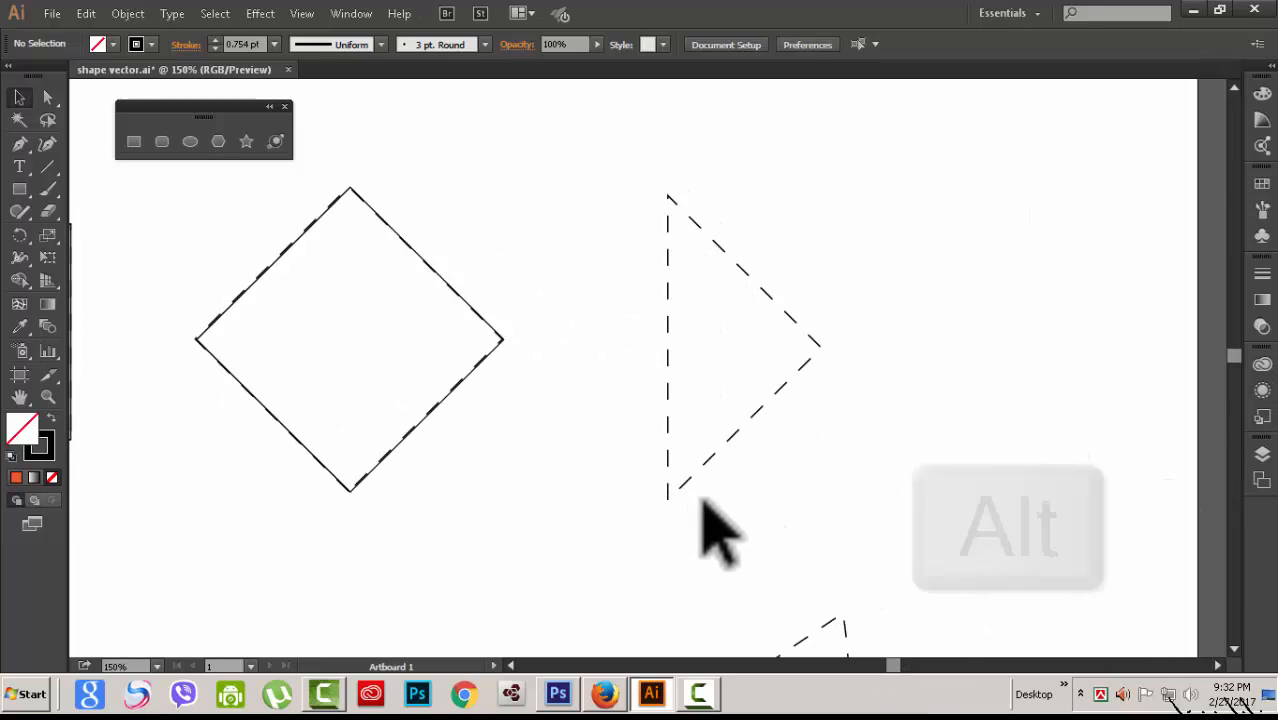
pyautogui.moveTo(178, 215); pyautogui.dragTo(502, 482)
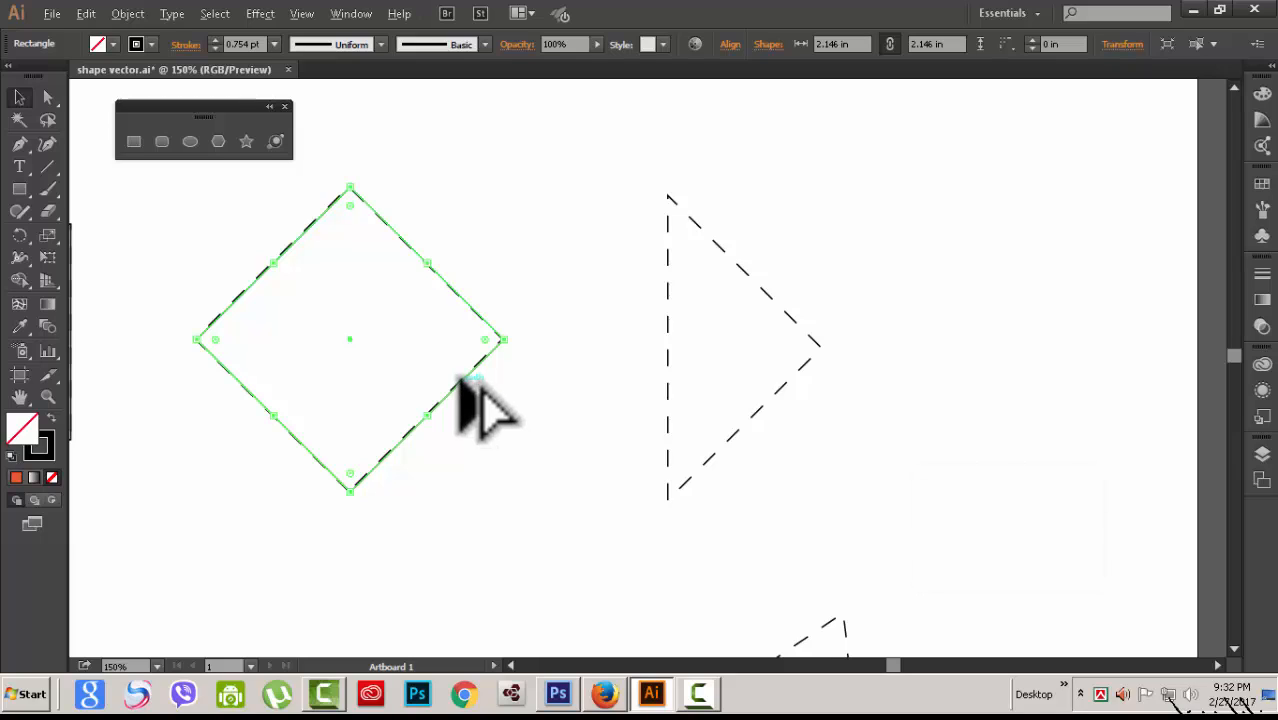
pyautogui.moveTo(462, 382); pyautogui.dragTo(781, 387)
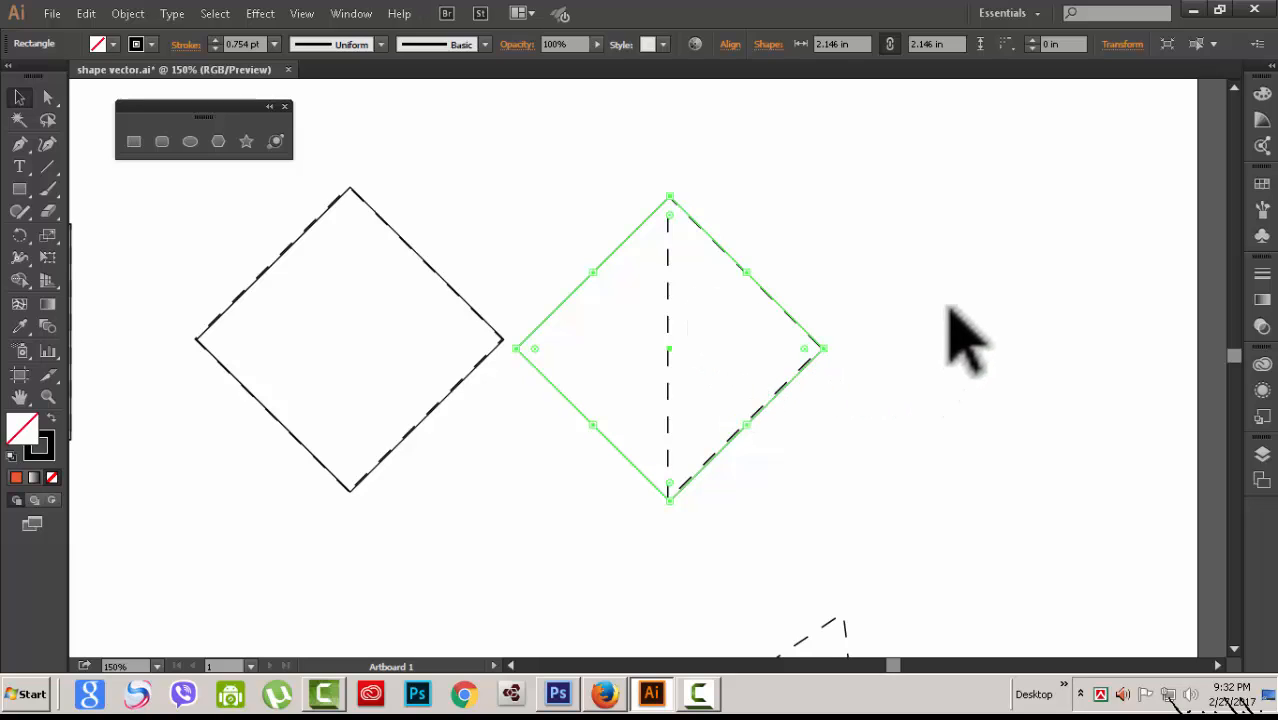
pyautogui.click(867, 262)
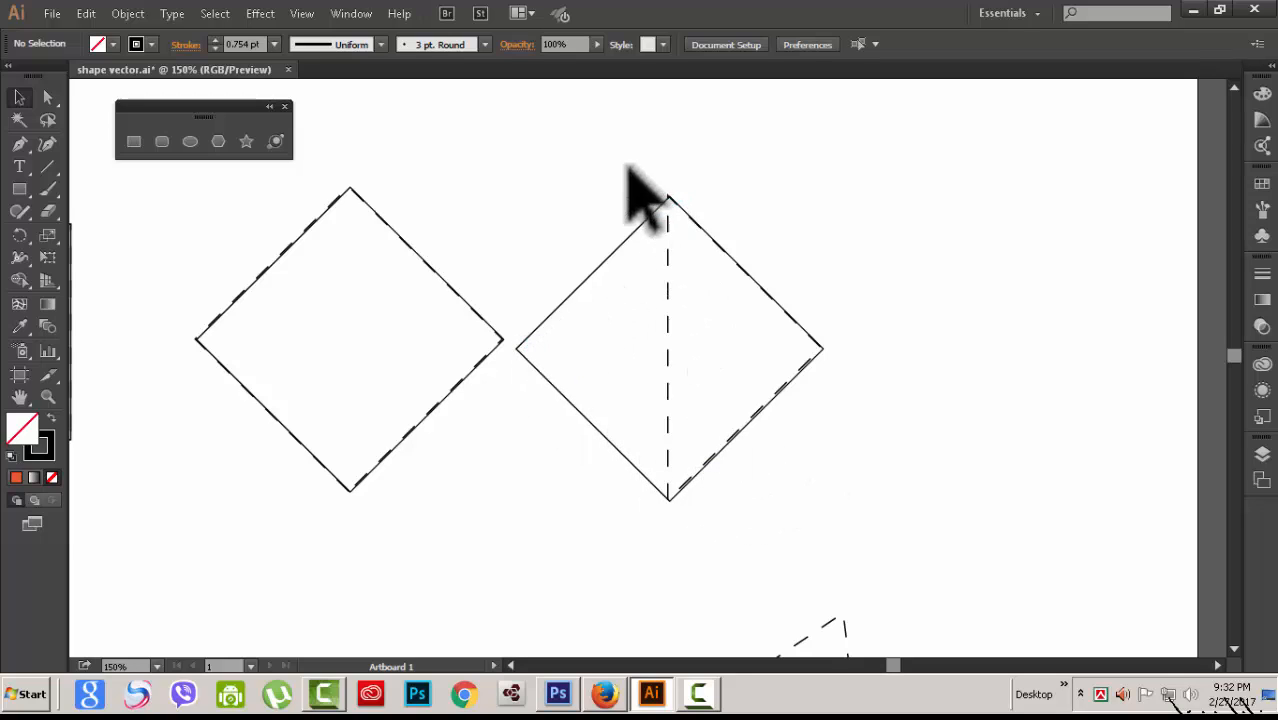
# Try slightly shrinking the copied diamond from its lower-right edge to fit the dashed triangle
pyautogui.moveTo(592, 150); pyautogui.dragTo(823, 492)
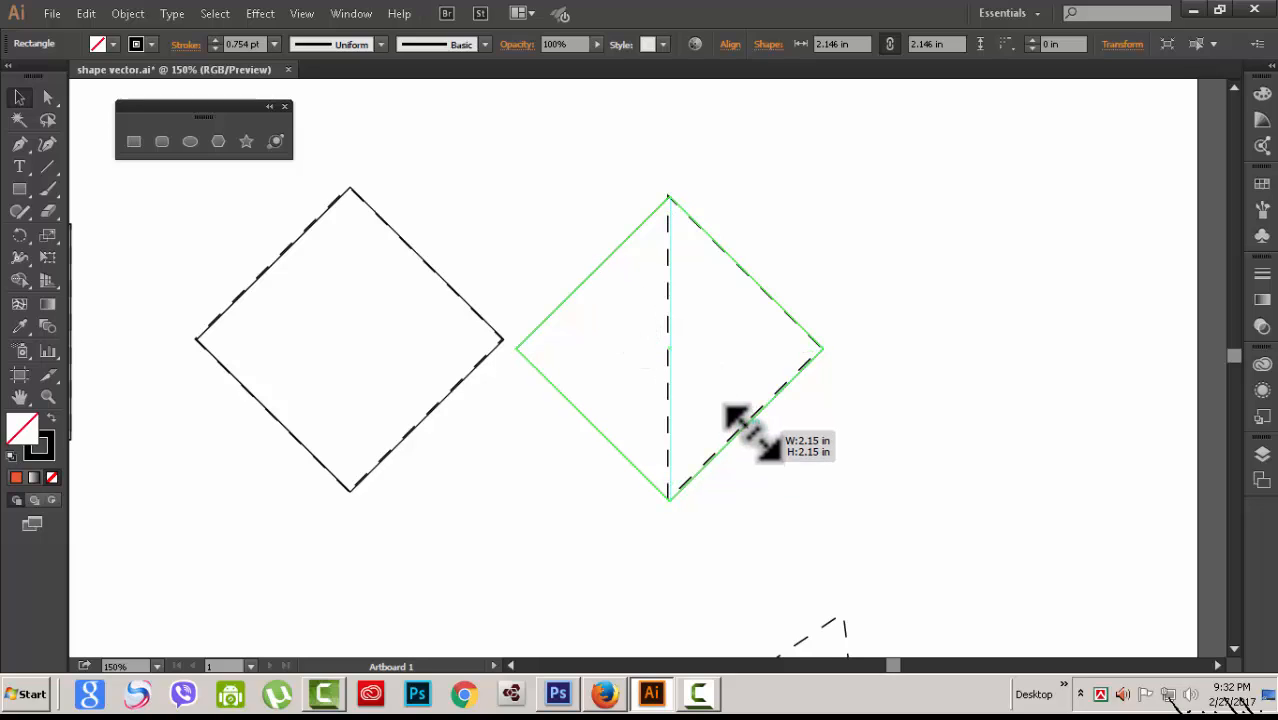
pyautogui.moveTo(748, 433); pyautogui.dragTo(746, 433)
pyautogui.click(819, 471)
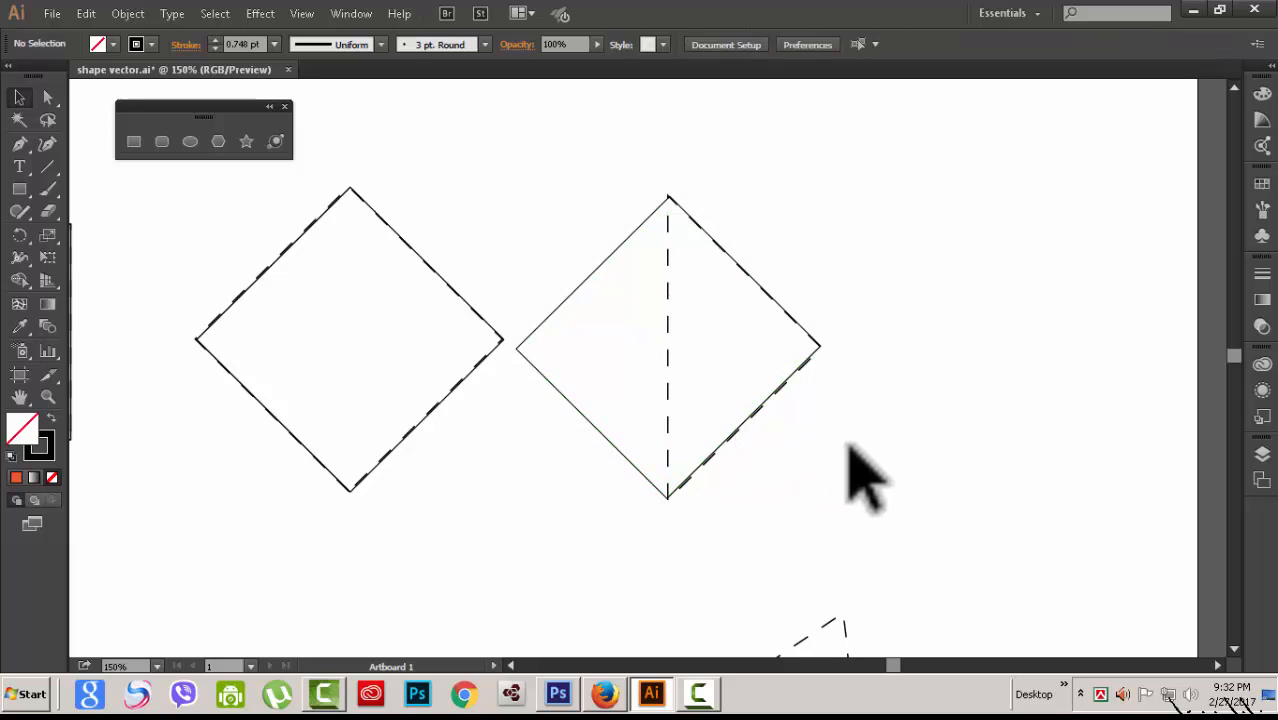
pyautogui.hotkey('ctrl', 'z')
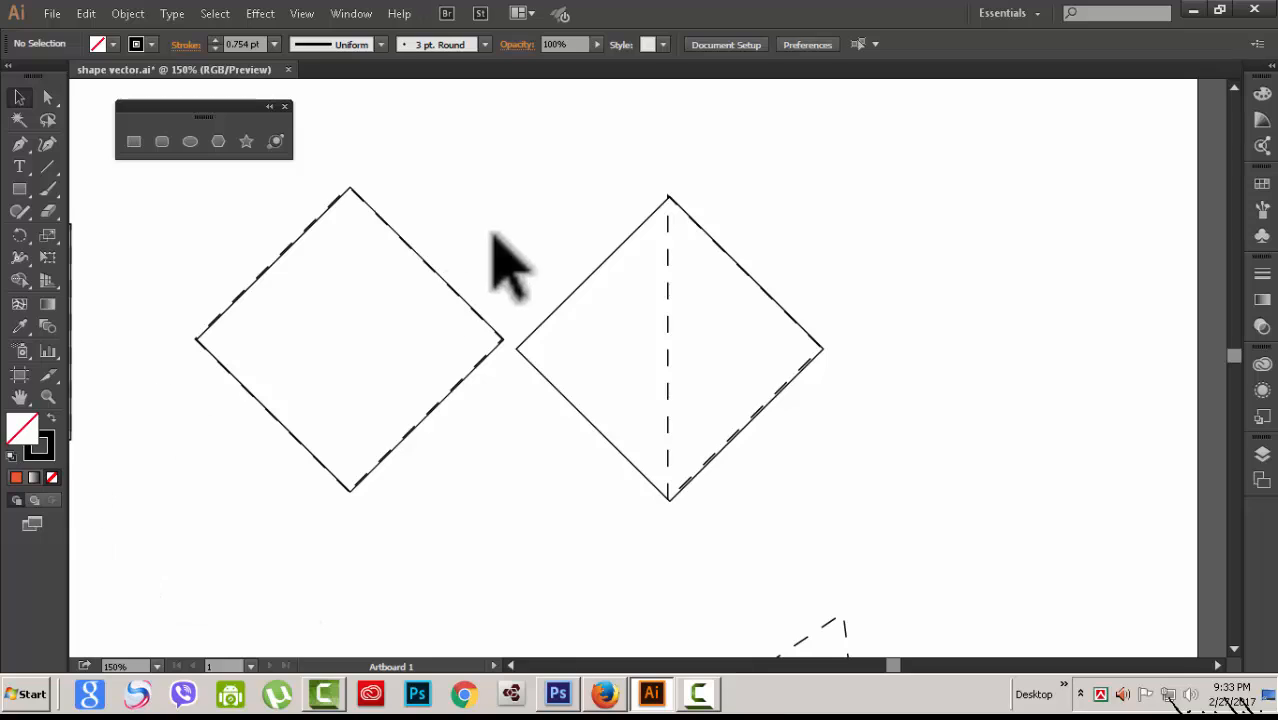
# Turn the copied diamond into a triangle by removing its left corner with the Delete Anchor Point Tool
pyautogui.moveTo(533, 177); pyautogui.dragTo(853, 491)
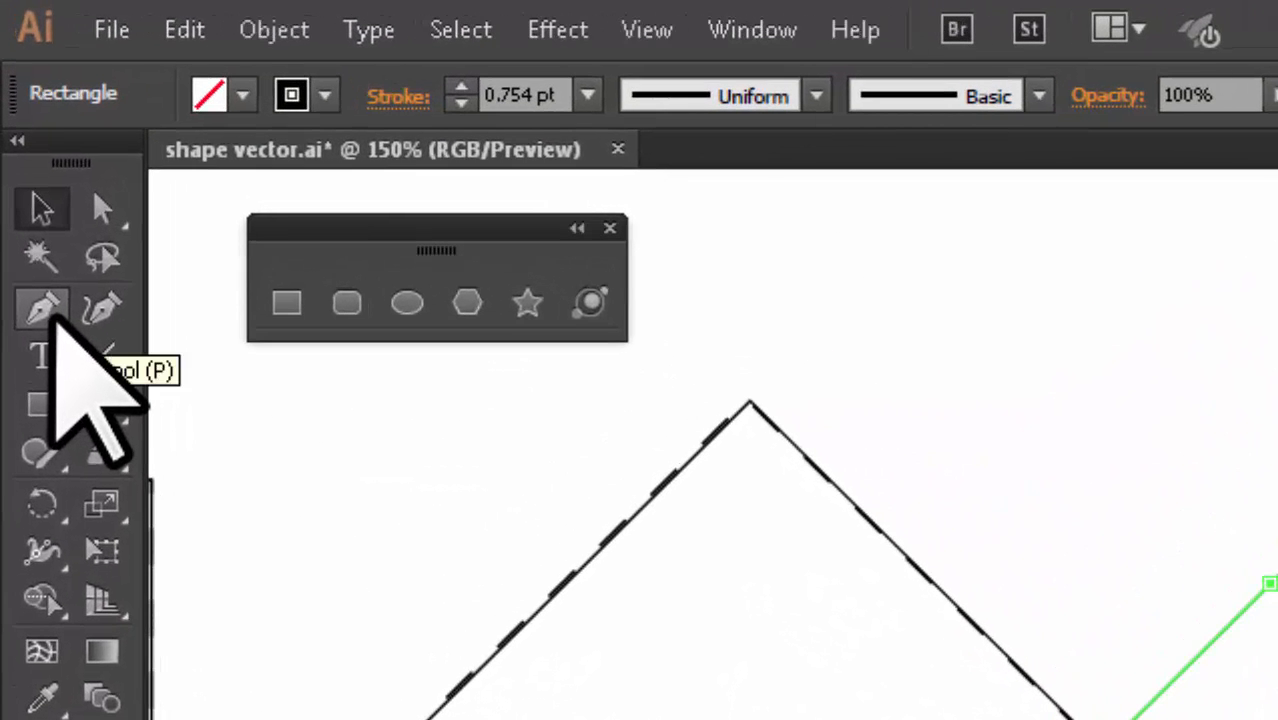
pyautogui.click(50, 316)
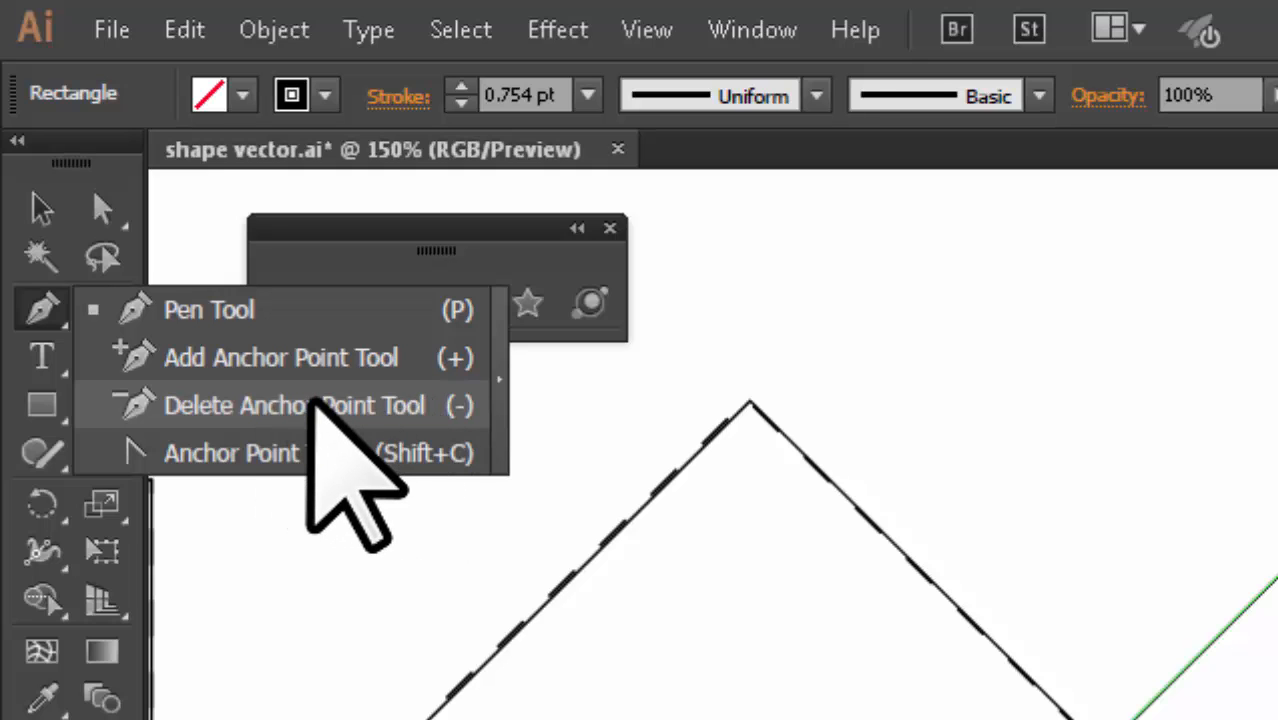
pyautogui.click(312, 405)
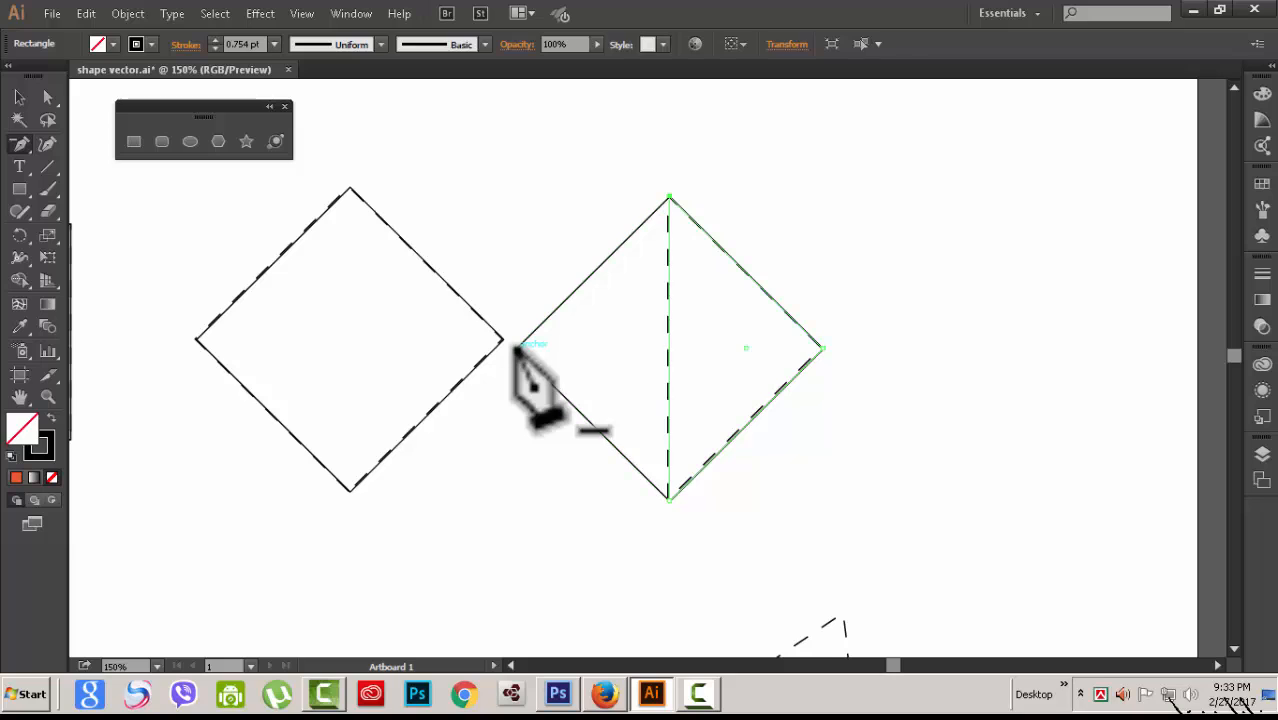
pyautogui.click(517, 343)
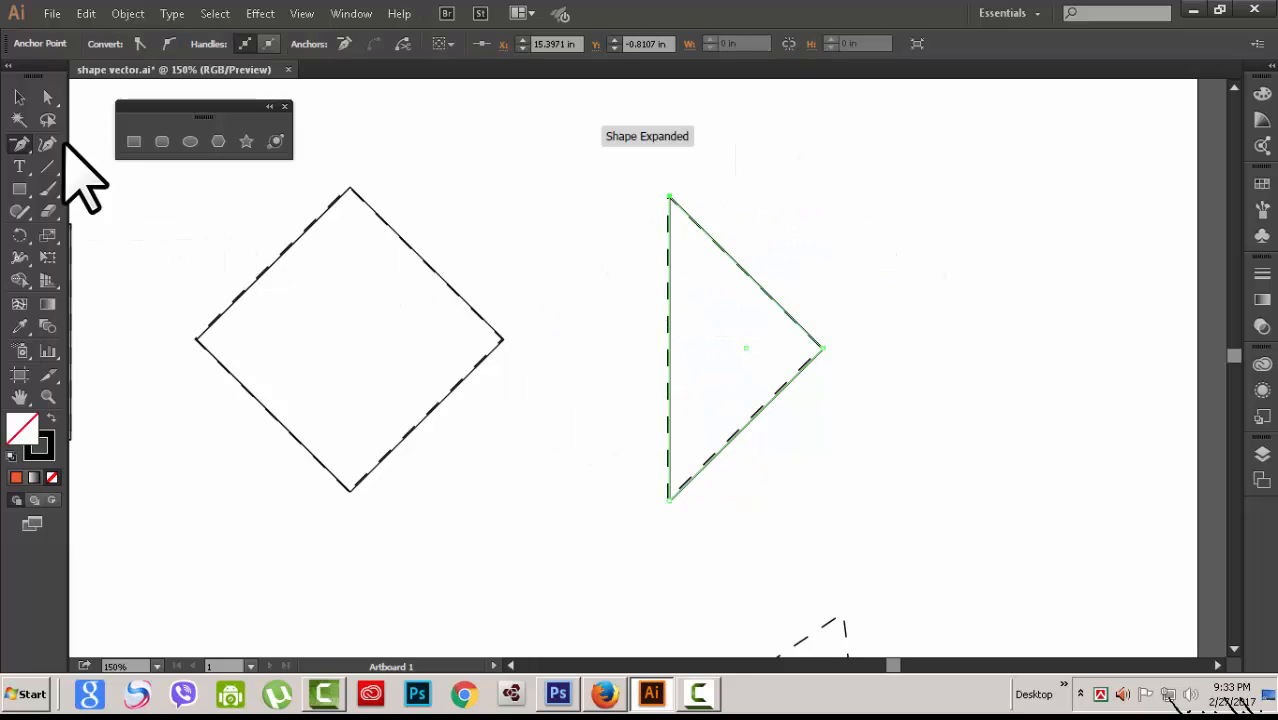
pyautogui.click(19, 97)
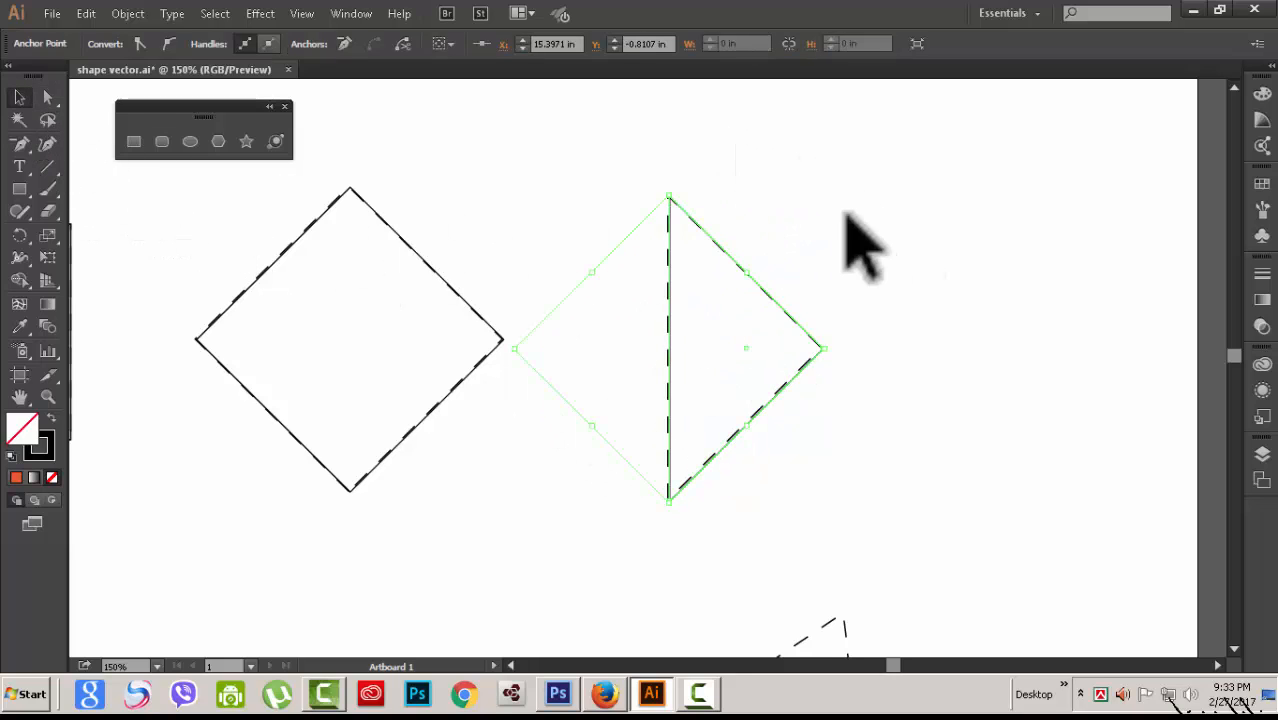
pyautogui.click(1030, 290)
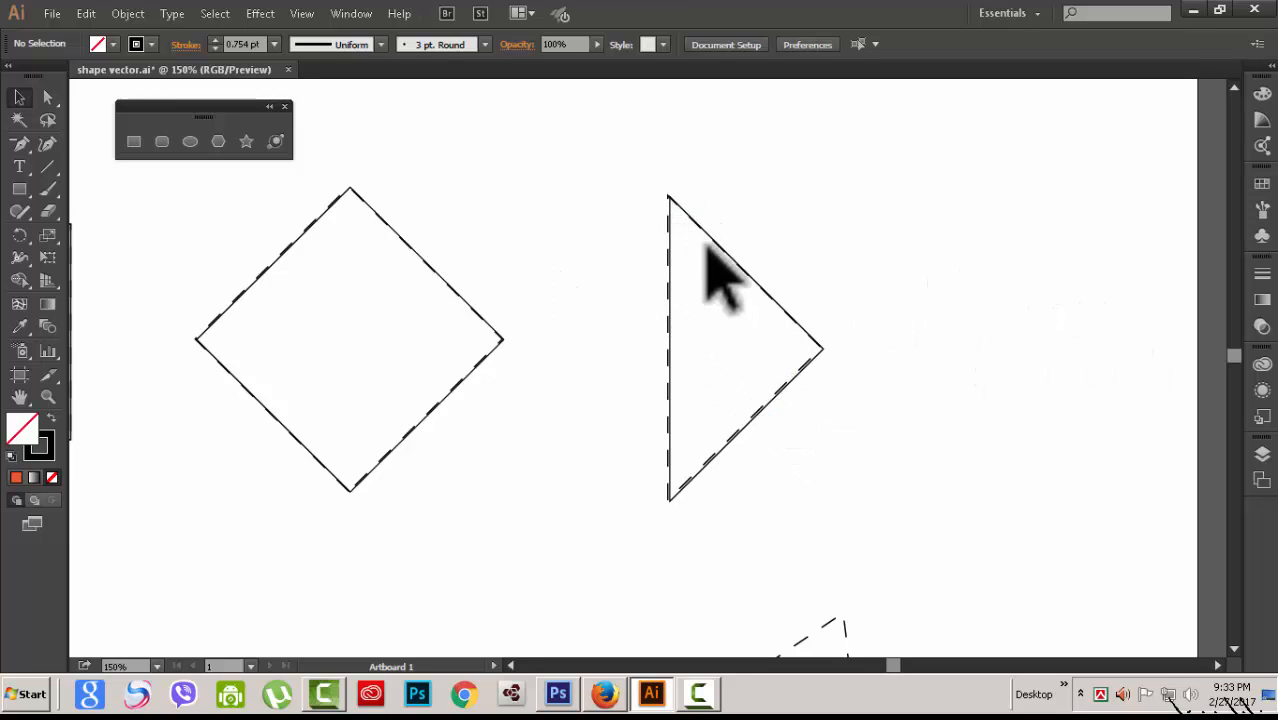
# Nudge the solid triangle into place so that its edges line up with the dashed triangle
pyautogui.moveTo(635, 172); pyautogui.dragTo(810, 388)
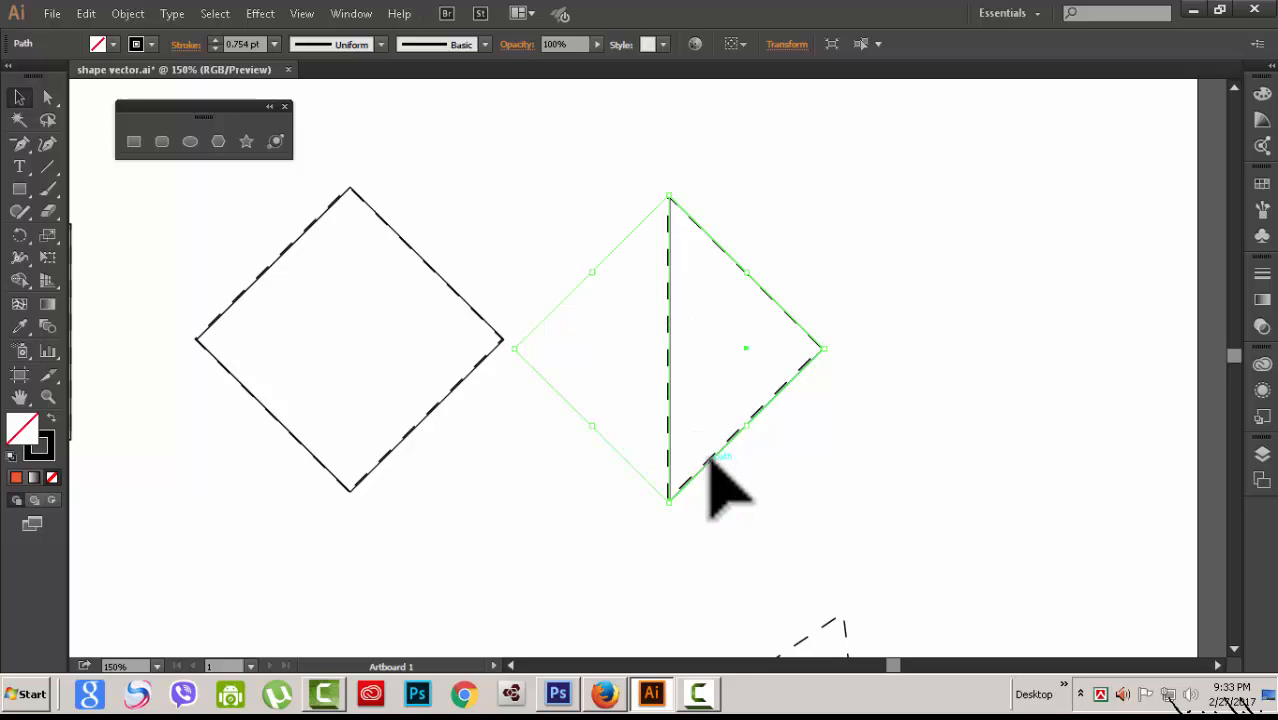
pyautogui.click(950, 418)
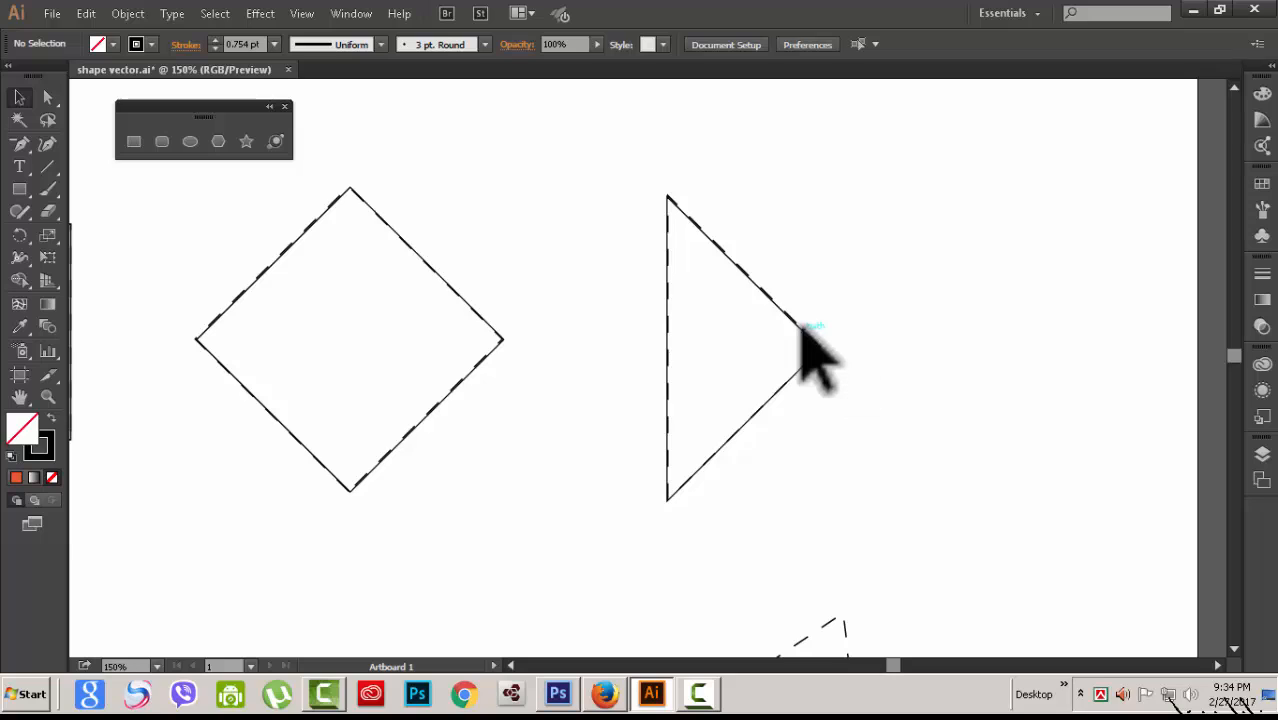
pyautogui.click(801, 327)
pyautogui.click(927, 380)
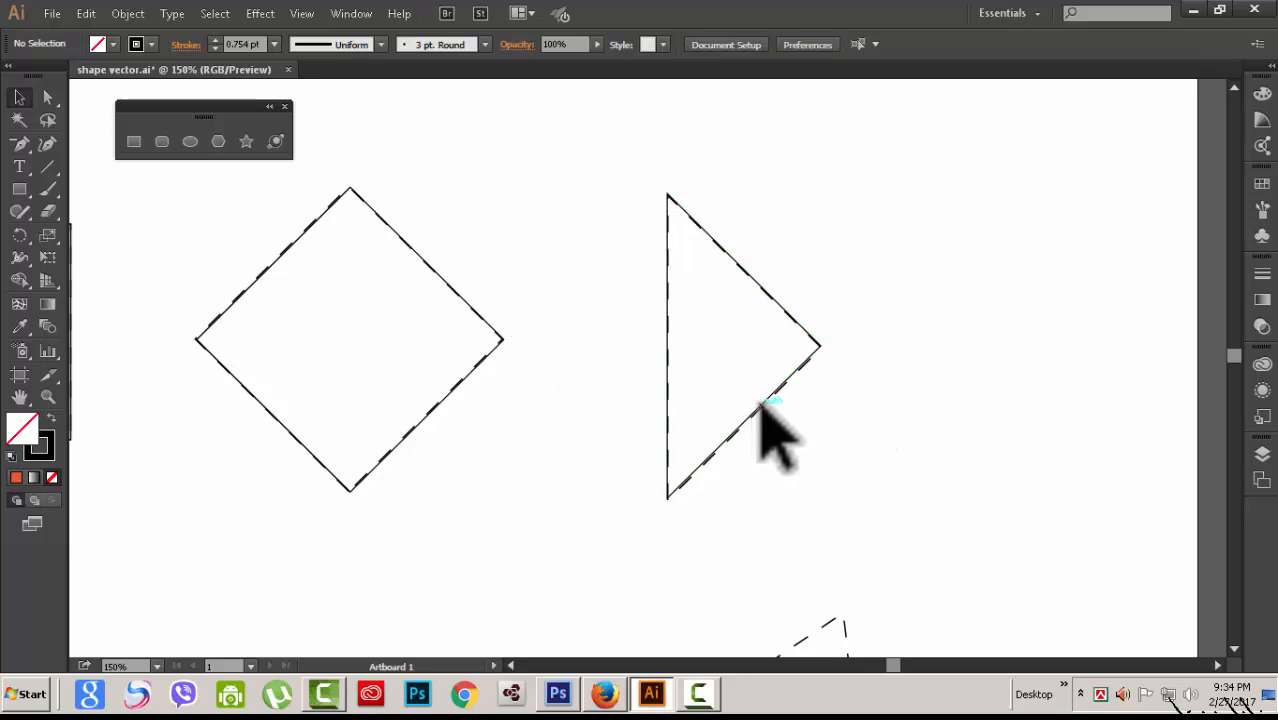
# Try drawing two unconstrained ellipses over the dashed circle, about 3.15 × 3.36 in and 3.25 × 3.16 in, undoing each one
pyautogui.scroll(-5, 847, 450)
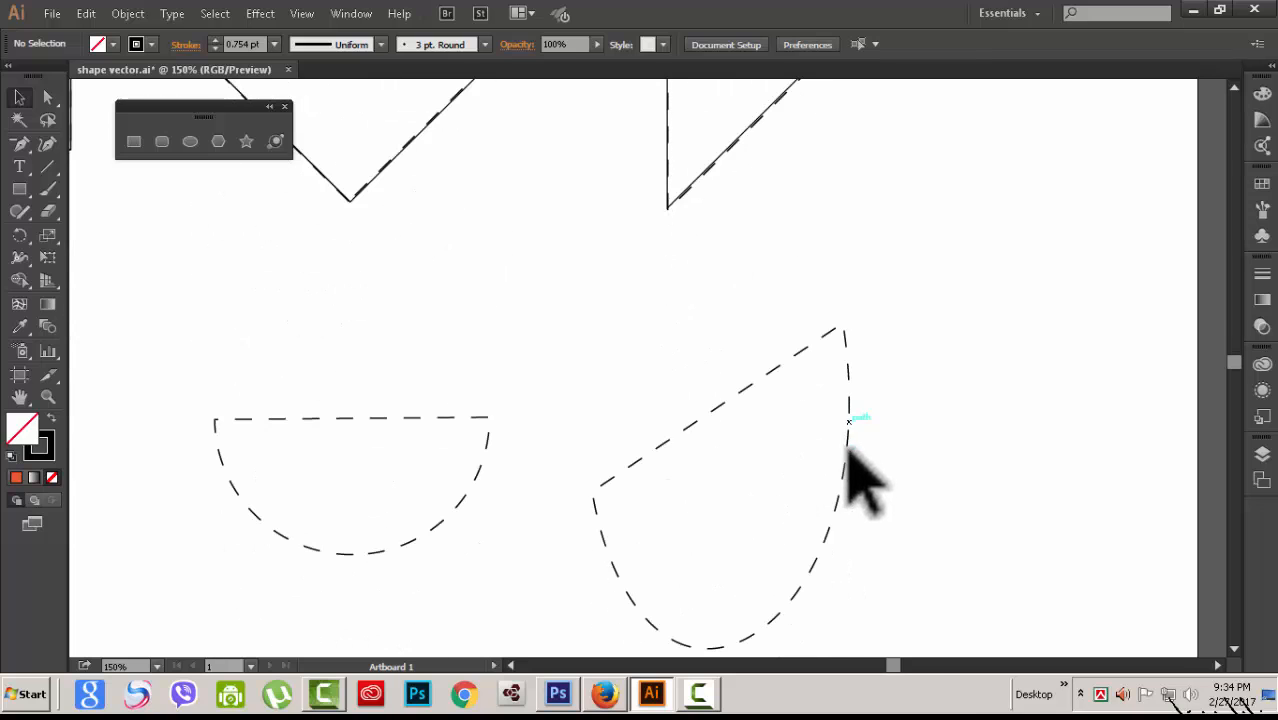
pyautogui.moveTo(891, 667)
pyautogui.mouseDown()
pyautogui.moveTo(845, 667)
pyautogui.moveTo(867, 668)
pyautogui.mouseUp()
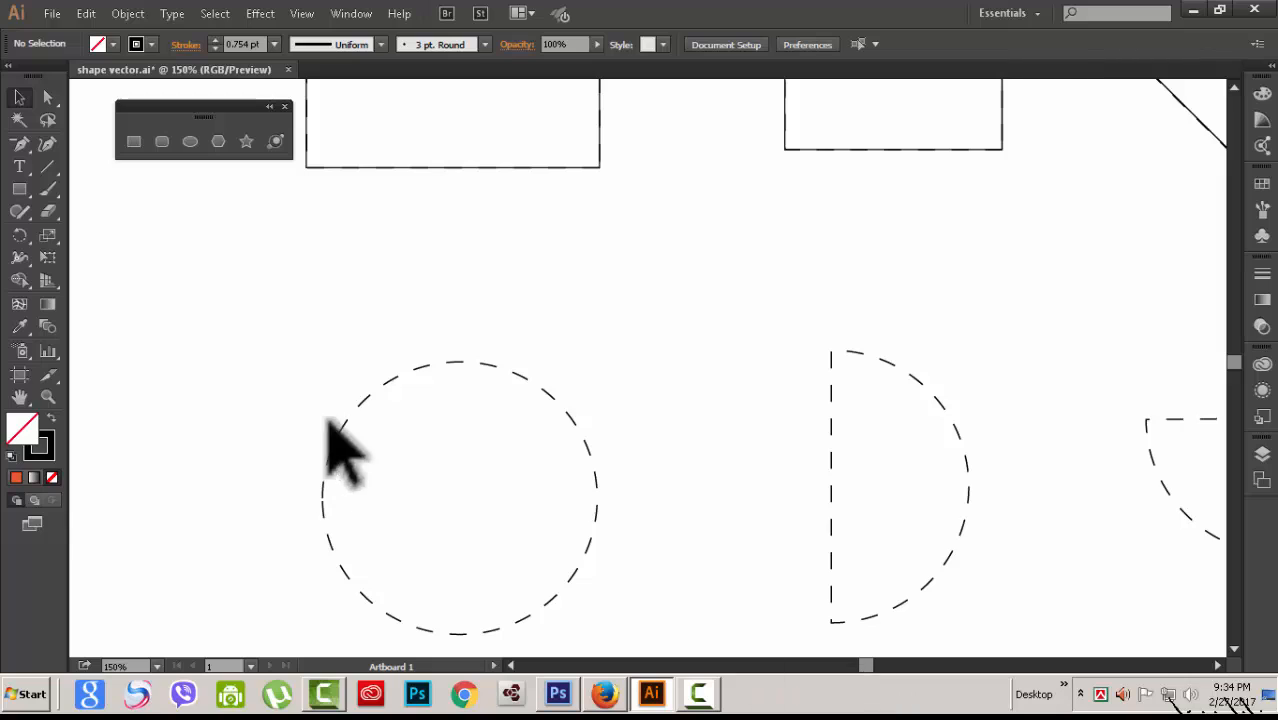
pyautogui.moveTo(1236, 366); pyautogui.dragTo(1236, 372)
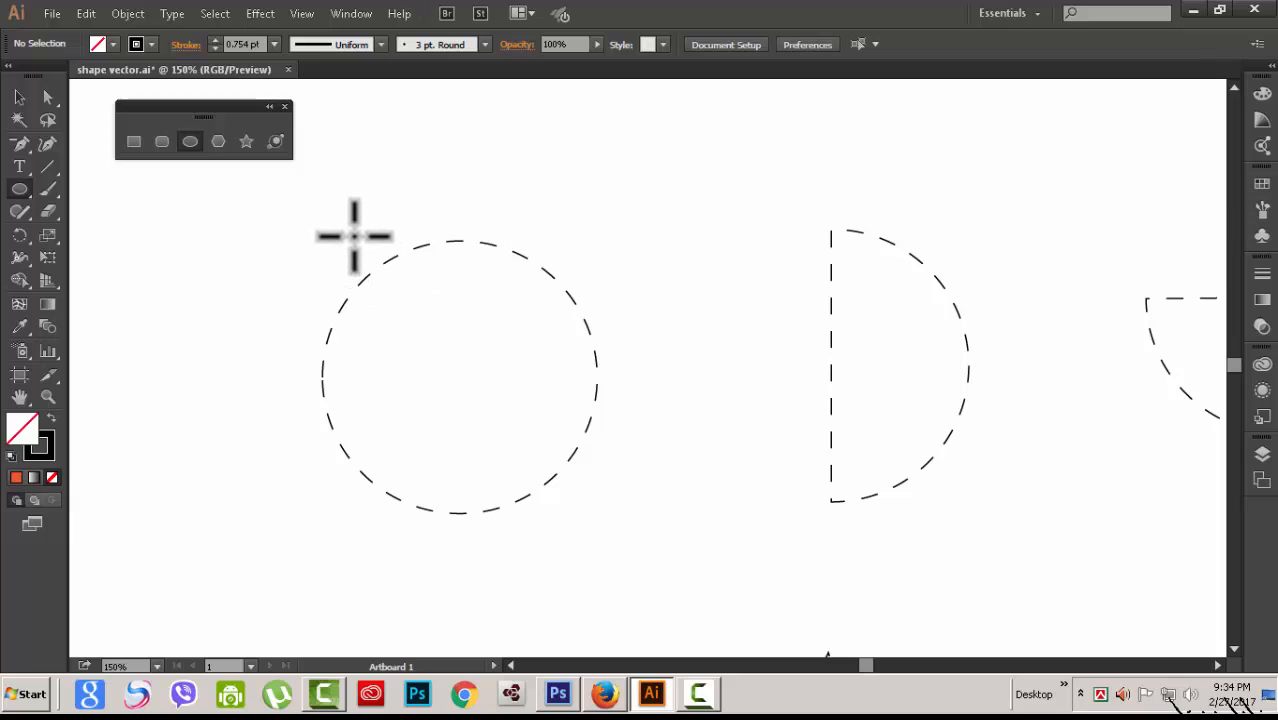
pyautogui.moveTo(266, 238); pyautogui.dragTo(584, 573)
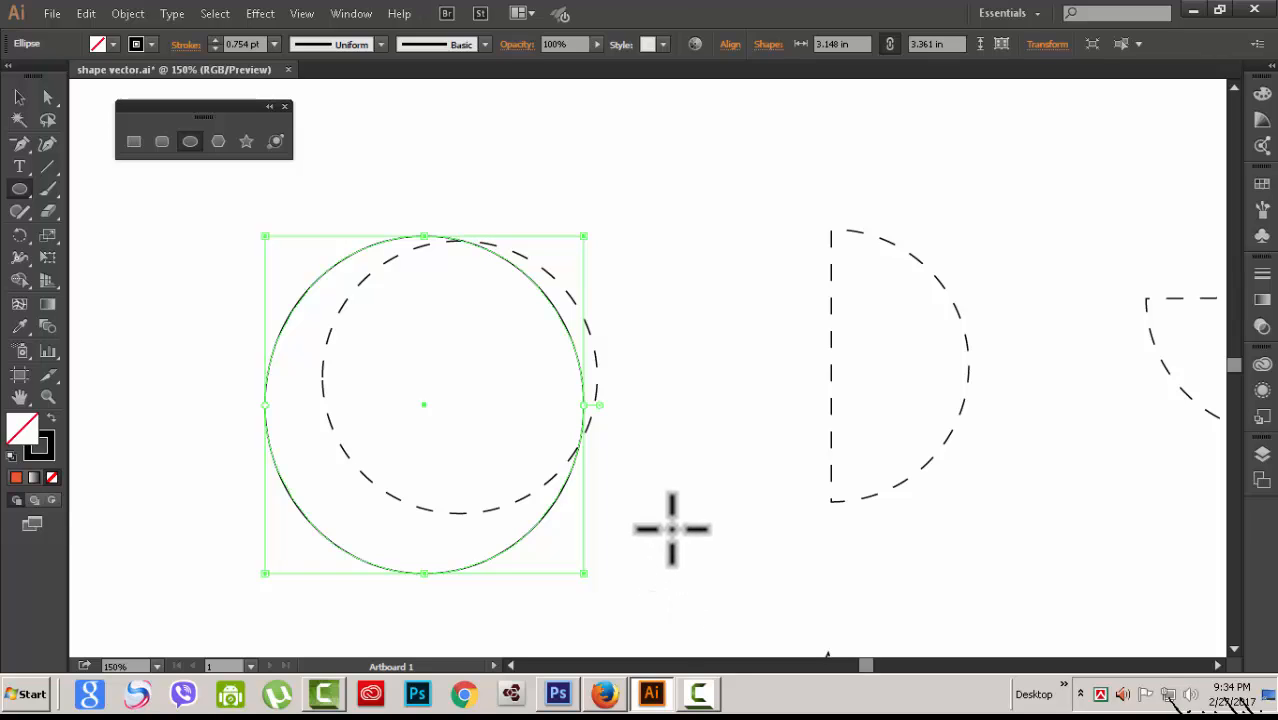
pyautogui.hotkey('ctrl', 'z')
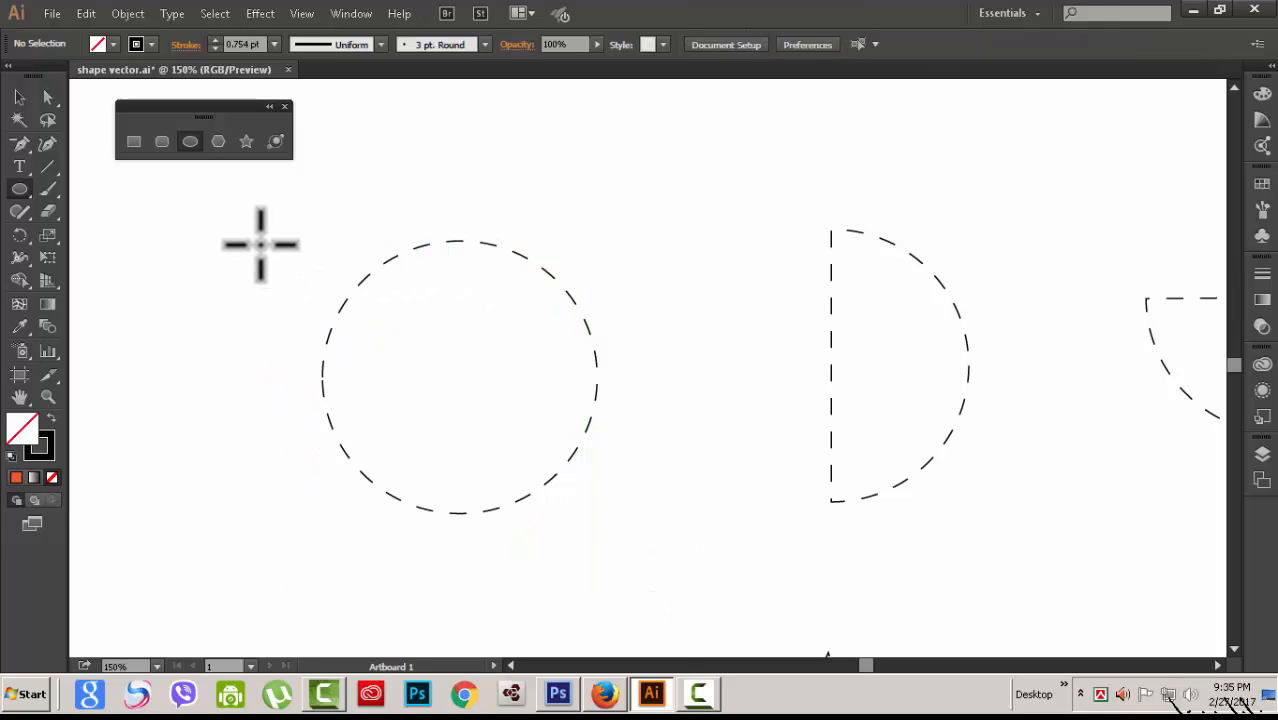
pyautogui.moveTo(260, 244)
pyautogui.mouseDown()
pyautogui.moveTo(459, 428)
pyautogui.moveTo(585, 591)
pyautogui.moveTo(679, 600)
pyautogui.moveTo(570, 582)
pyautogui.moveTo(494, 542)
pyautogui.moveTo(579, 542)
pyautogui.moveTo(605, 556)
pyautogui.moveTo(613, 597)
pyautogui.moveTo(688, 451)
pyautogui.moveTo(633, 571)
pyautogui.moveTo(516, 591)
pyautogui.moveTo(555, 567)
pyautogui.moveTo(516, 533)
pyautogui.moveTo(482, 348)
pyautogui.moveTo(488, 462)
pyautogui.moveTo(584, 527)
pyautogui.moveTo(354, 508)
pyautogui.moveTo(593, 533)
pyautogui.moveTo(747, 519)
pyautogui.moveTo(609, 570)
pyautogui.moveTo(628, 586)
pyautogui.moveTo(551, 580)
pyautogui.moveTo(589, 561)
pyautogui.mouseUp()
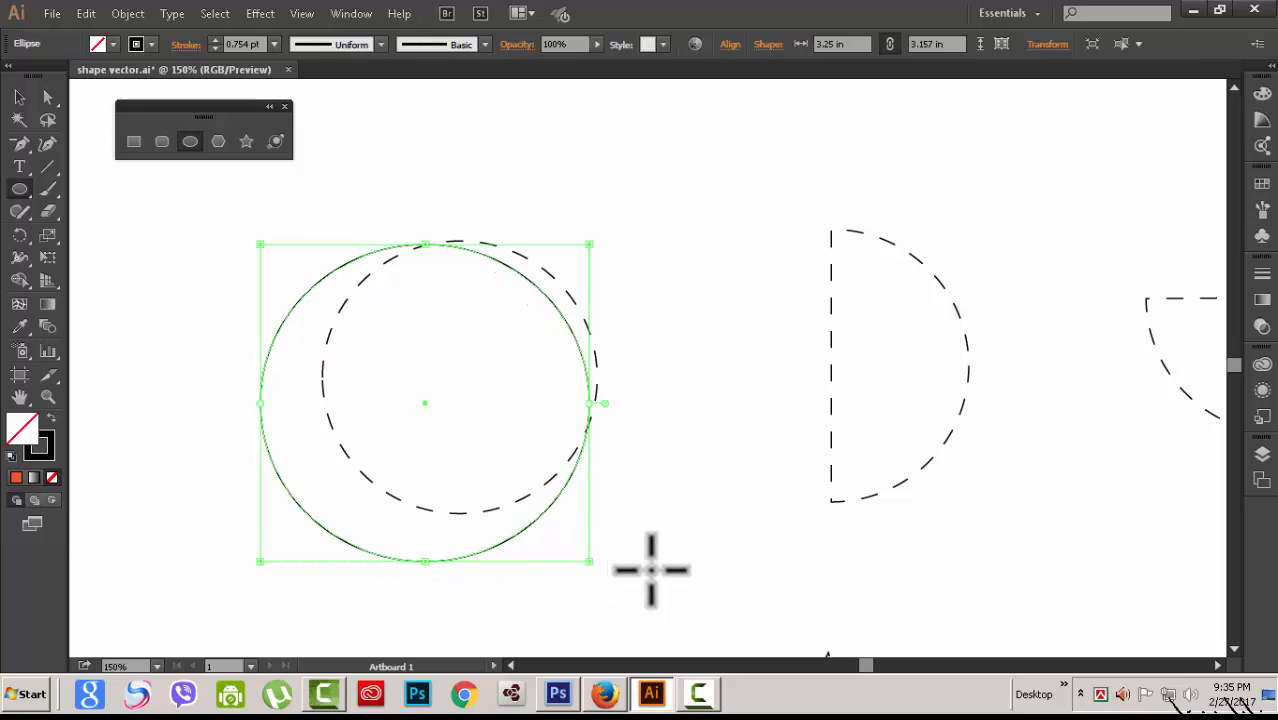
pyautogui.hotkey('ctrl', 'z')
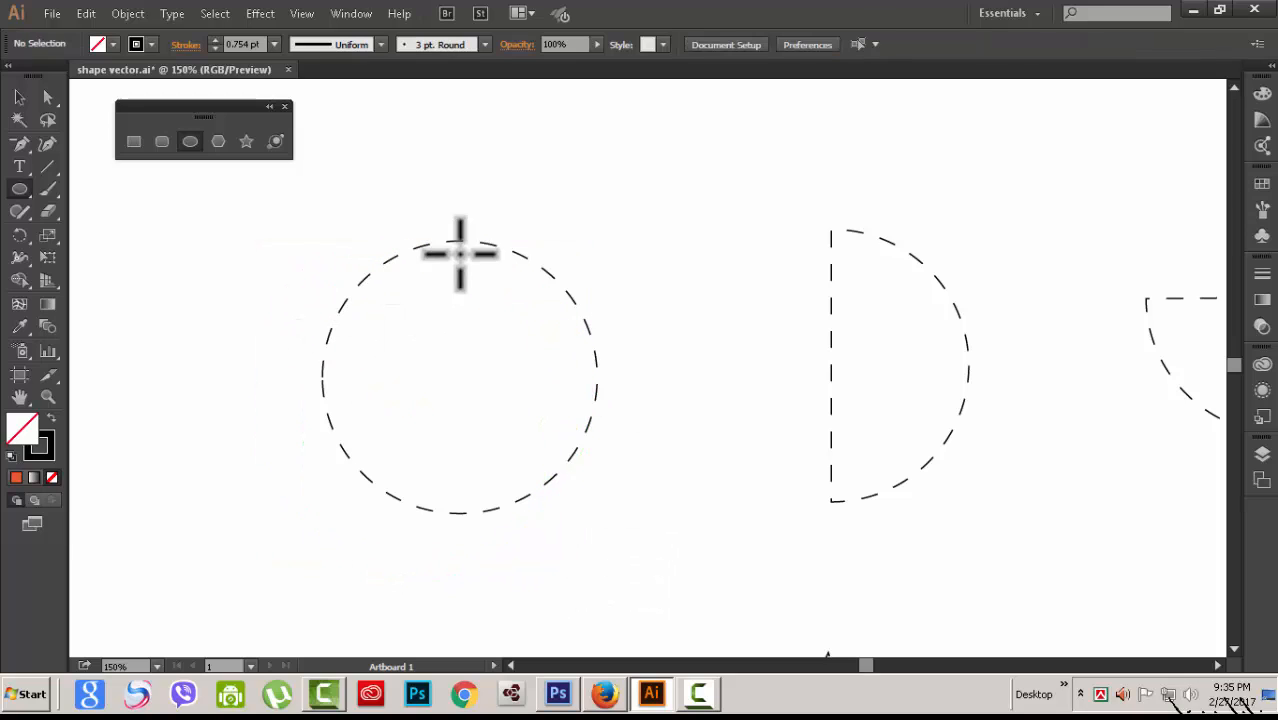
# Try drawing a proportionally constrained circle about 2.64 in across over the dashed circle, and undo it
pyautogui.press('shift')
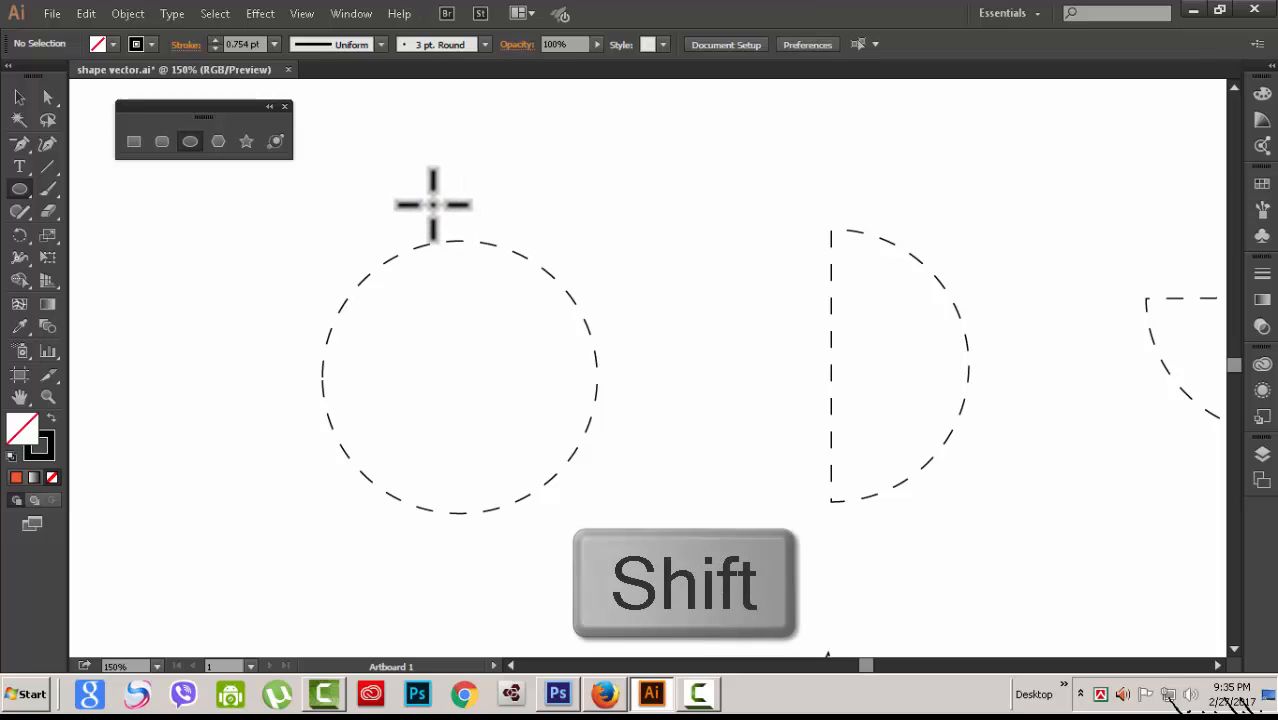
pyautogui.moveTo(366, 251); pyautogui.dragTo(633, 516)
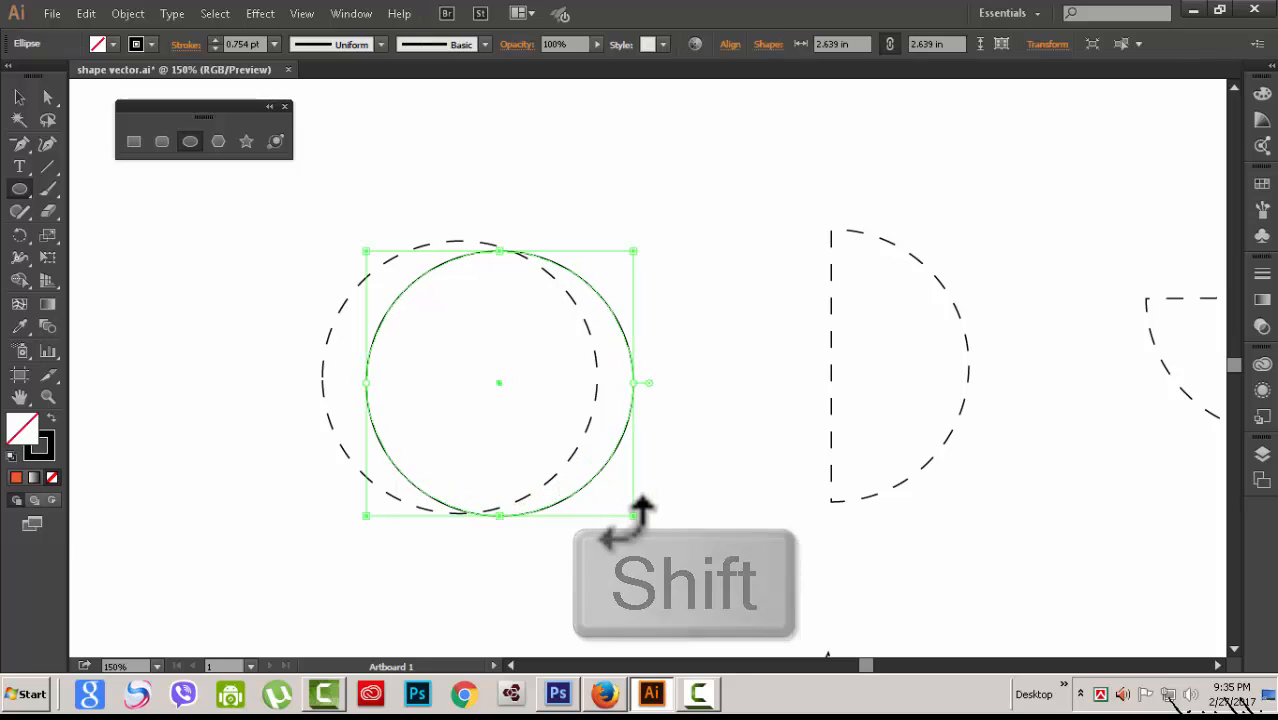
pyautogui.hotkey('ctrl', 'z')
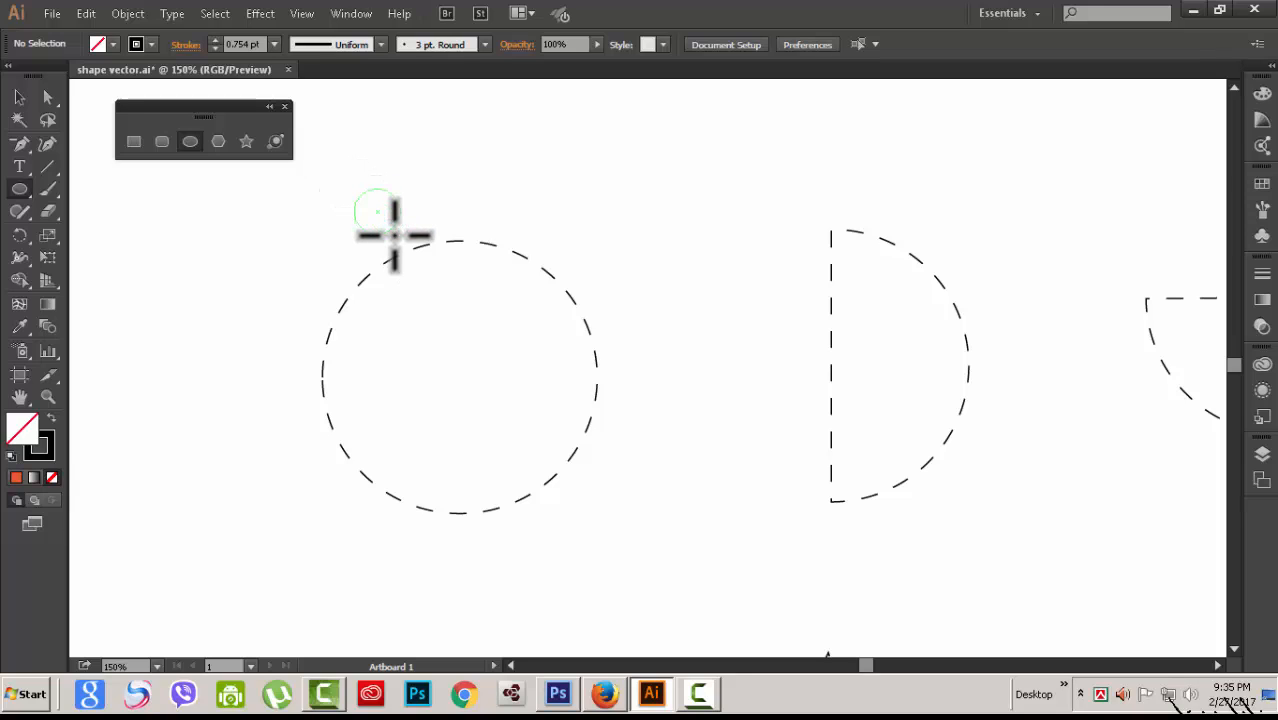
# Draw a perfect circle about 2.78 in across and move it onto the dashed circle so their top edges meet
pyautogui.moveTo(418, 265); pyautogui.dragTo(636, 467)
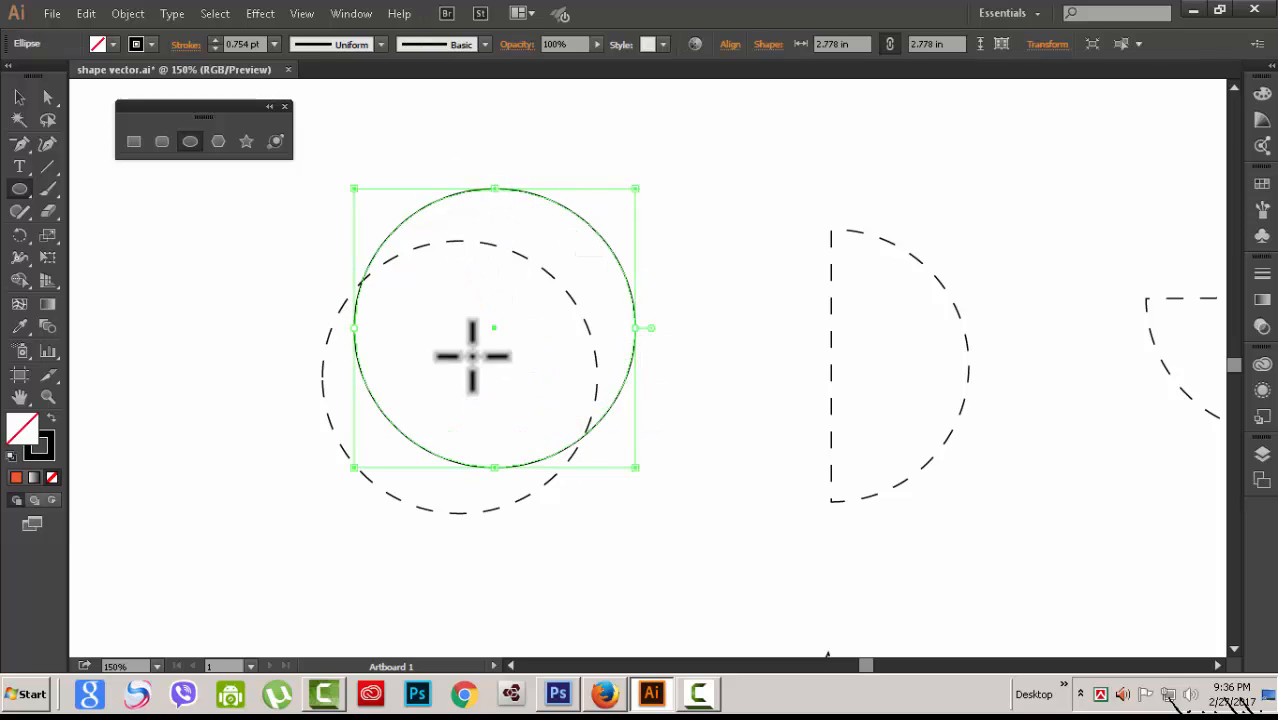
pyautogui.click(18, 97)
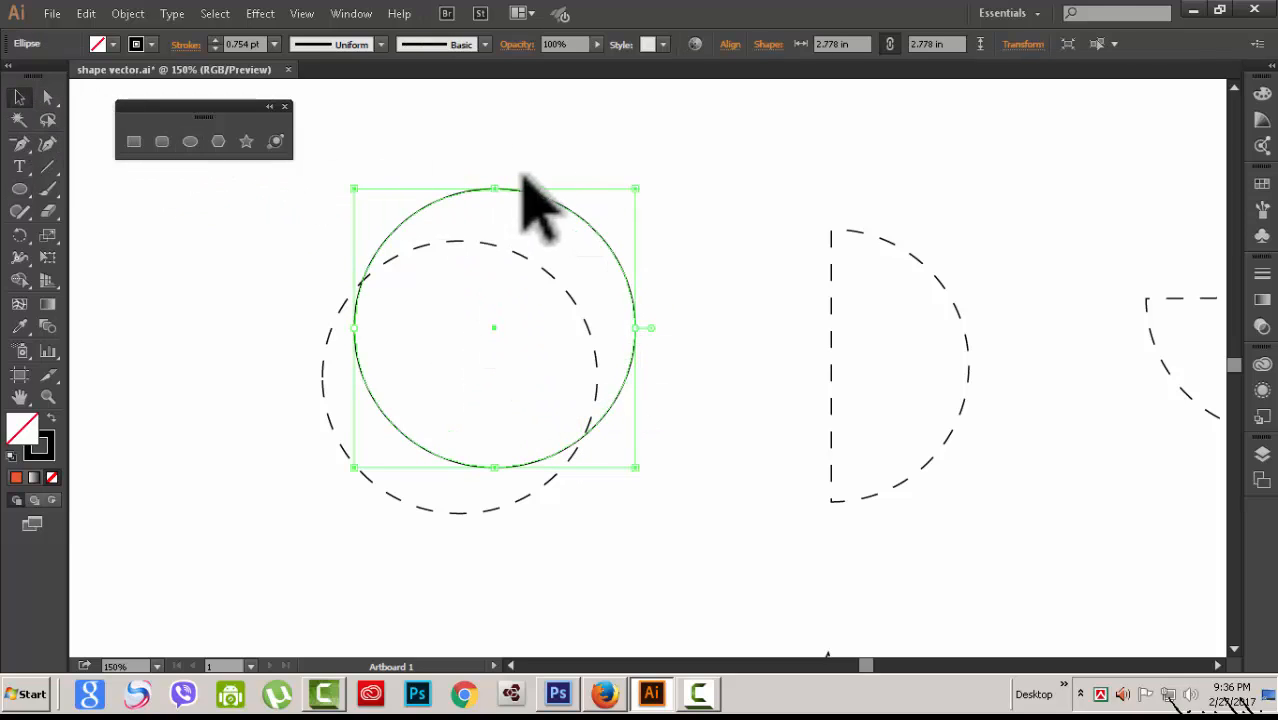
pyautogui.moveTo(474, 190); pyautogui.dragTo(440, 242)
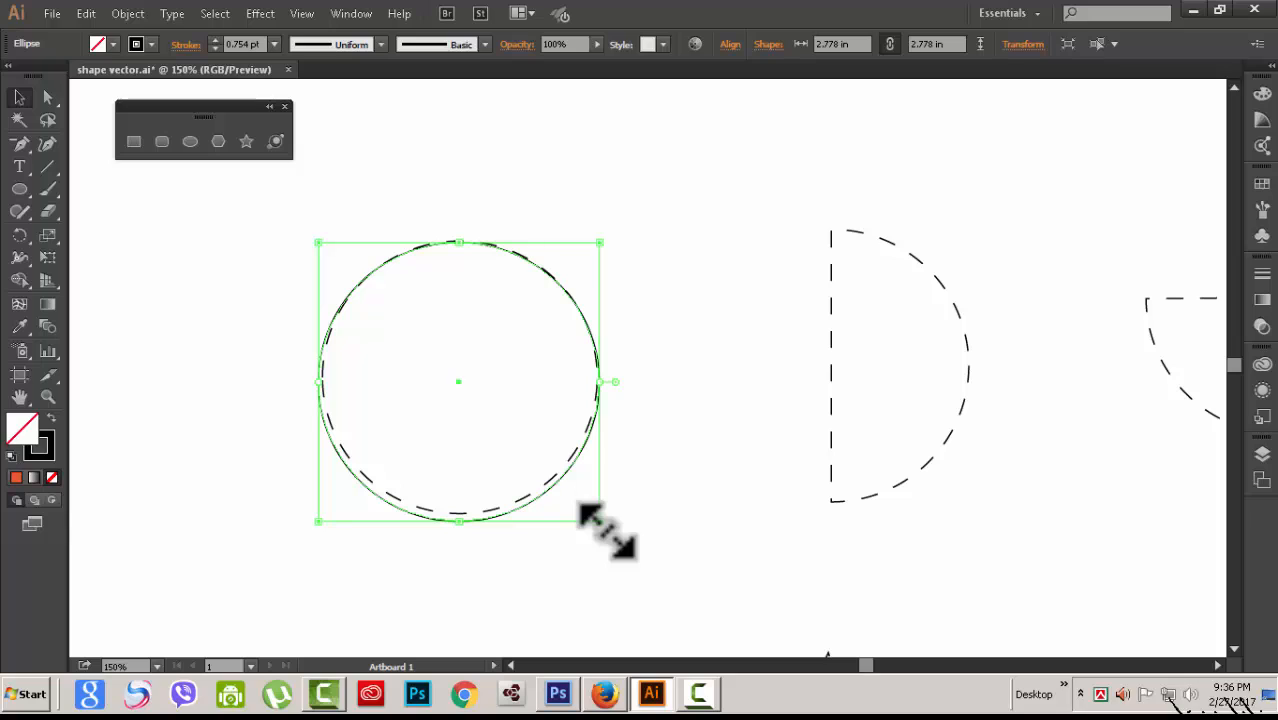
# Resize the solid circle proportionally to about 2.71 in across so its outline matches the dashed circle, and deselect it
pyautogui.moveTo(606, 527); pyautogui.dragTo(603, 524)
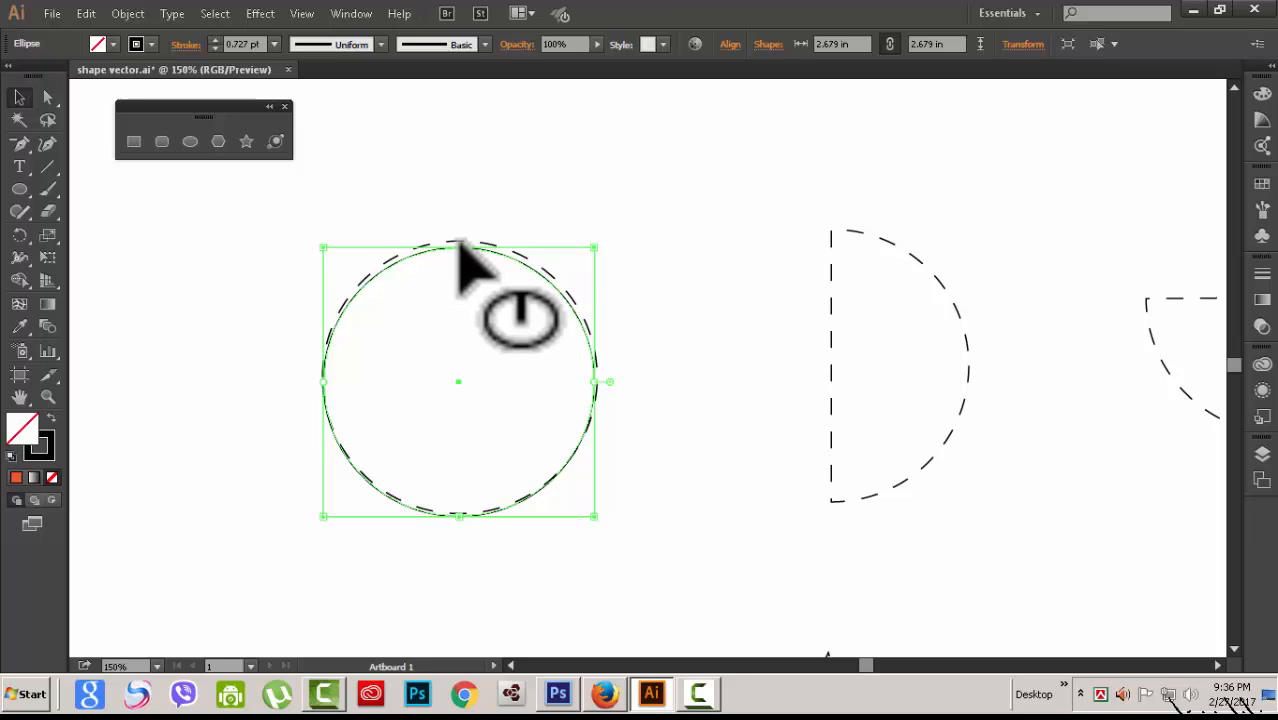
pyautogui.moveTo(598, 250); pyautogui.dragTo(605, 249)
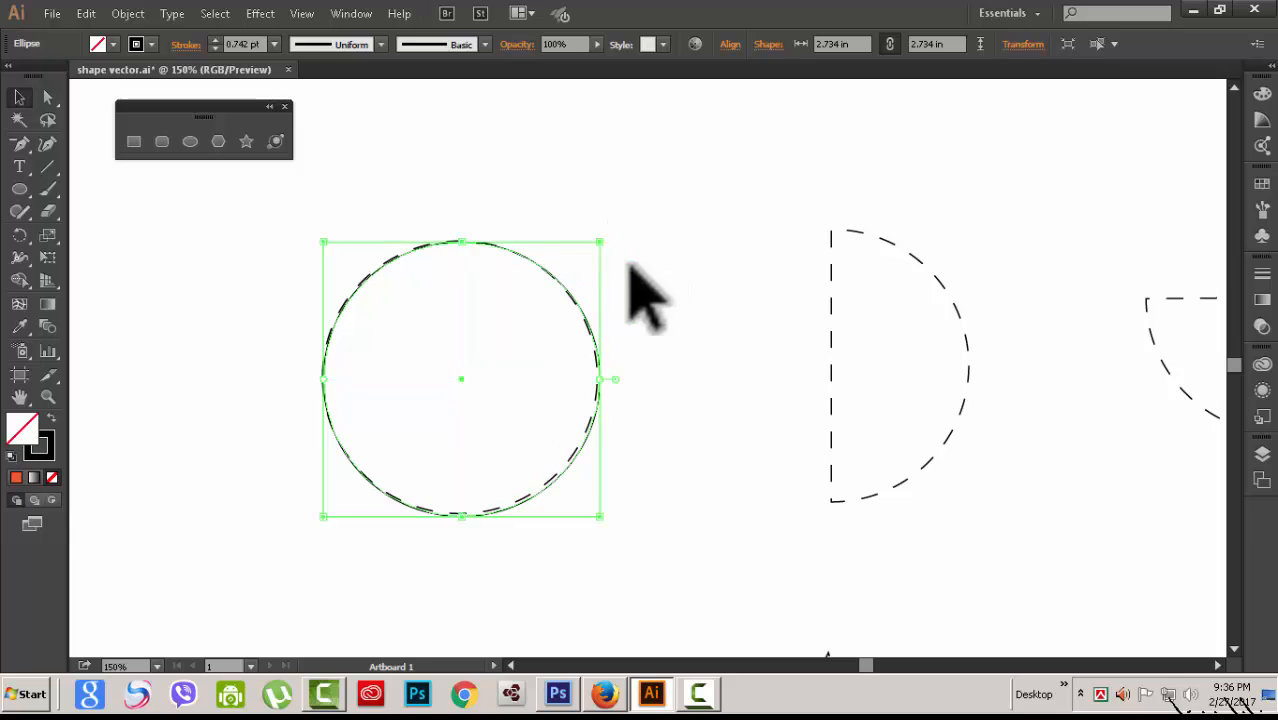
pyautogui.moveTo(605, 520); pyautogui.dragTo(600, 518)
pyautogui.click(705, 477)
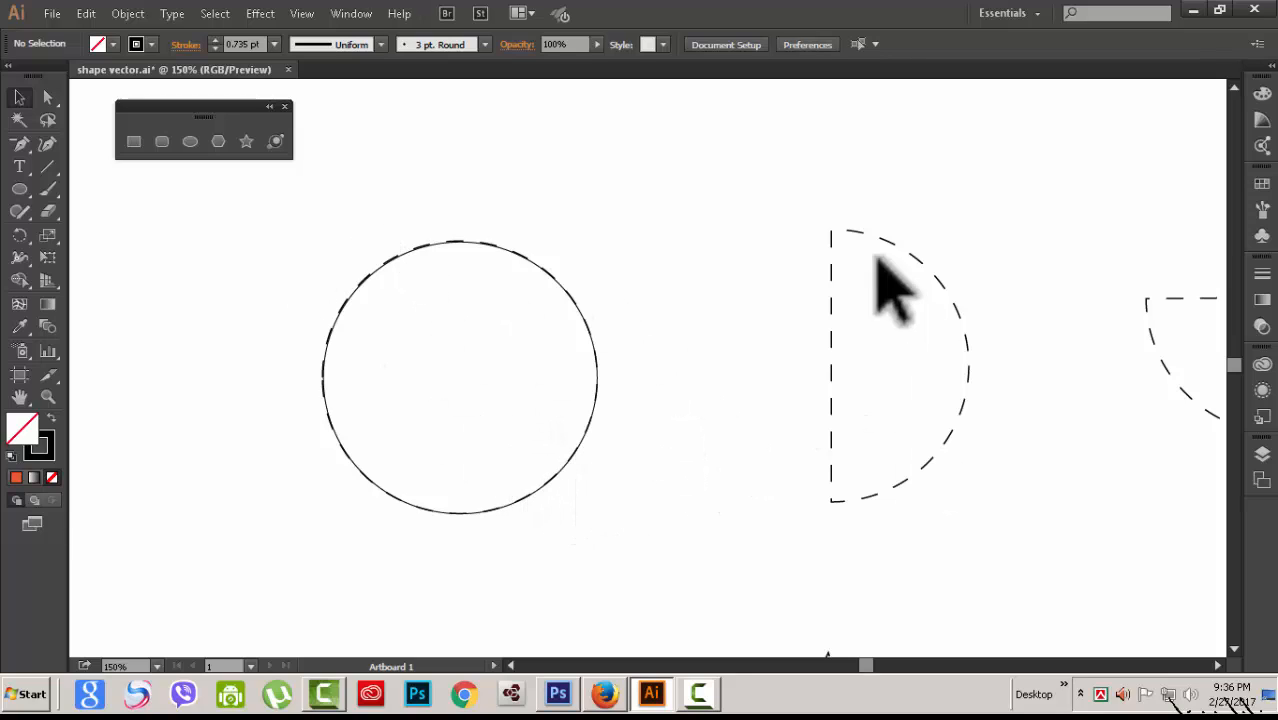
# Duplicate the finished circle and place the copy so its right half covers the dashed vertical half-circle
pyautogui.moveTo(857, 666); pyautogui.dragTo(866, 667)
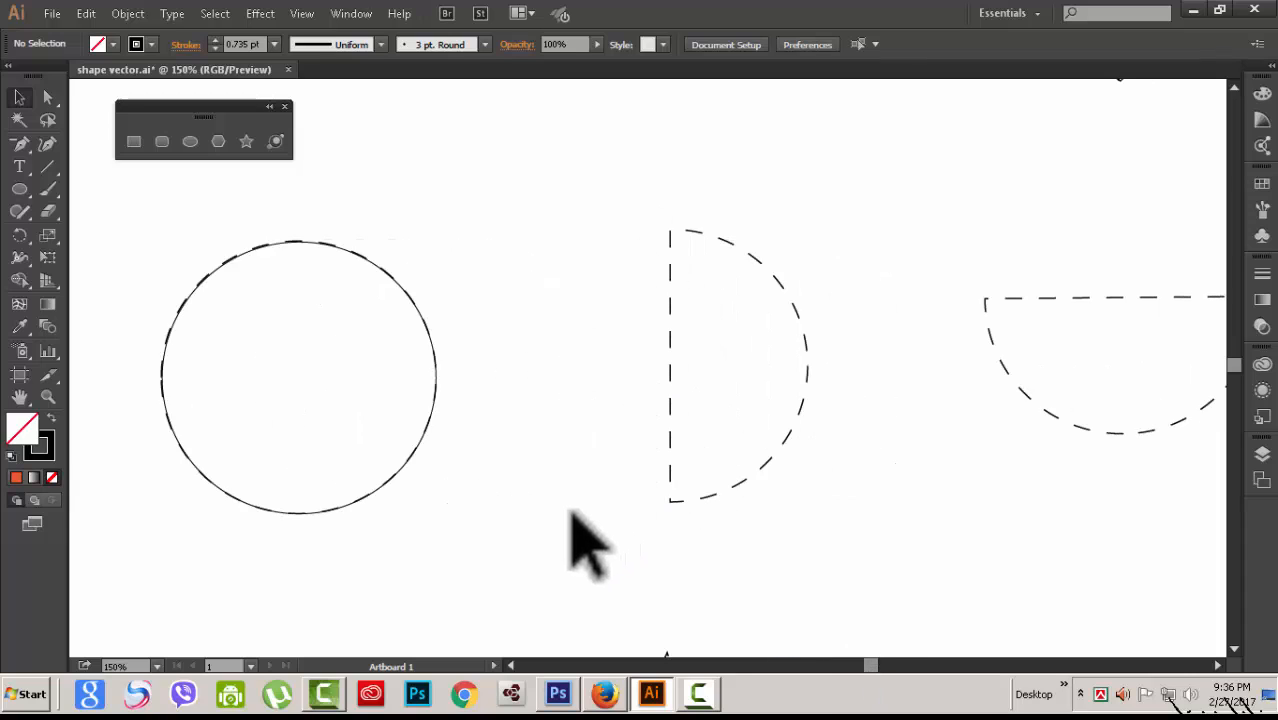
pyautogui.moveTo(125, 228); pyautogui.dragTo(485, 593)
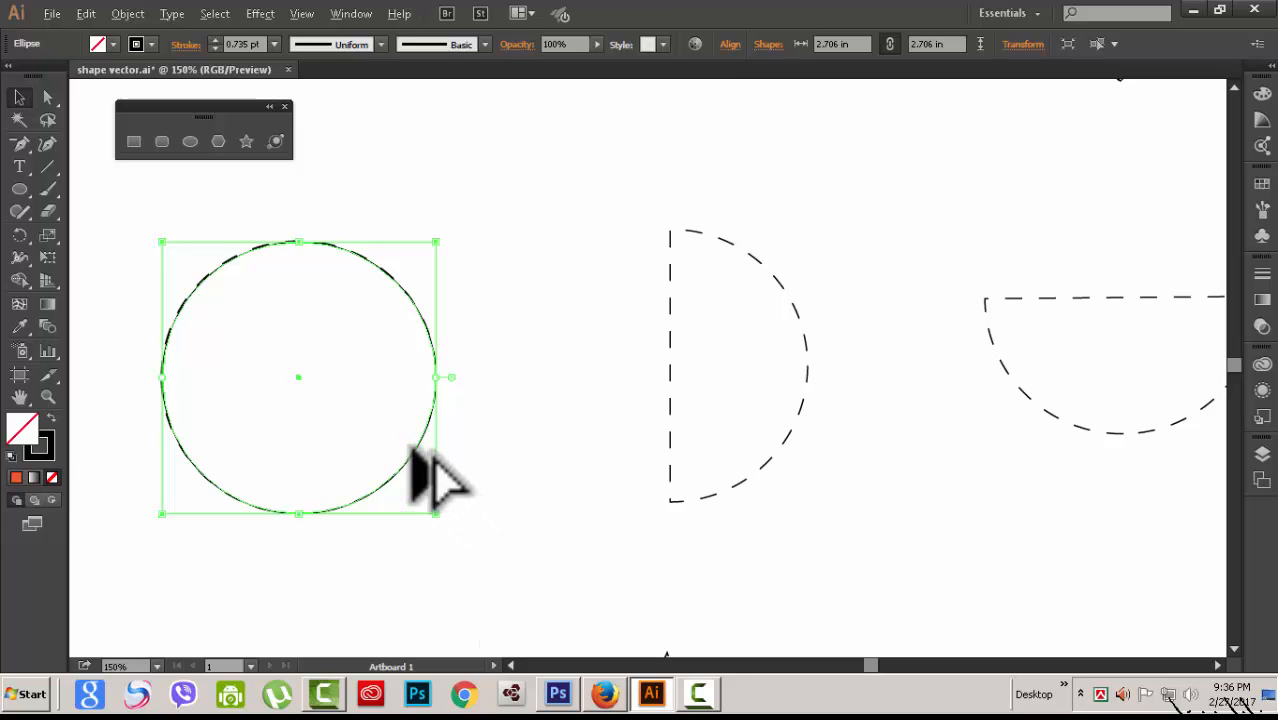
pyautogui.moveTo(433, 458); pyautogui.dragTo(782, 442)
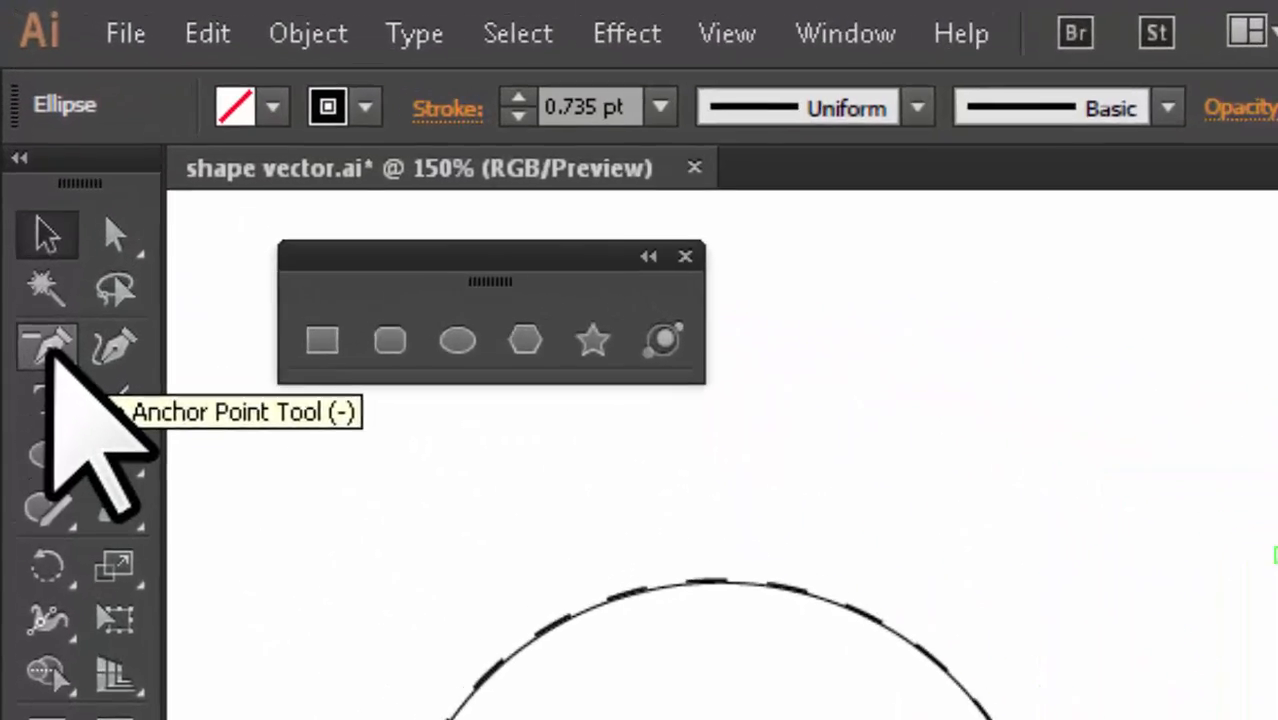
# Turn the copied circle into a half-circle by deleting its left anchor point and collapsing the left-side handles into the top and bottom anchors
pyautogui.click(20, 144)
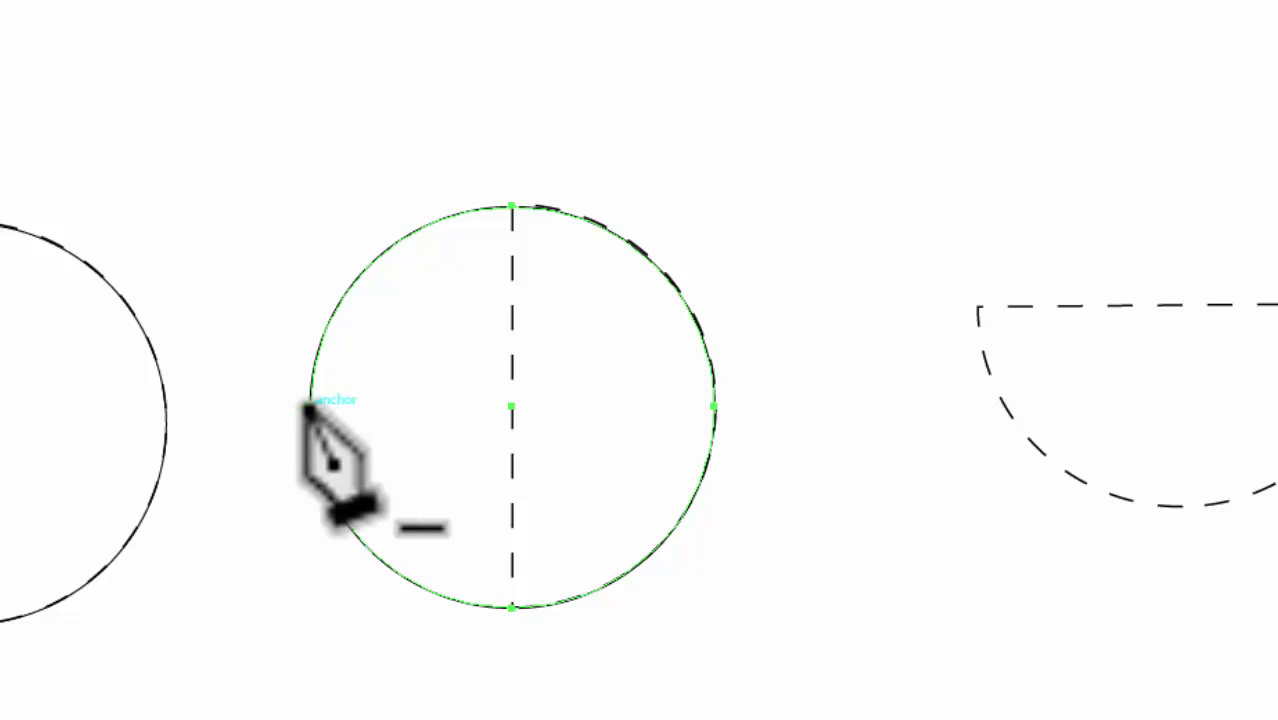
pyautogui.click(308, 405)
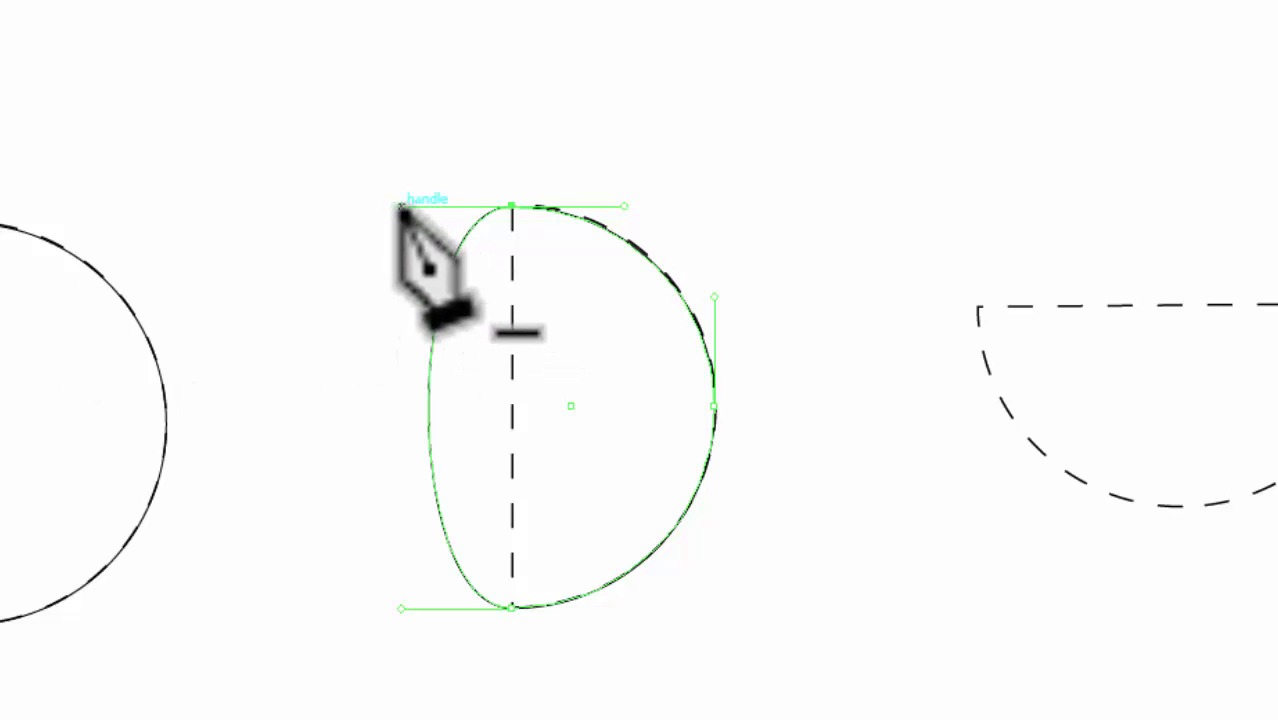
pyautogui.press('a')
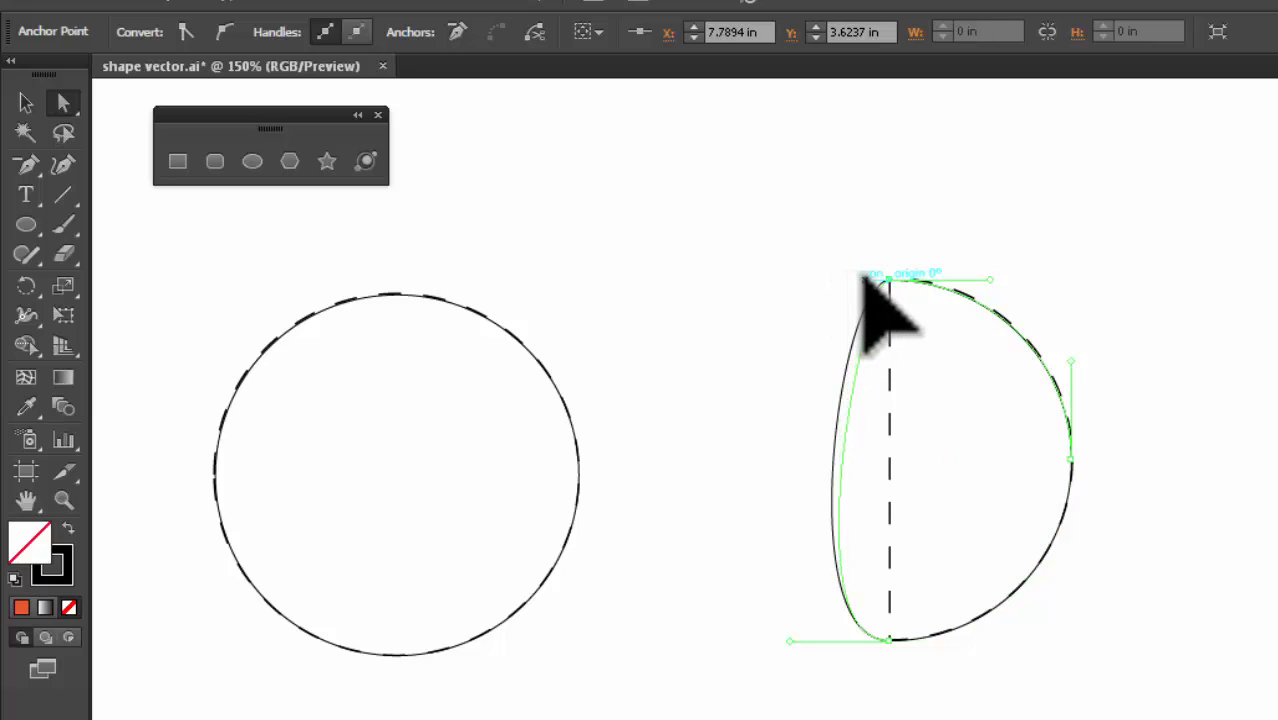
pyautogui.moveTo(862, 274); pyautogui.dragTo(885, 281)
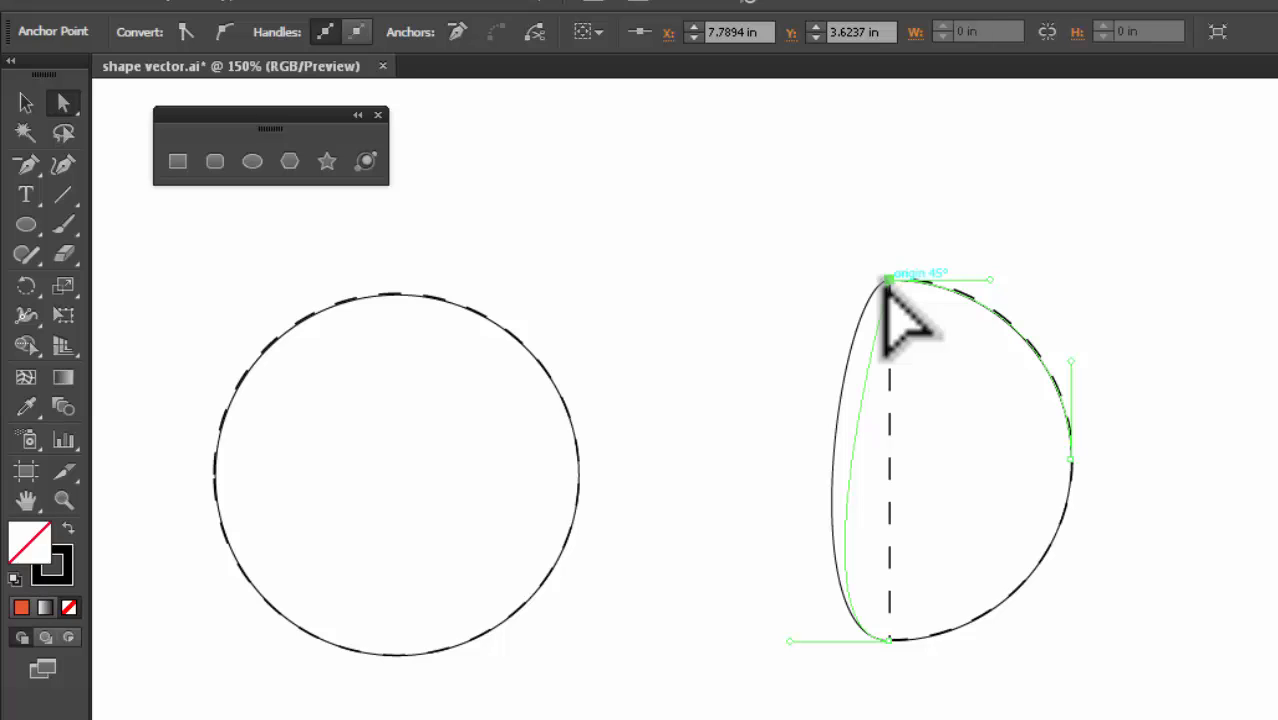
pyautogui.moveTo(885, 281); pyautogui.dragTo(886, 281)
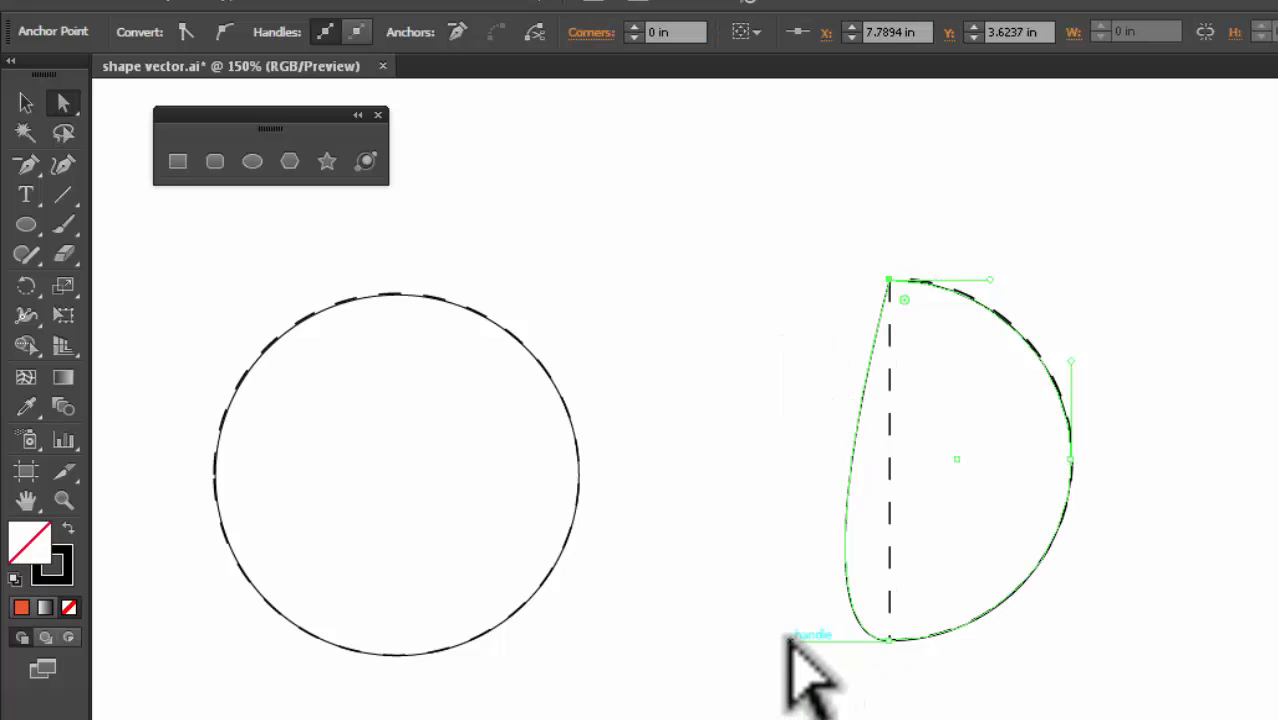
pyautogui.moveTo(789, 640); pyautogui.dragTo(886, 638)
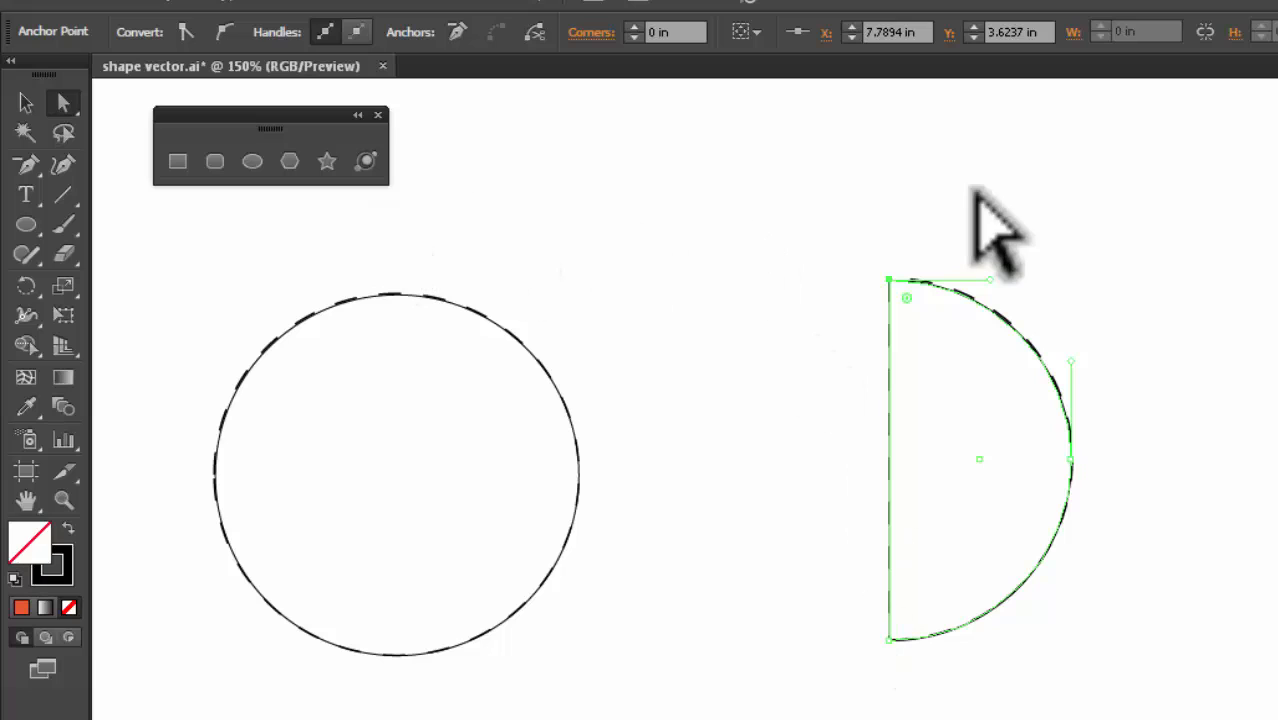
pyautogui.click(1018, 178)
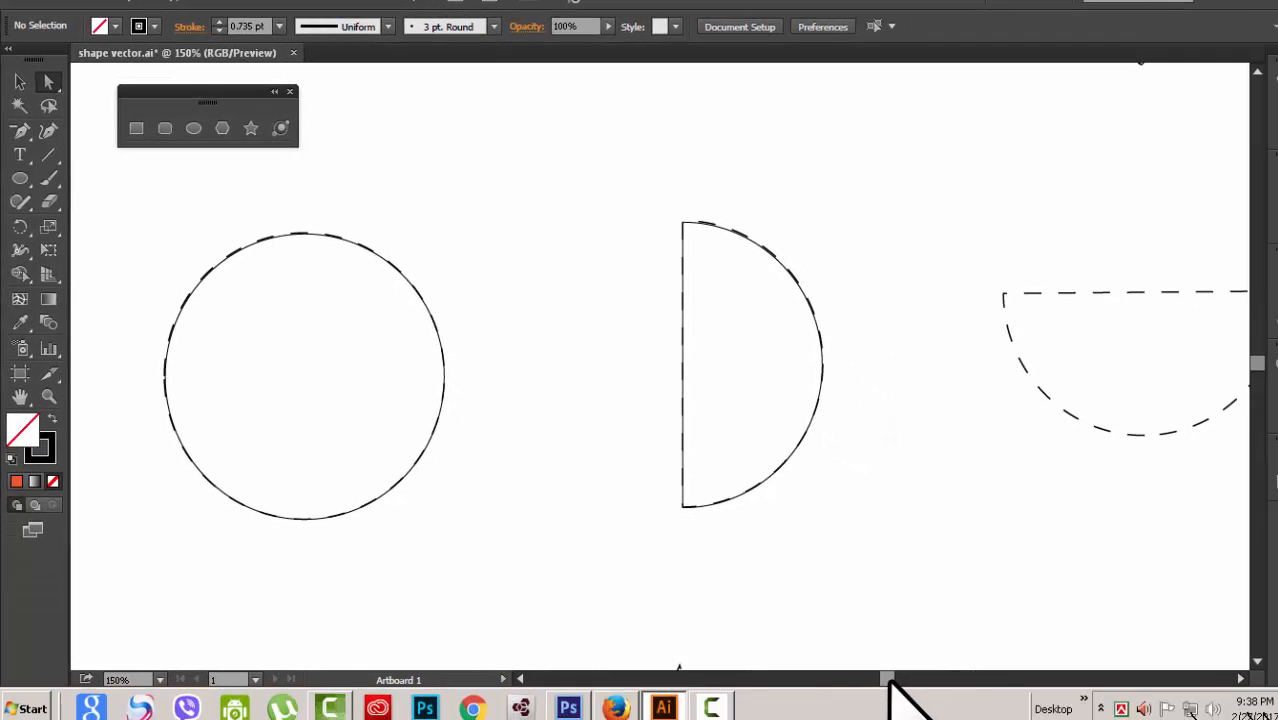
# Duplicate the solid half-circle and place the copy over the dashed half-circle that has its flat side up
pyautogui.moveTo(888, 679); pyautogui.dragTo(895, 681)
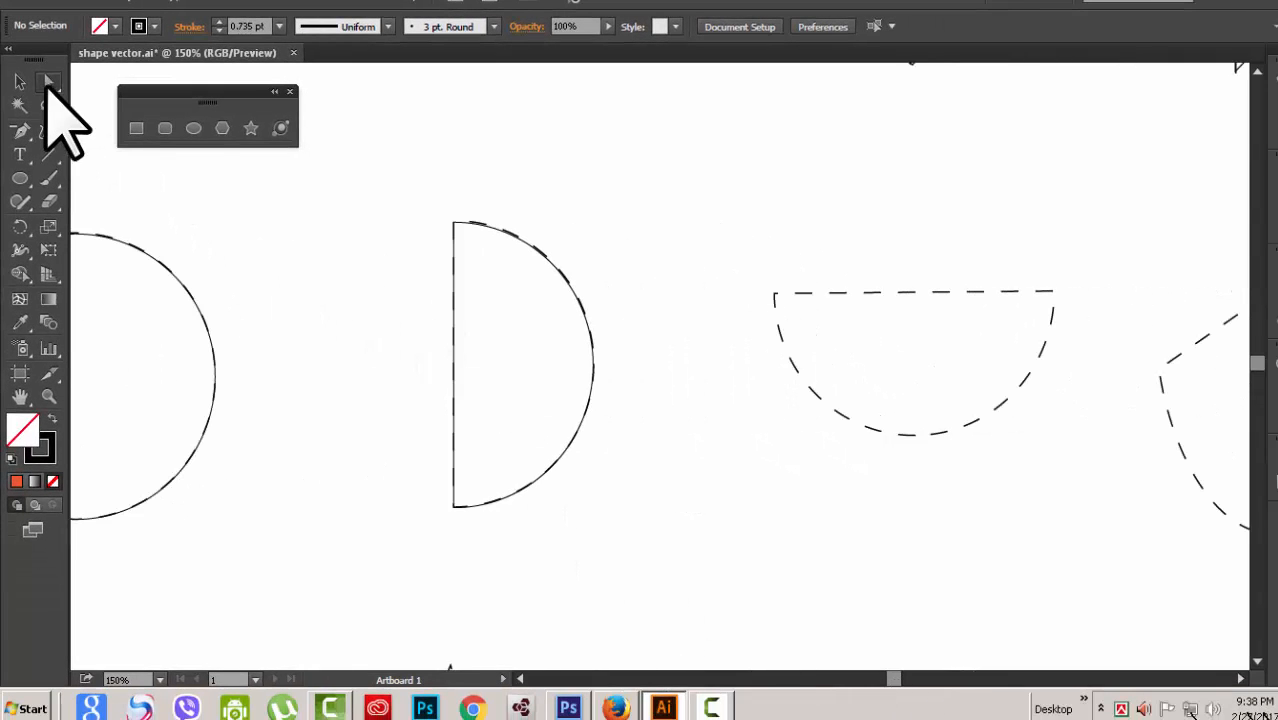
pyautogui.press('v')
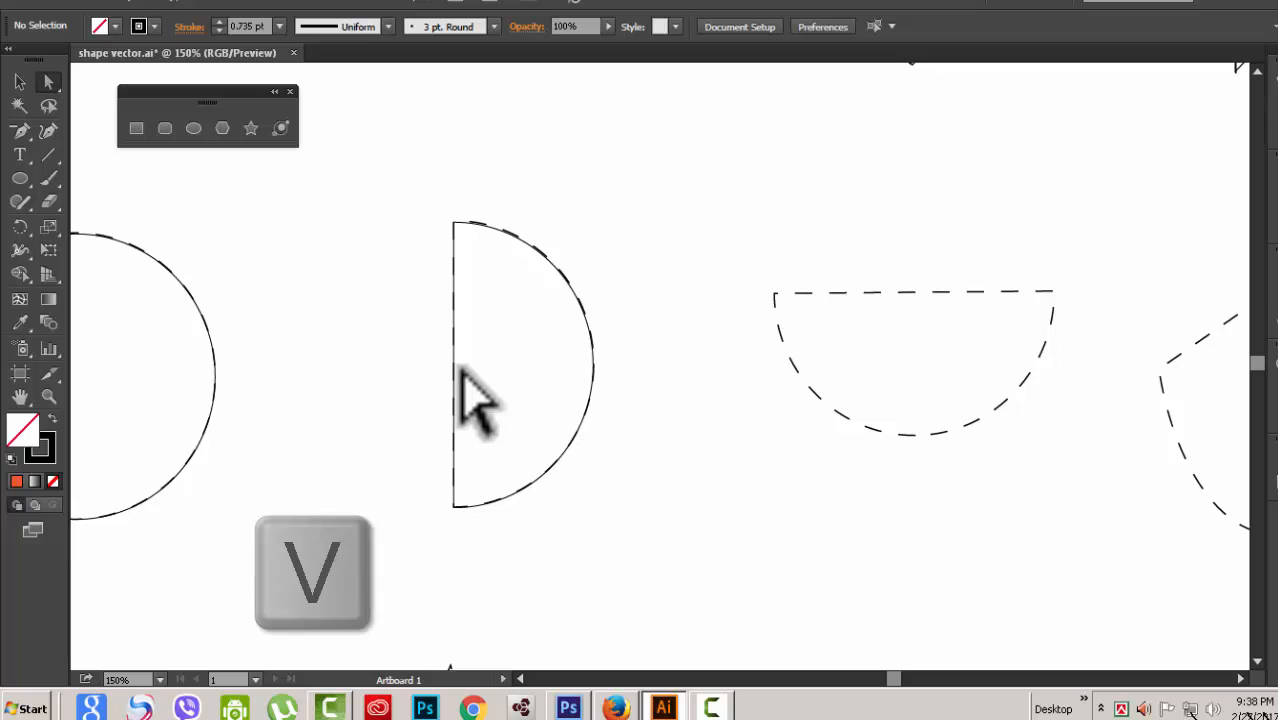
pyautogui.moveTo(400, 210); pyautogui.dragTo(590, 520)
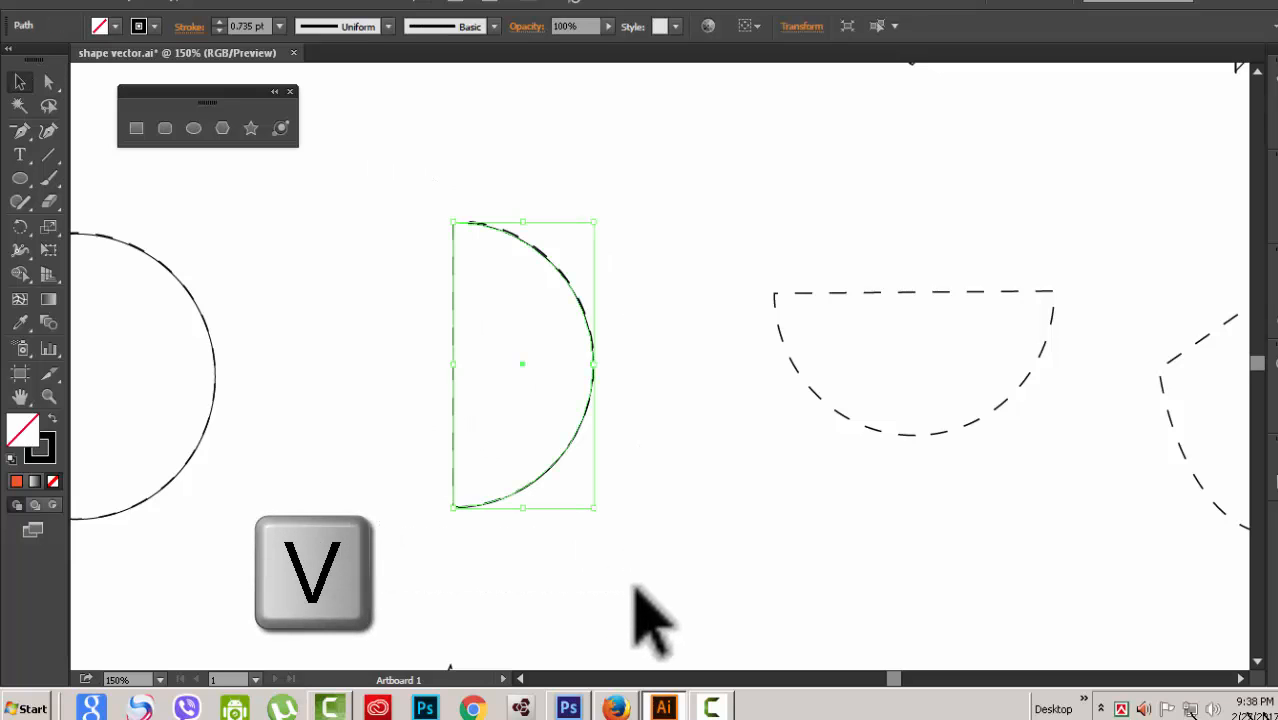
pyautogui.press('alt')
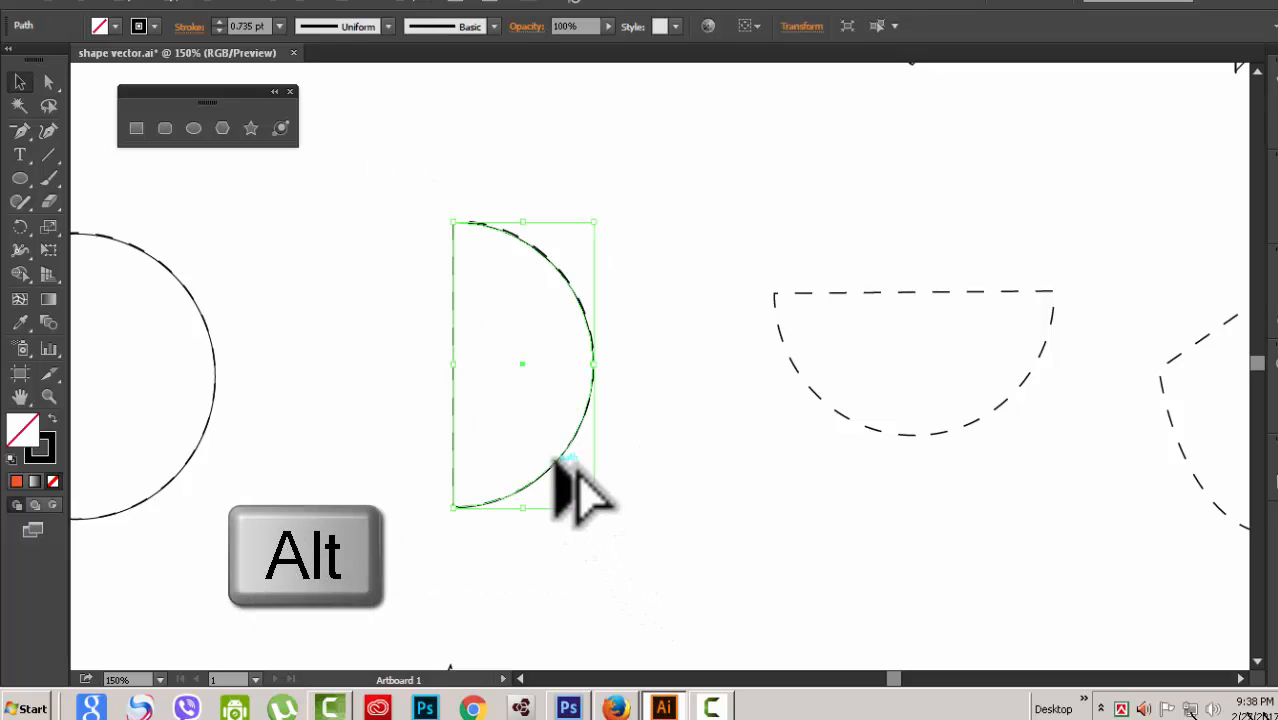
pyautogui.moveTo(558, 462); pyautogui.dragTo(976, 441)
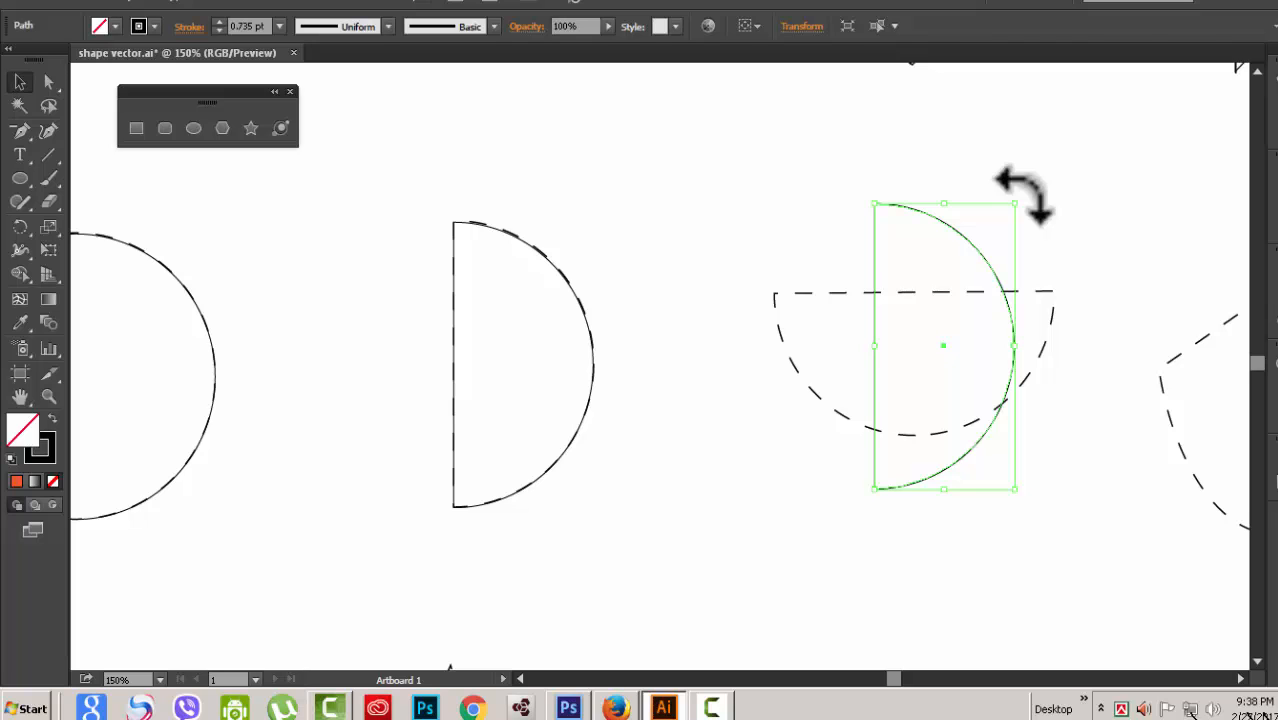
# Rotate the copied half-circle until its flat side faces up, align it with the dashed outline, and deselect it
pyautogui.moveTo(1022, 196); pyautogui.dragTo(1084, 420)
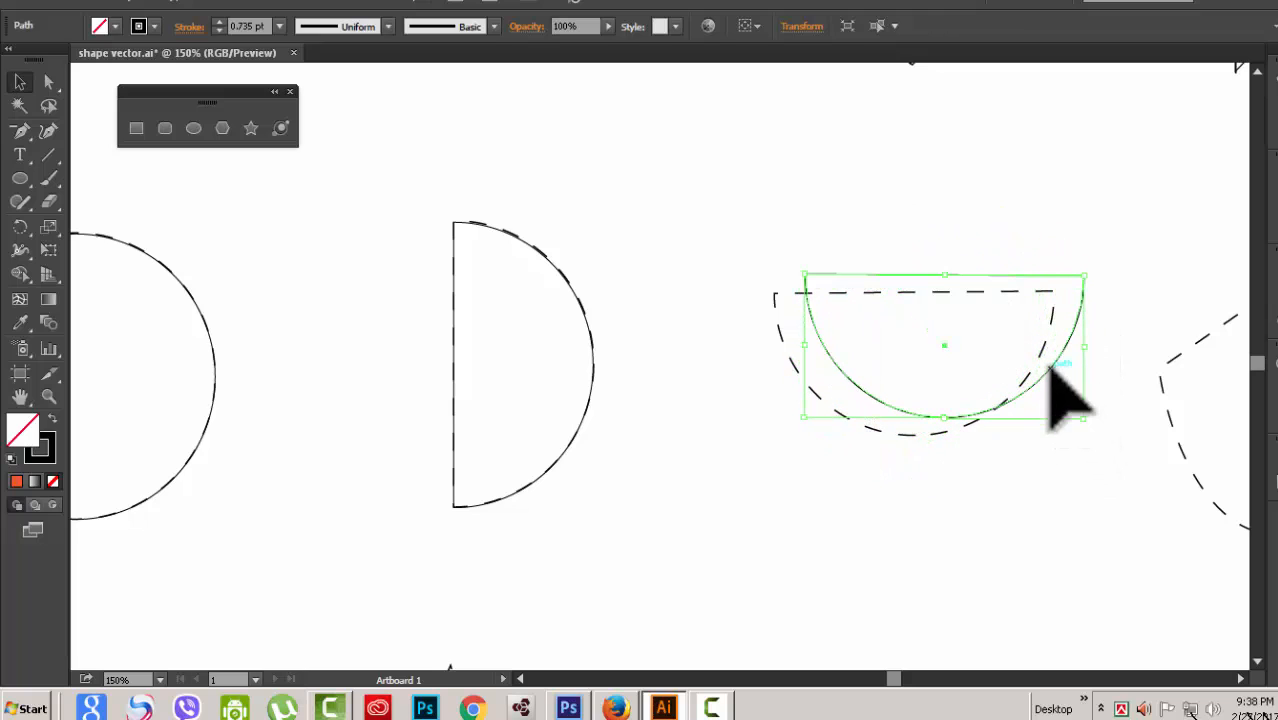
pyautogui.moveTo(1049, 367); pyautogui.dragTo(1020, 386)
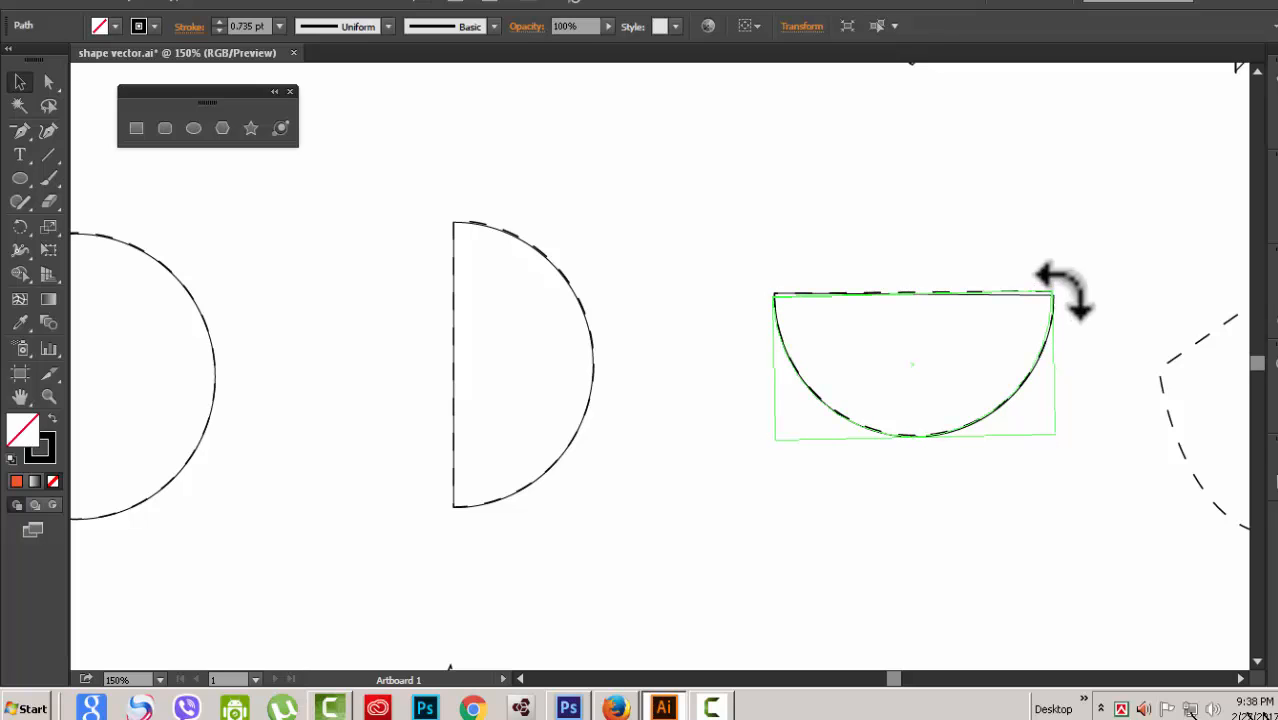
pyautogui.moveTo(1064, 293); pyautogui.dragTo(1066, 292)
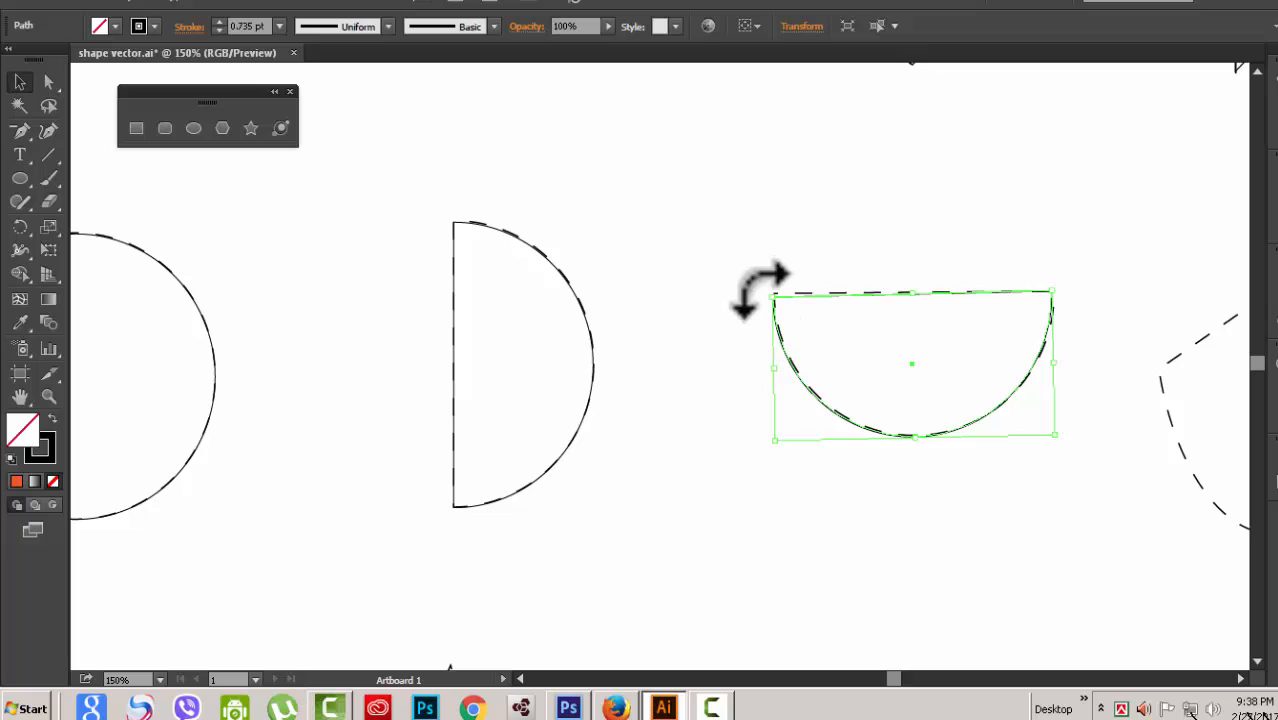
pyautogui.moveTo(762, 290); pyautogui.dragTo(764, 291)
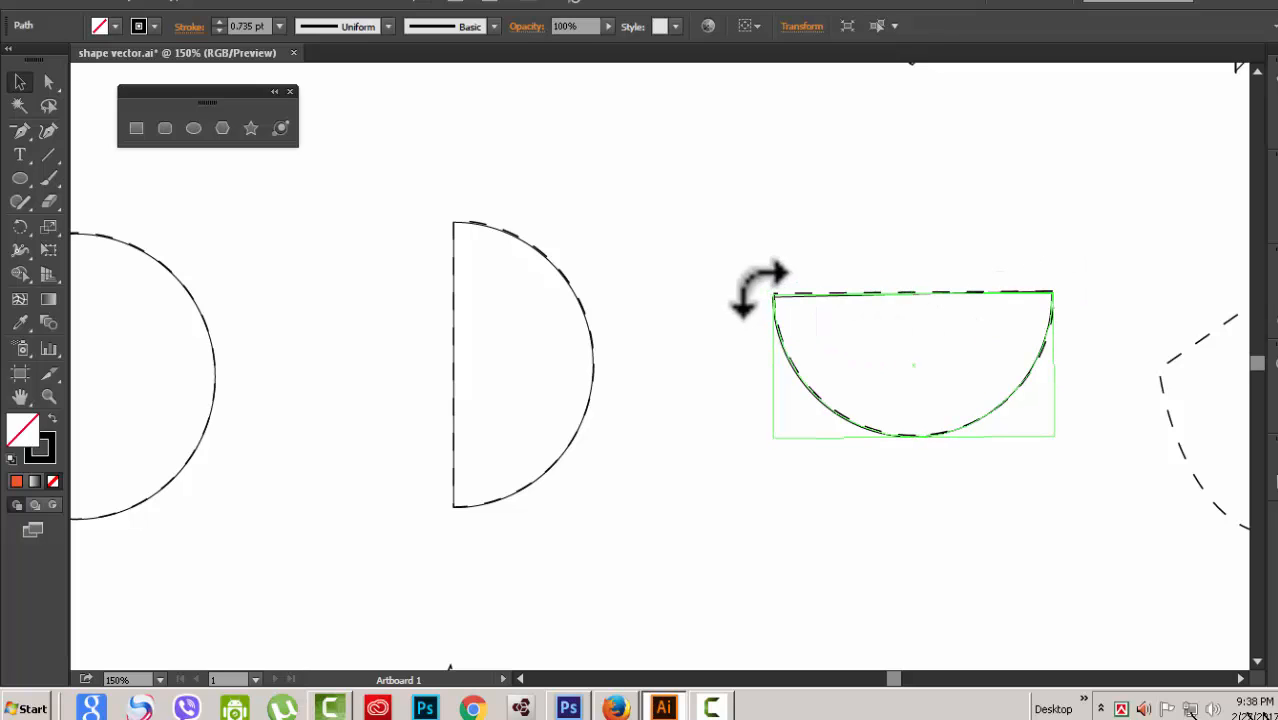
pyautogui.moveTo(762, 288); pyautogui.dragTo(764, 290)
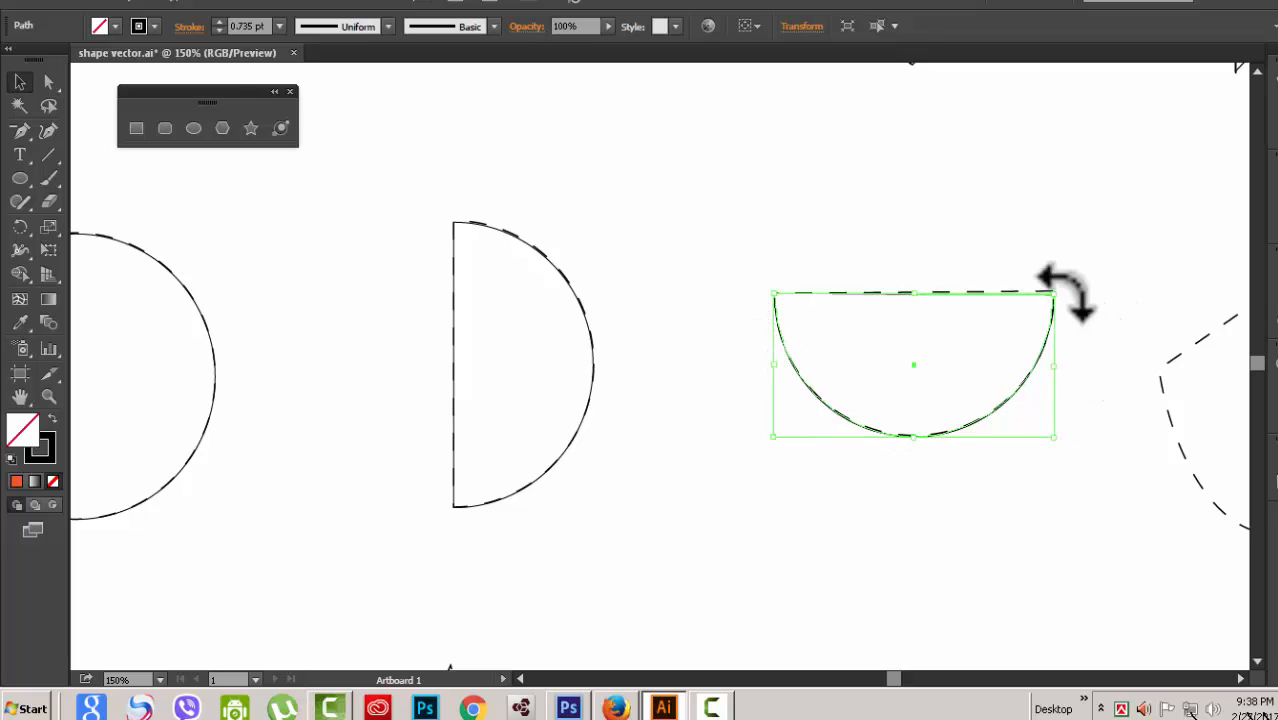
pyautogui.click(1061, 542)
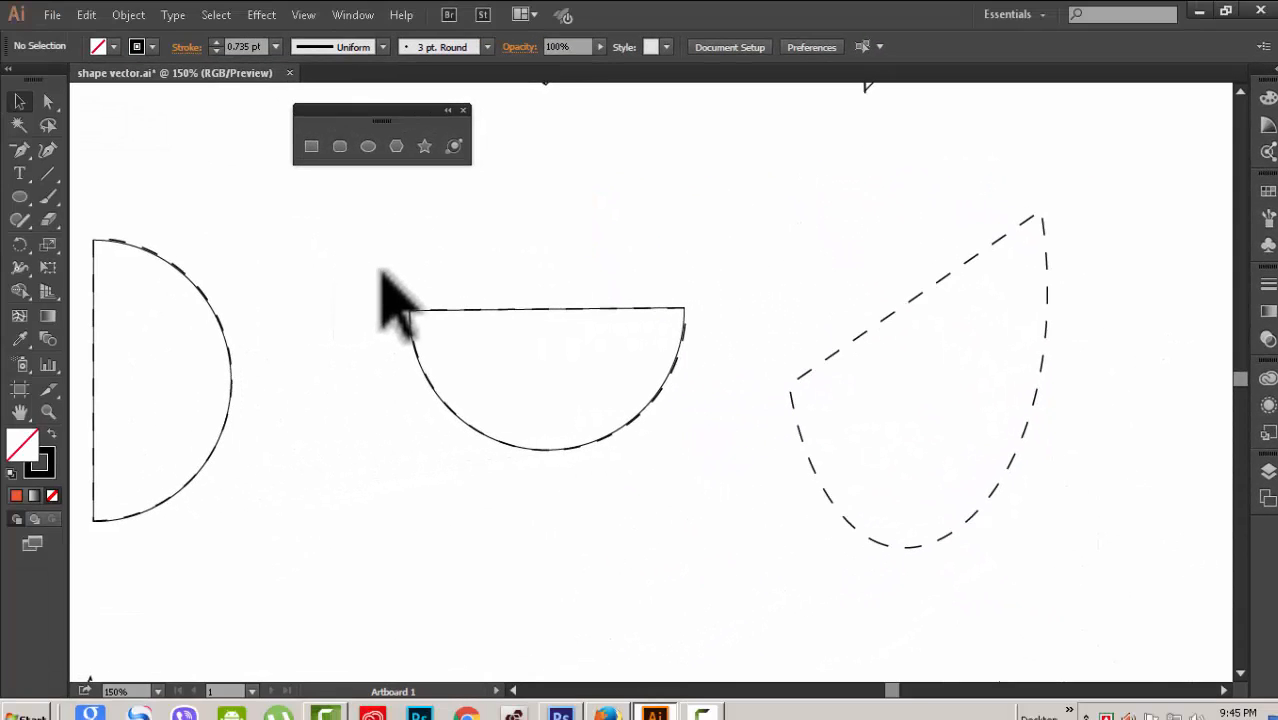
# Duplicate the flat-side-up half-circle and place the copy with its left corner on the left corner of the slanted dashed half-round
pyautogui.moveTo(381, 273); pyautogui.dragTo(710, 474)
pyautogui.press('alt')
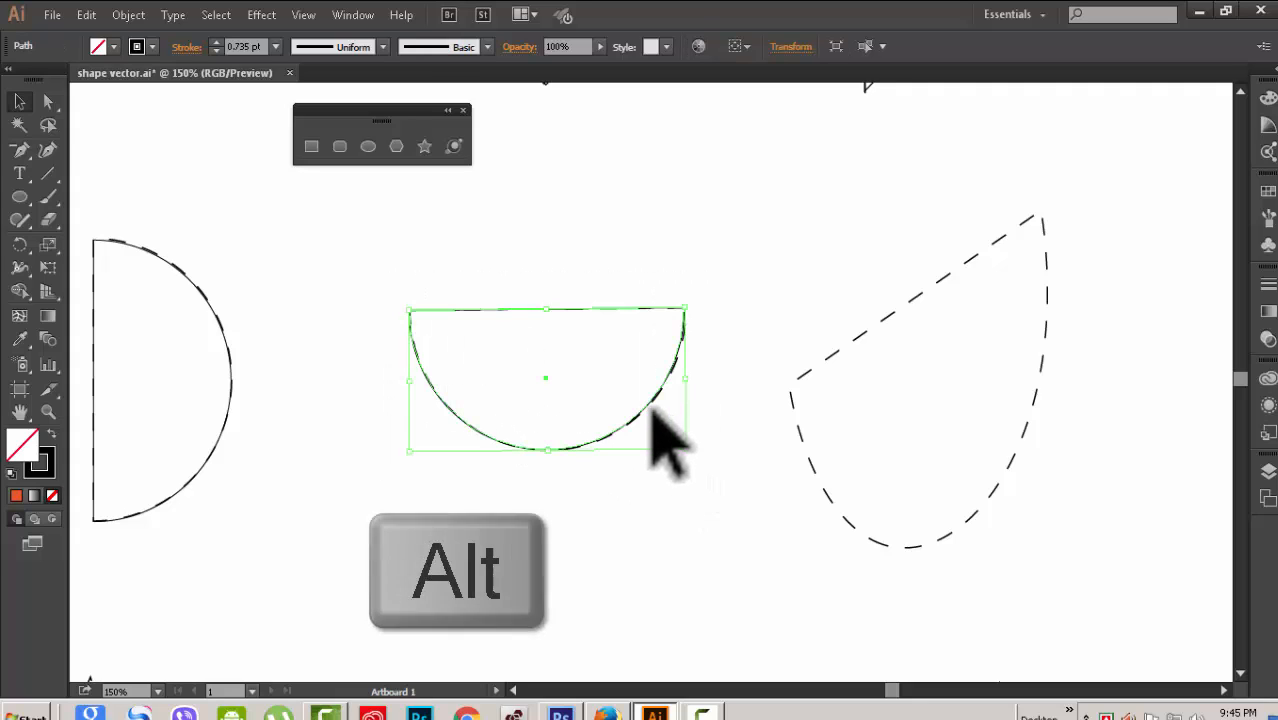
pyautogui.moveTo(656, 400); pyautogui.dragTo(1030, 474)
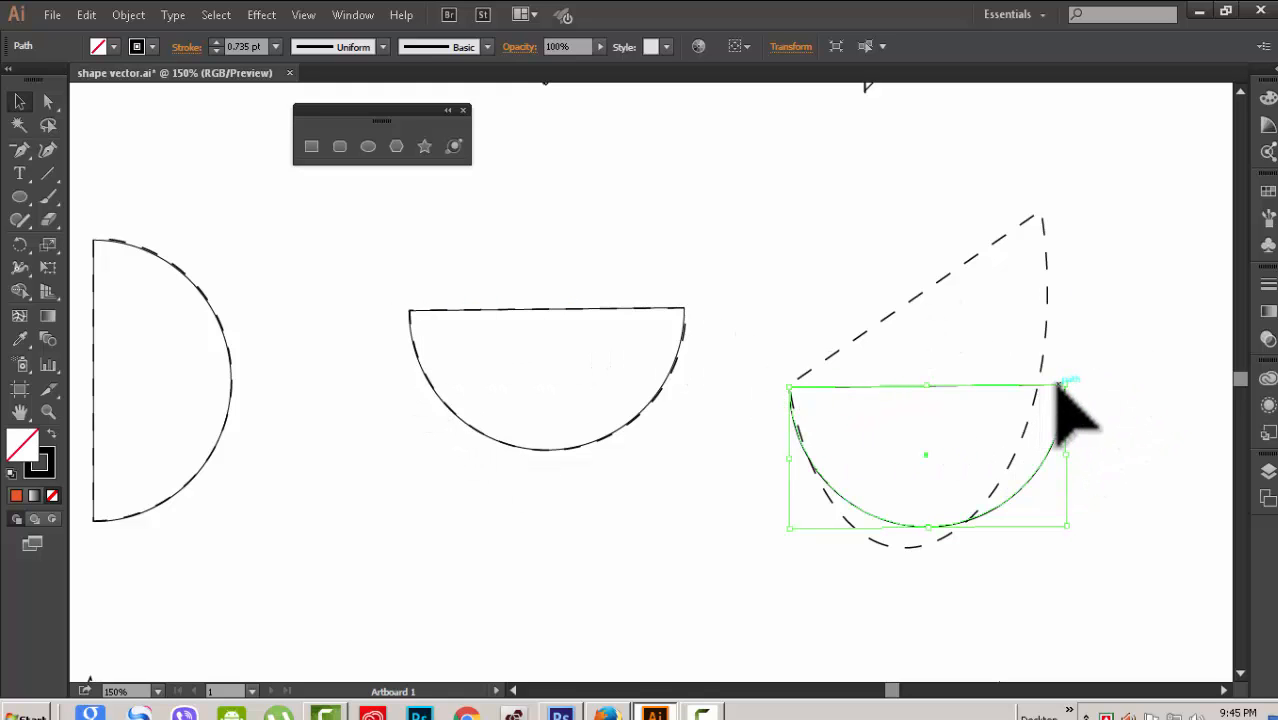
# Free-distort the copied half-circle, pulling its upper-right corner to the dashed tip and extending its lower-right corner to fit the dashed curve
pyautogui.press('e')
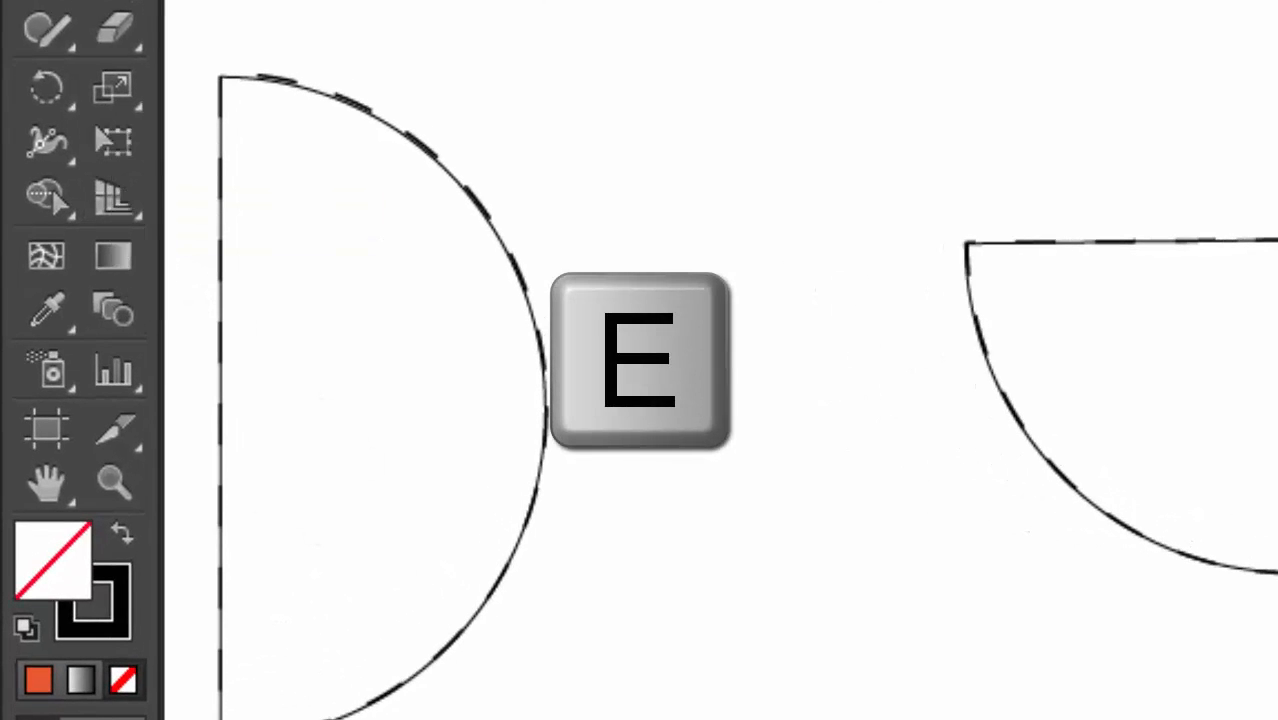
pyautogui.press('e')
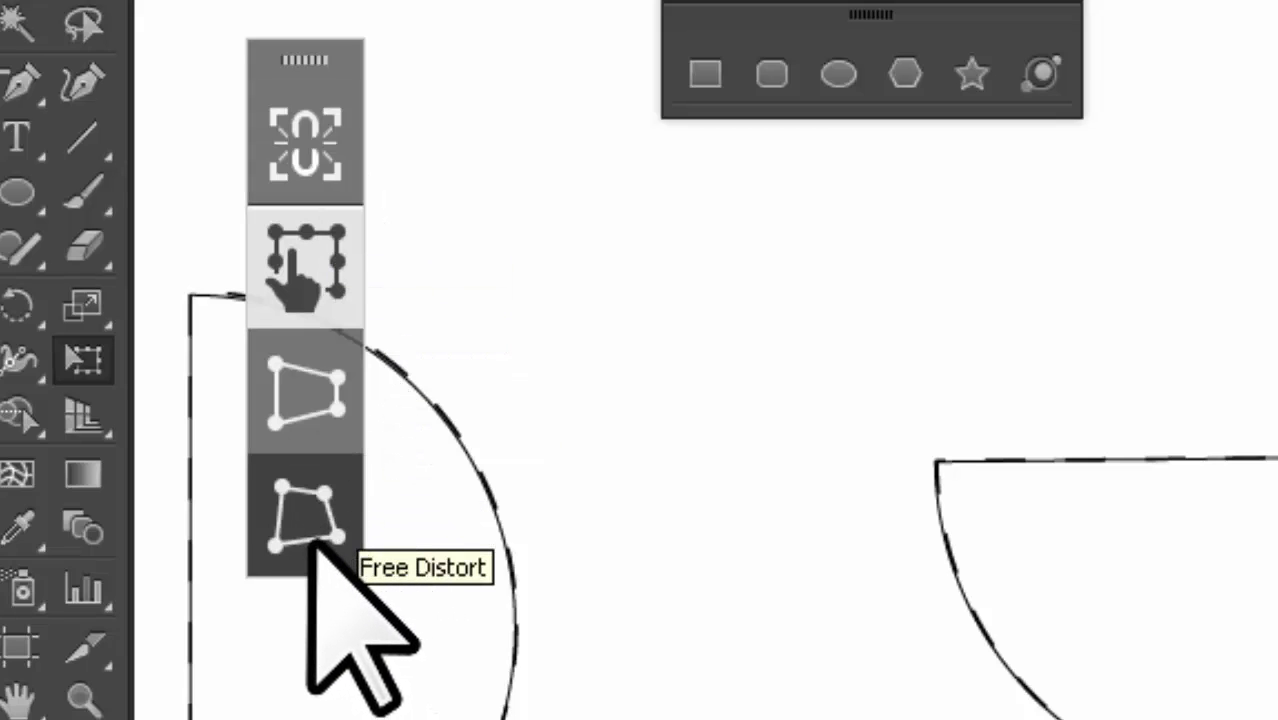
pyautogui.click(300, 513)
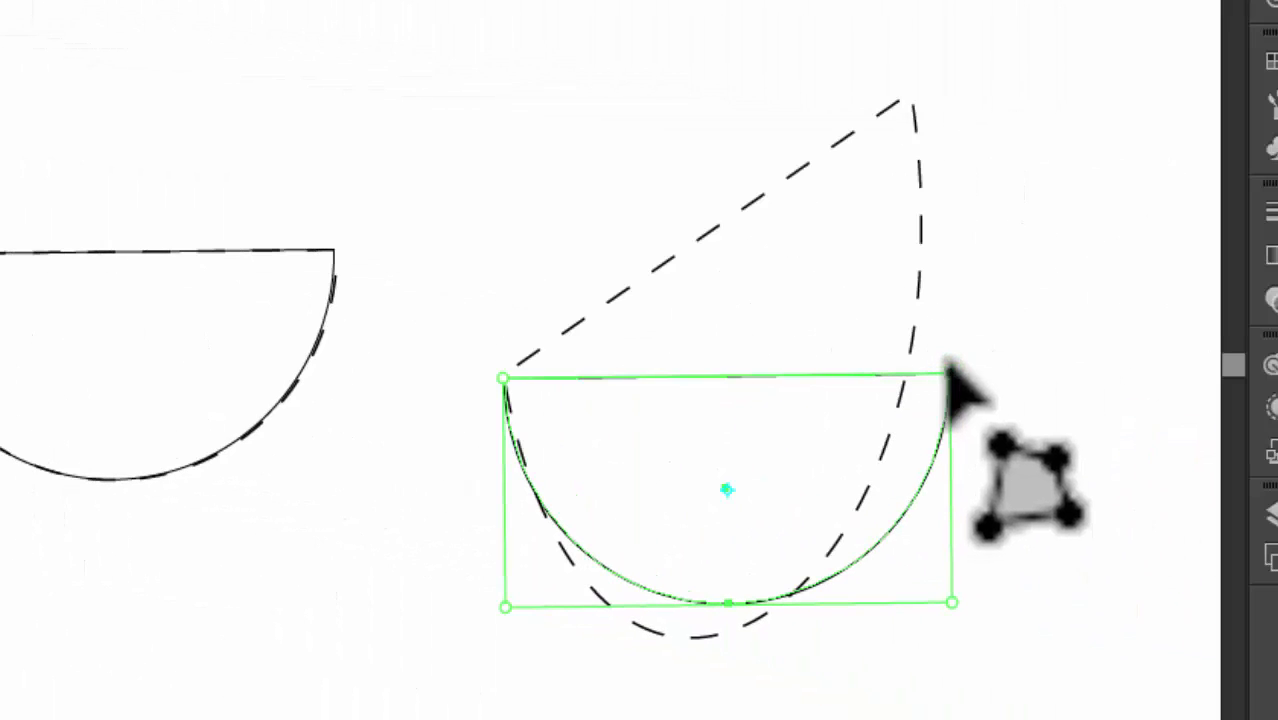
pyautogui.moveTo(950, 376); pyautogui.dragTo(912, 93)
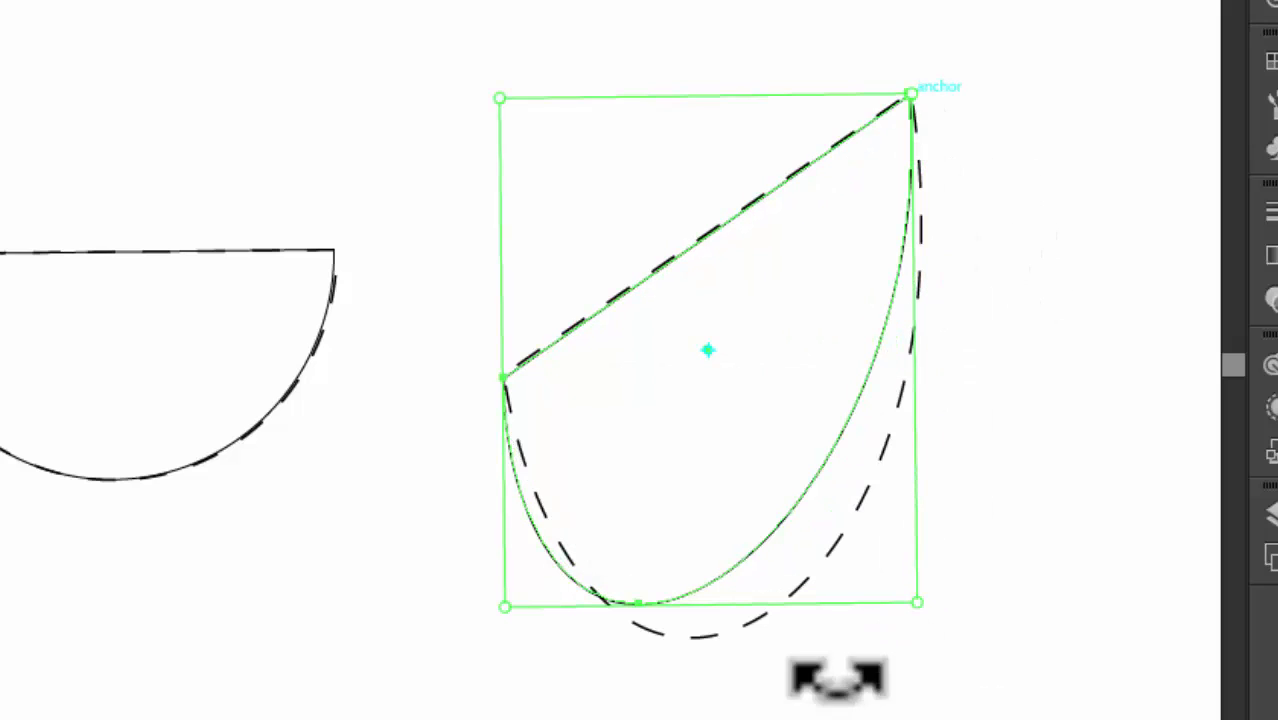
pyautogui.moveTo(912, 601); pyautogui.dragTo(1002, 717)
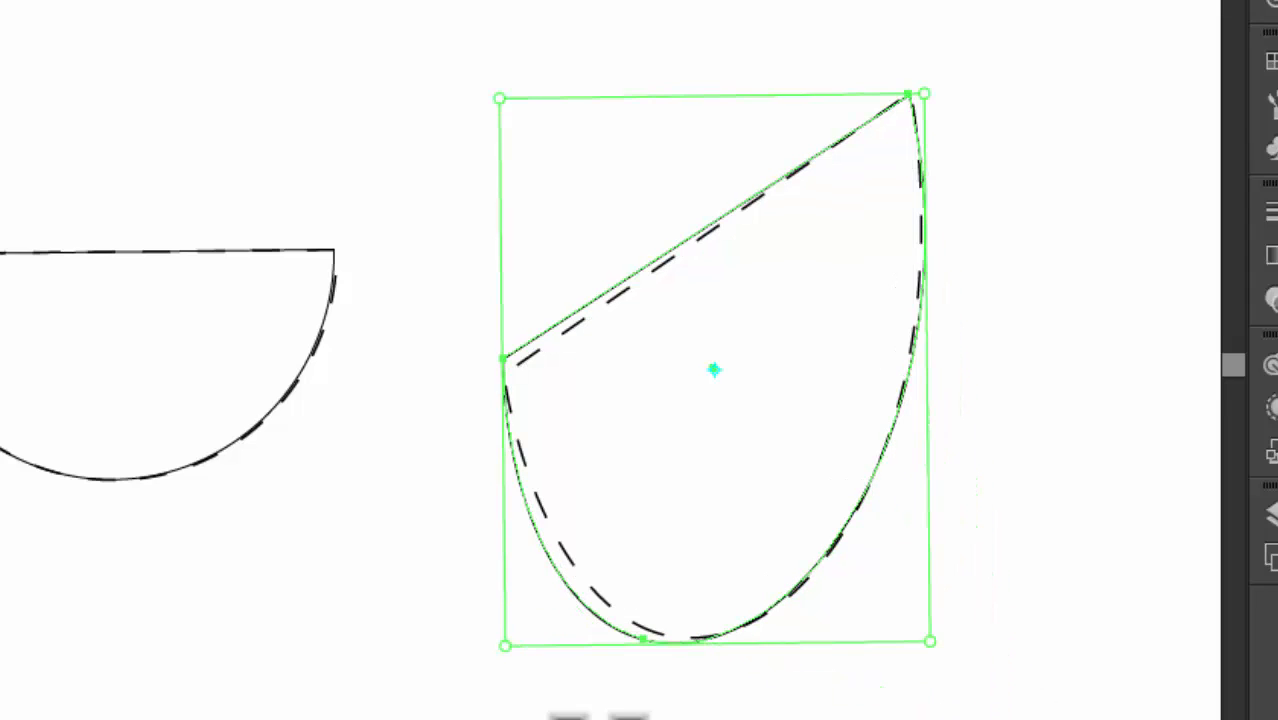
# Fine-tune the distorted half-circle's corners until its slanted edge and curve follow the dashed half-round
pyautogui.moveTo(501, 641); pyautogui.dragTo(515, 622)
pyautogui.moveTo(499, 98); pyautogui.dragTo(501, 125)
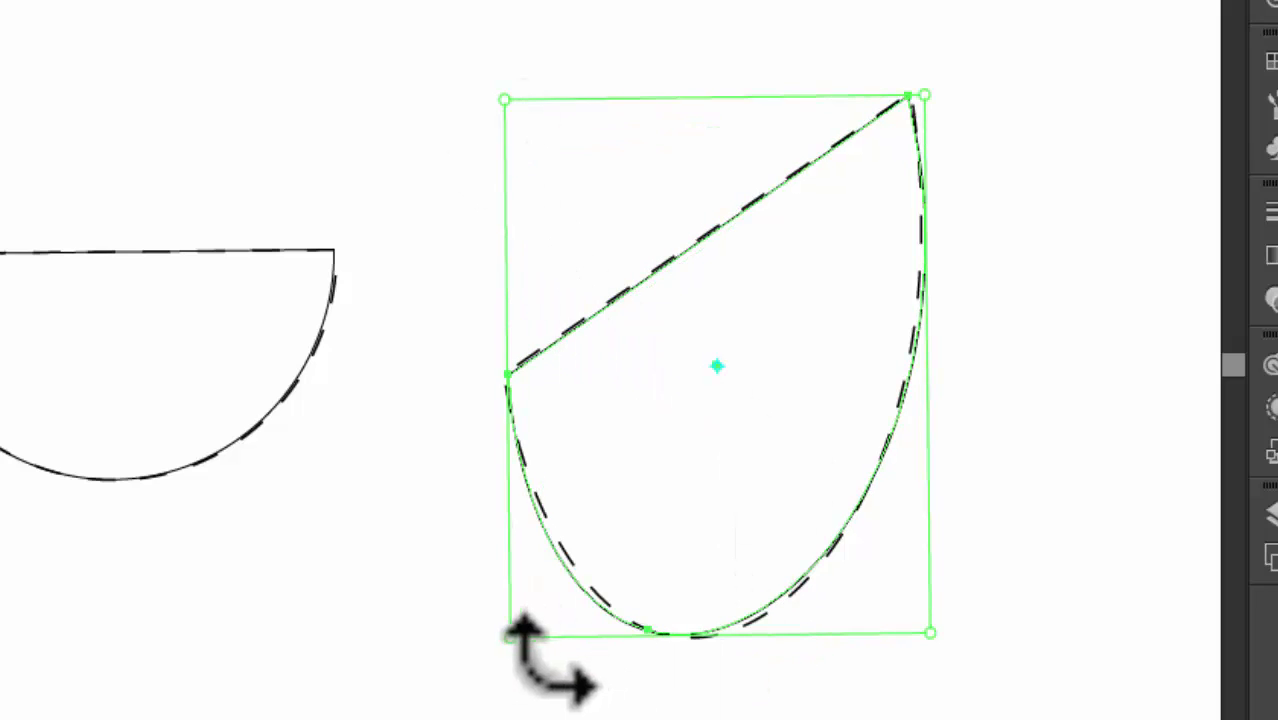
pyautogui.moveTo(507, 636); pyautogui.dragTo(516, 636)
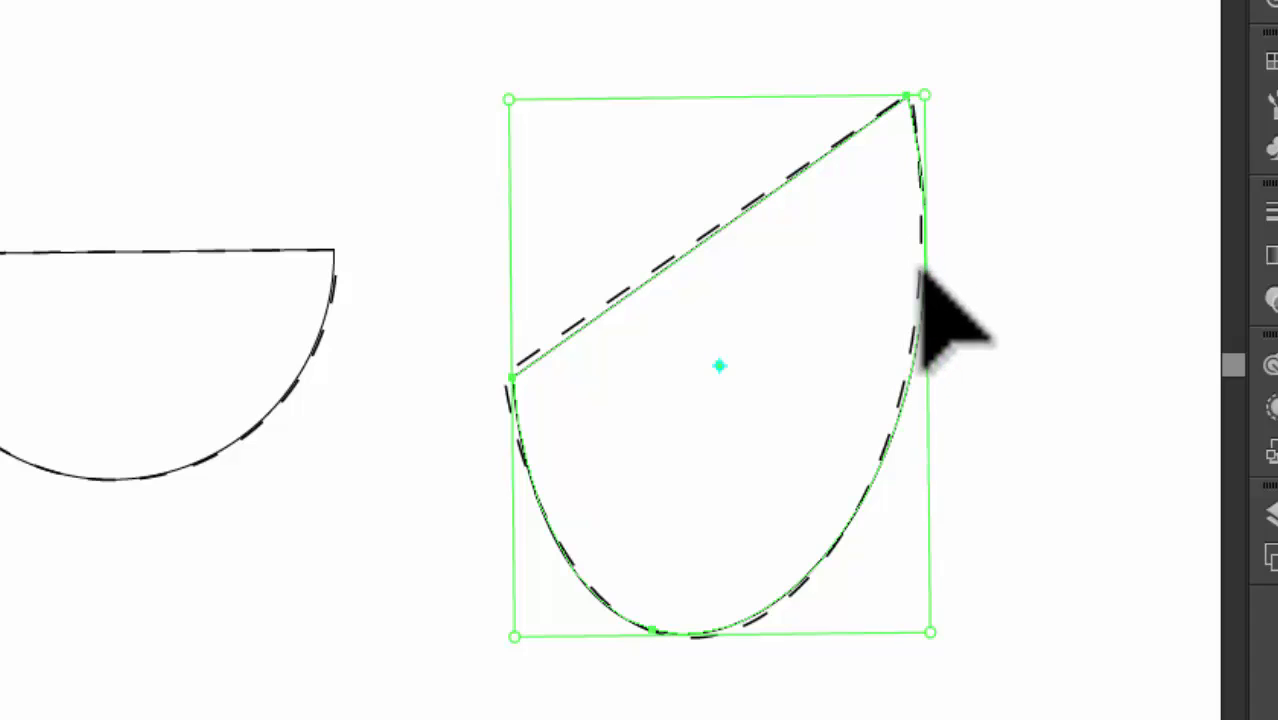
pyautogui.moveTo(918, 94); pyautogui.dragTo(914, 93)
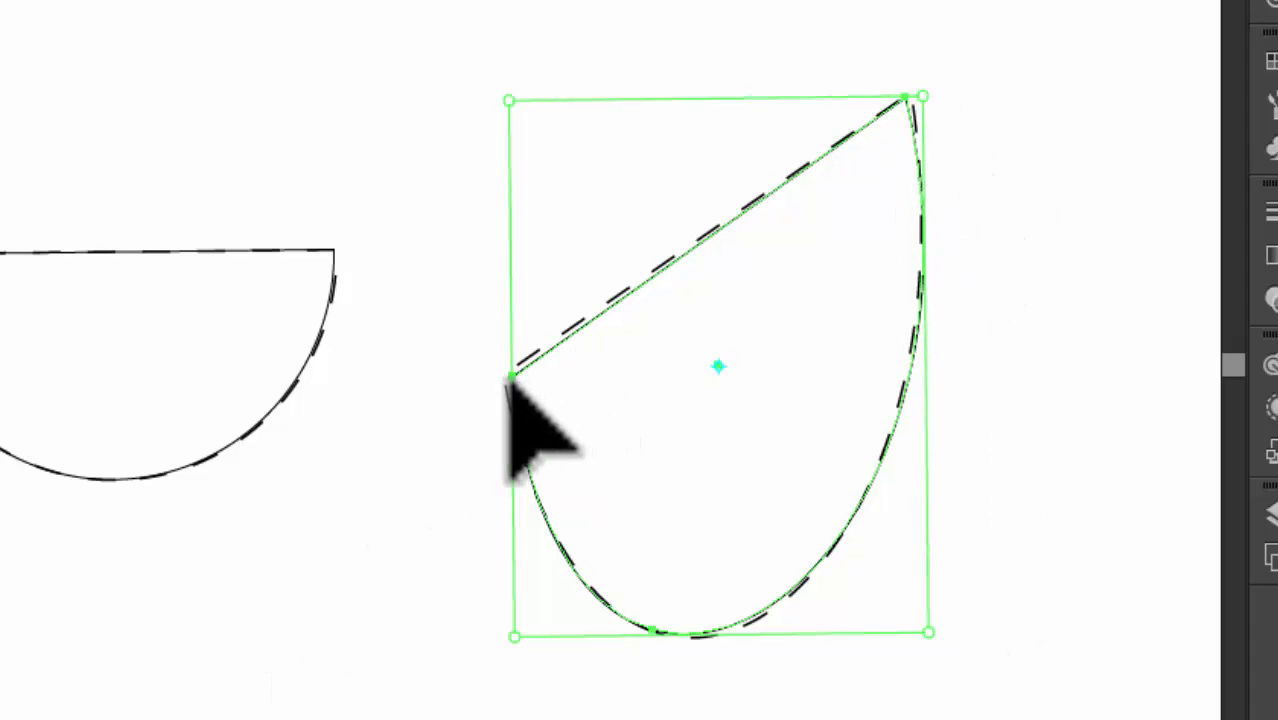
pyautogui.moveTo(512, 376); pyautogui.dragTo(507, 374)
# Move the floating shape tools clear of the dashed five-pointed star and choose the Star tool
pyautogui.scroll(-3, 660, 450)
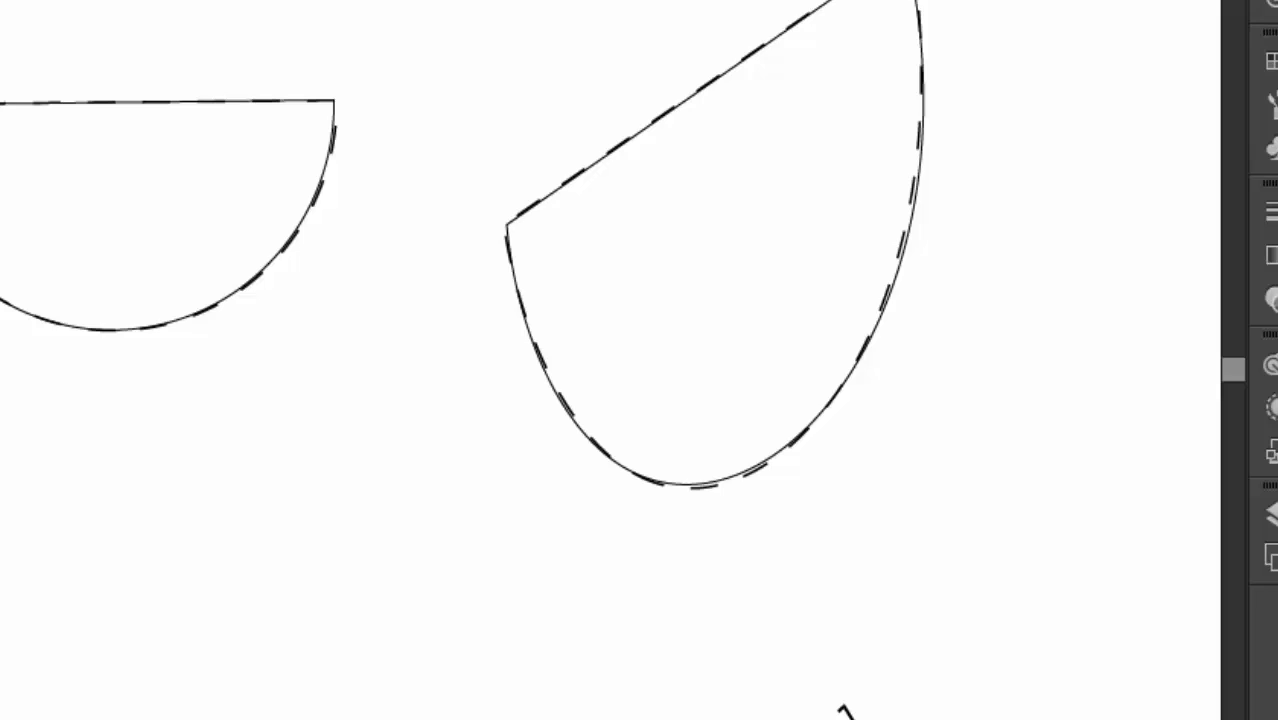
pyautogui.hscroll(-12, 610, 360)
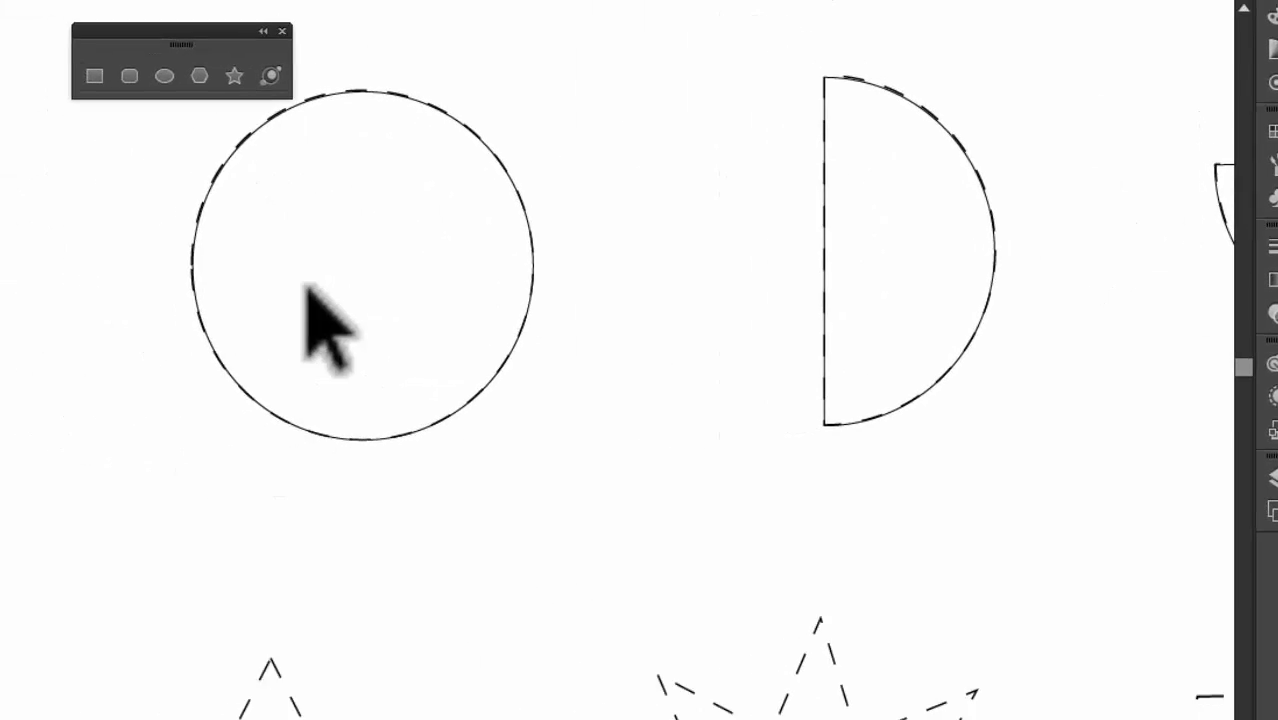
pyautogui.moveTo(220, 37); pyautogui.dragTo(29, 37)
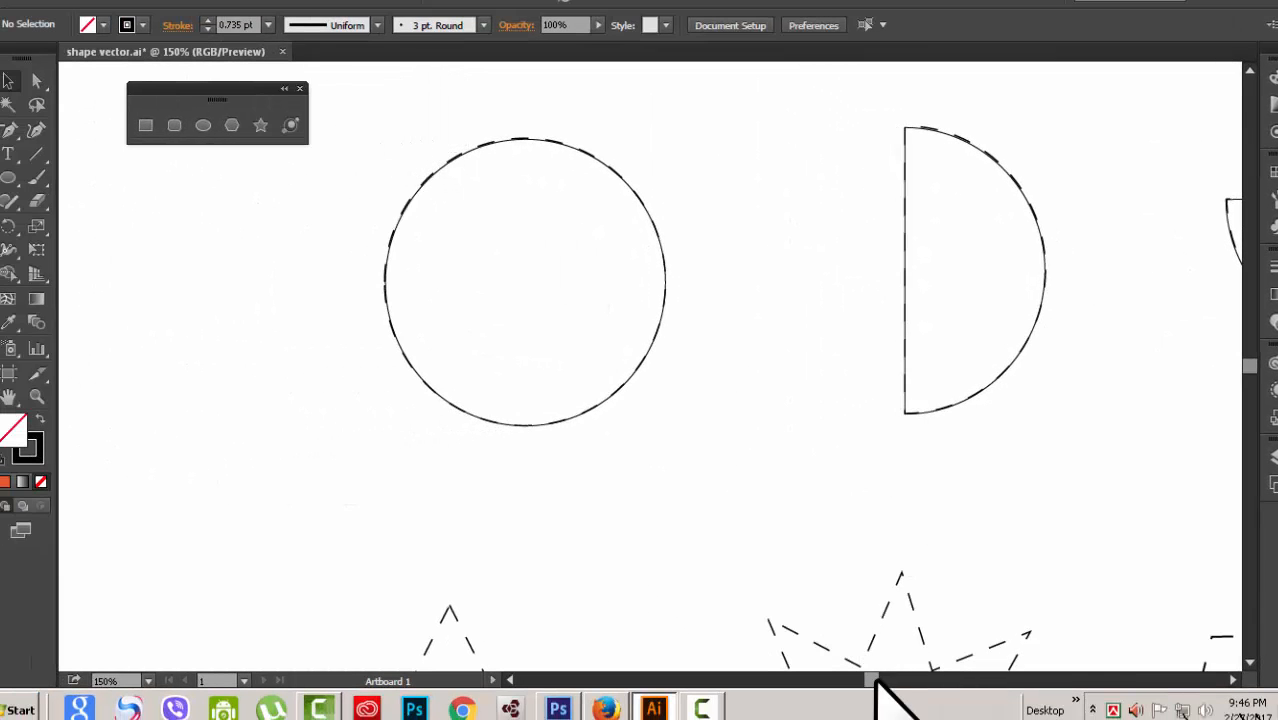
pyautogui.moveTo(880, 683)
pyautogui.mouseDown()
pyautogui.moveTo(904, 684)
pyautogui.moveTo(870, 684)
pyautogui.mouseUp()
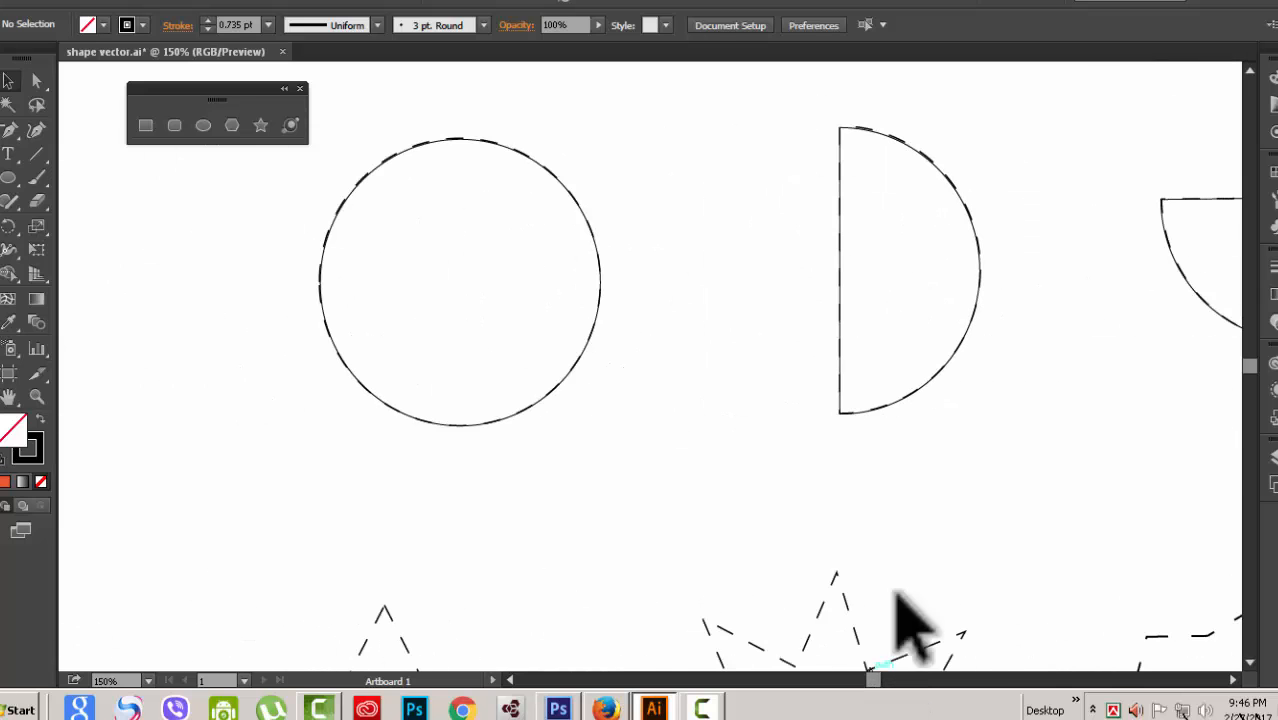
pyautogui.moveTo(1247, 372); pyautogui.dragTo(1247, 381)
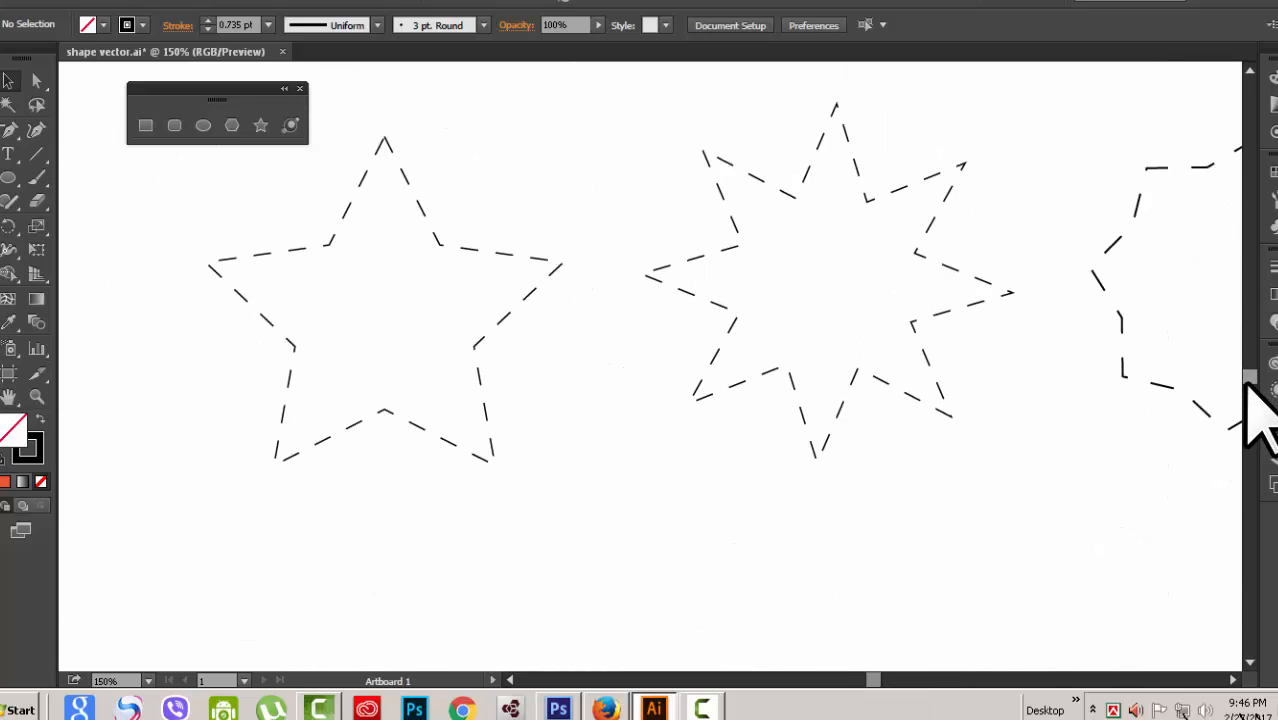
pyautogui.moveTo(247, 84); pyautogui.dragTo(199, 89)
pyautogui.scroll(2, 120, 180)
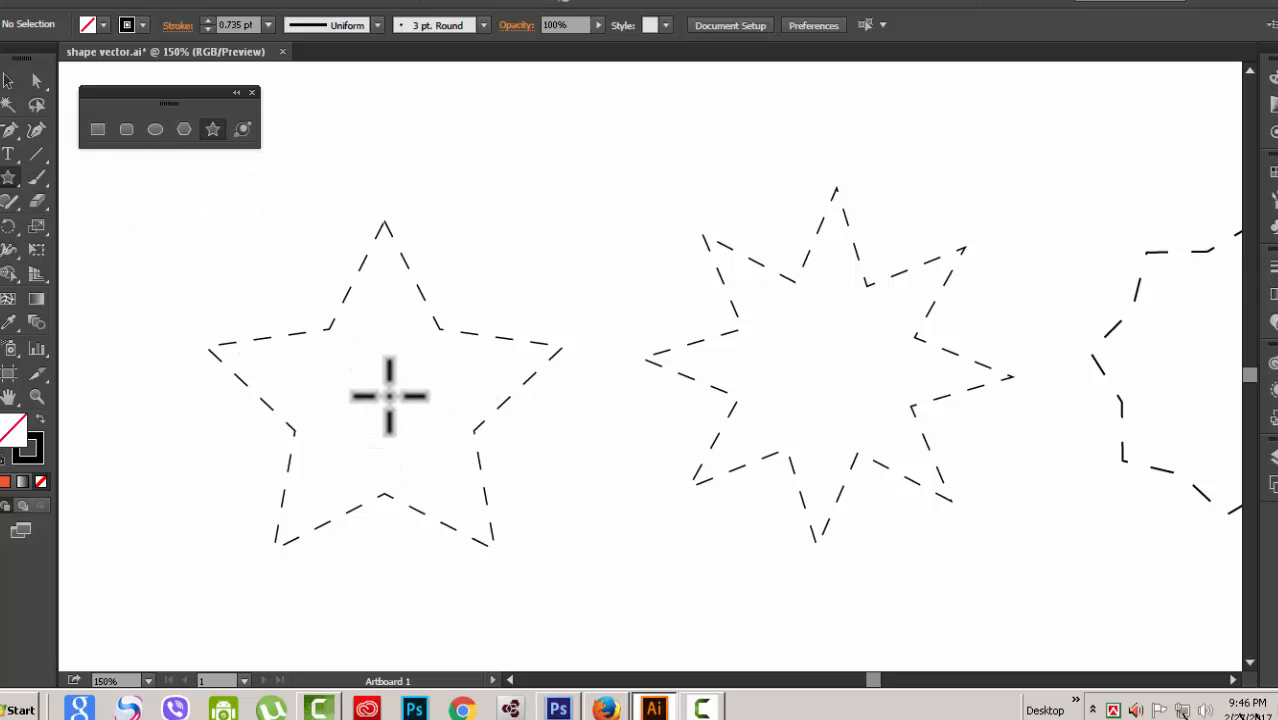
pyautogui.moveTo(416, 436); pyautogui.dragTo(494, 548)
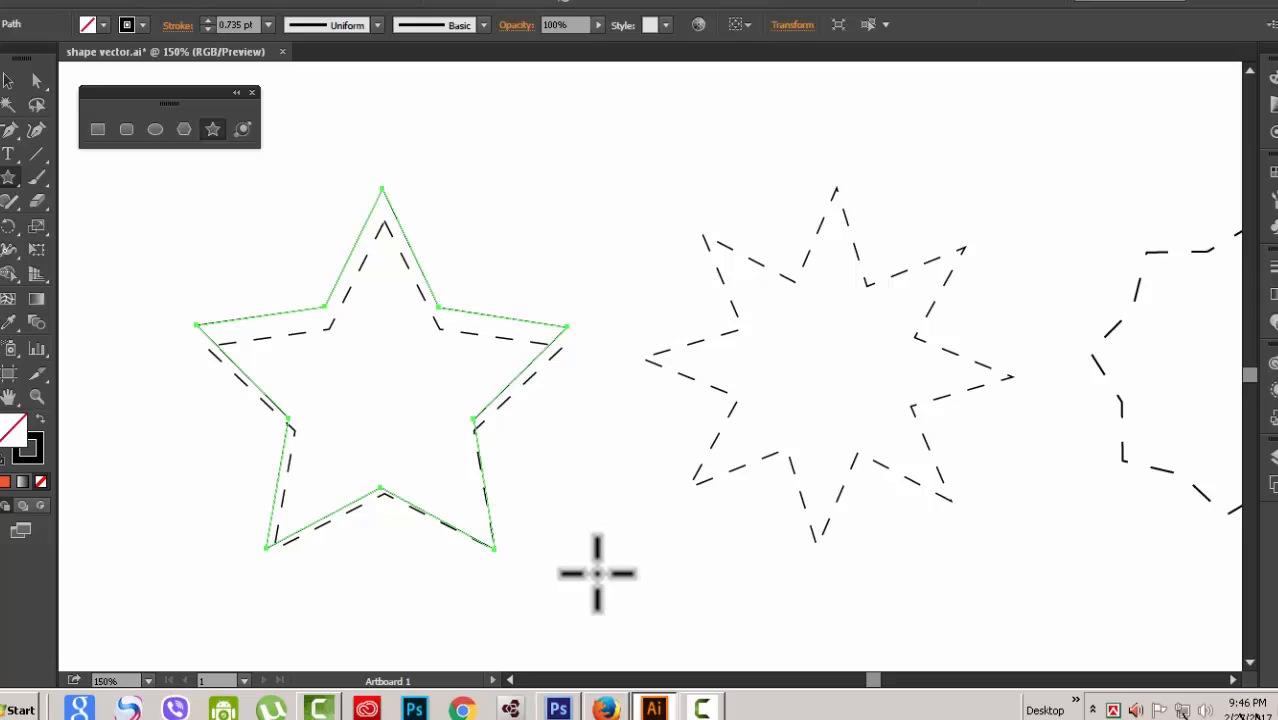
pyautogui.press('Delete')
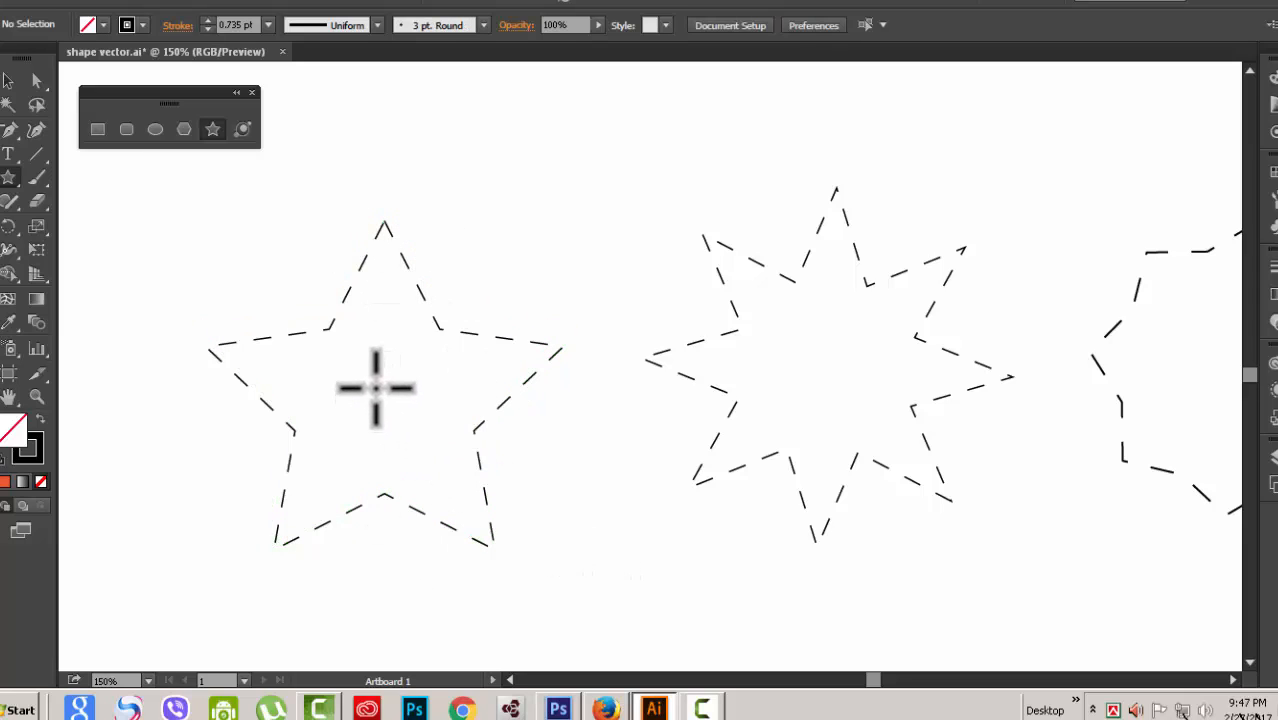
pyautogui.moveTo(376, 388); pyautogui.dragTo(508, 510)
pyautogui.press('Delete')
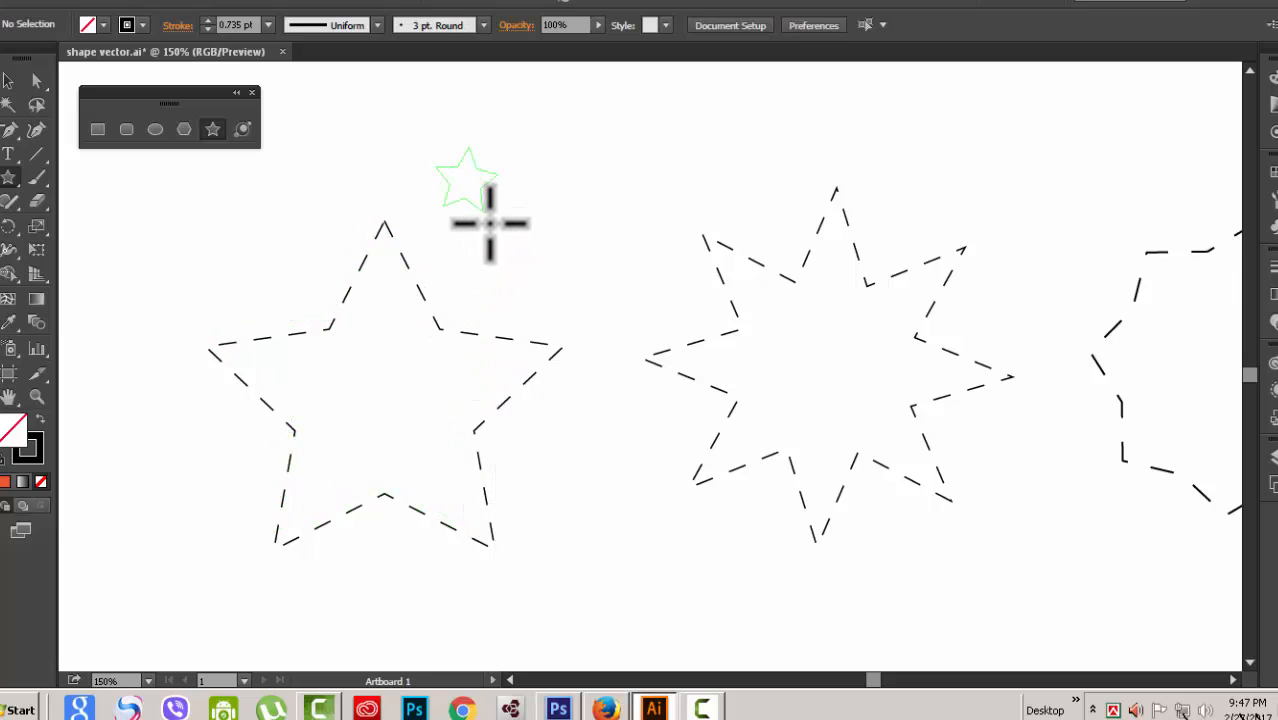
pyautogui.moveTo(490, 223); pyautogui.dragTo(574, 470)
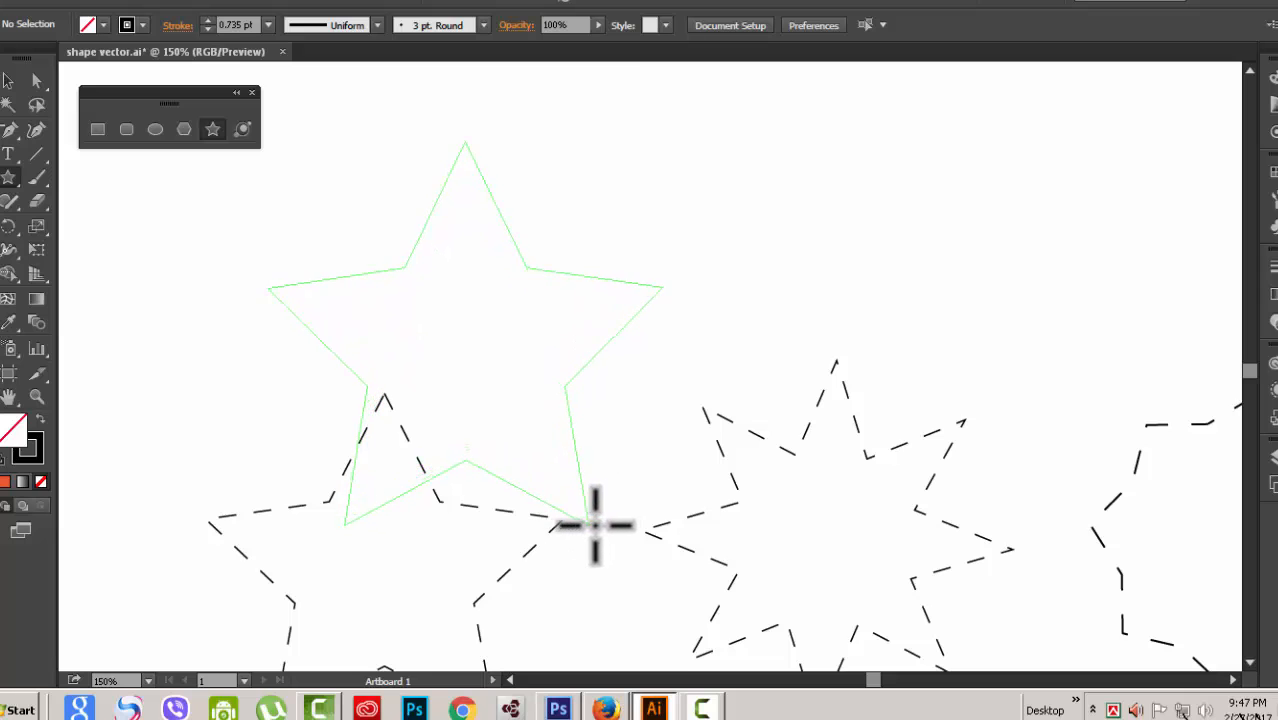
pyautogui.moveTo(584, 524)
pyautogui.mouseDown()
pyautogui.moveTo(593, 516)
pyautogui.moveTo(567, 532)
pyautogui.mouseUp()
pyautogui.hotkey('ctrl', 'z')
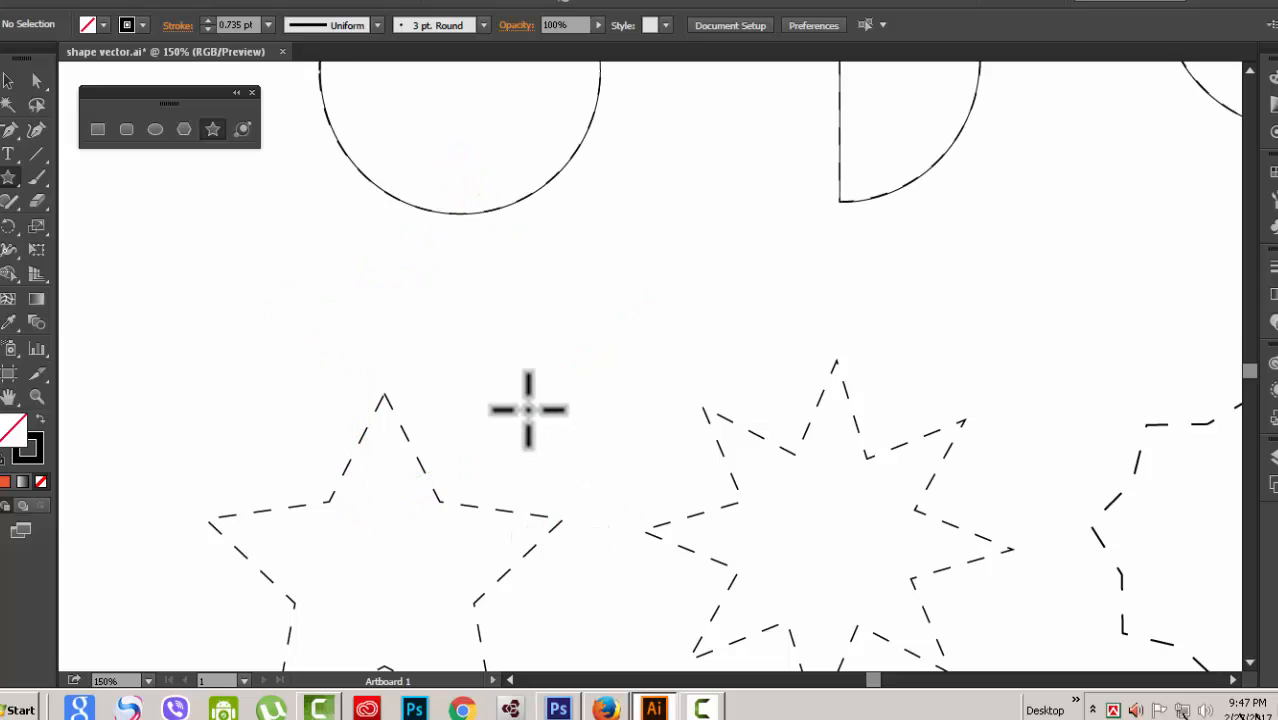
# Draw an upright five-pointed star from the center of the dashed five-pointed star, sized to its outline
pyautogui.scroll(-5, 528, 446)
pyautogui.moveTo(389, 453); pyautogui.dragTo(561, 528)
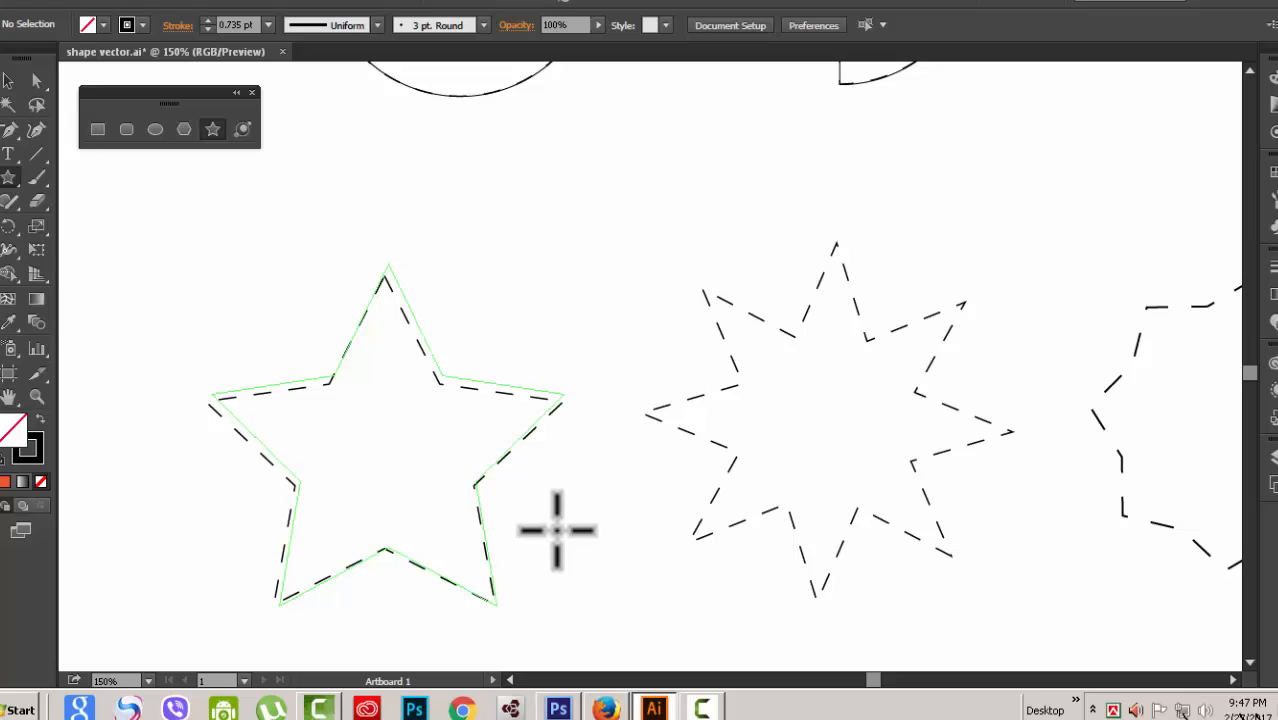
pyautogui.moveTo(557, 530); pyautogui.dragTo(557, 530)
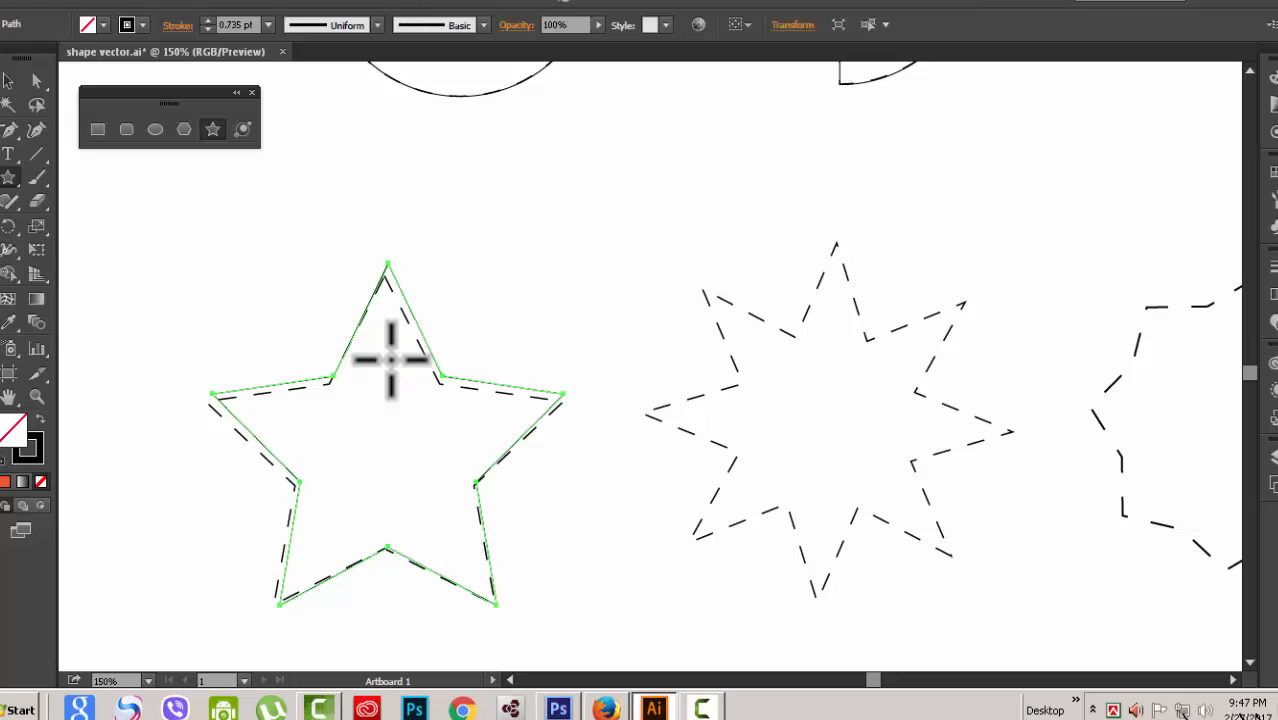
# Move the solid star onto the dashed star, adjust its height and width to match the outline, and deselect it
pyautogui.click(8, 79)
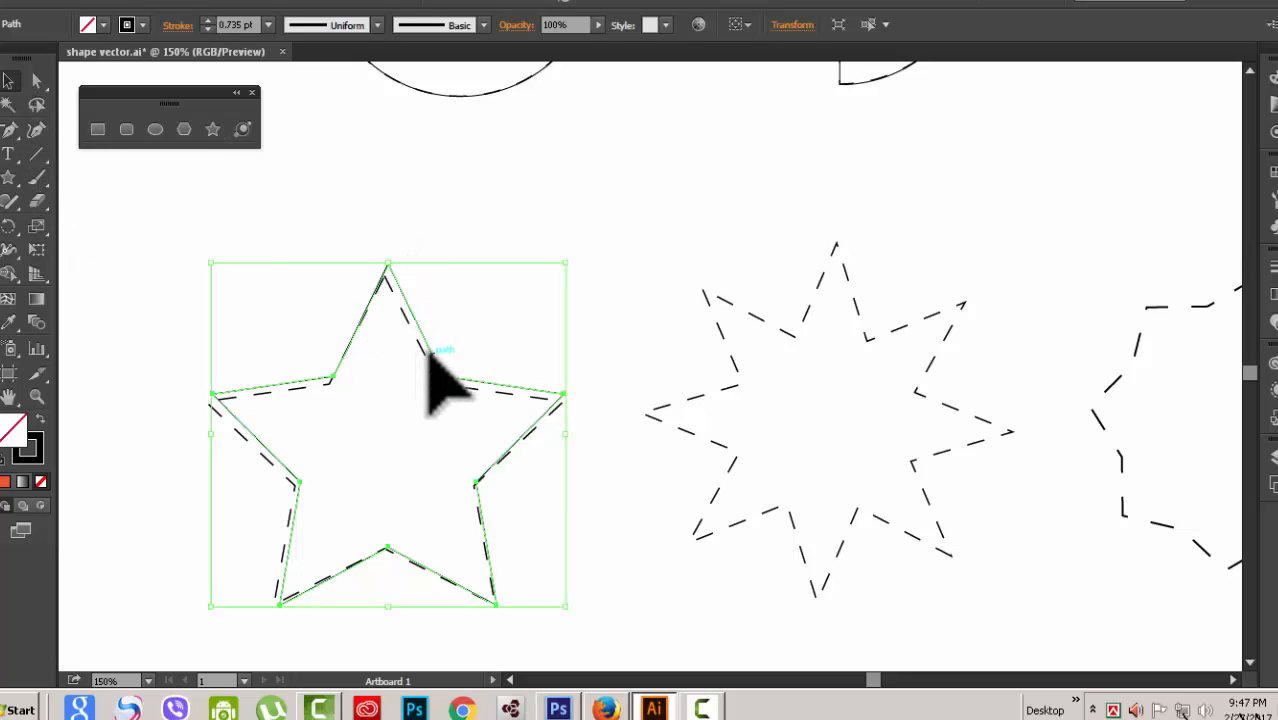
pyautogui.moveTo(430, 350); pyautogui.dragTo(426, 357)
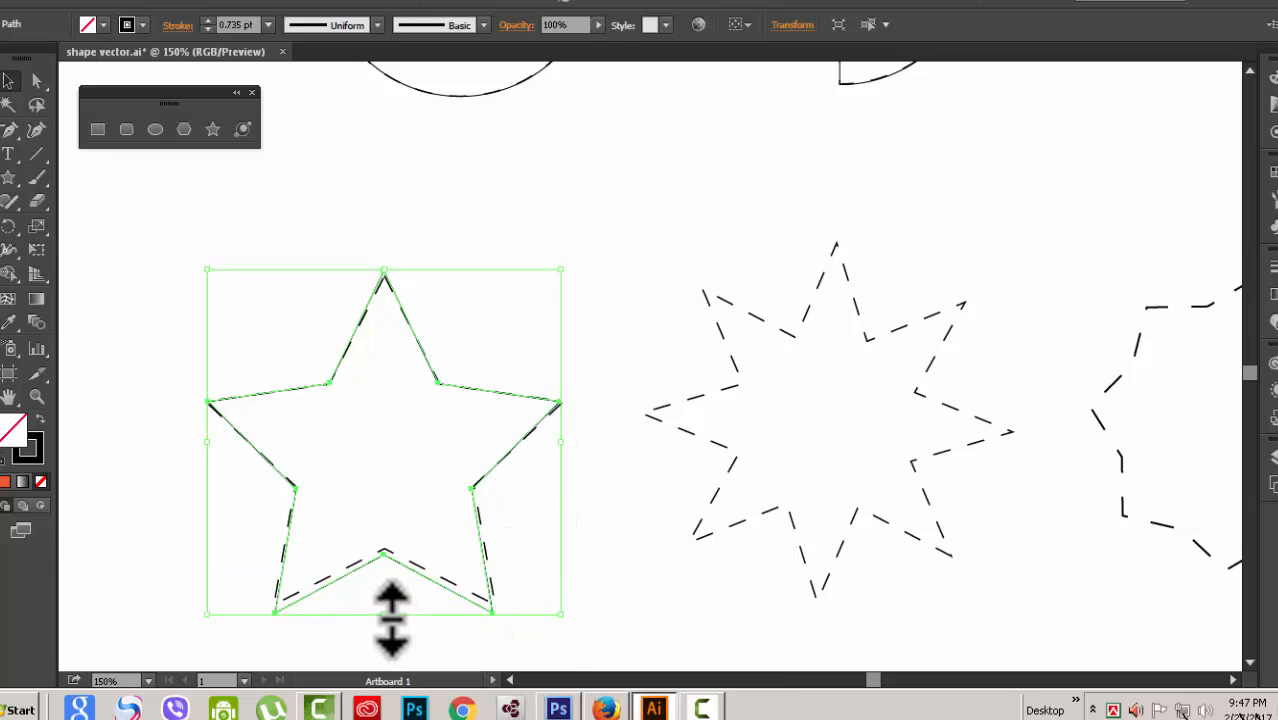
pyautogui.moveTo(391, 615); pyautogui.dragTo(391, 607)
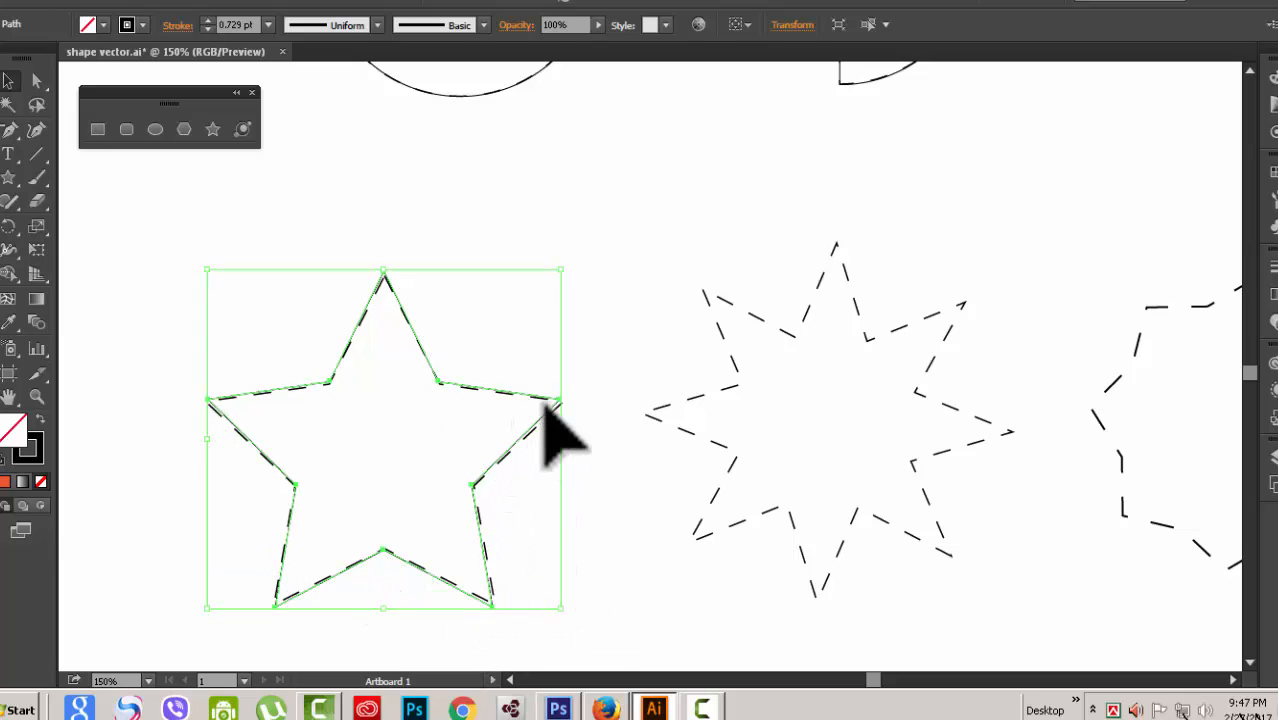
pyautogui.moveTo(571, 446); pyautogui.dragTo(574, 443)
pyautogui.click(603, 286)
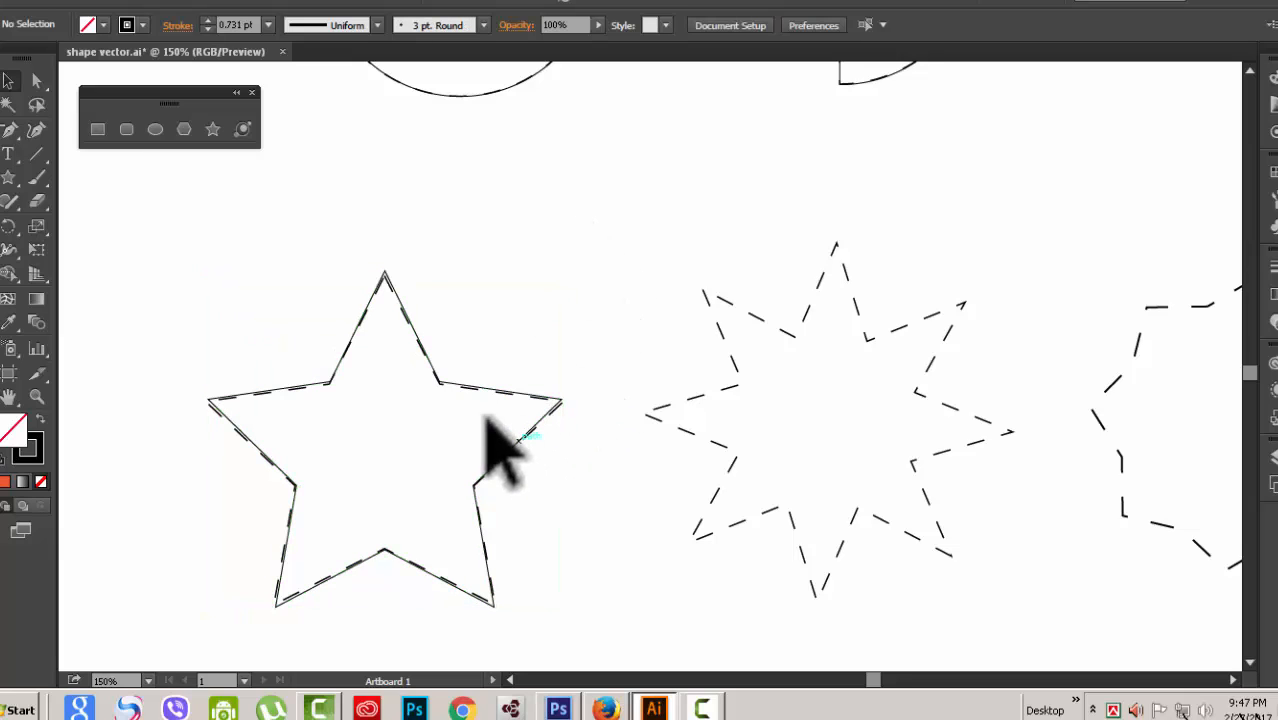
pyautogui.moveTo(272, 259); pyautogui.dragTo(500, 420)
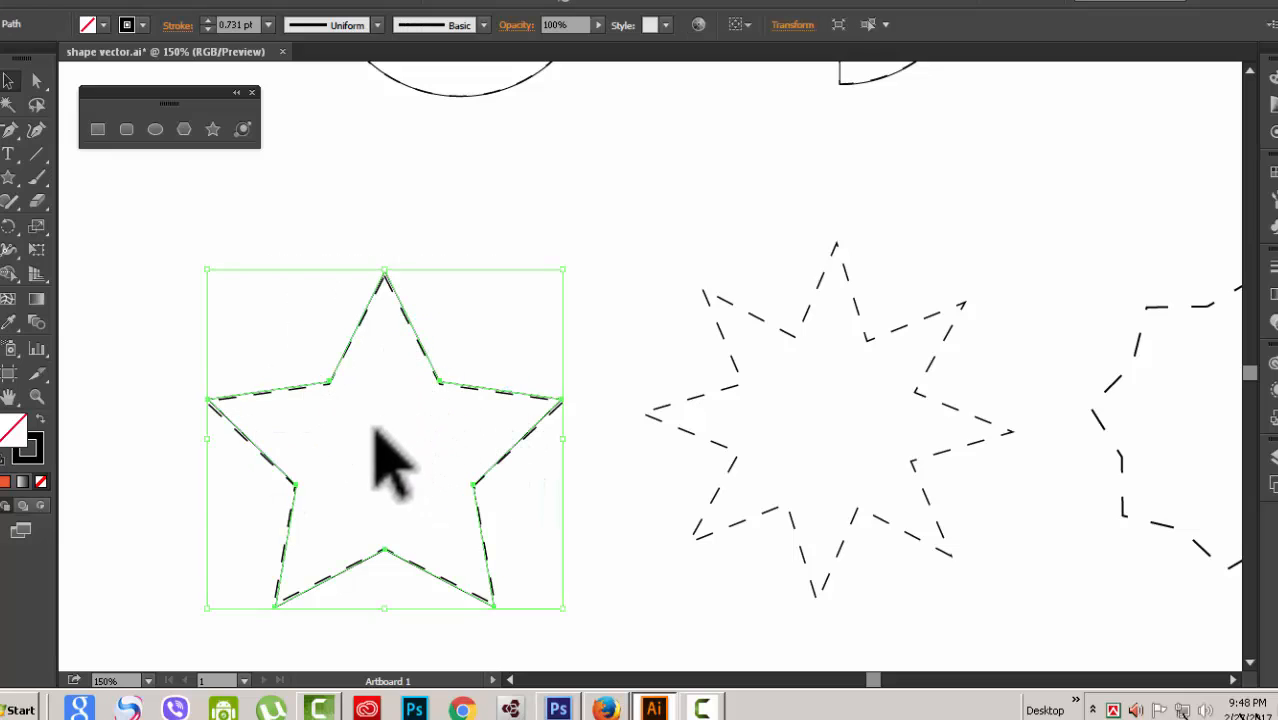
pyautogui.scroll(3, 440, 420)
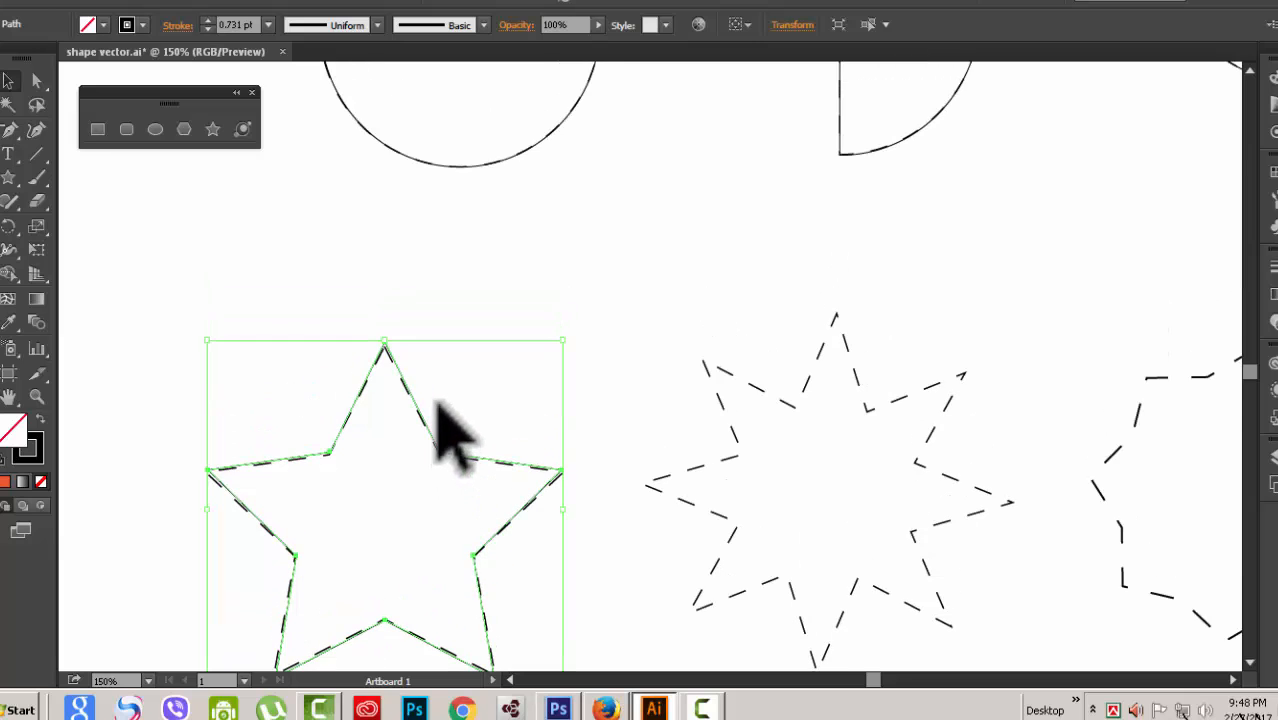
pyautogui.scroll(-3, 460, 420)
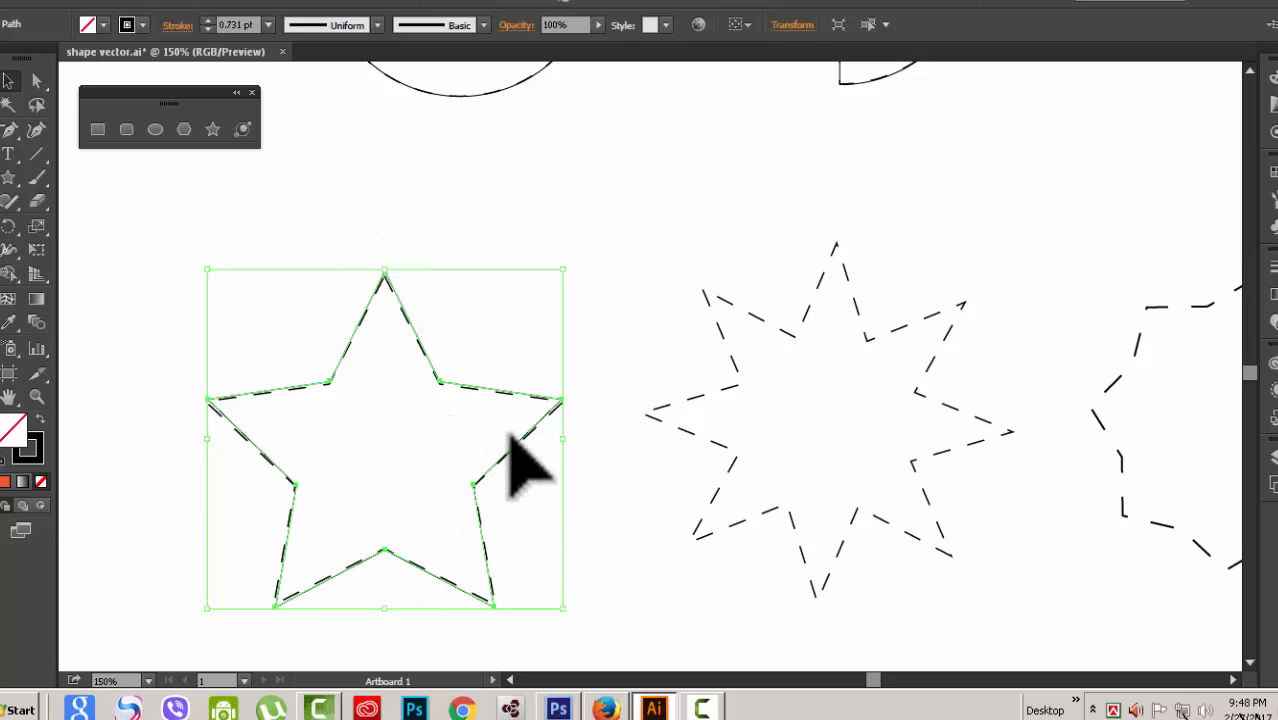
pyautogui.click(550, 188)
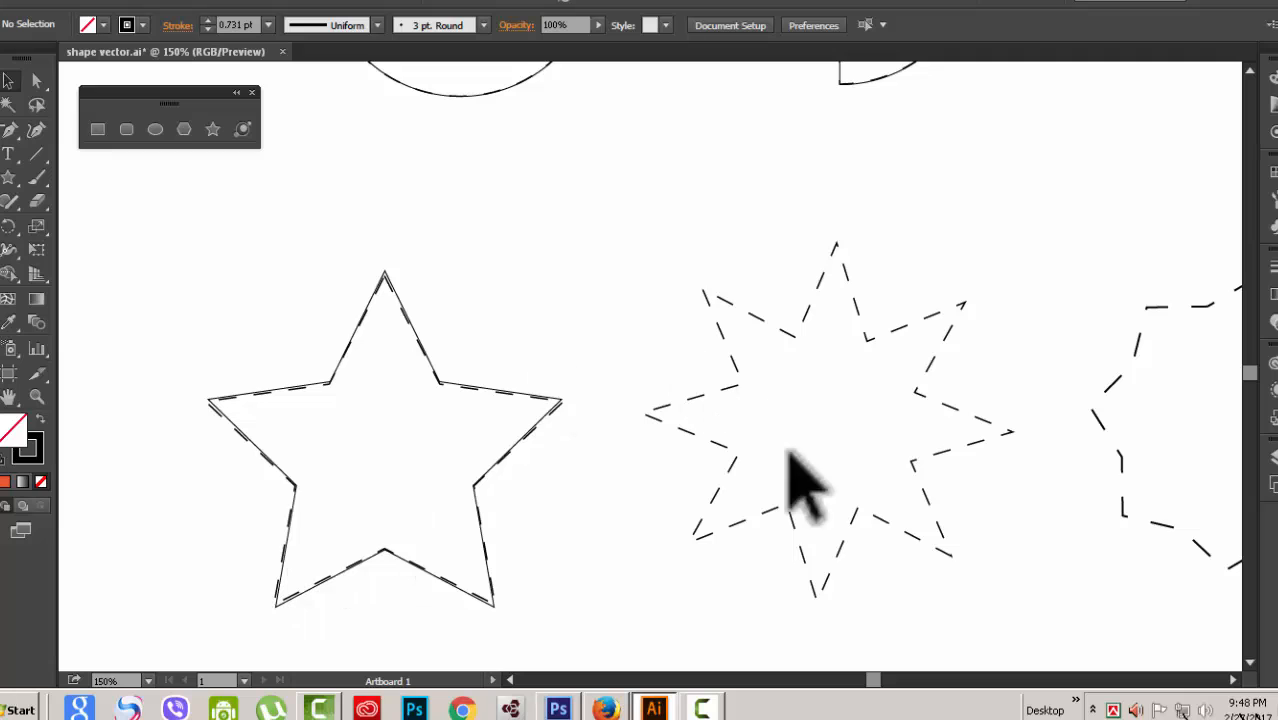
# Draw an eight-pointed star from the center of the dashed eight-pointed star, rotated and sized to follow its outline
pyautogui.moveTo(868, 682); pyautogui.dragTo(884, 678)
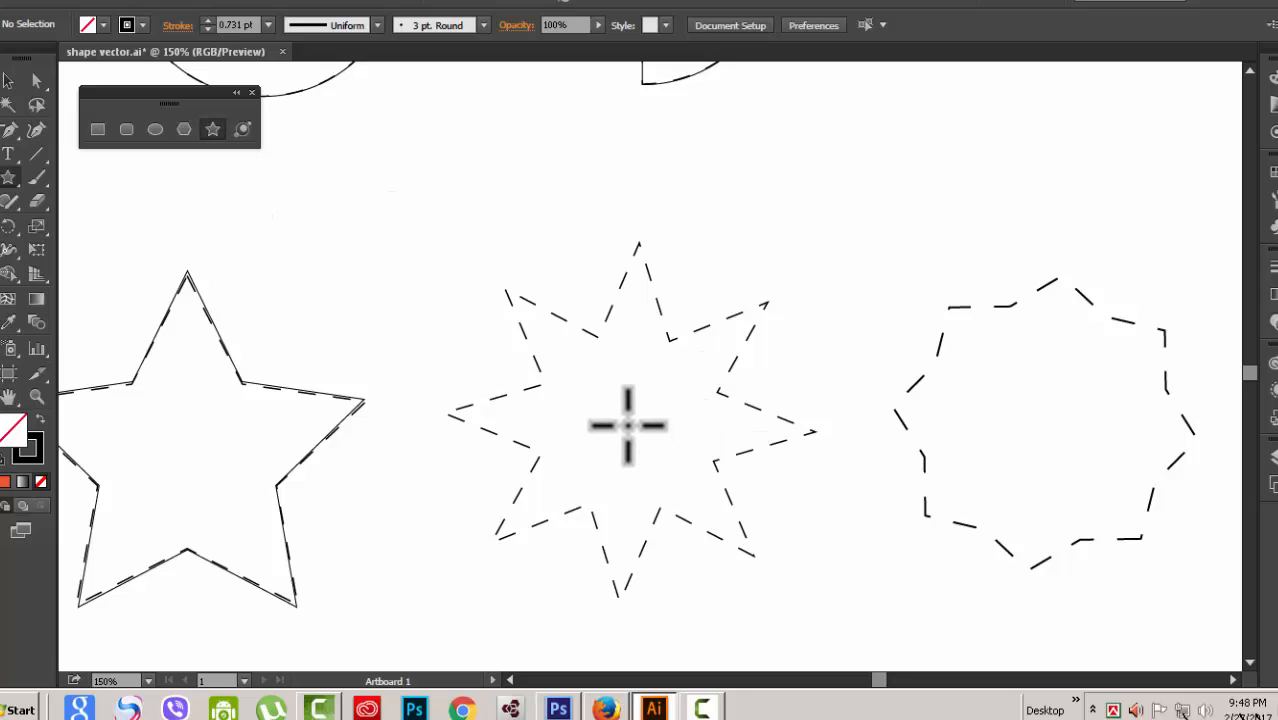
pyautogui.moveTo(628, 414); pyautogui.dragTo(763, 505)
pyautogui.press('Up')
pyautogui.press('Up')
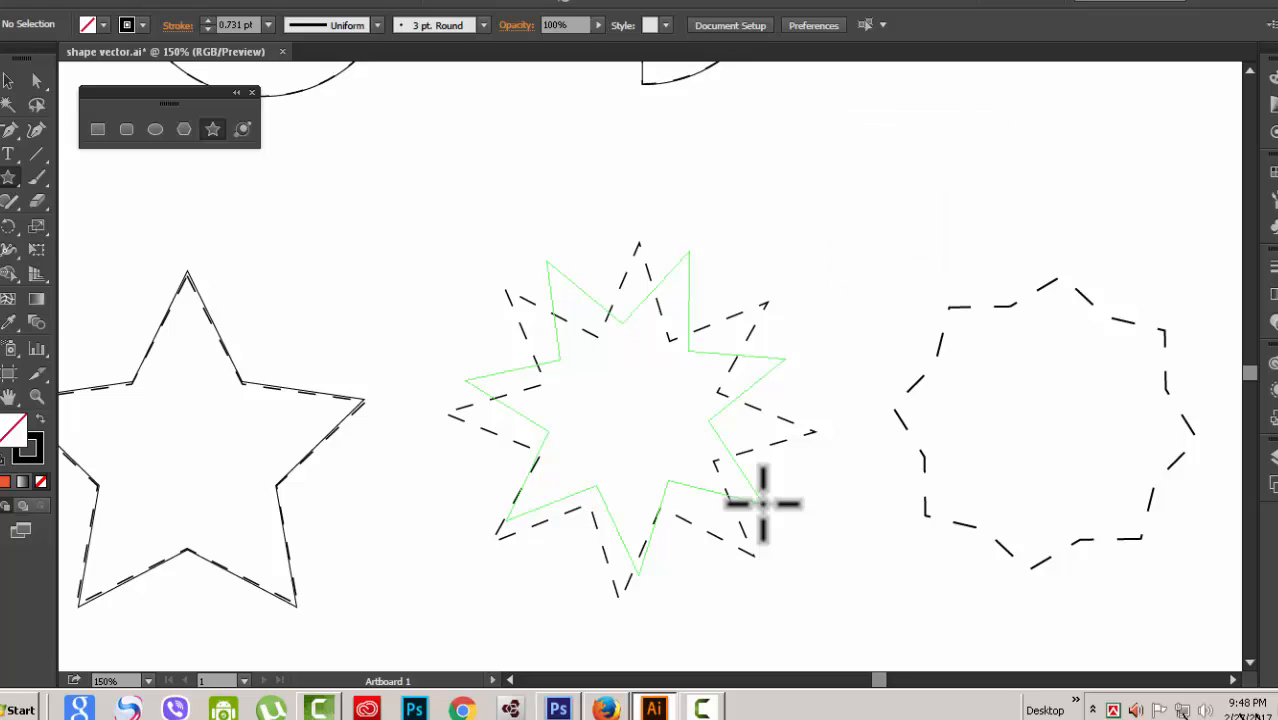
pyautogui.press('Up')
pyautogui.moveTo(762, 506); pyautogui.dragTo(756, 553)
pyautogui.press('shift')
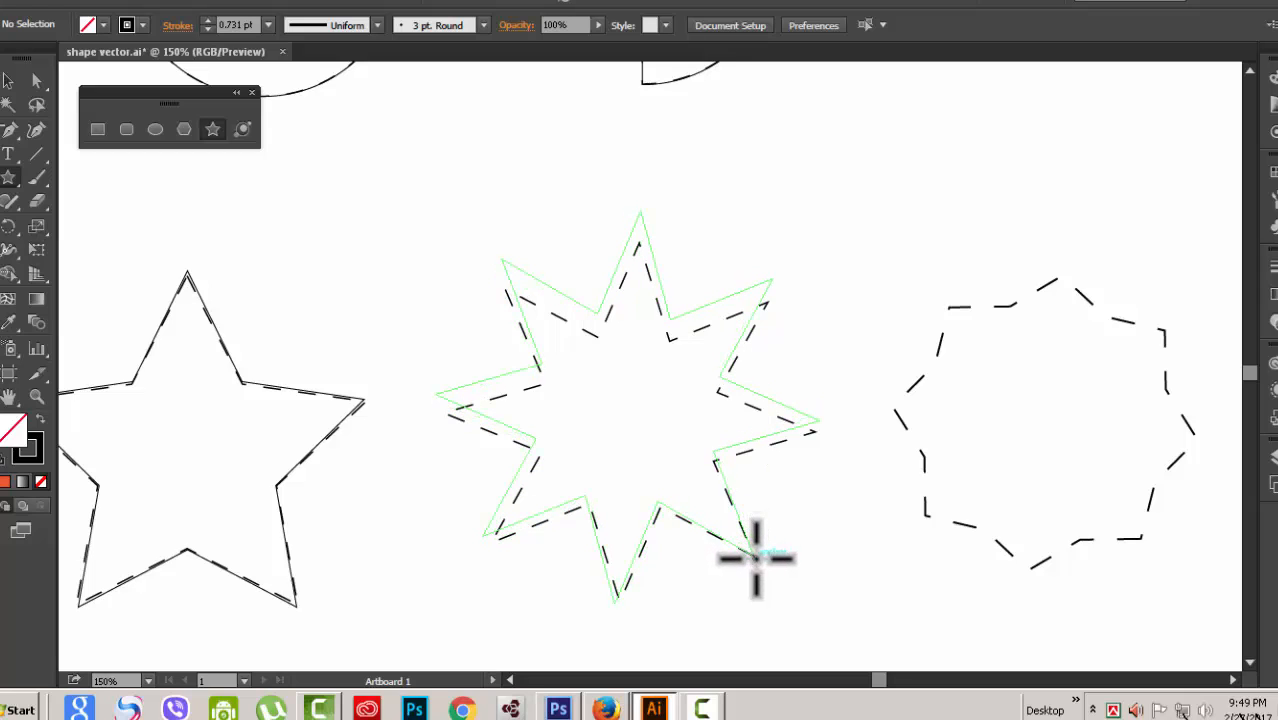
pyautogui.moveTo(756, 551)
pyautogui.mouseDown()
pyautogui.moveTo(747, 556)
pyautogui.moveTo(762, 557)
pyautogui.mouseUp()
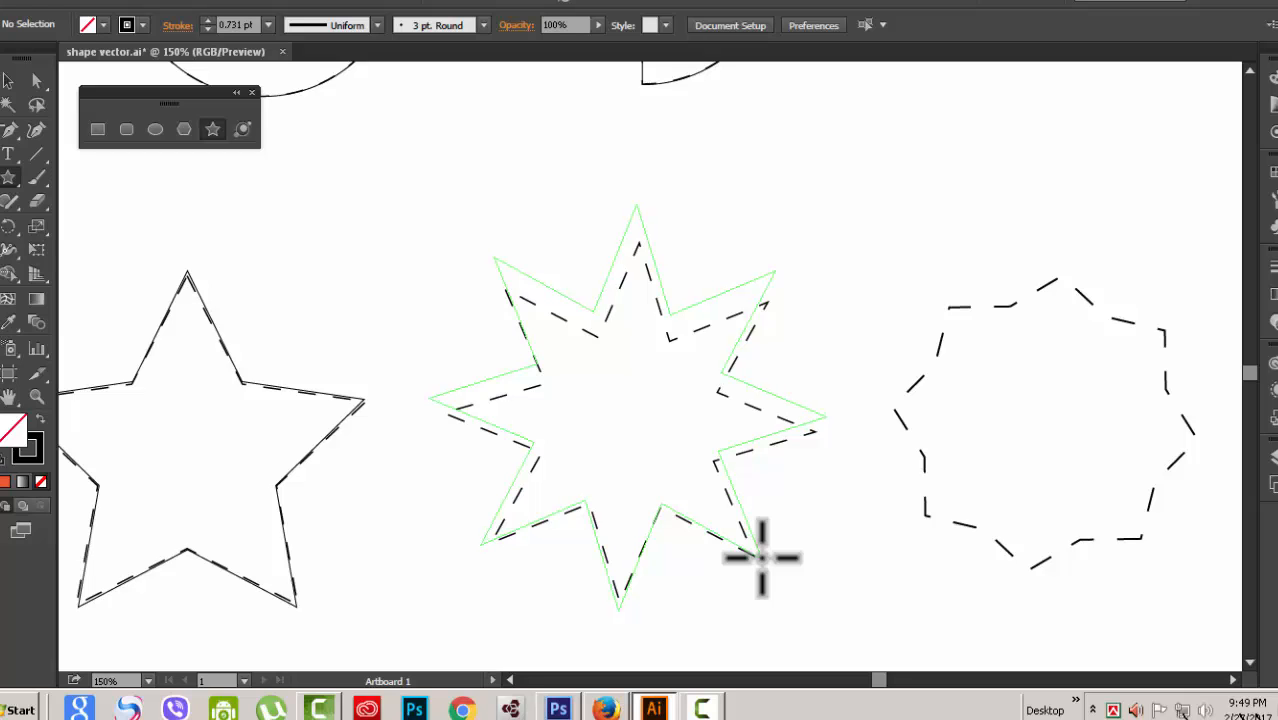
pyautogui.moveTo(762, 557); pyautogui.dragTo(764, 558)
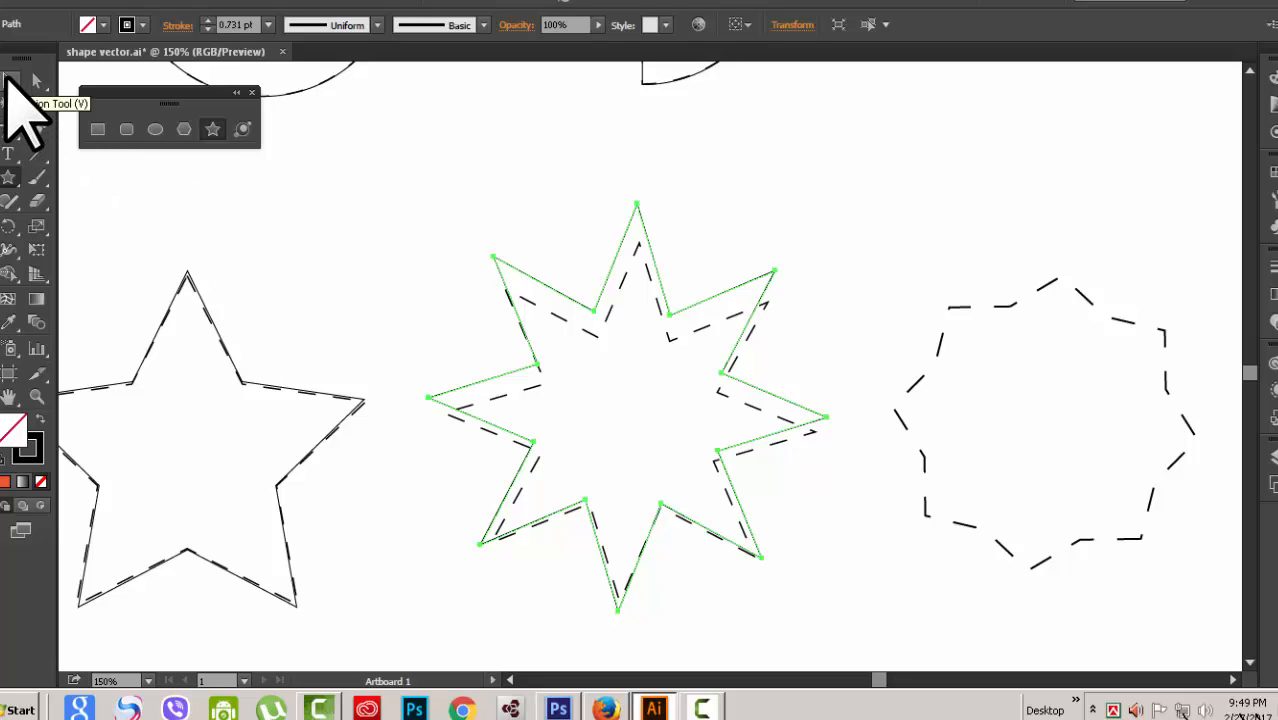
# Scale and move the solid eight-pointed star until its tips meet the dashed star's tips, and deselect it
pyautogui.click(8, 78)
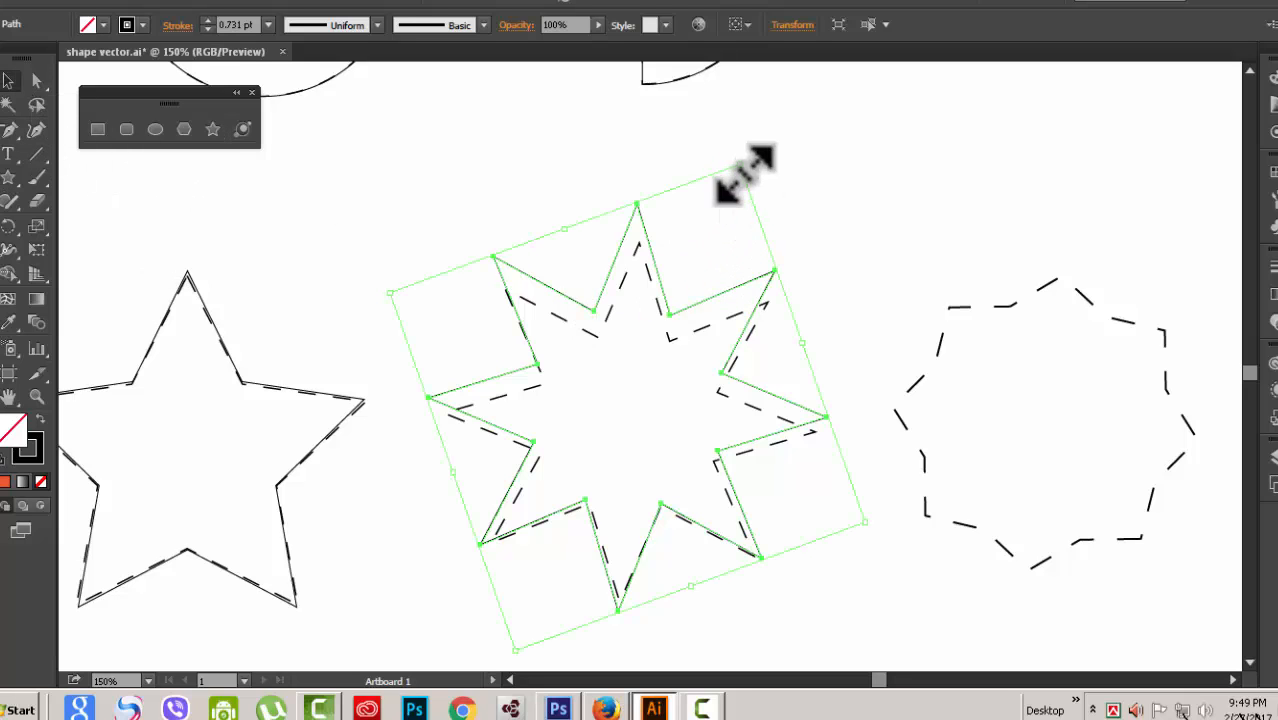
pyautogui.moveTo(745, 181); pyautogui.dragTo(746, 203)
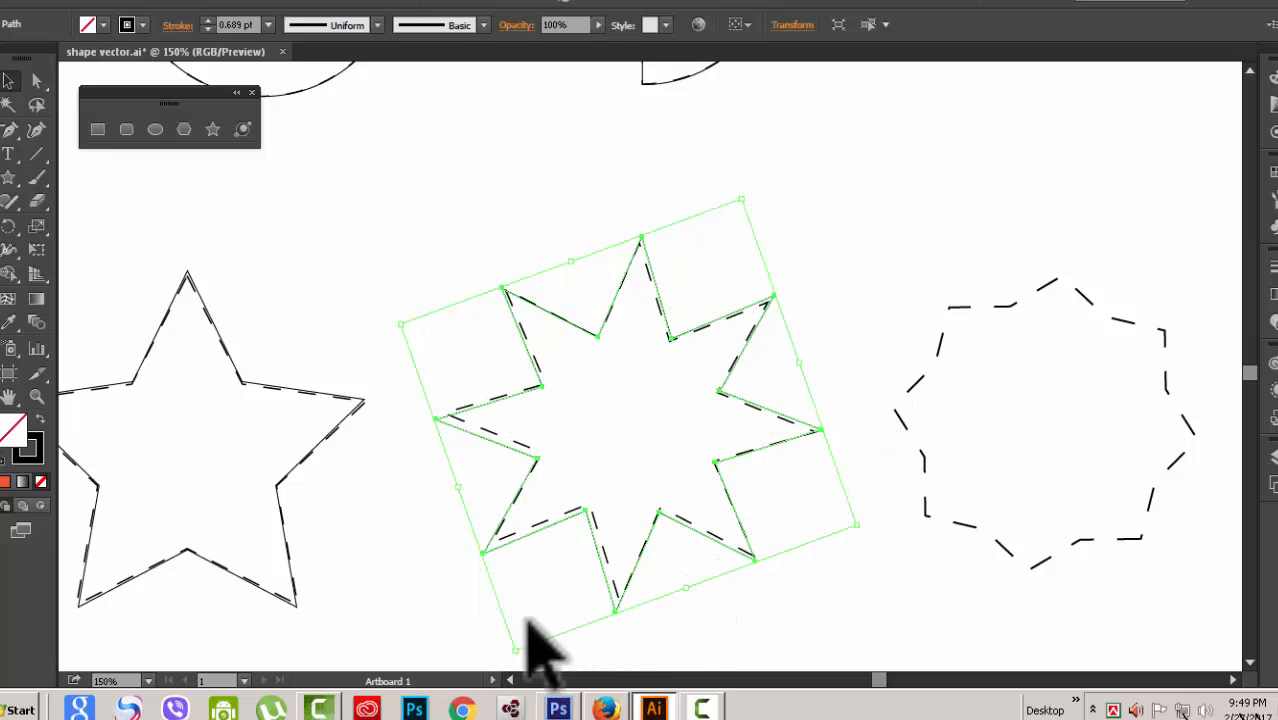
pyautogui.moveTo(520, 652); pyautogui.dragTo(524, 655)
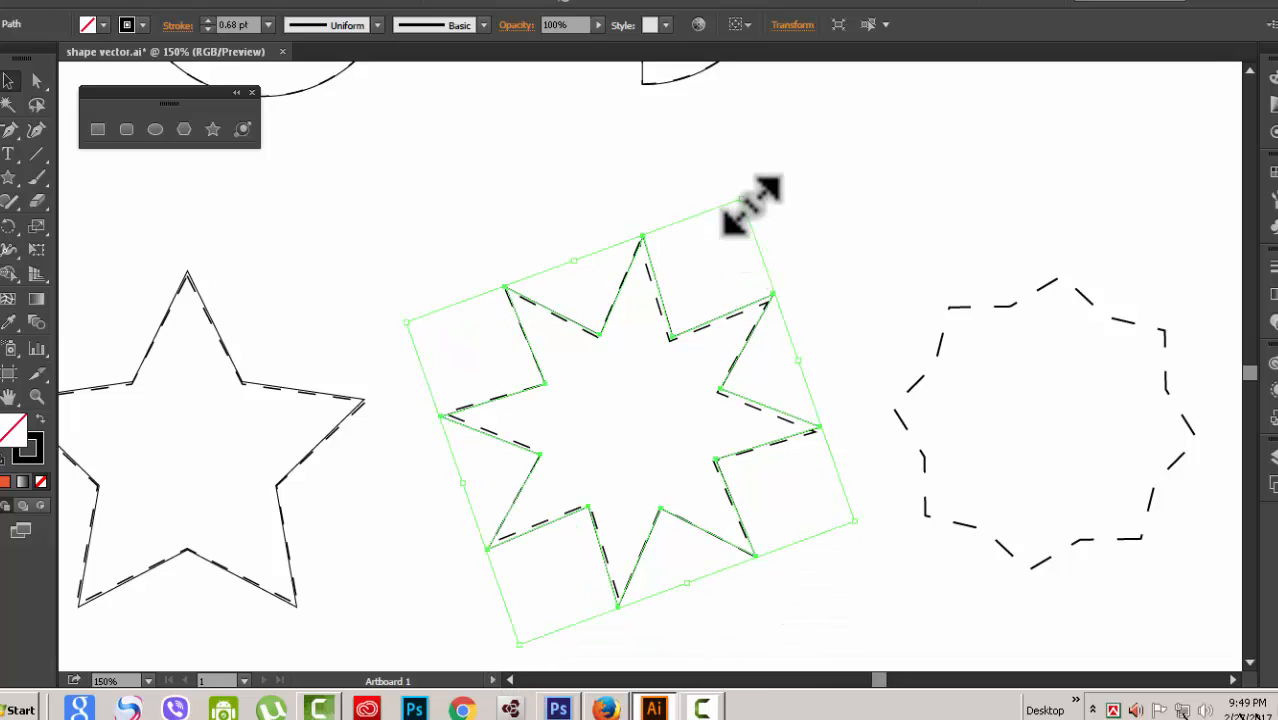
pyautogui.moveTo(752, 205); pyautogui.dragTo(744, 210)
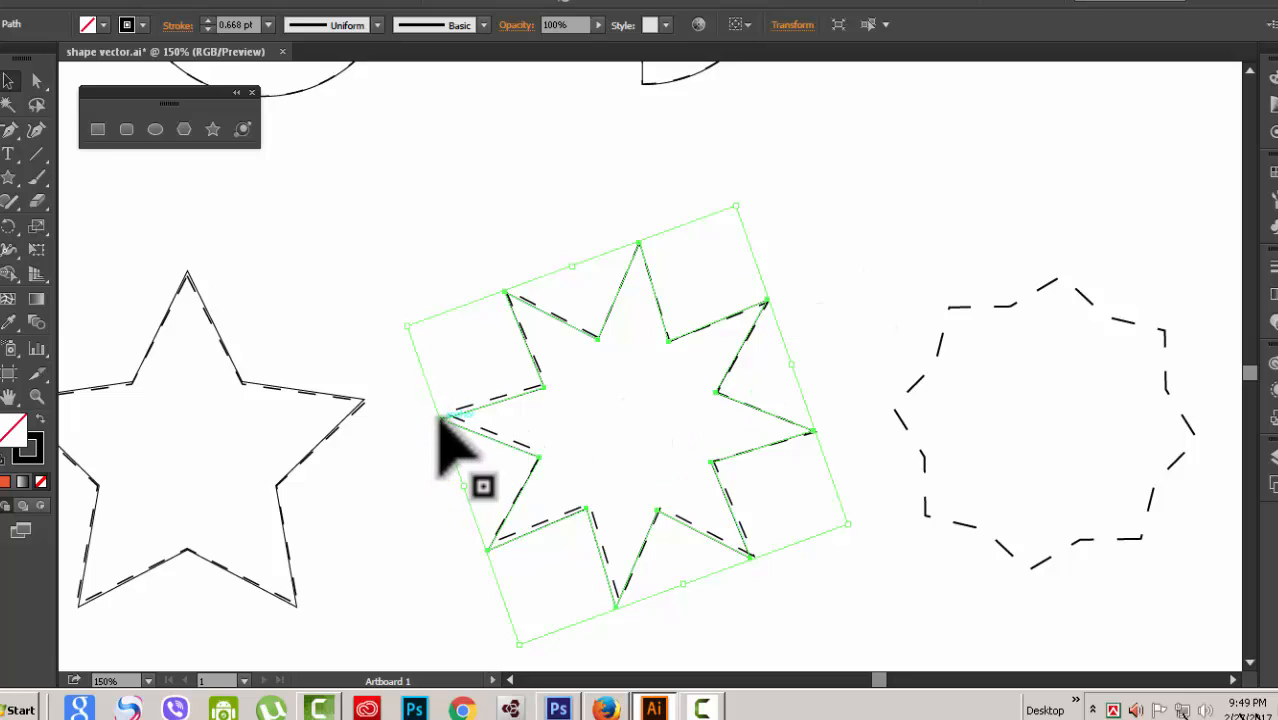
pyautogui.moveTo(440, 415); pyautogui.dragTo(442, 412)
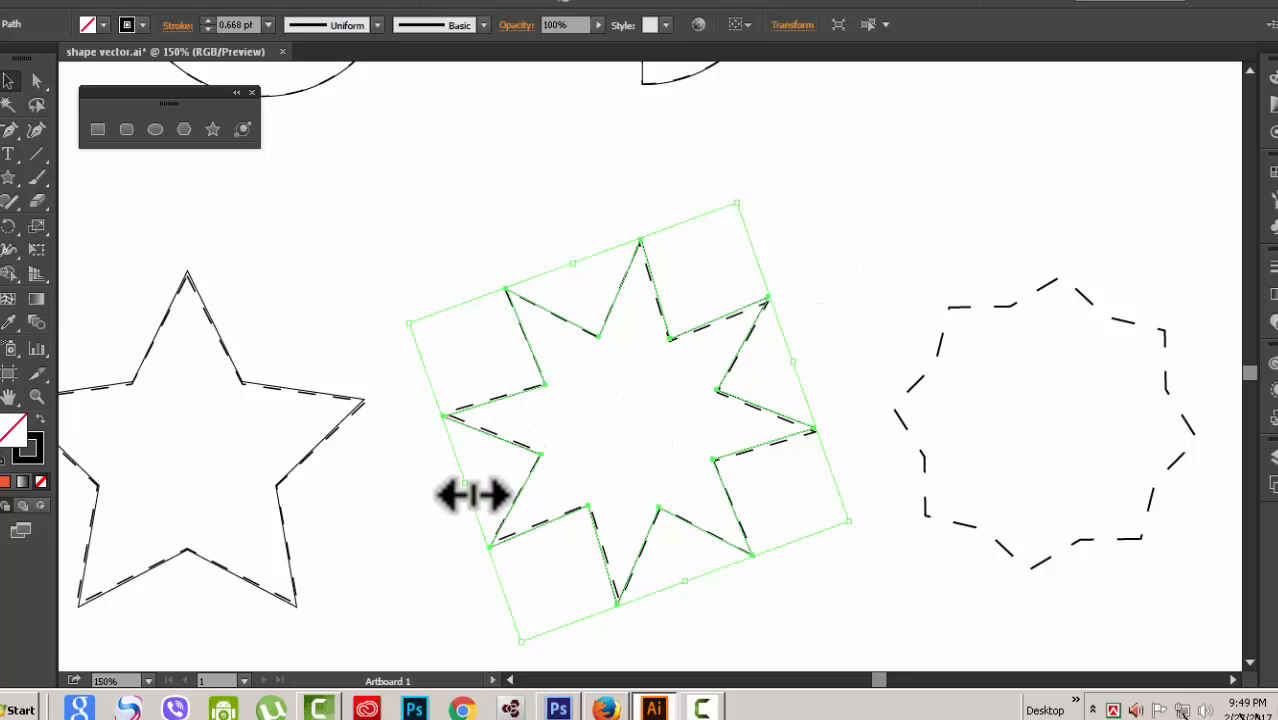
pyautogui.click(856, 309)
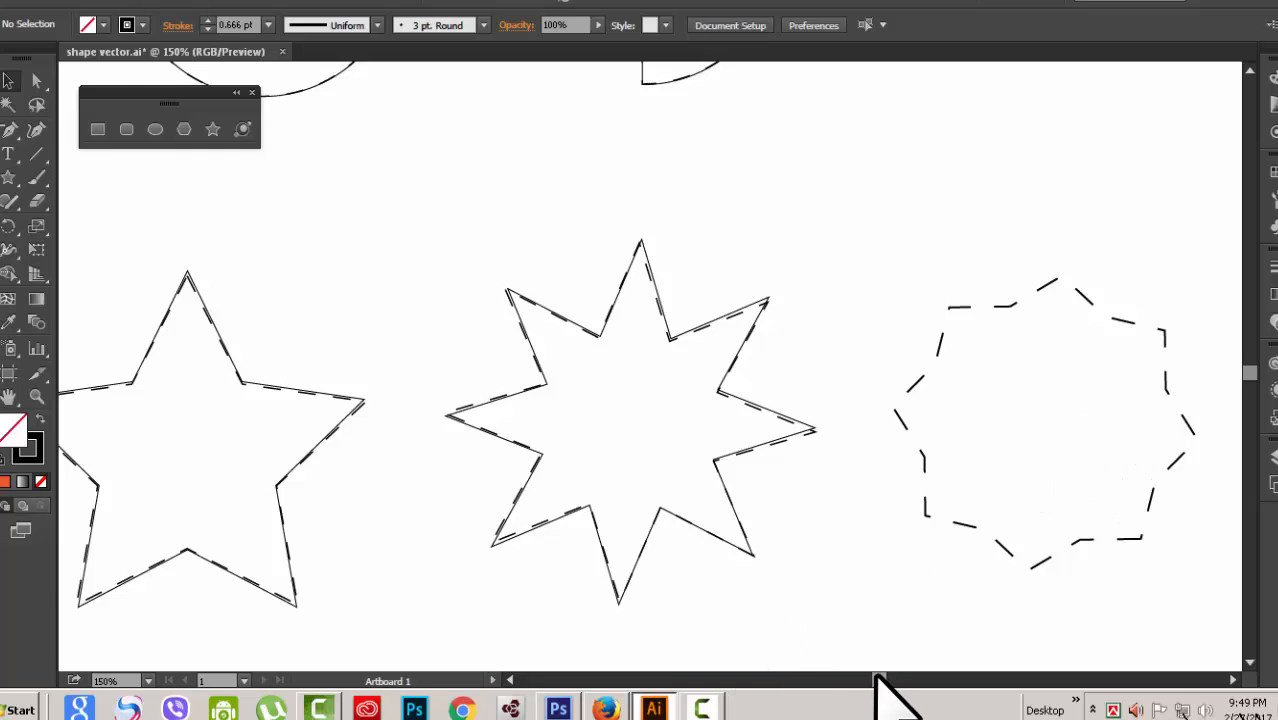
# Start a star from the center of the dashed shallow-pointed shape and set its number of points to eight
pyautogui.hscroll(5, 876, 680)
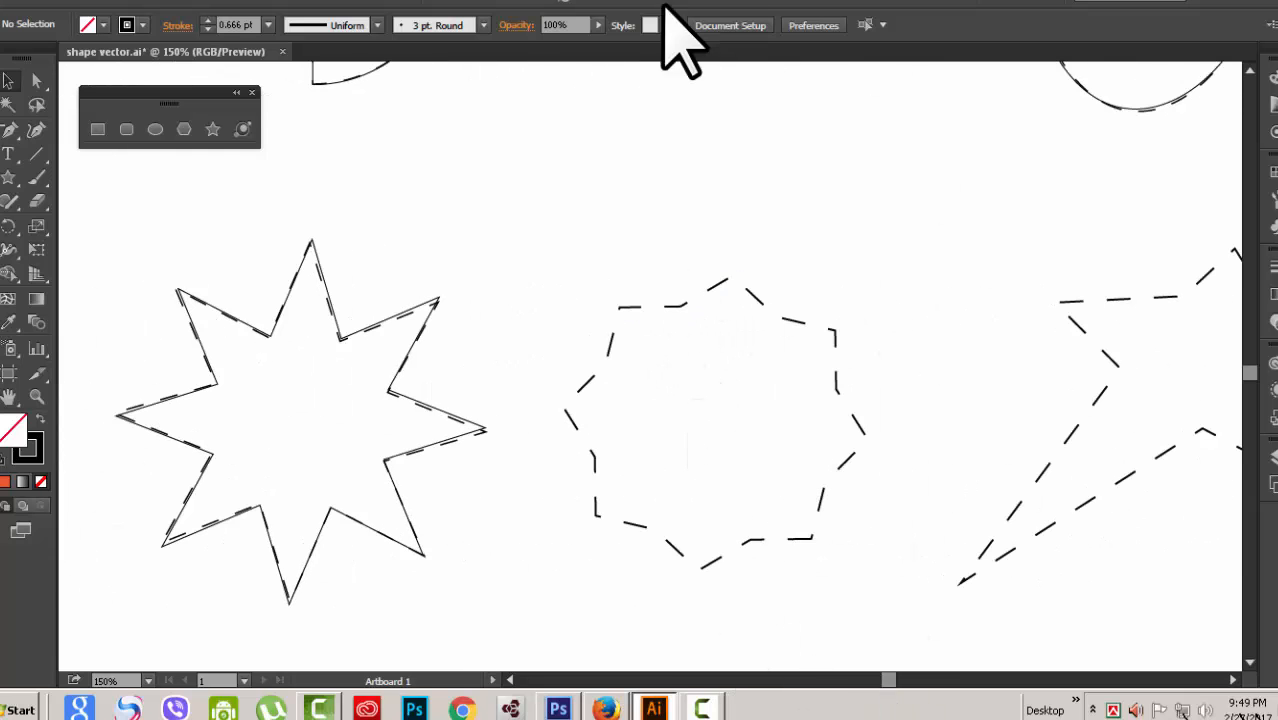
pyautogui.click(213, 129)
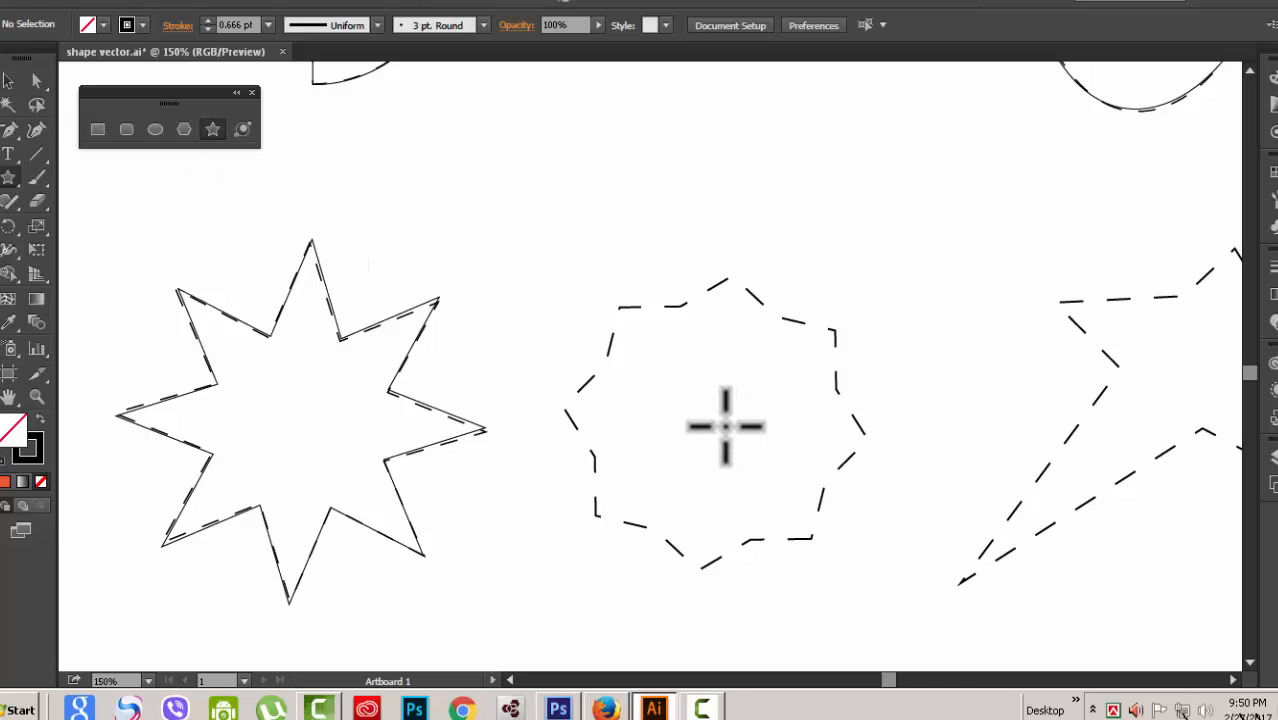
pyautogui.moveTo(708, 418); pyautogui.dragTo(862, 435)
pyautogui.press('Down')
pyautogui.press('Down')
pyautogui.press('Down')
pyautogui.press('Down')
pyautogui.press('Down')
pyautogui.press('Up')
pyautogui.press('Up')
pyautogui.press('Up')
pyautogui.press('Up')
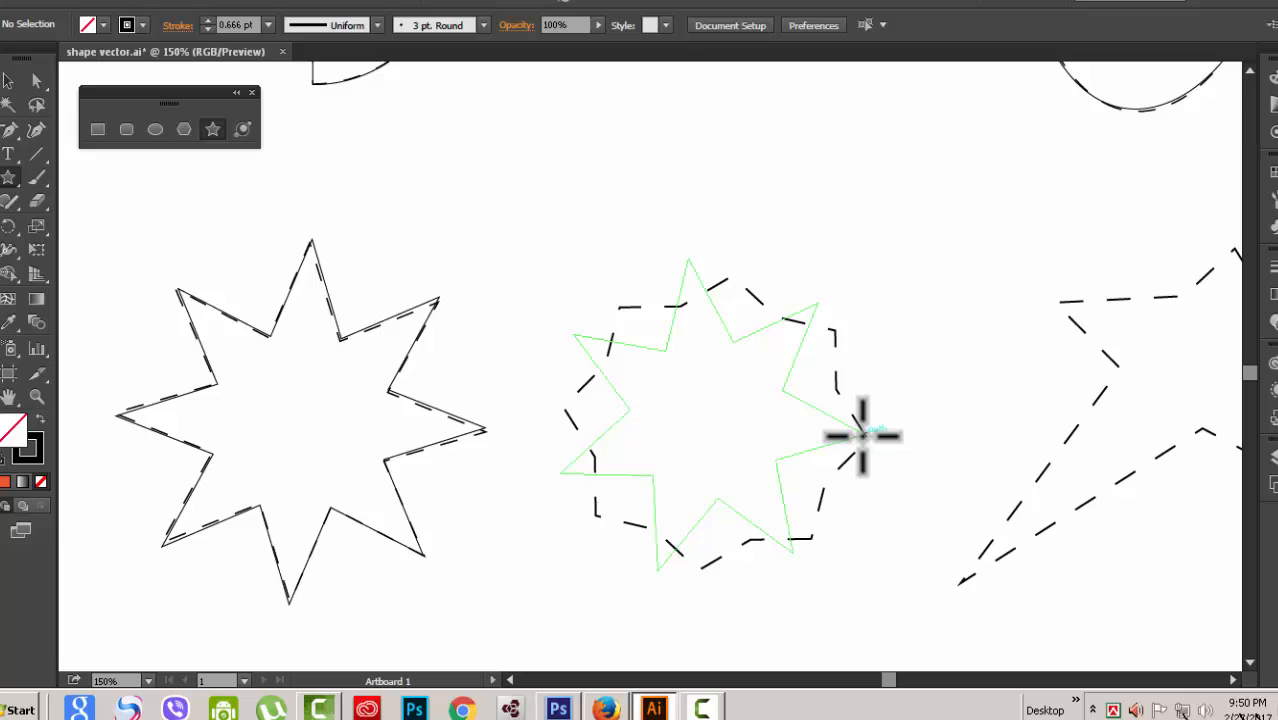
pyautogui.press('Up')
# Turn the new star and reduce the depth of its points to match the shallow zigzag of the dashed shape
pyautogui.moveTo(862, 435)
pyautogui.mouseDown()
pyautogui.moveTo(830, 463)
pyautogui.moveTo(862, 420)
pyautogui.moveTo(846, 437)
pyautogui.mouseUp()
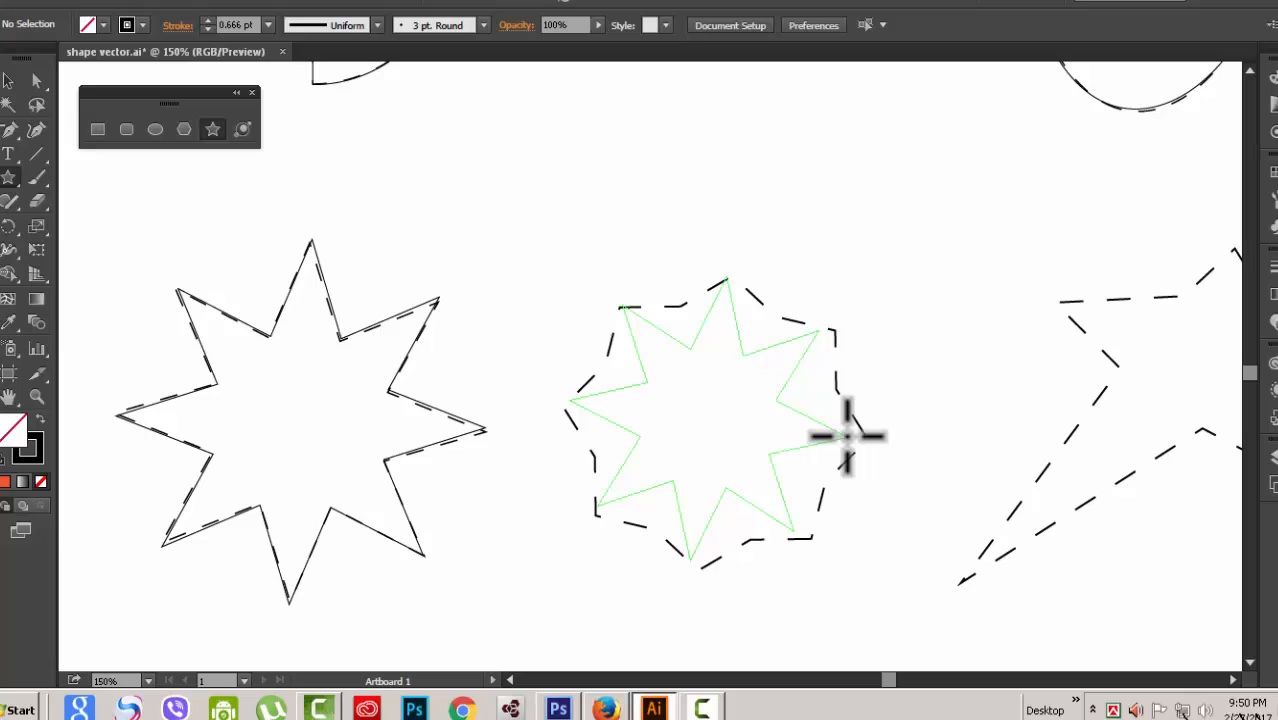
pyautogui.press('Down')
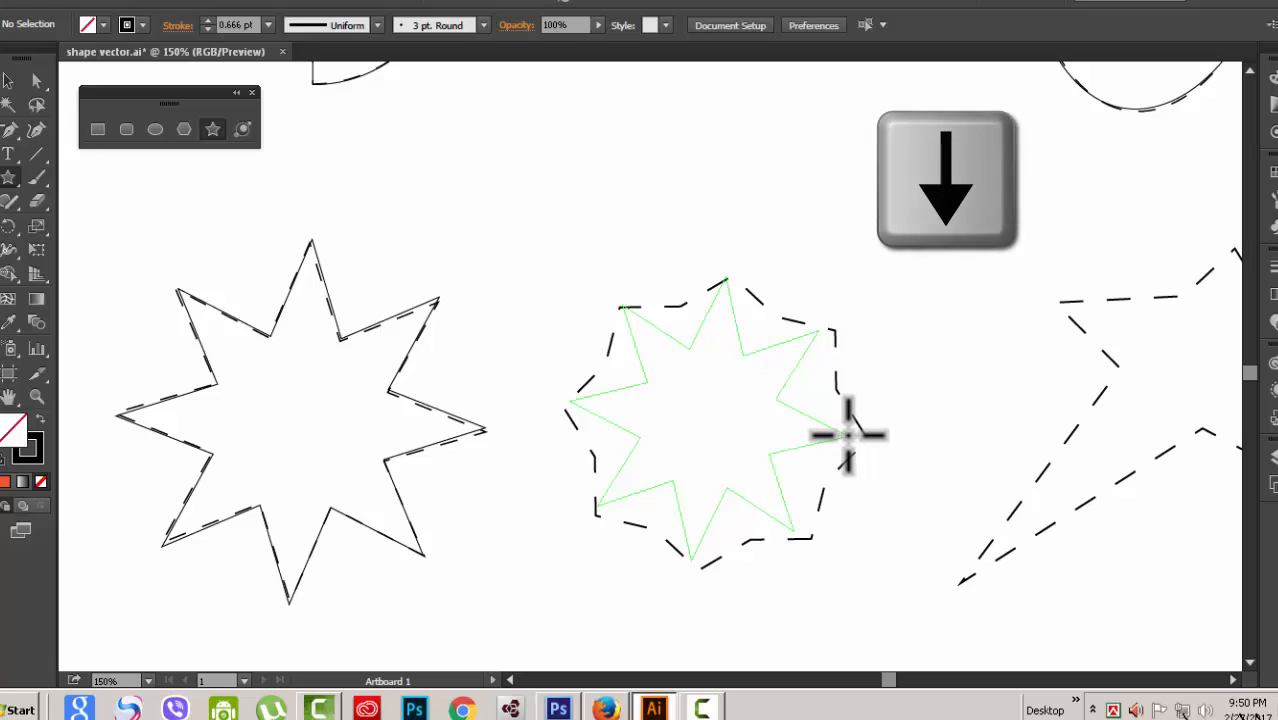
pyautogui.press('Up')
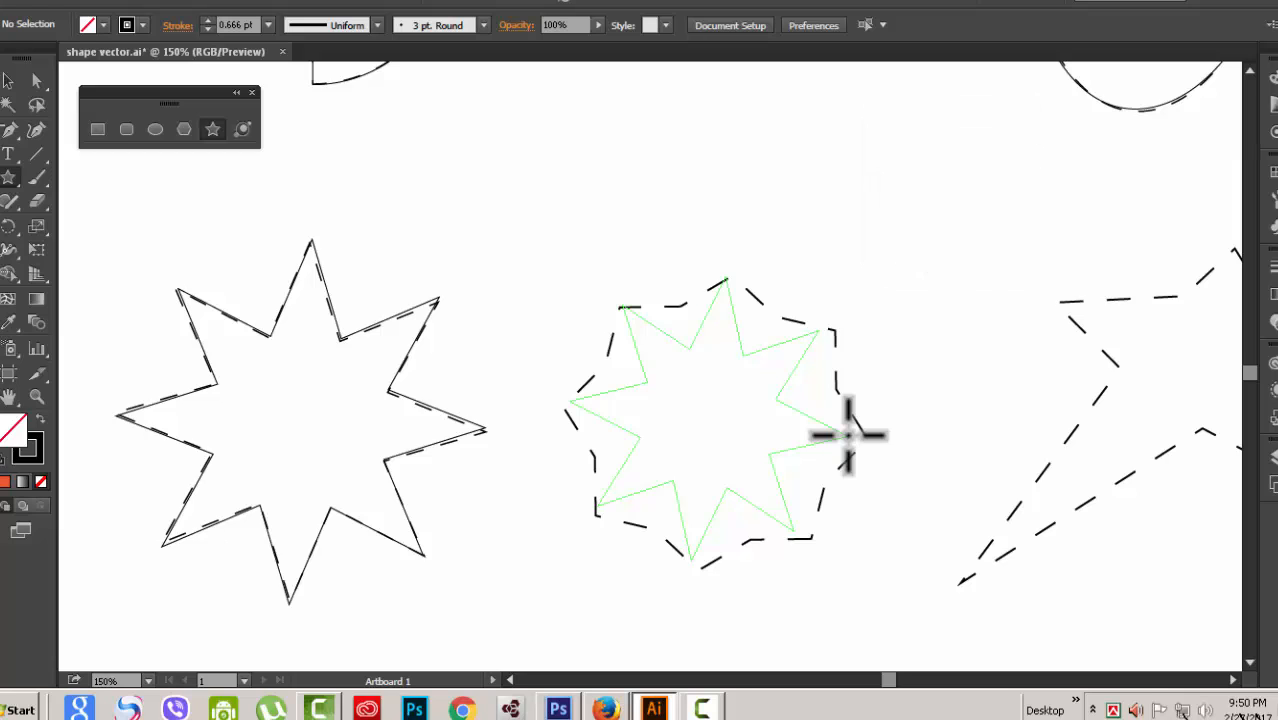
pyautogui.moveTo(848, 434); pyautogui.dragTo(844, 438)
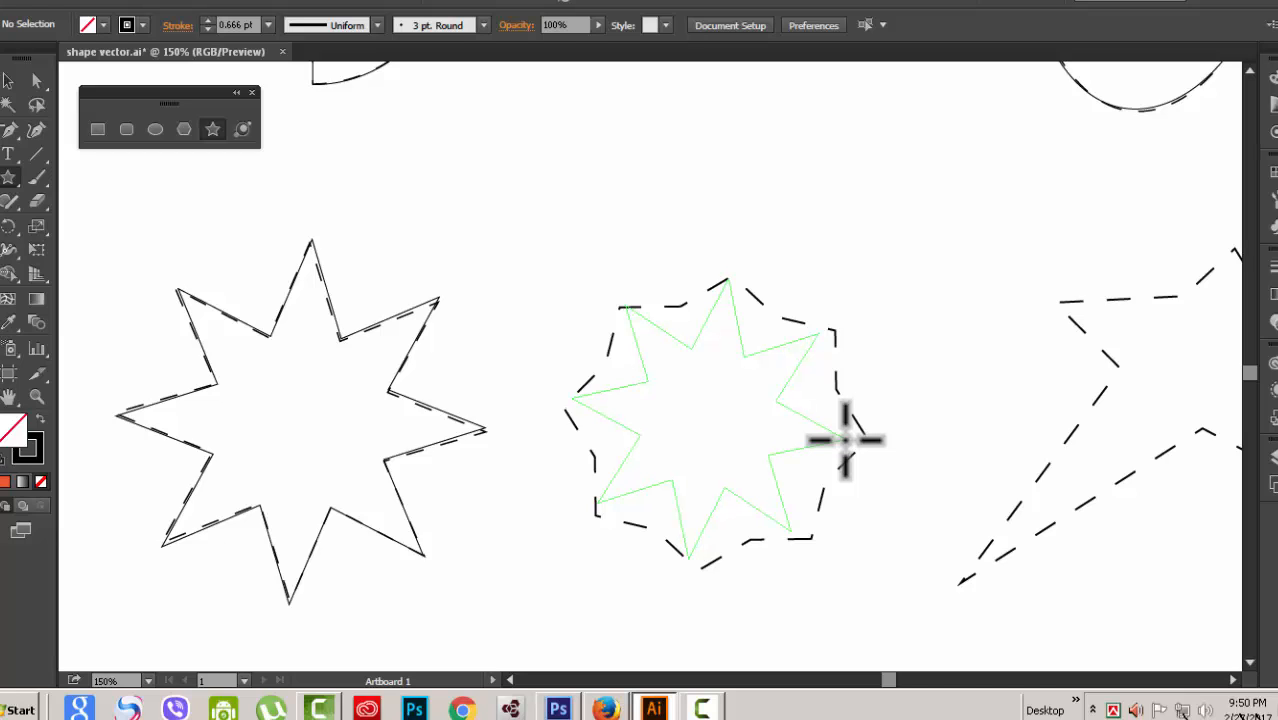
pyautogui.moveTo(840, 438); pyautogui.dragTo(740, 373)
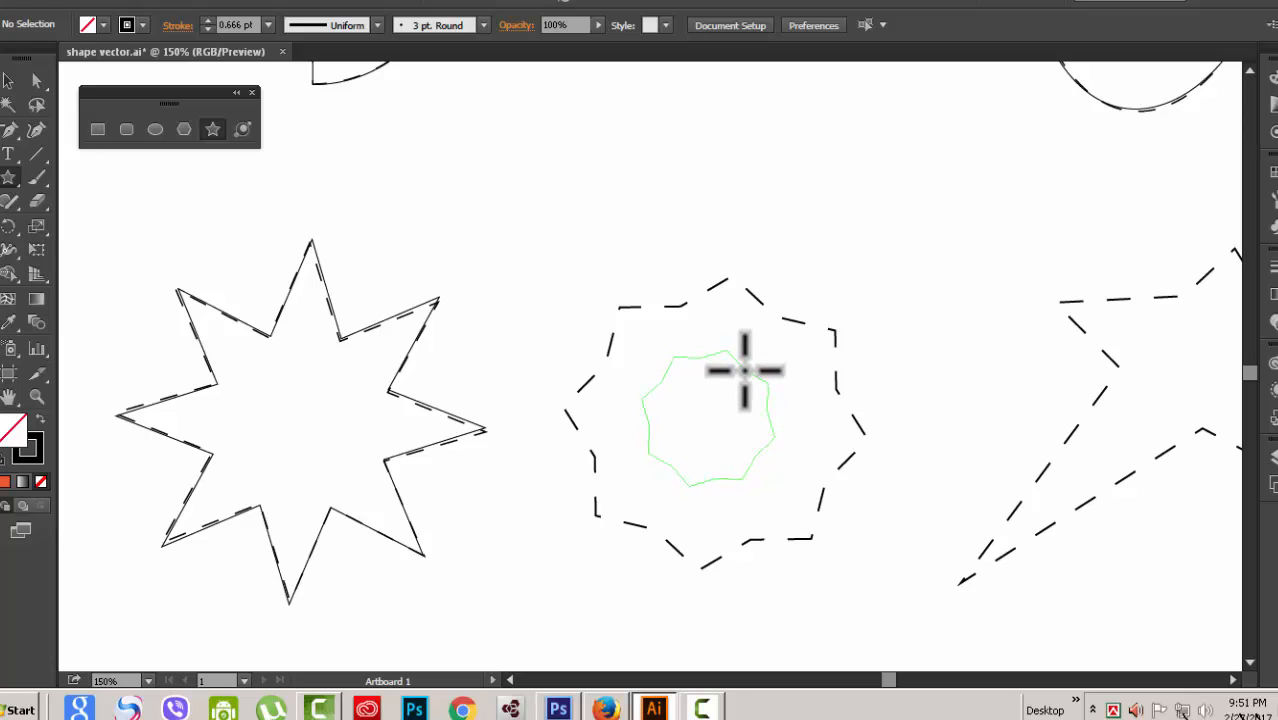
pyautogui.moveTo(744, 370)
pyautogui.mouseDown()
pyautogui.moveTo(793, 308)
pyautogui.moveTo(710, 402)
pyautogui.moveTo(770, 294)
pyautogui.moveTo(776, 342)
pyautogui.moveTo(763, 358)
pyautogui.mouseUp()
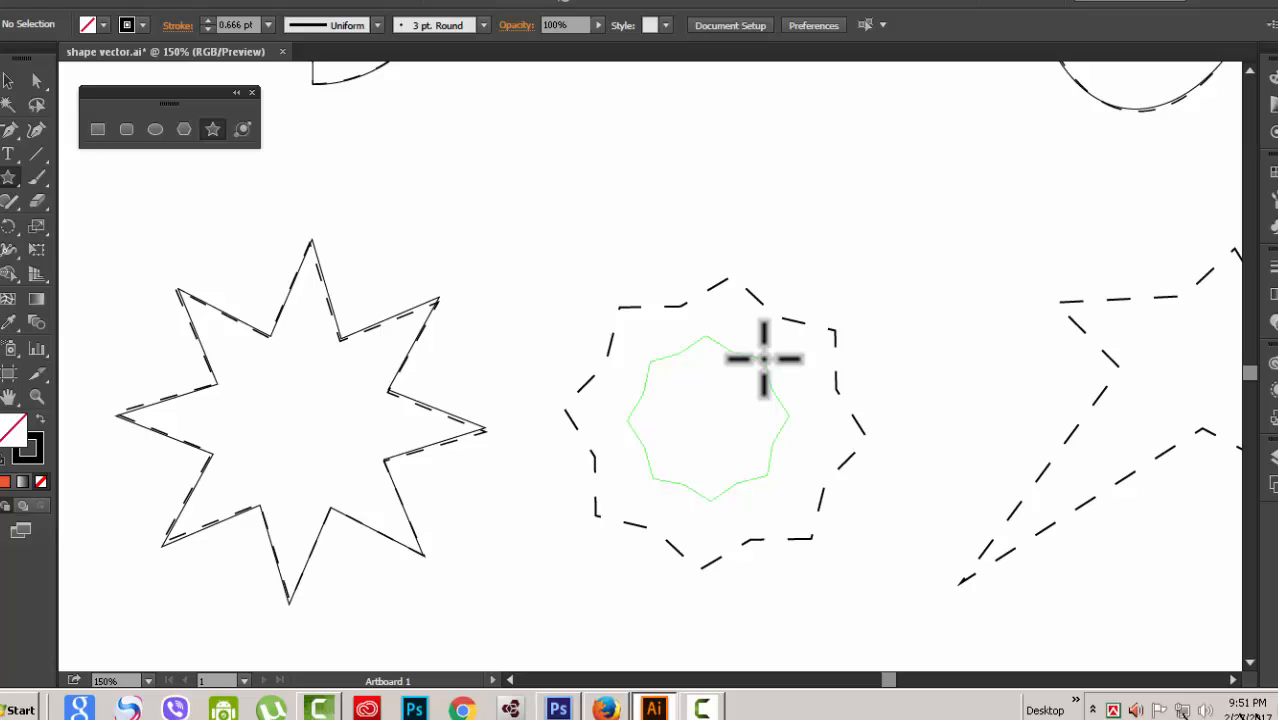
pyautogui.moveTo(763, 358); pyautogui.dragTo(765, 354)
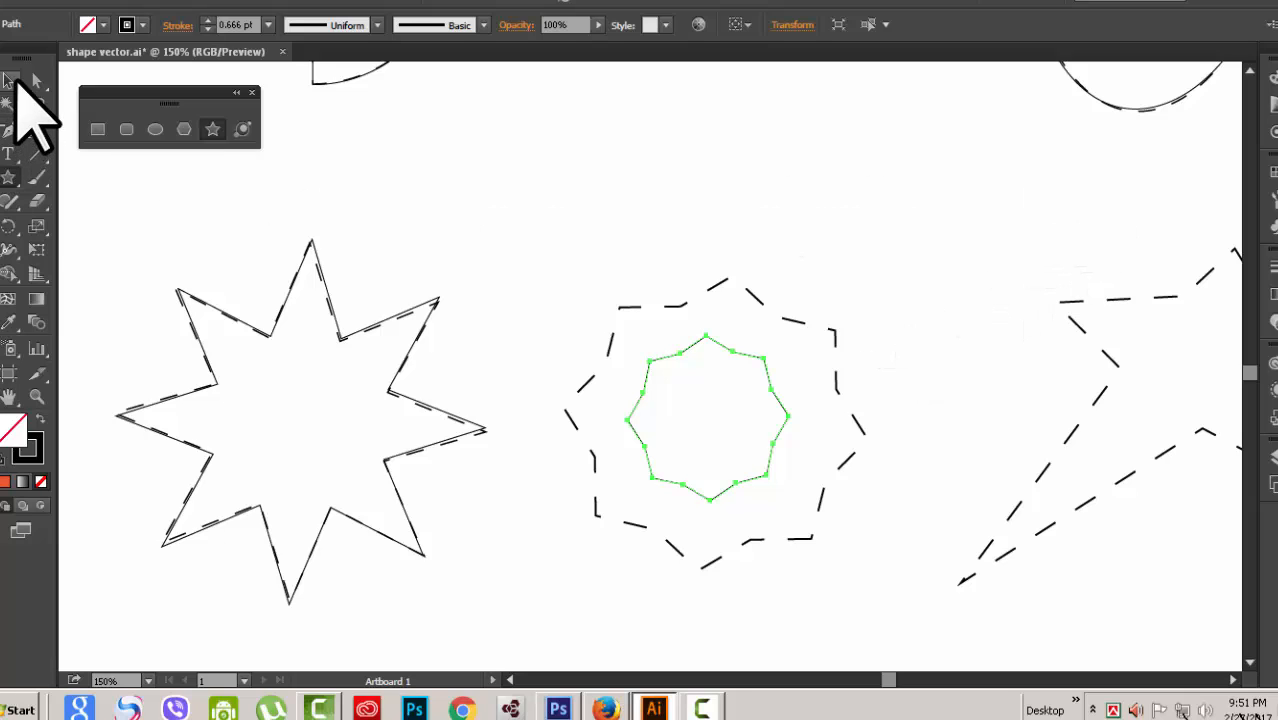
# Enlarge the shallow eight-pointed star to about the dashed shape's size and rotate it to line up with the dashed tips
pyautogui.click(9, 80)
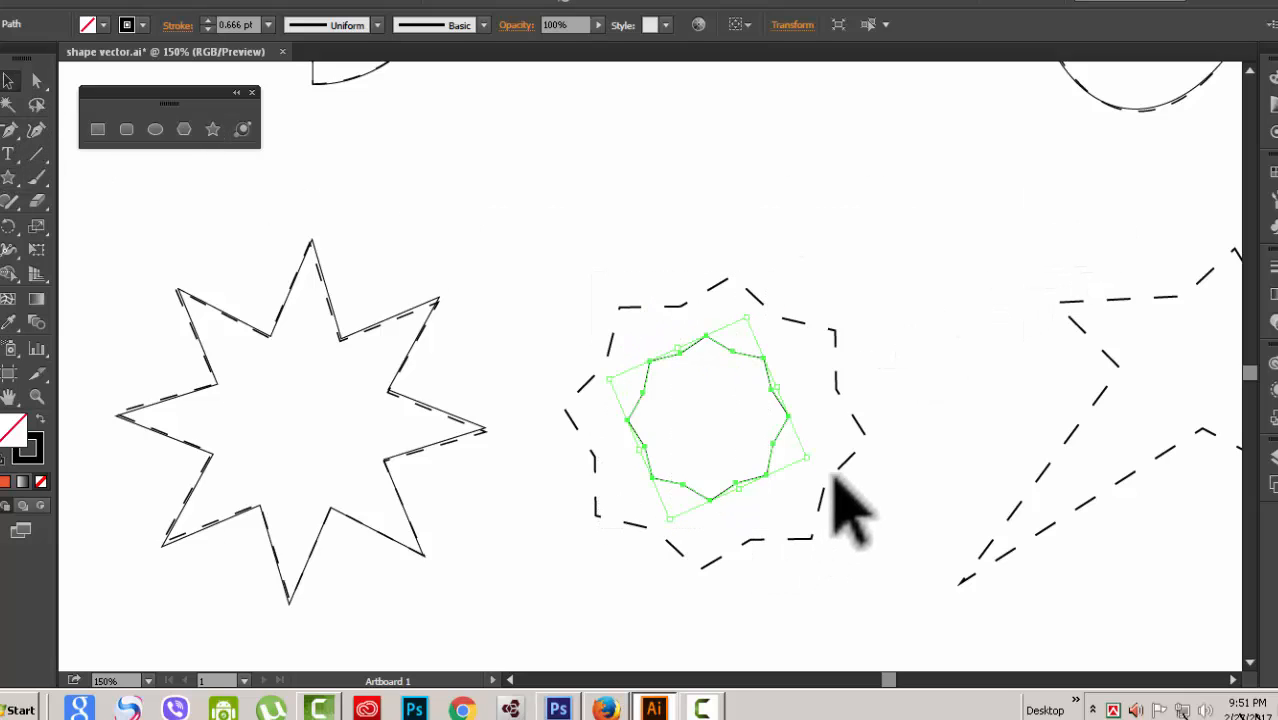
pyautogui.moveTo(811, 460); pyautogui.dragTo(897, 489)
pyautogui.moveTo(609, 380)
pyautogui.mouseDown()
pyautogui.moveTo(622, 379)
pyautogui.moveTo(543, 366)
pyautogui.mouseUp()
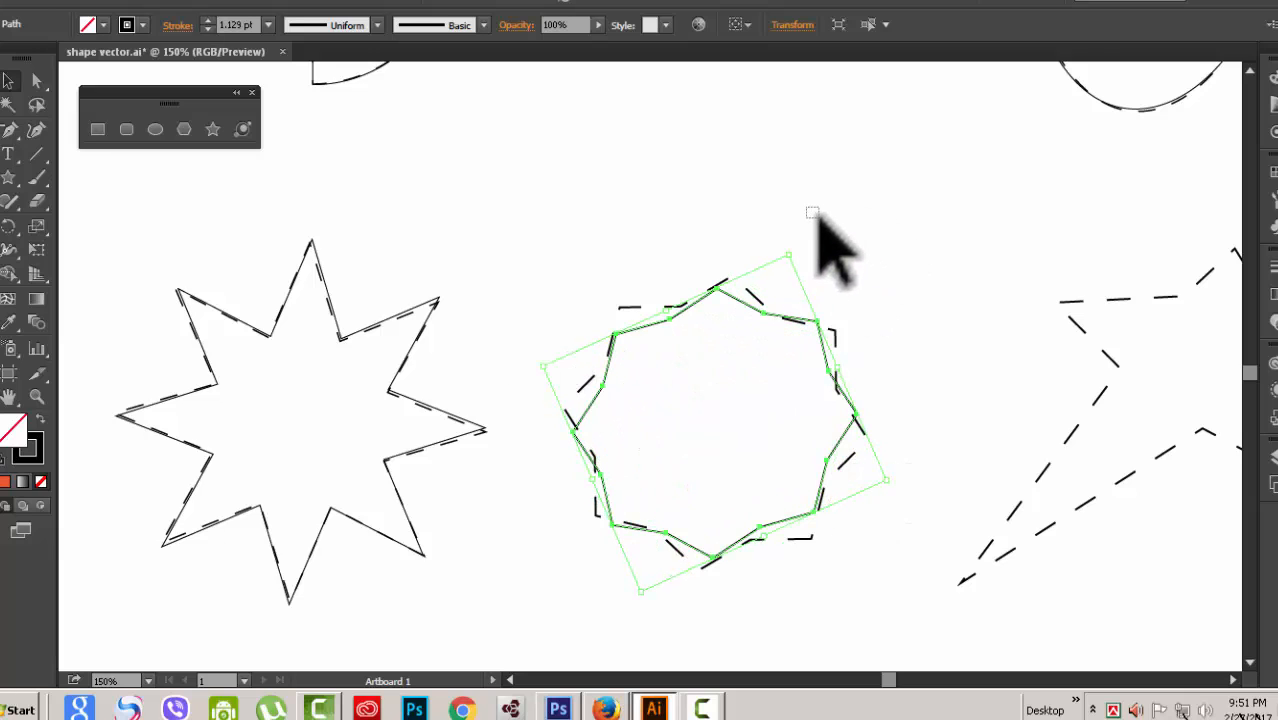
pyautogui.moveTo(807, 207); pyautogui.dragTo(811, 265)
pyautogui.click(733, 292)
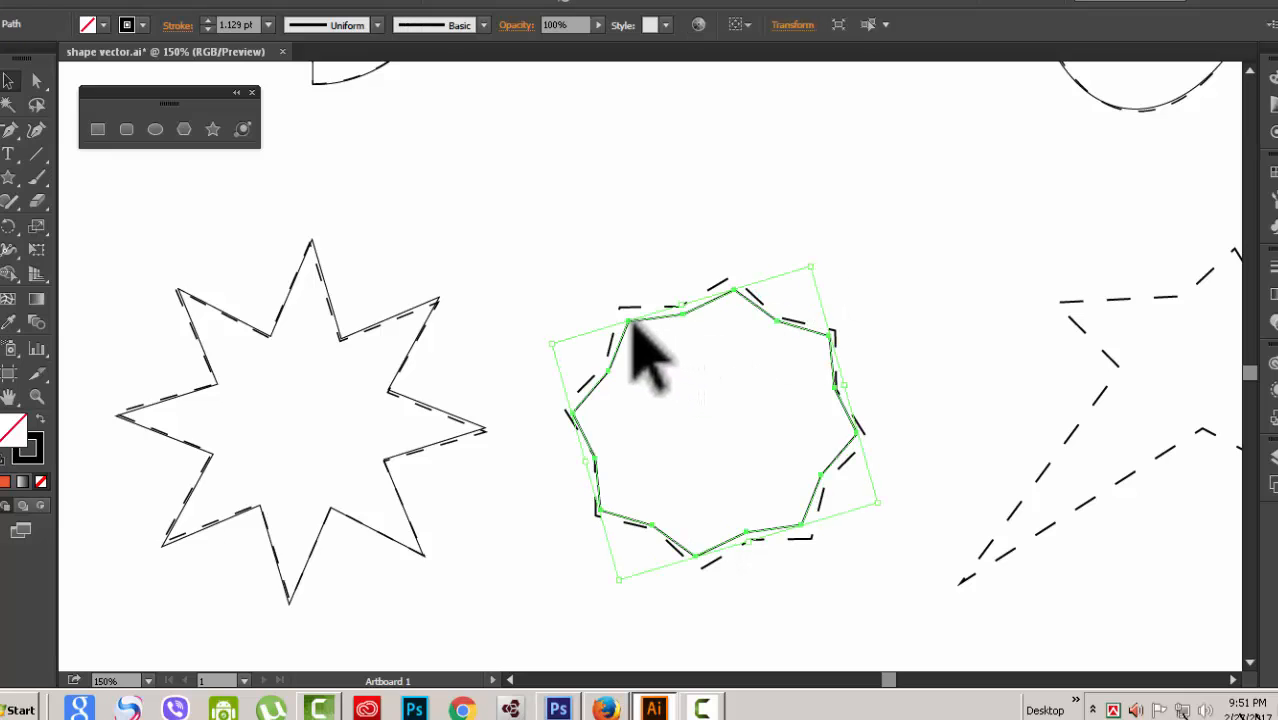
# Fine-tune the shallow star's height, width and corners to fit the dashed outline, and deselect it
pyautogui.moveTo(680, 306); pyautogui.dragTo(678, 293)
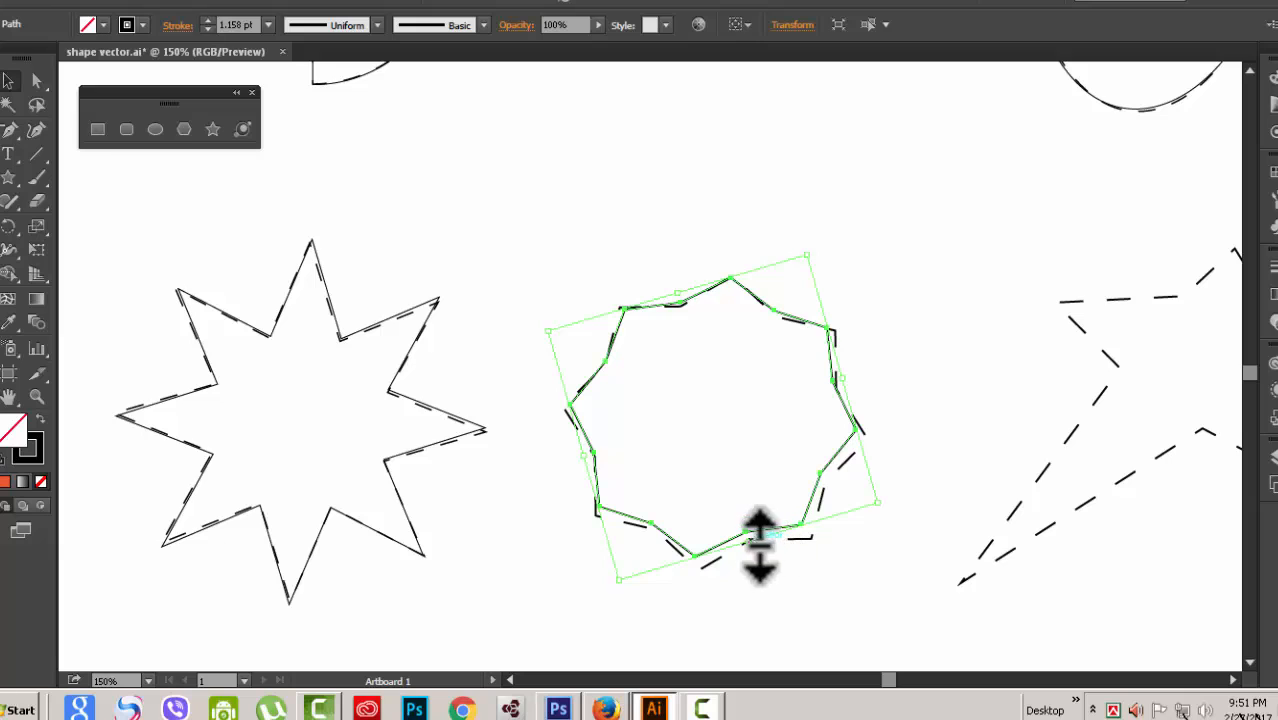
pyautogui.moveTo(754, 548); pyautogui.dragTo(759, 557)
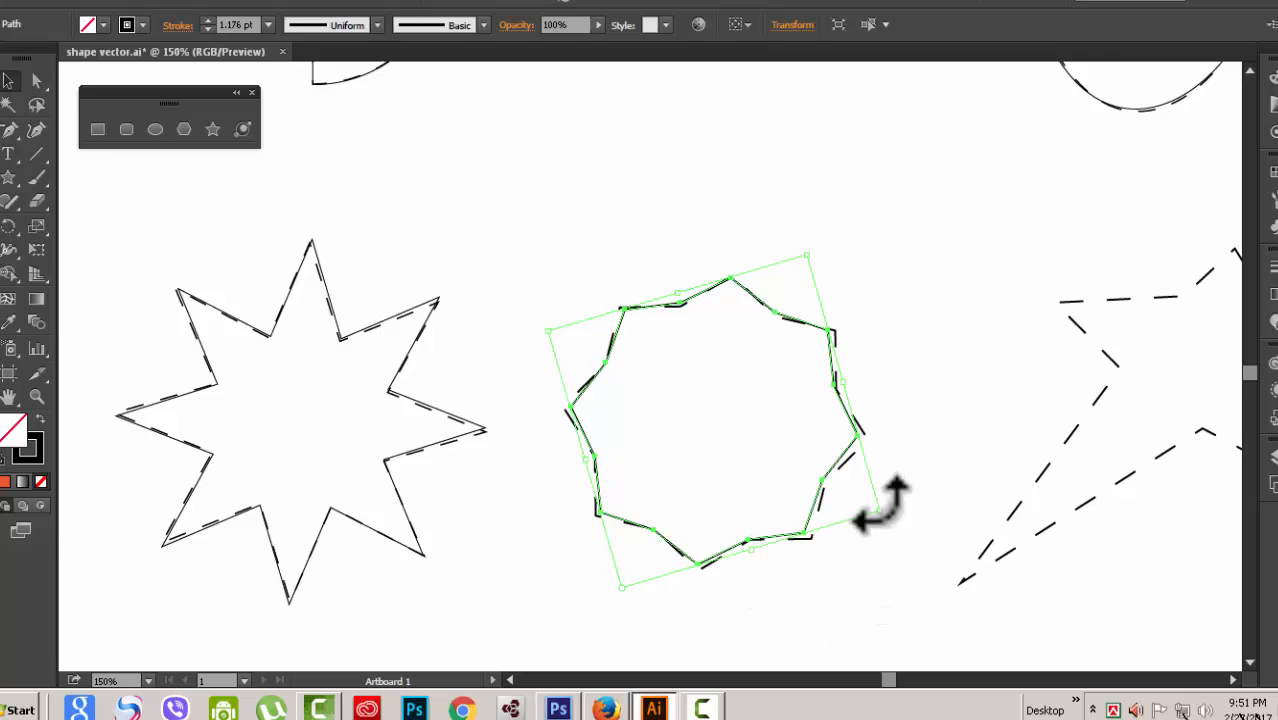
pyautogui.moveTo(886, 518); pyautogui.dragTo(896, 521)
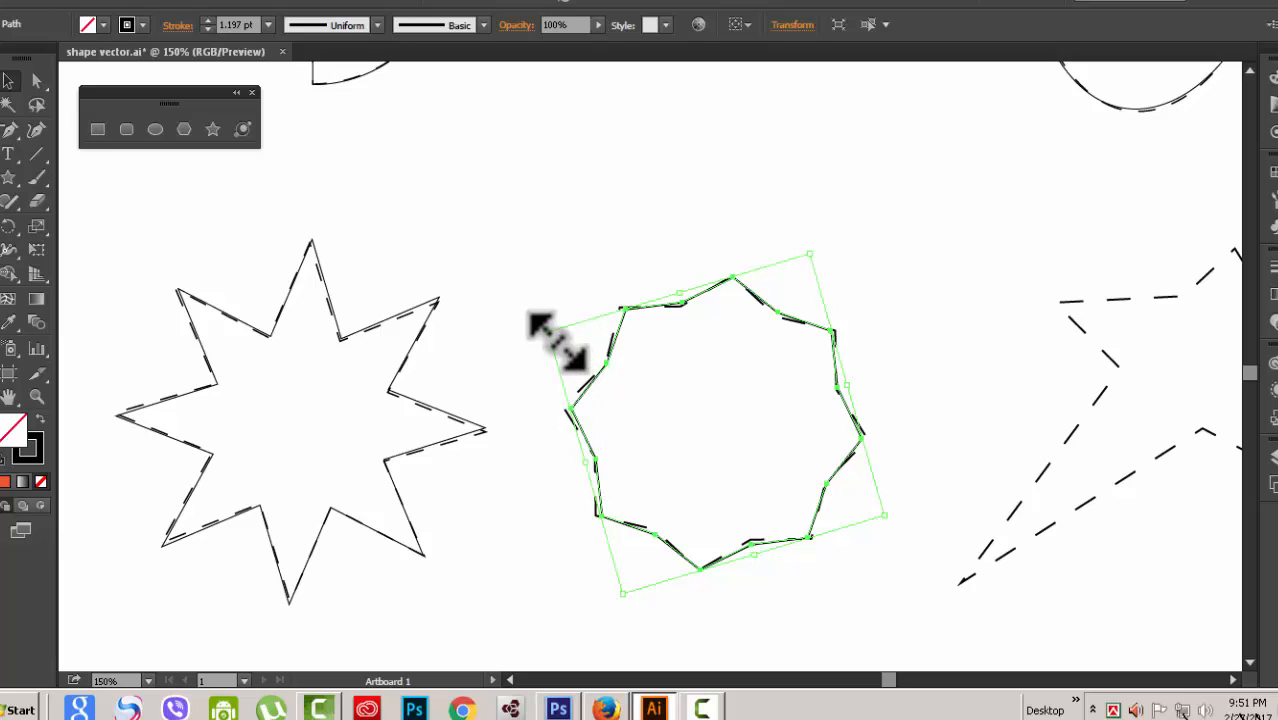
pyautogui.moveTo(555, 340); pyautogui.dragTo(551, 342)
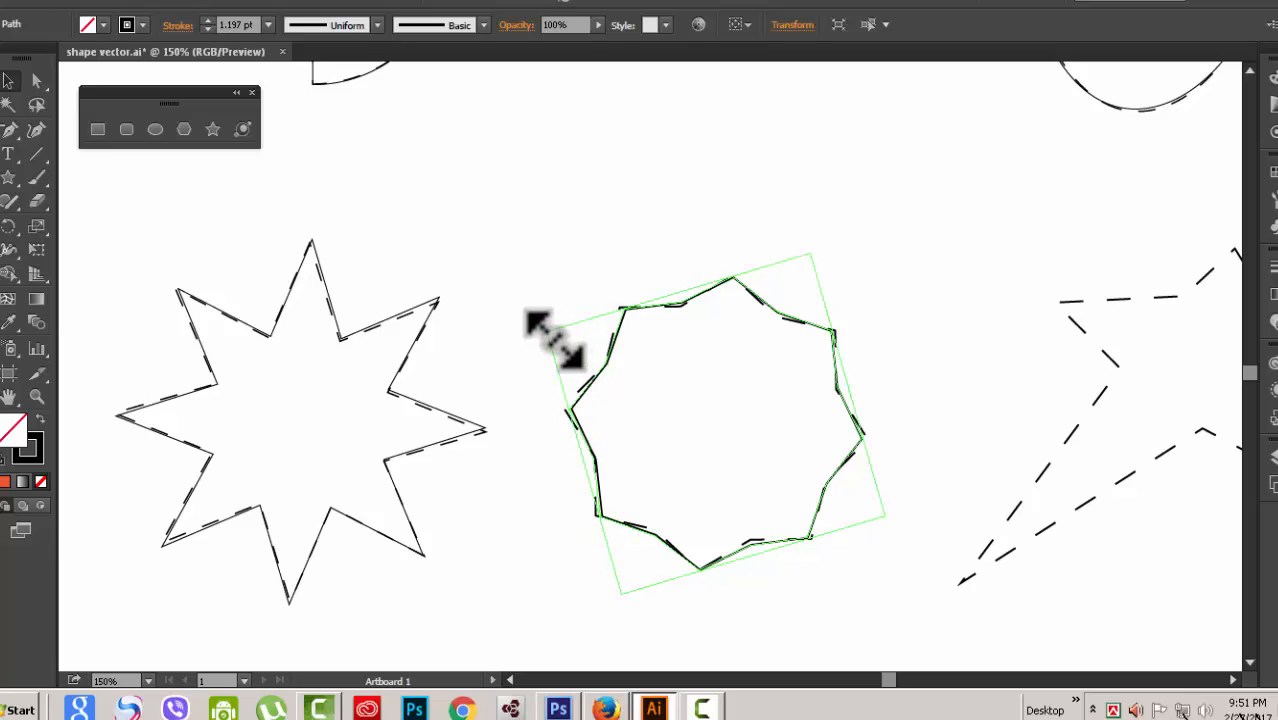
pyautogui.moveTo(818, 257); pyautogui.dragTo(812, 262)
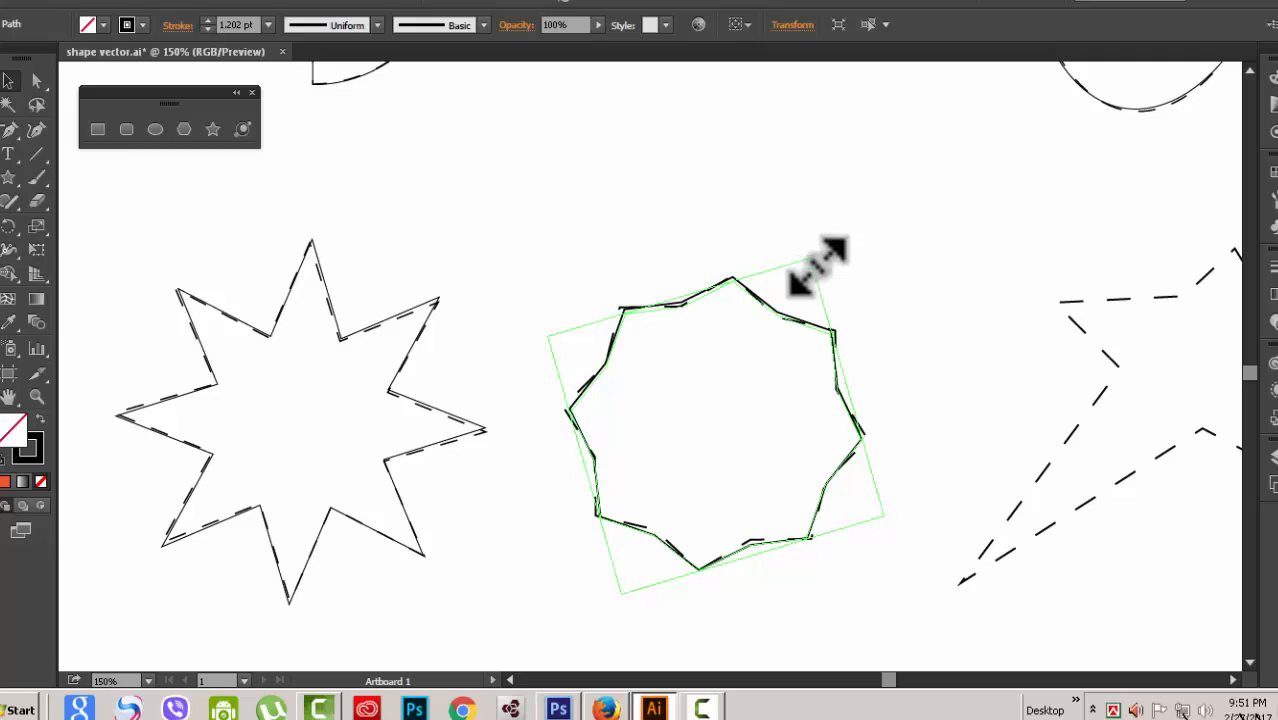
pyautogui.moveTo(628, 603); pyautogui.dragTo(634, 602)
pyautogui.click(926, 425)
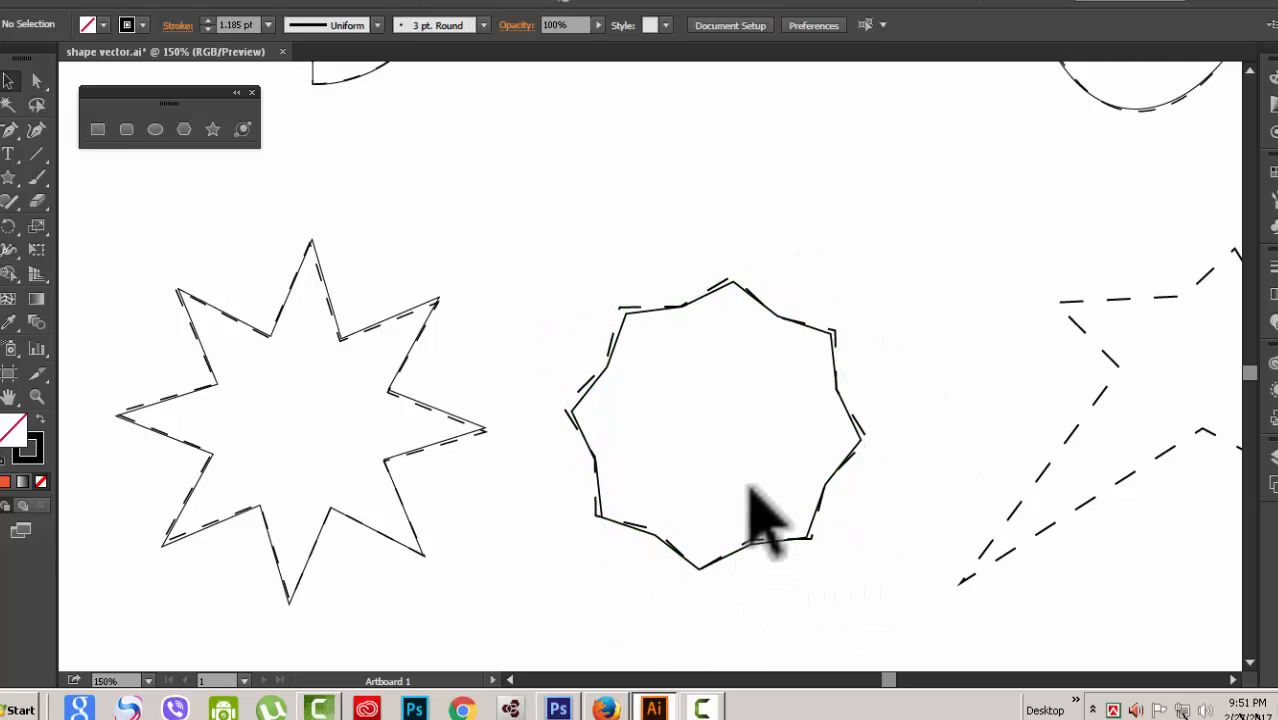
pyautogui.scroll(-3, 778, 490)
pyautogui.scroll(1, 776, 468)
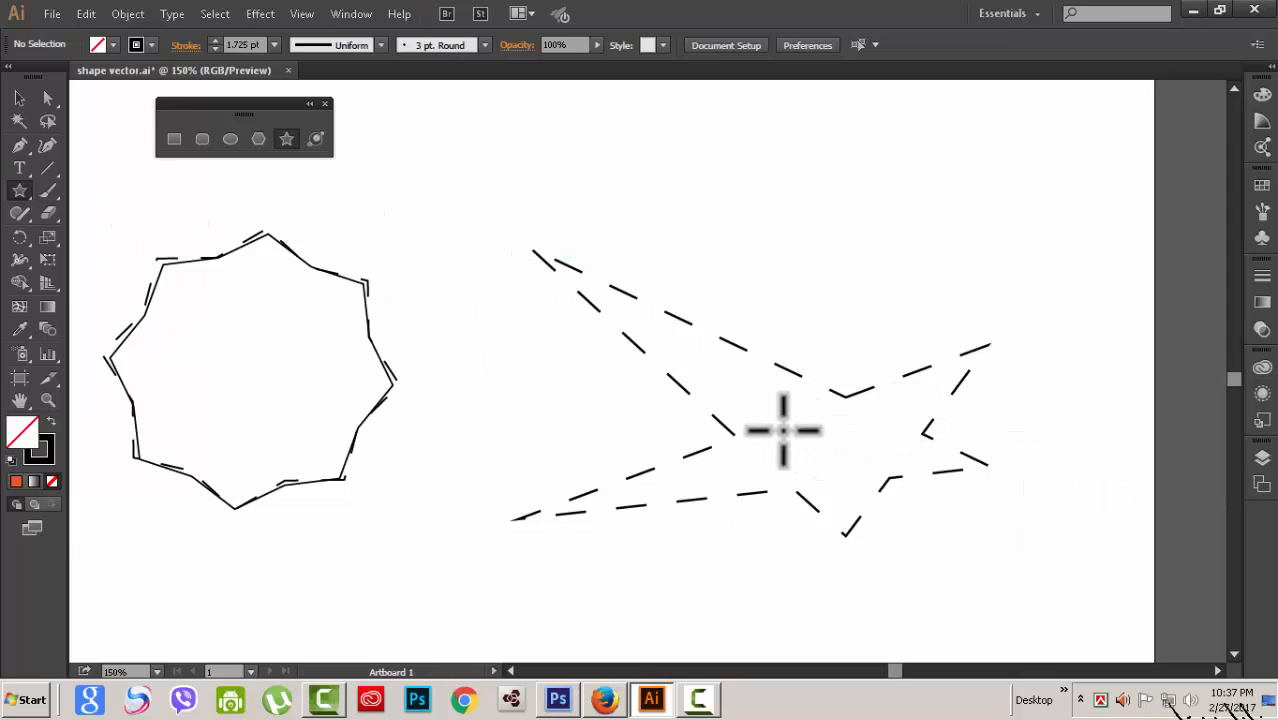
# Create a five-pointed star with a 2 in second radius over the dashed irregular star and widen its upper part with Perspective Distort
pyautogui.click(824, 434)
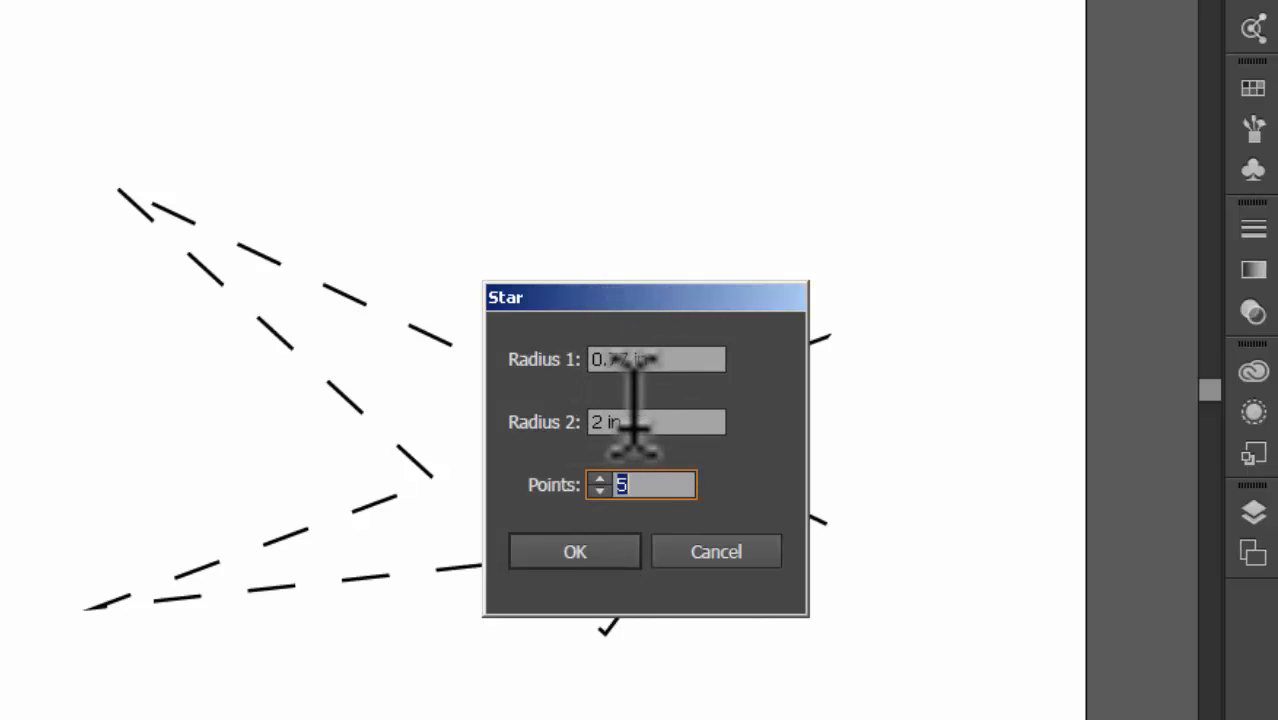
pyautogui.click(603, 556)
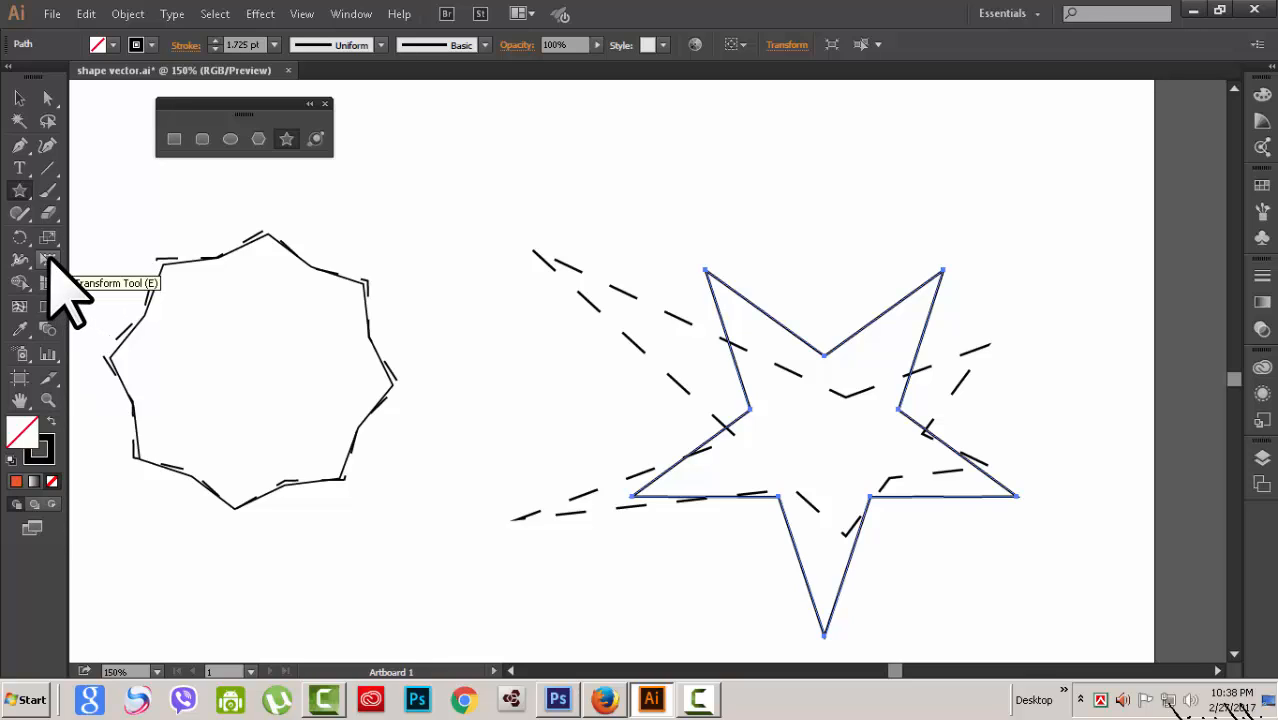
pyautogui.click(48, 259)
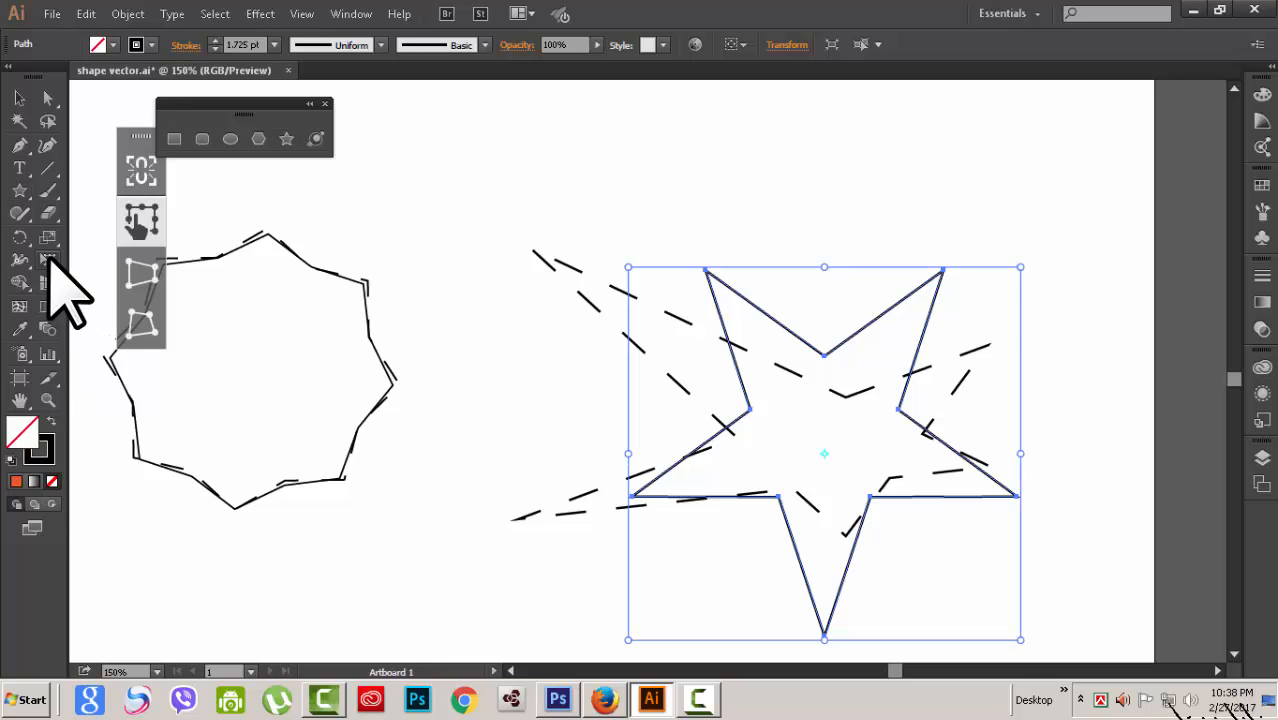
pyautogui.click(150, 280)
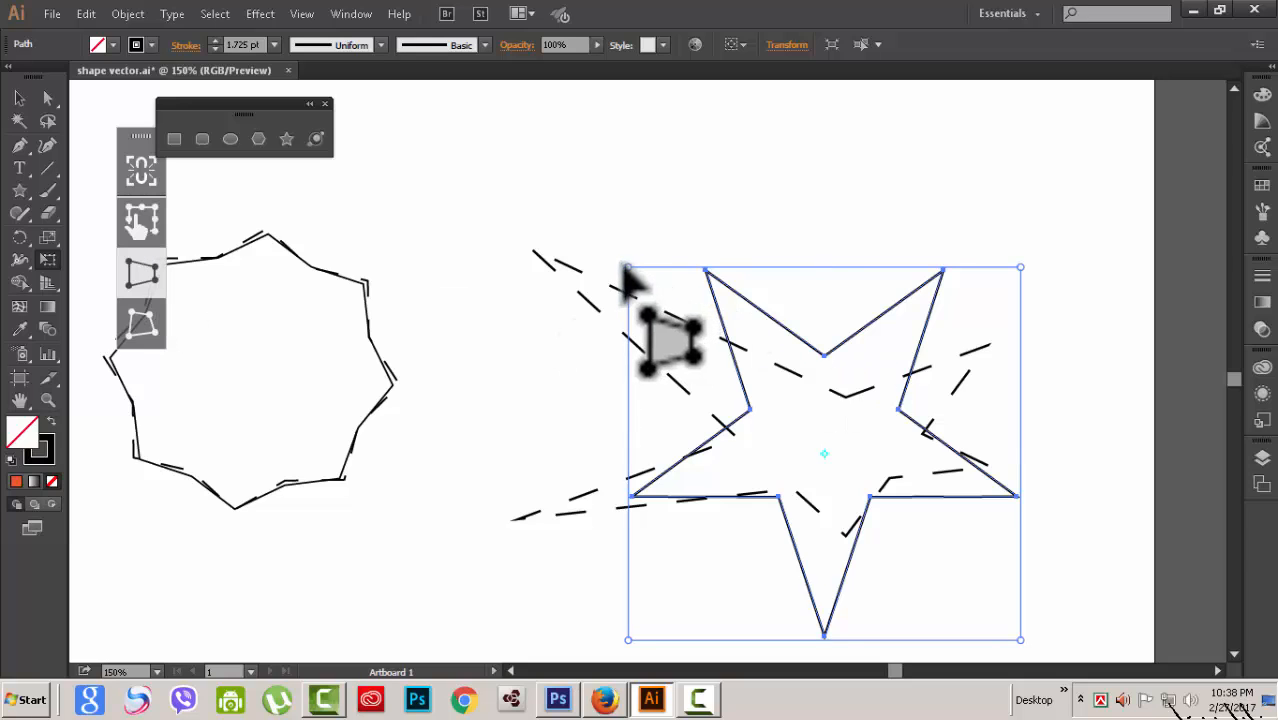
pyautogui.moveTo(628, 268); pyautogui.dragTo(440, 224)
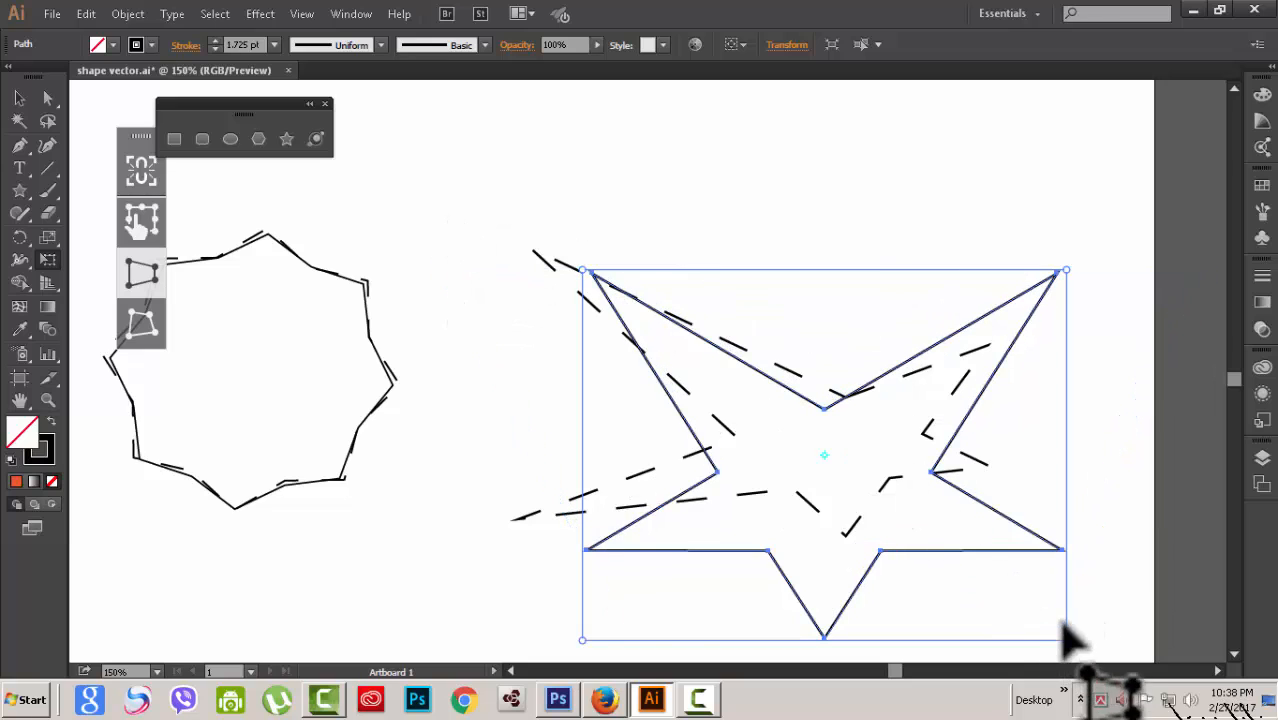
# Shrink the star's right side in perspective and move the star onto the dashed irregular outline
pyautogui.moveTo(1064, 636); pyautogui.dragTo(1048, 566)
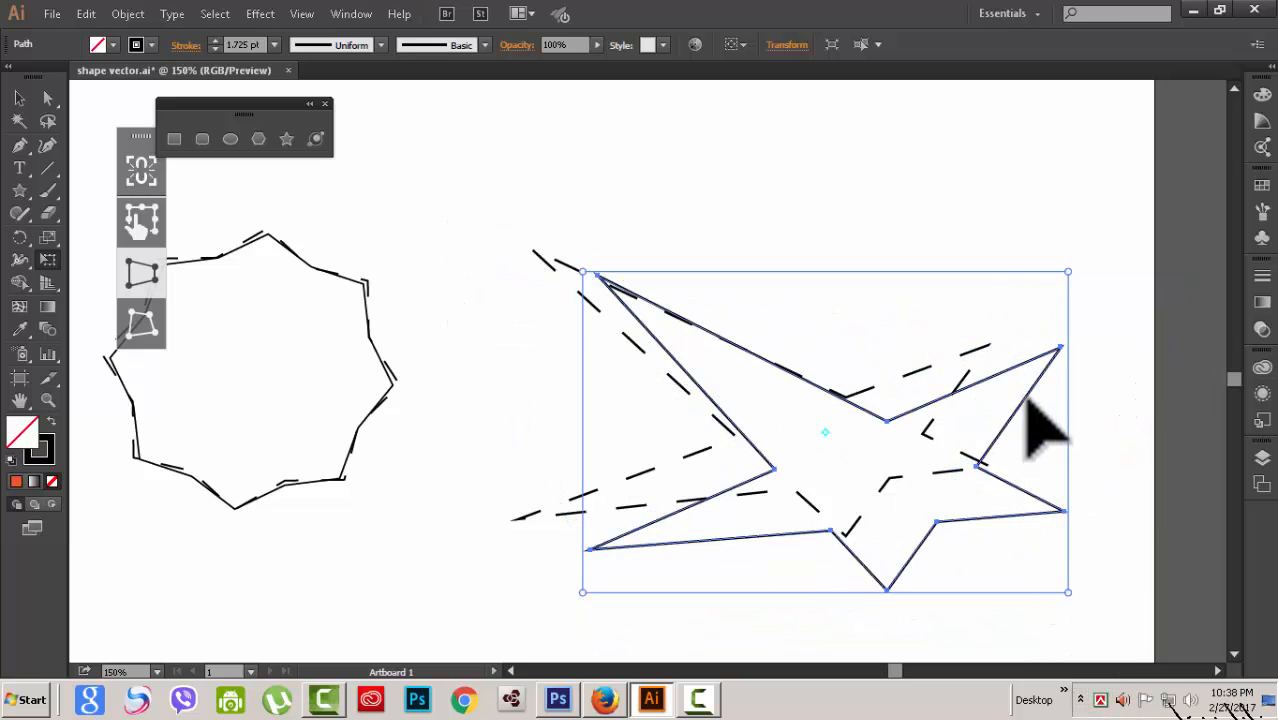
pyautogui.moveTo(1018, 395); pyautogui.dragTo(956, 382)
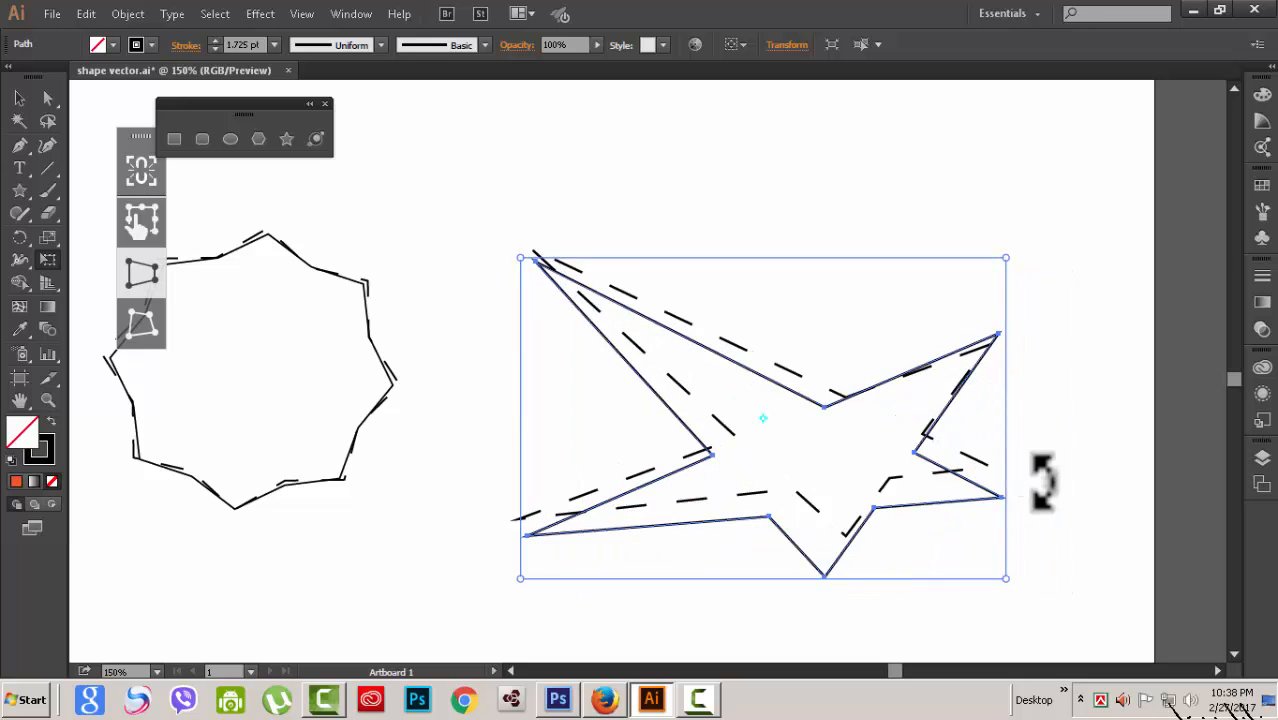
pyautogui.moveTo(1005, 578); pyautogui.dragTo(1006, 549)
pyautogui.moveTo(985, 385); pyautogui.dragTo(977, 368)
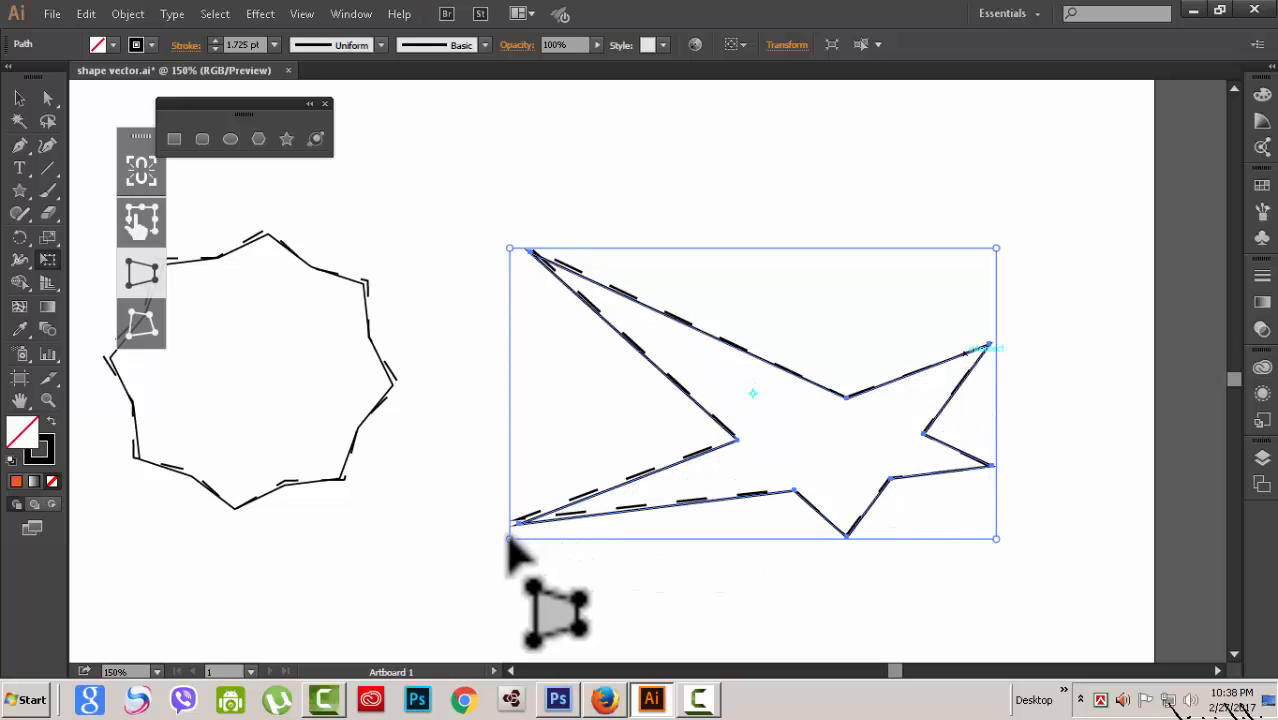
# Fine-tune the irregular star's corners and position to fit the dashed tips, and deselect it
pyautogui.moveTo(511, 539); pyautogui.dragTo(507, 532)
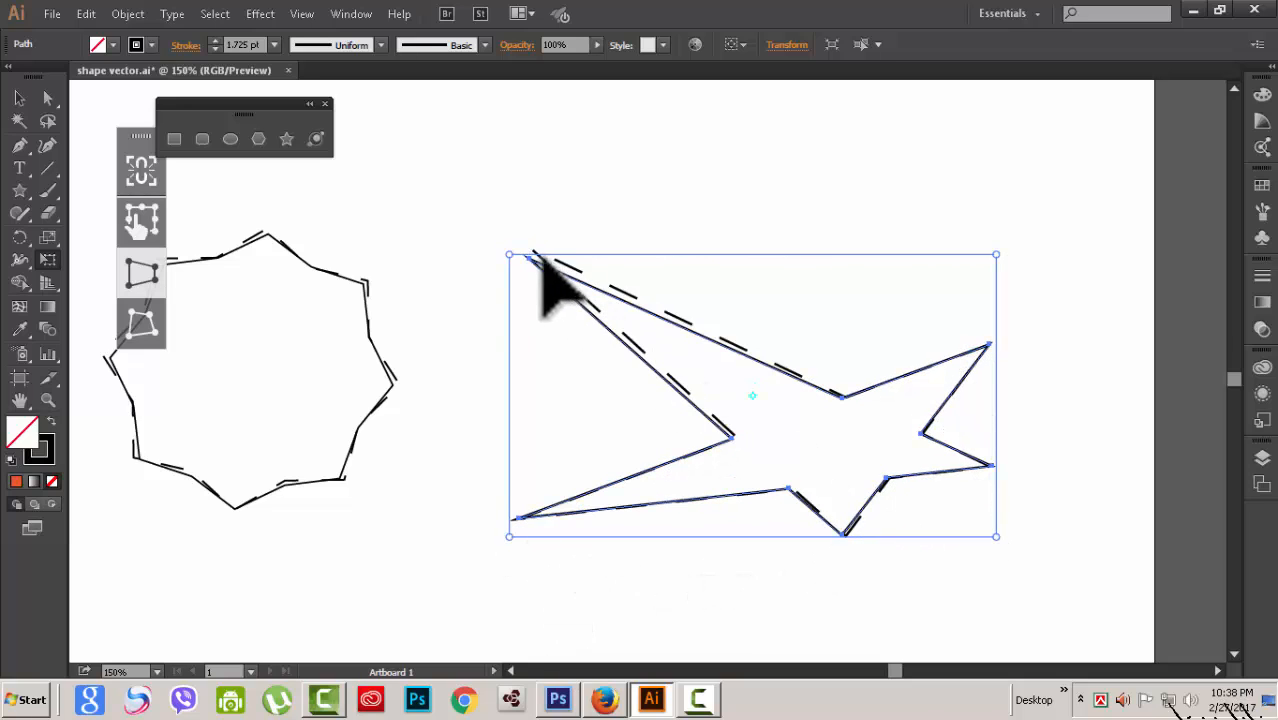
pyautogui.moveTo(511, 254)
pyautogui.mouseDown()
pyautogui.moveTo(517, 244)
pyautogui.moveTo(518, 257)
pyautogui.mouseUp()
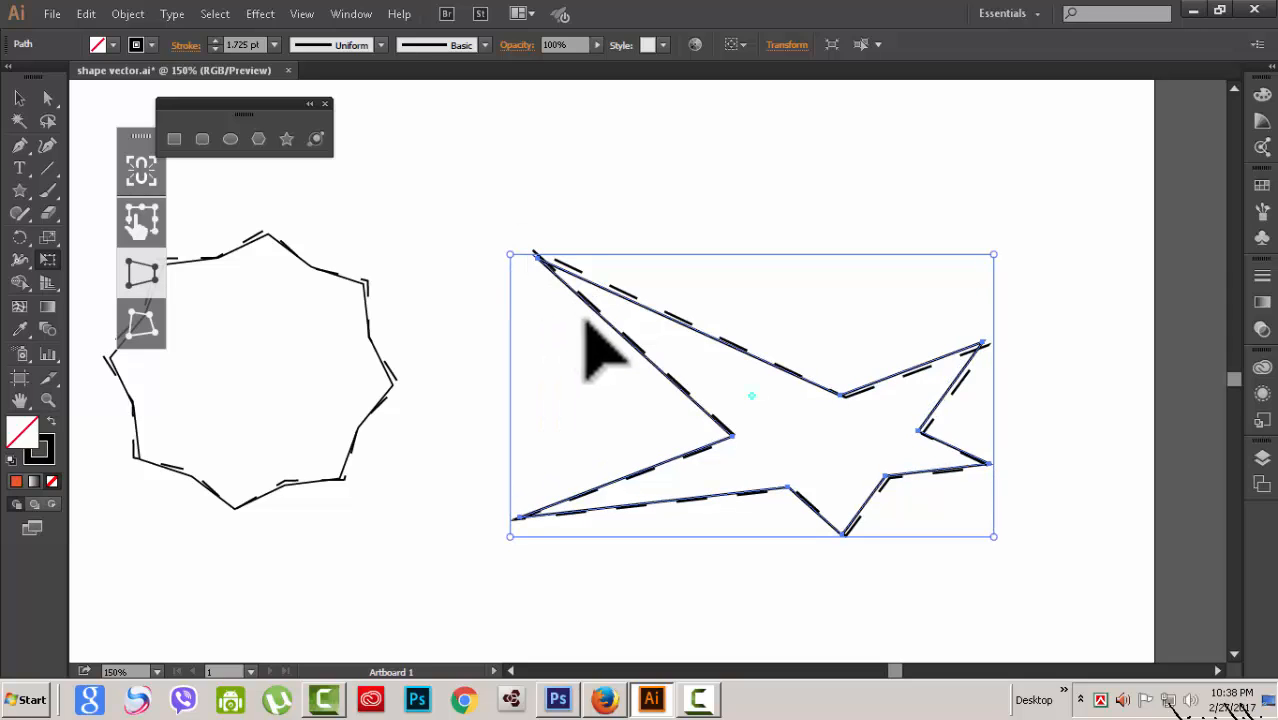
pyautogui.moveTo(843, 395); pyautogui.dragTo(850, 394)
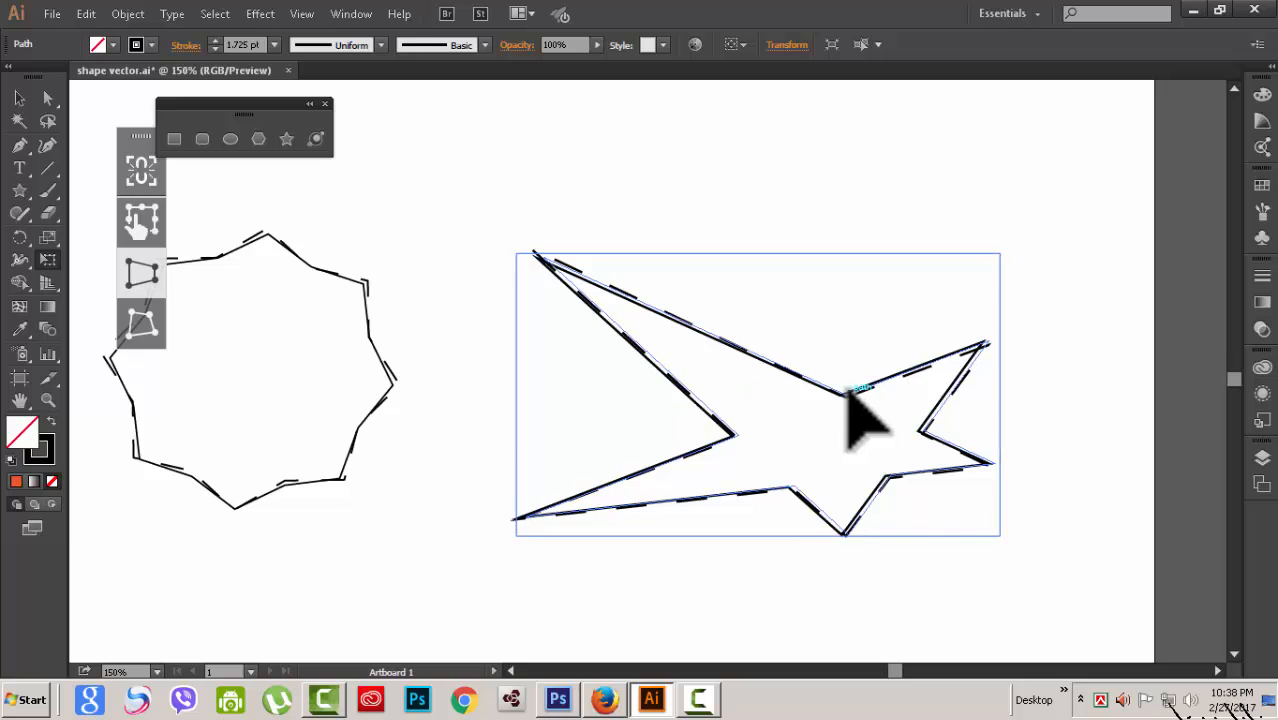
pyautogui.moveTo(1000, 536); pyautogui.dragTo(991, 536)
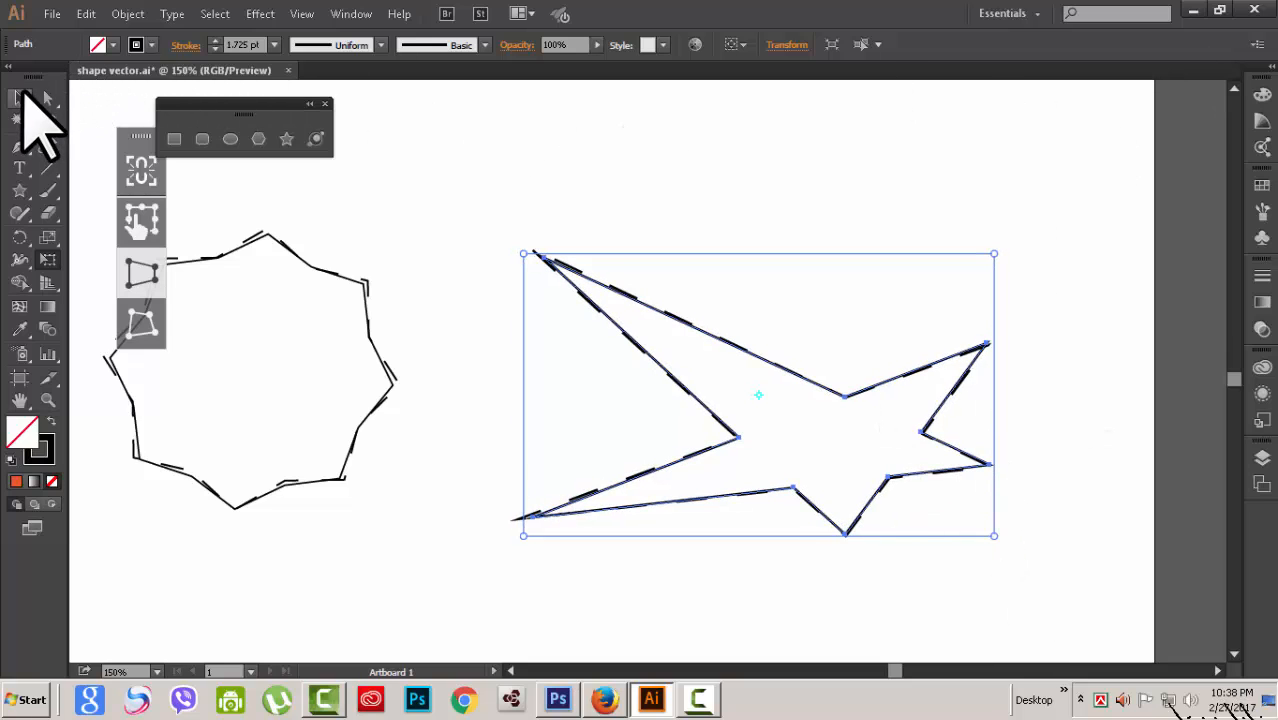
pyautogui.click(22, 95)
pyautogui.click(1011, 229)
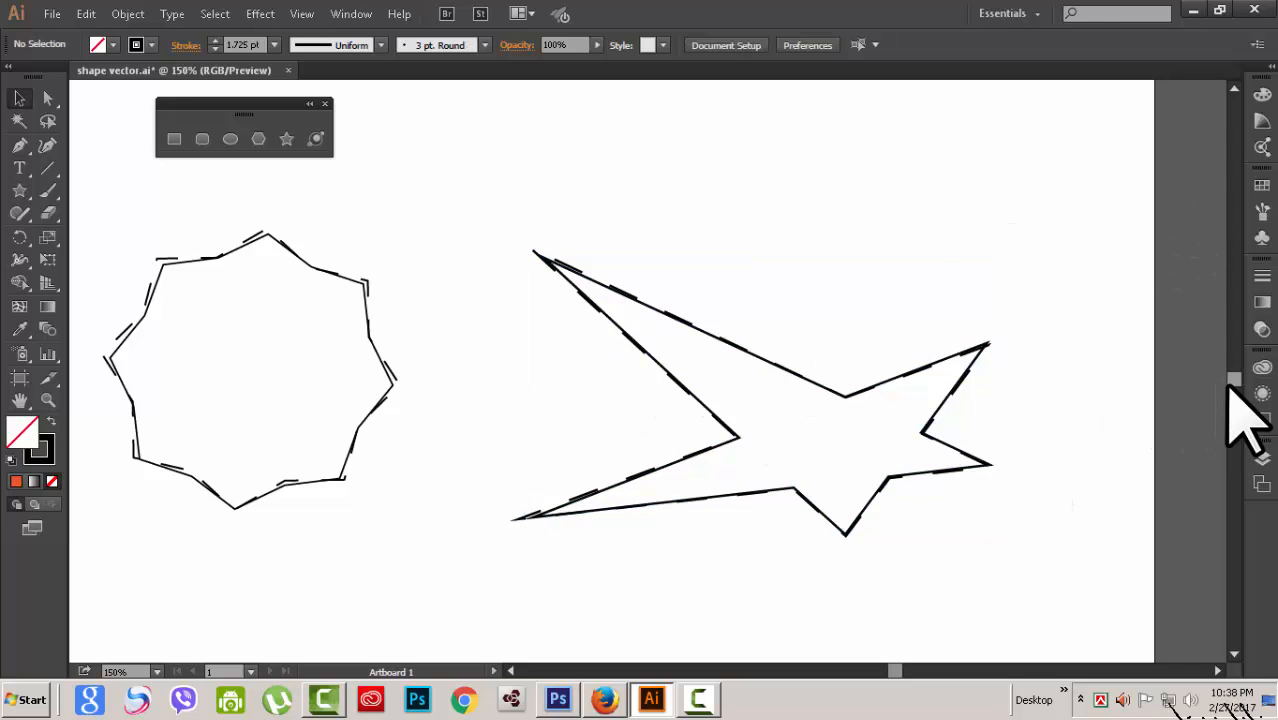
# Draw a hexagon from the center of the dashed hexagon, resize it to fit the outline, and deselect it
pyautogui.moveTo(900, 671); pyautogui.dragTo(868, 667)
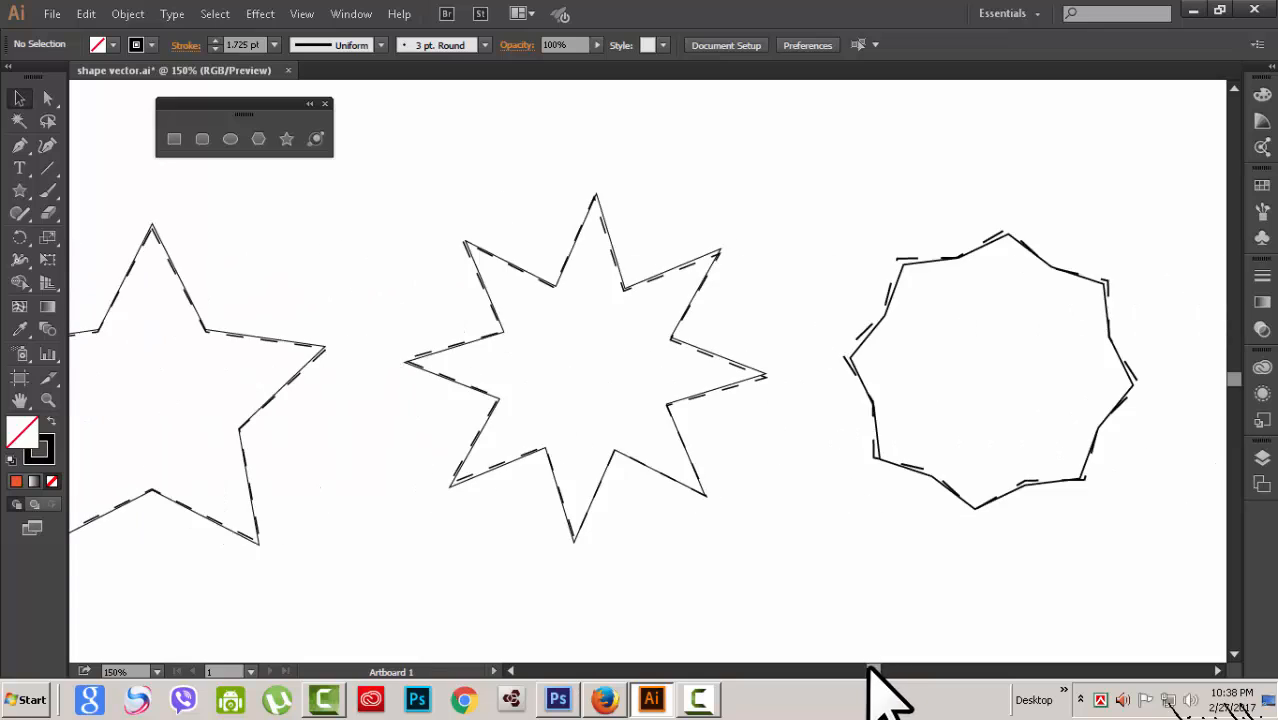
pyautogui.moveTo(1234, 379); pyautogui.dragTo(1236, 397)
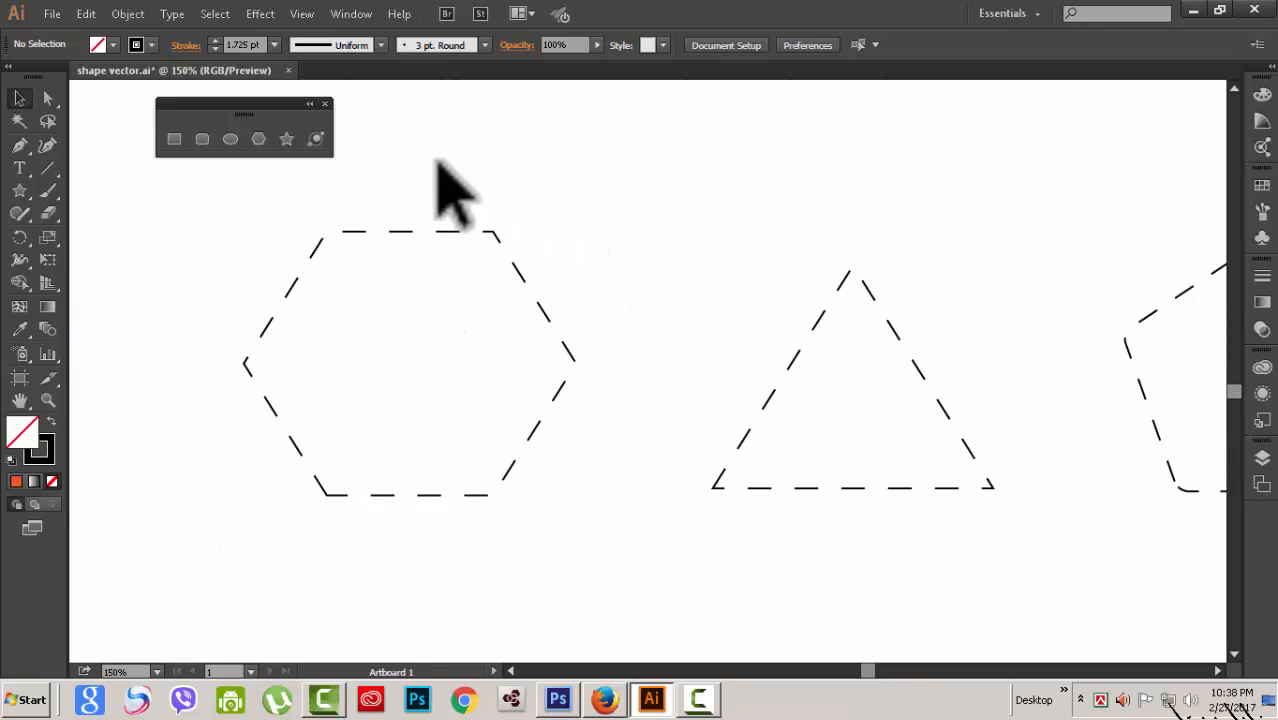
pyautogui.click(258, 138)
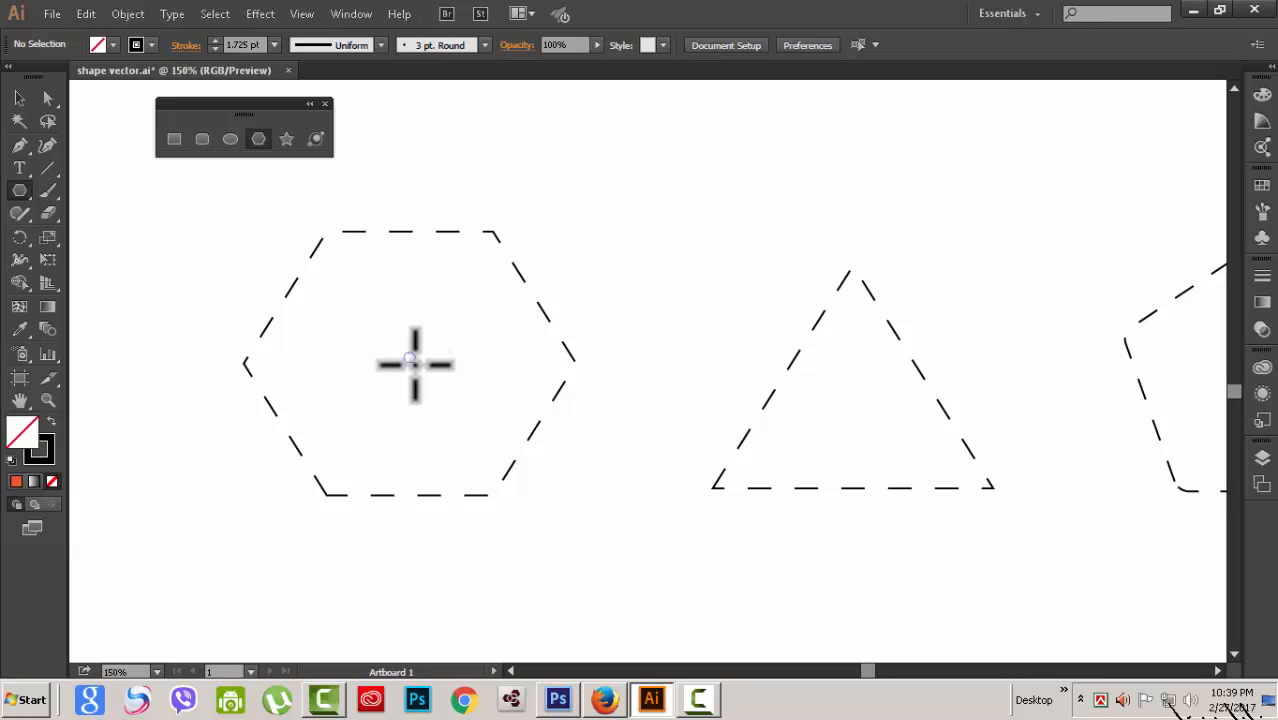
pyautogui.moveTo(427, 387); pyautogui.dragTo(491, 491)
pyautogui.press('v')
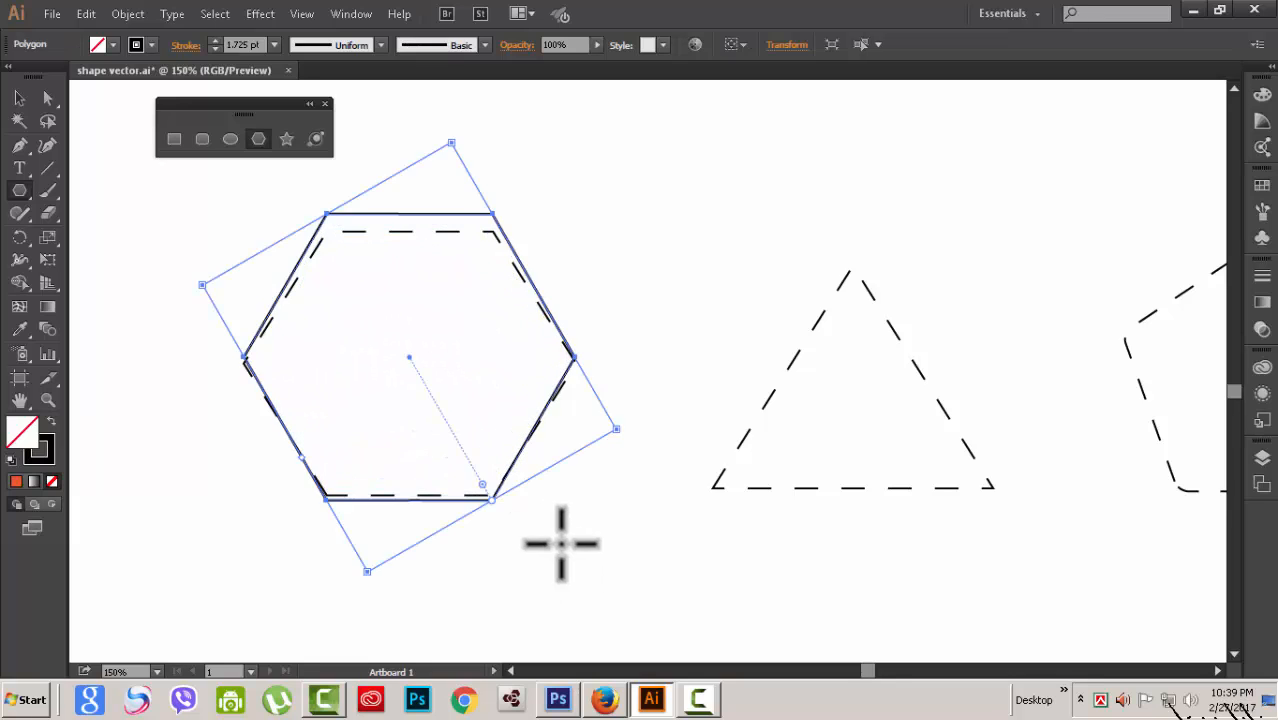
pyautogui.moveTo(256, 370); pyautogui.dragTo(246, 370)
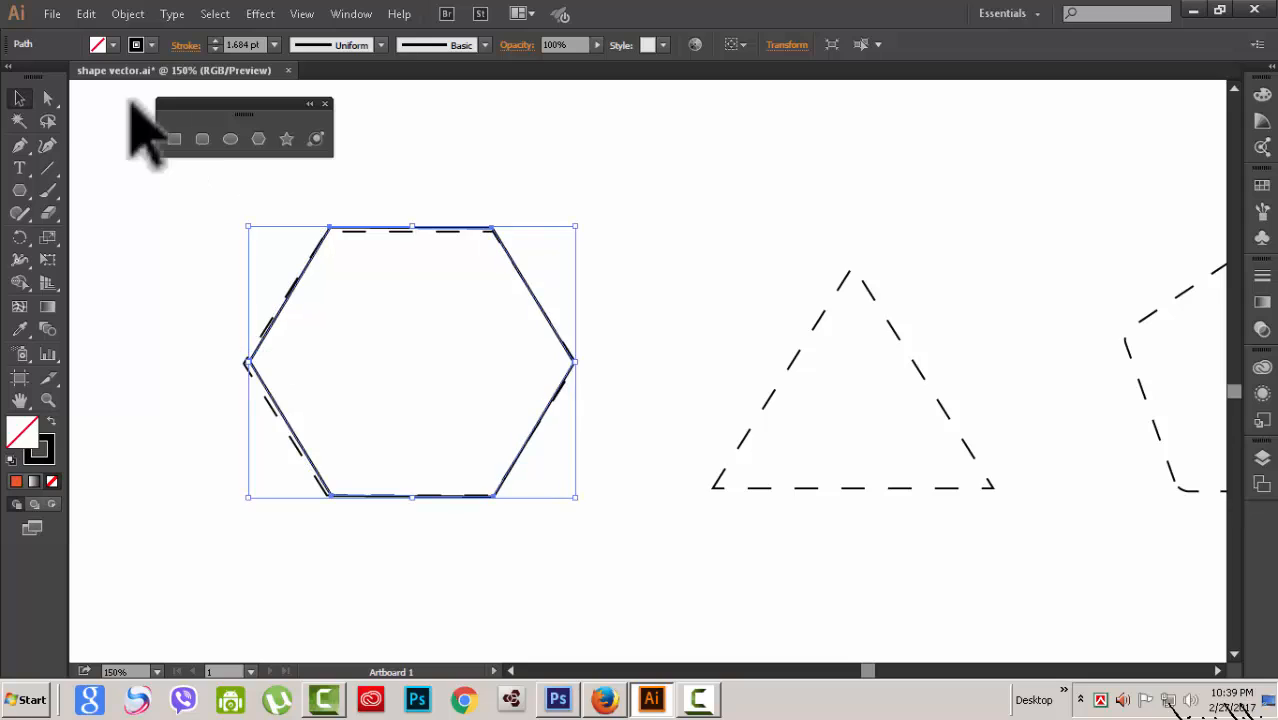
pyautogui.click(465, 171)
# Draw a three-sided polygon from the center of the dashed triangle, turned upright and extended to its lower corners
pyautogui.click(258, 139)
pyautogui.hscroll(3, 474, 251)
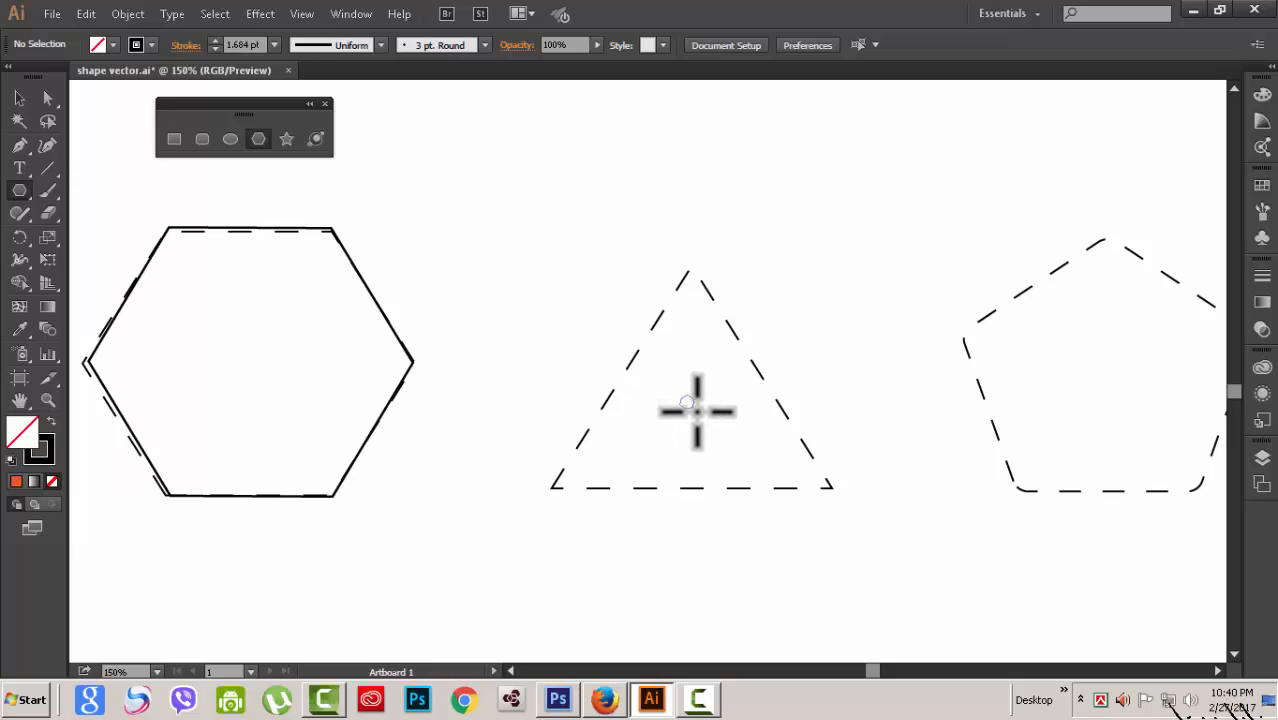
pyautogui.moveTo(707, 424); pyautogui.dragTo(730, 473)
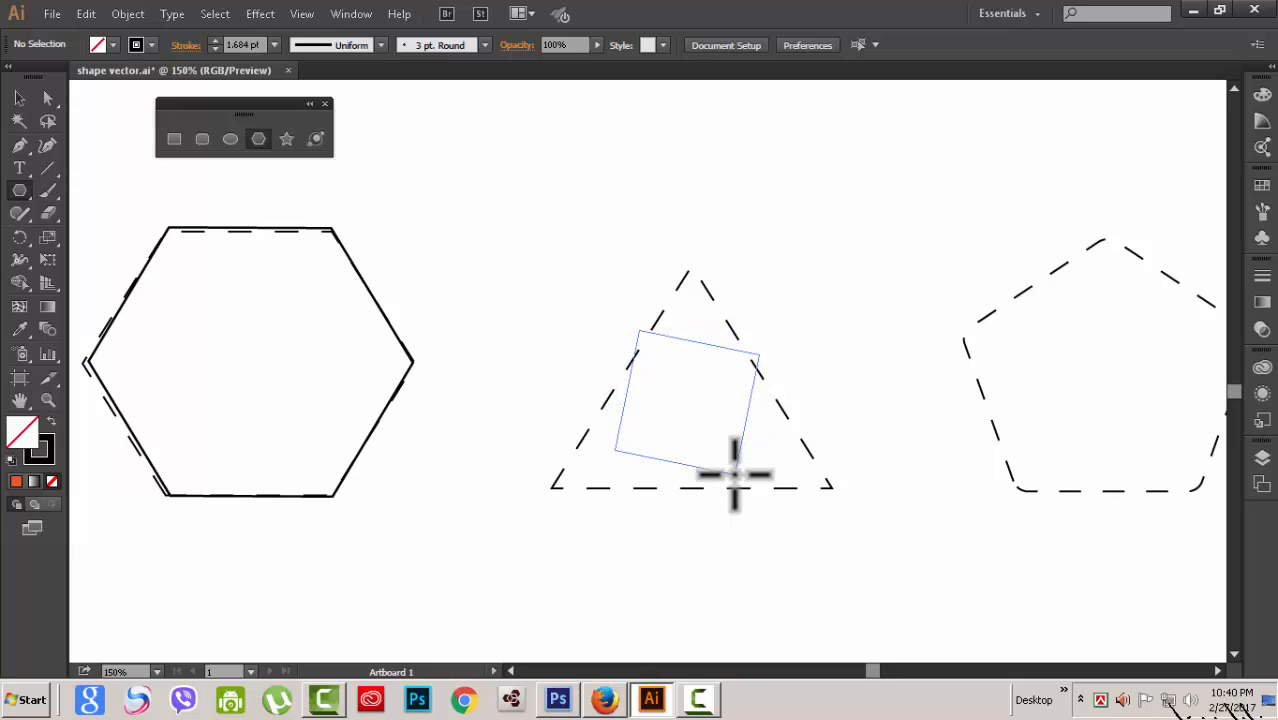
pyautogui.press('Down')
pyautogui.moveTo(735, 475)
pyautogui.mouseDown()
pyautogui.moveTo(713, 481)
pyautogui.moveTo(799, 467)
pyautogui.moveTo(836, 494)
pyautogui.moveTo(816, 480)
pyautogui.moveTo(826, 483)
pyautogui.mouseUp()
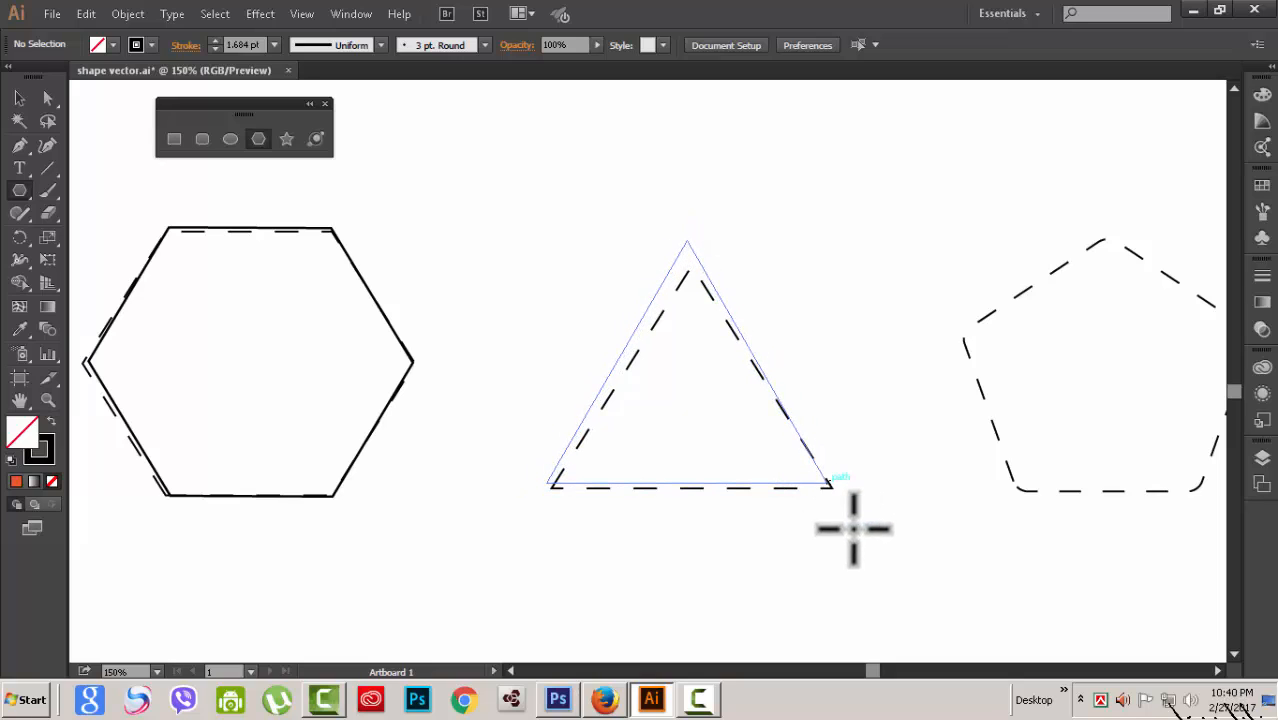
# Move and resize the new triangle to fit the dashed triangle, and deselect it
pyautogui.click(21, 98)
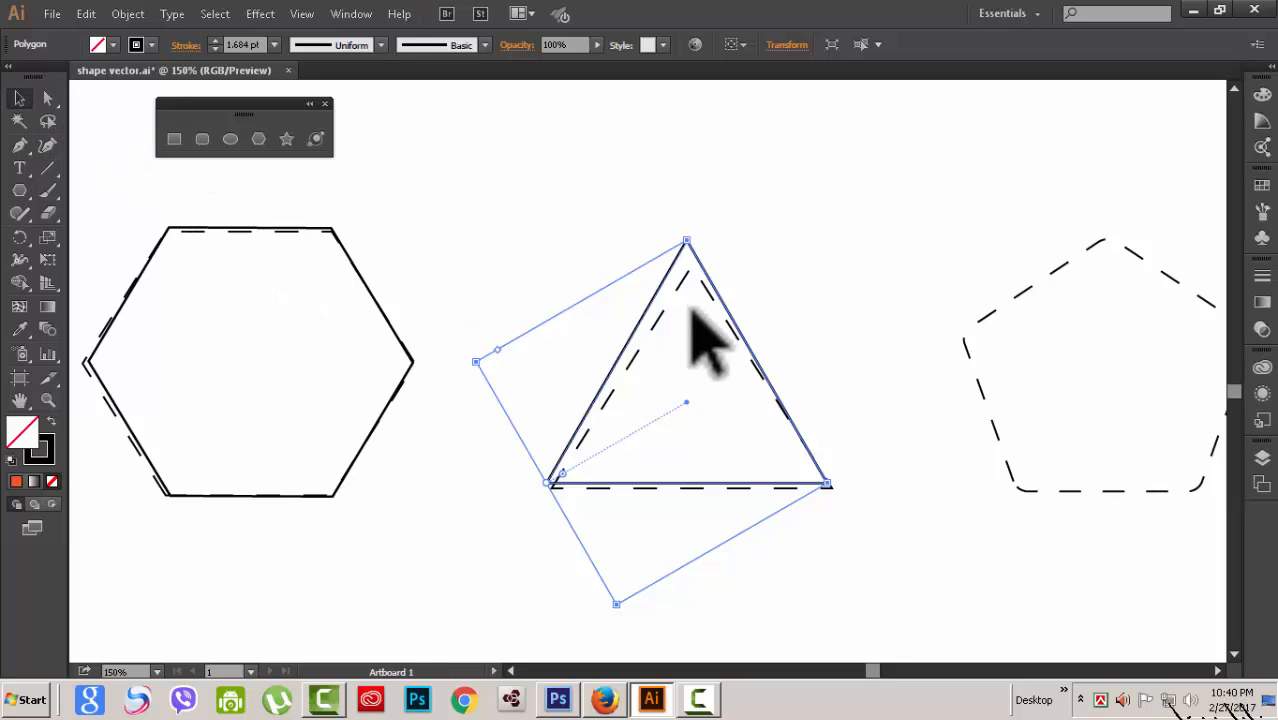
pyautogui.moveTo(677, 256); pyautogui.dragTo(685, 271)
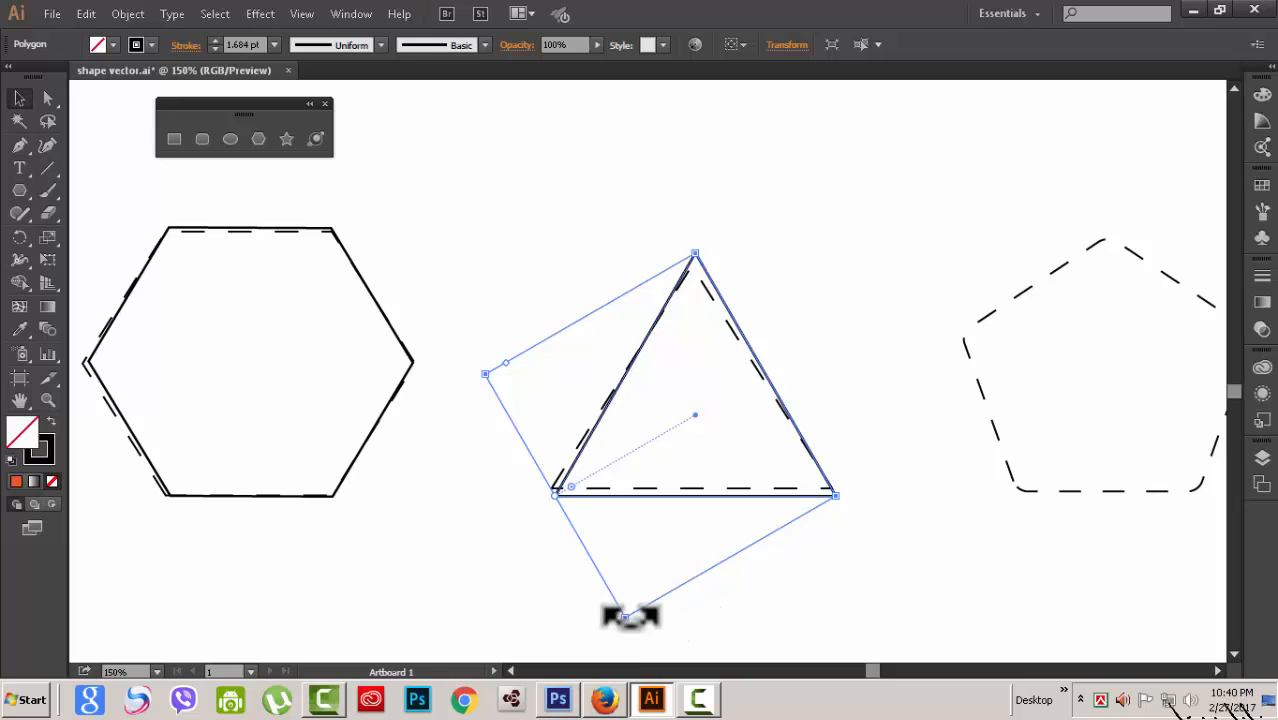
pyautogui.moveTo(625, 615); pyautogui.dragTo(634, 612)
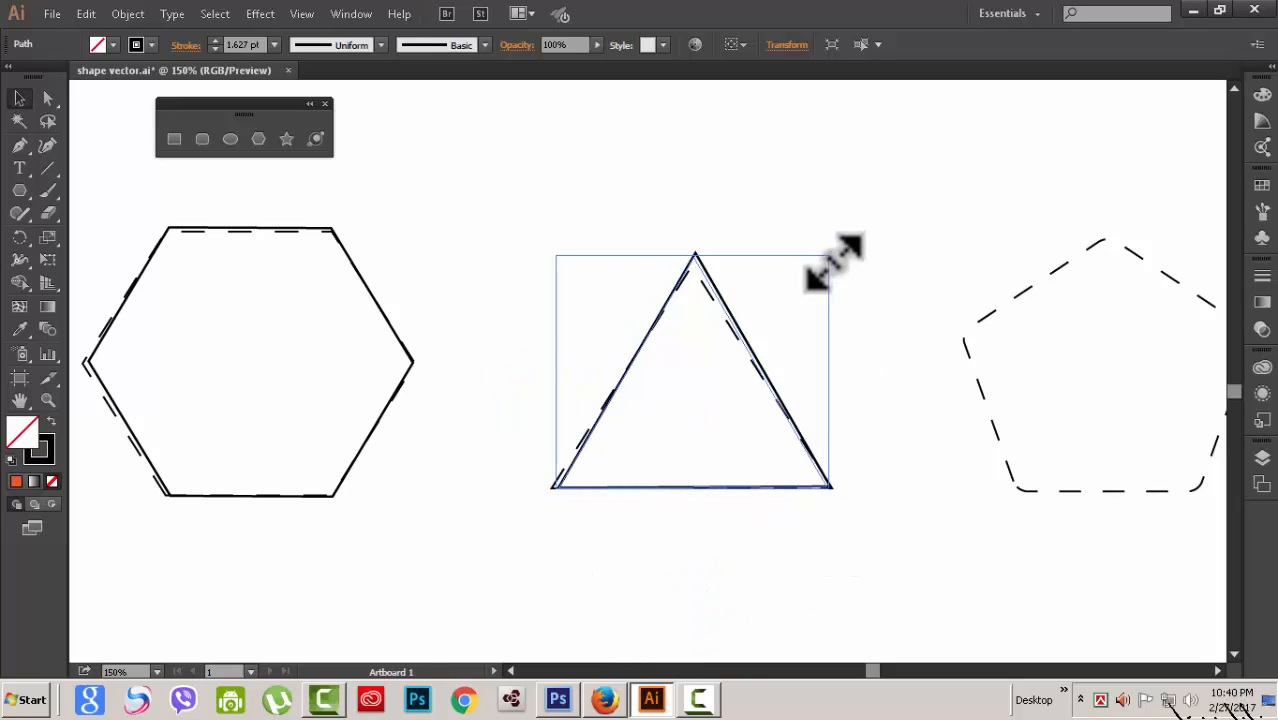
pyautogui.click(877, 352)
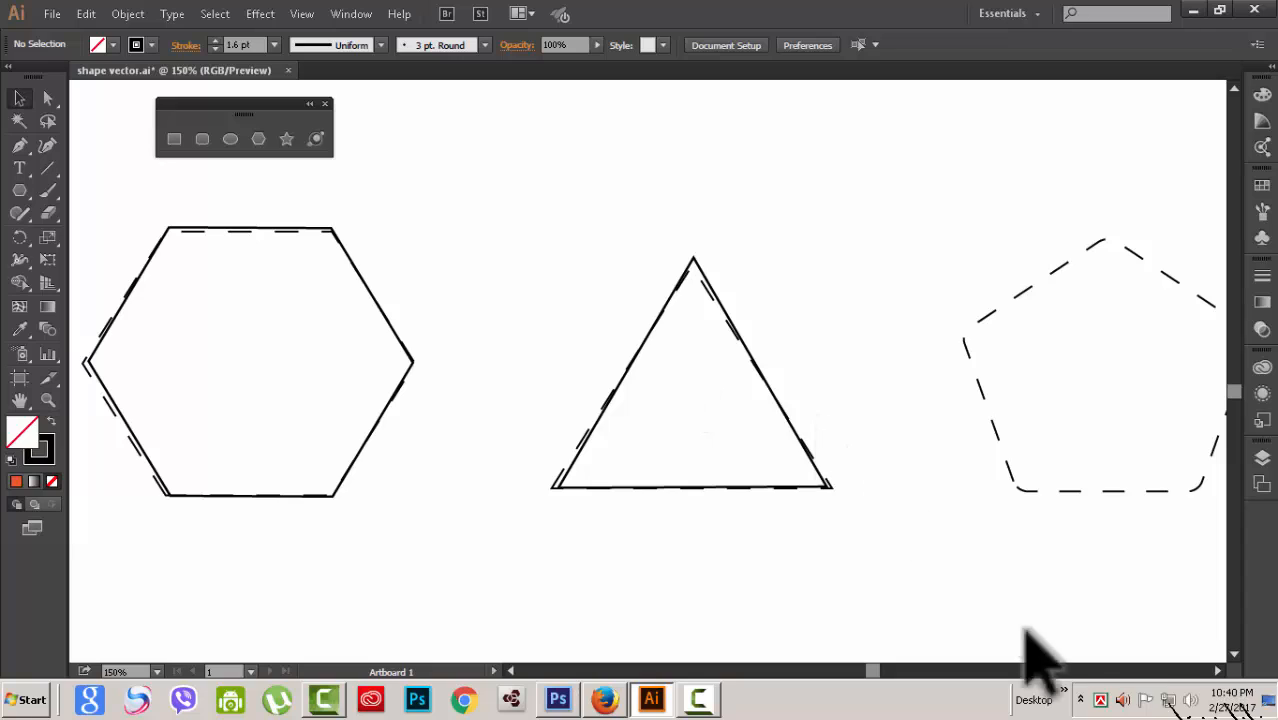
# Draw a five-sided polygon from the center of the dashed pentagon, with its base level and its size about the same
pyautogui.moveTo(874, 672); pyautogui.dragTo(880, 672)
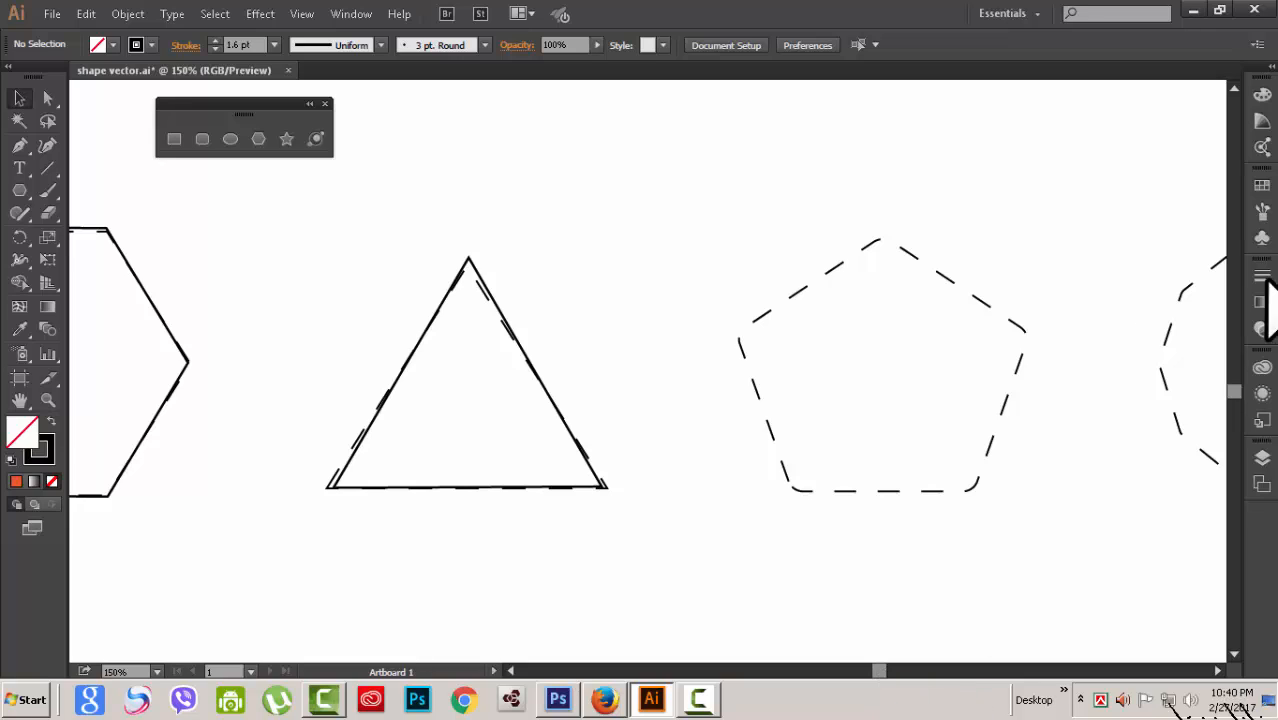
pyautogui.click(258, 139)
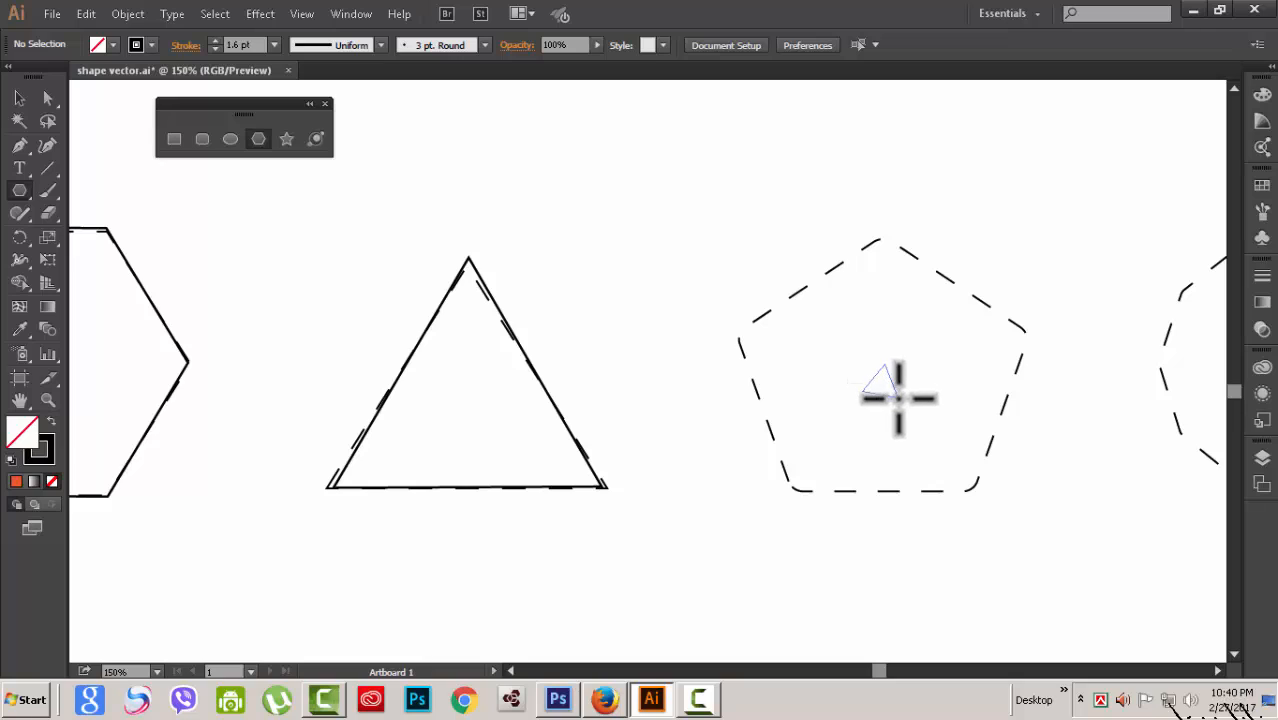
pyautogui.moveTo(906, 404); pyautogui.dragTo(962, 433)
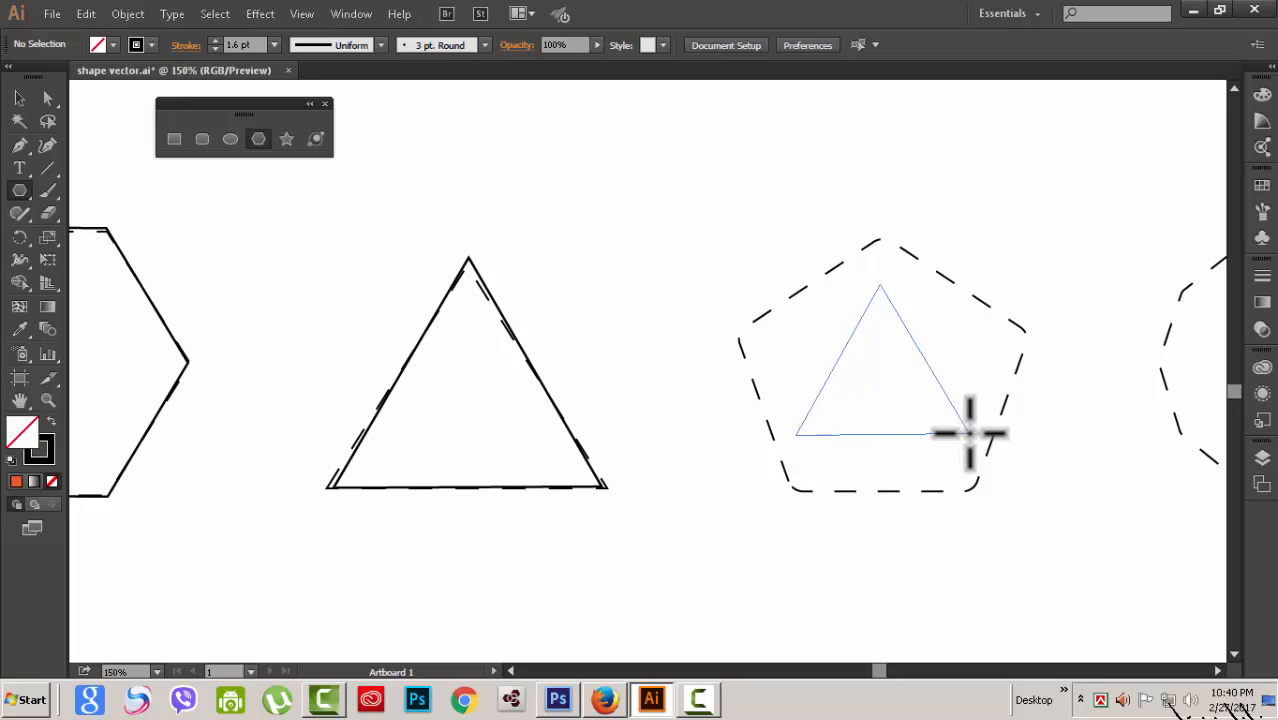
pyautogui.press('Up')
pyautogui.moveTo(969, 433)
pyautogui.mouseDown()
pyautogui.moveTo(986, 398)
pyautogui.moveTo(986, 423)
pyautogui.mouseUp()
pyautogui.moveTo(966, 460); pyautogui.dragTo(975, 512)
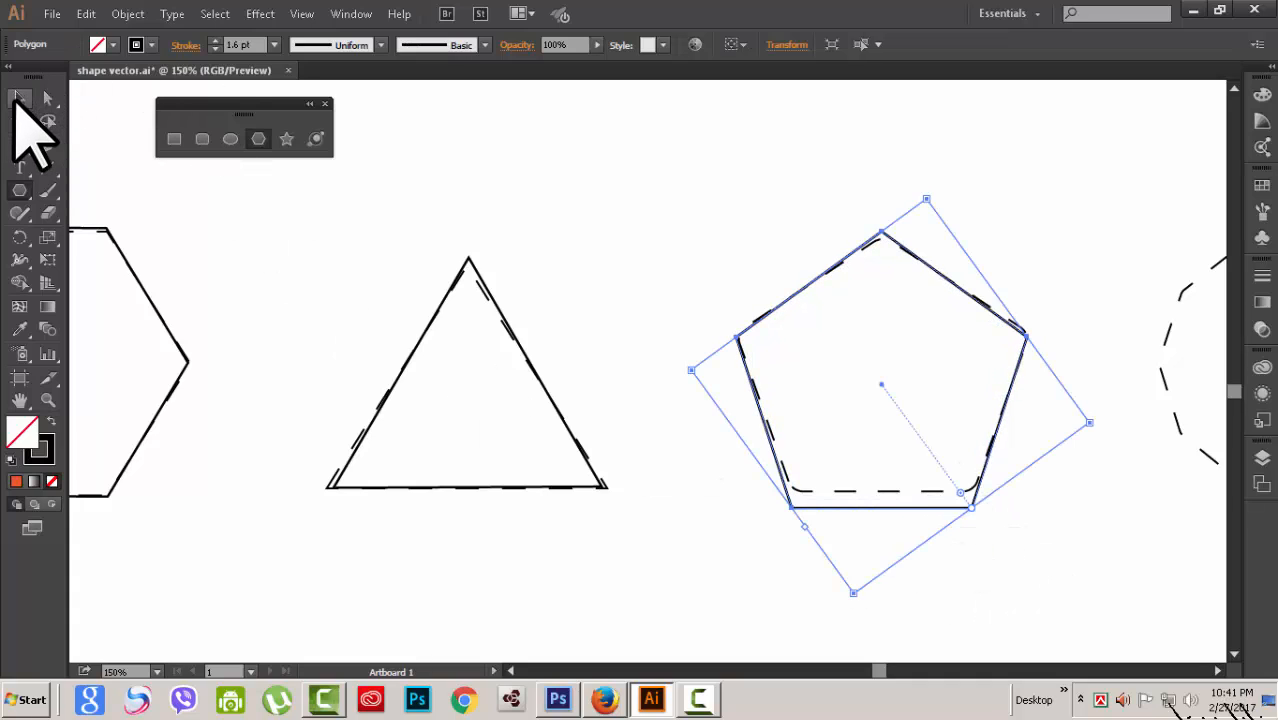
# Scale the new pentagon and adjust its top edge and width to fit the dashed outline
pyautogui.click(19, 97)
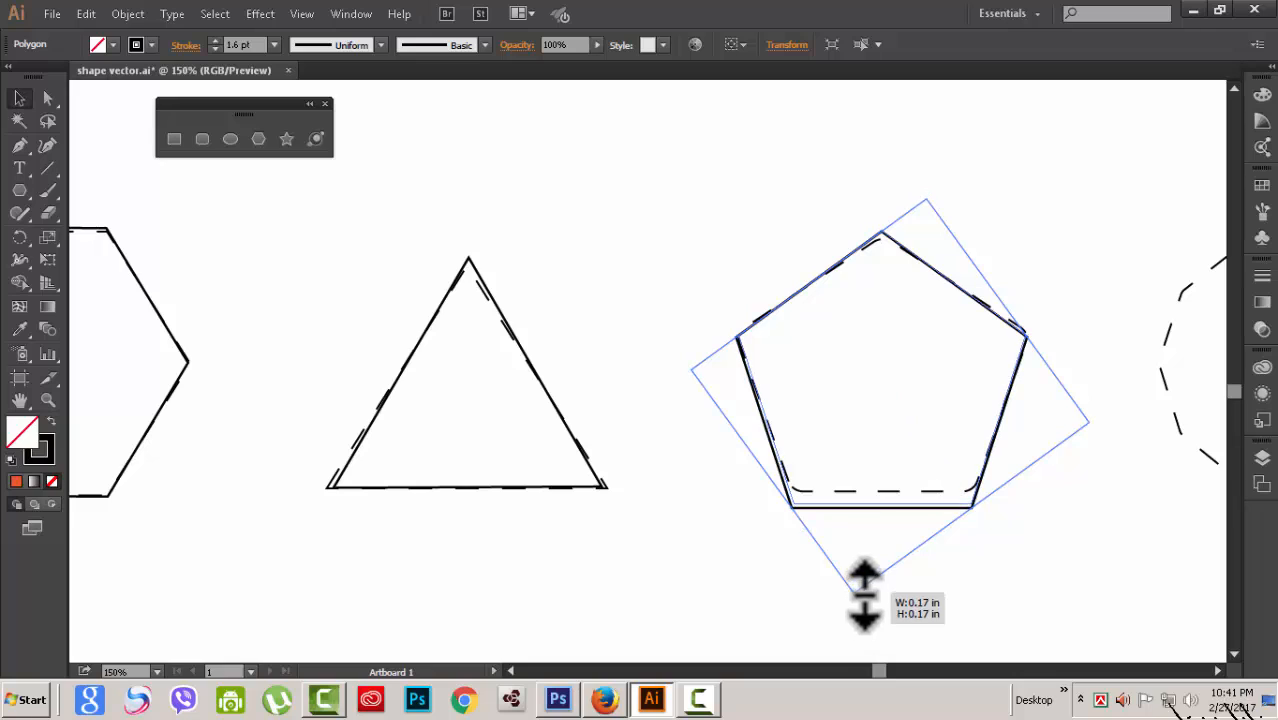
pyautogui.moveTo(864, 595); pyautogui.dragTo(850, 515)
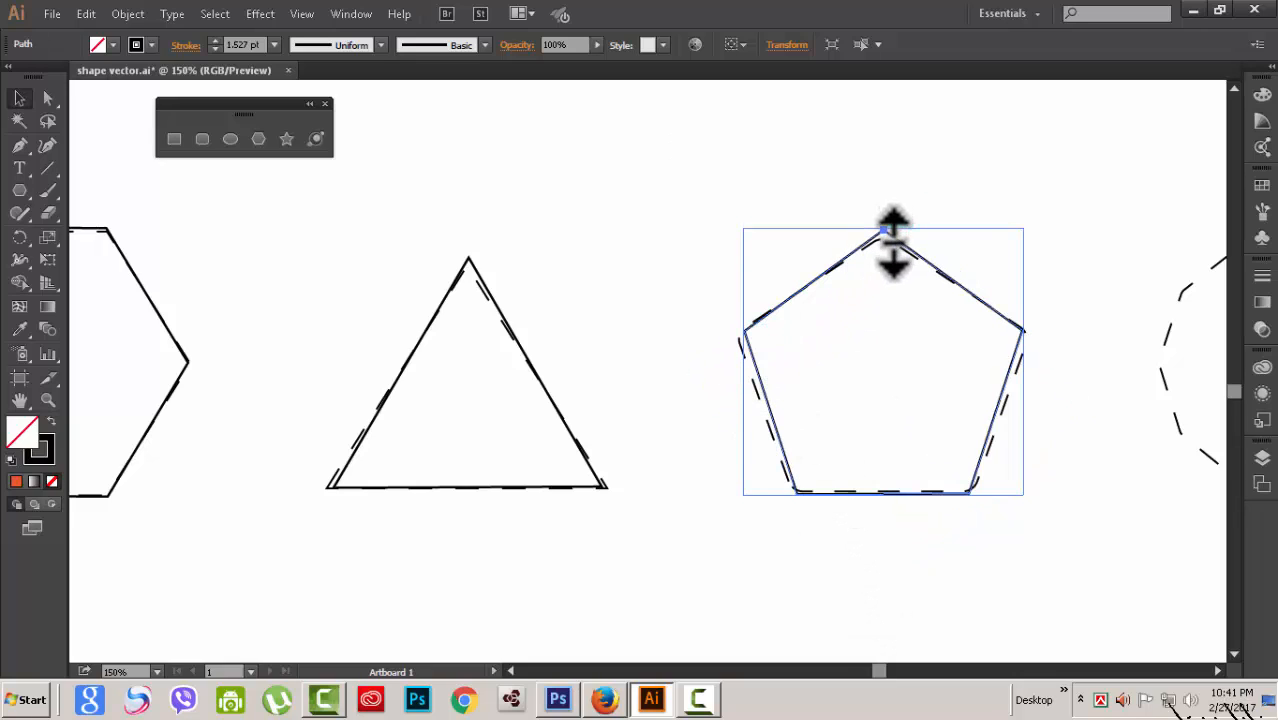
pyautogui.moveTo(892, 238); pyautogui.dragTo(893, 242)
pyautogui.moveTo(1026, 367); pyautogui.dragTo(1031, 367)
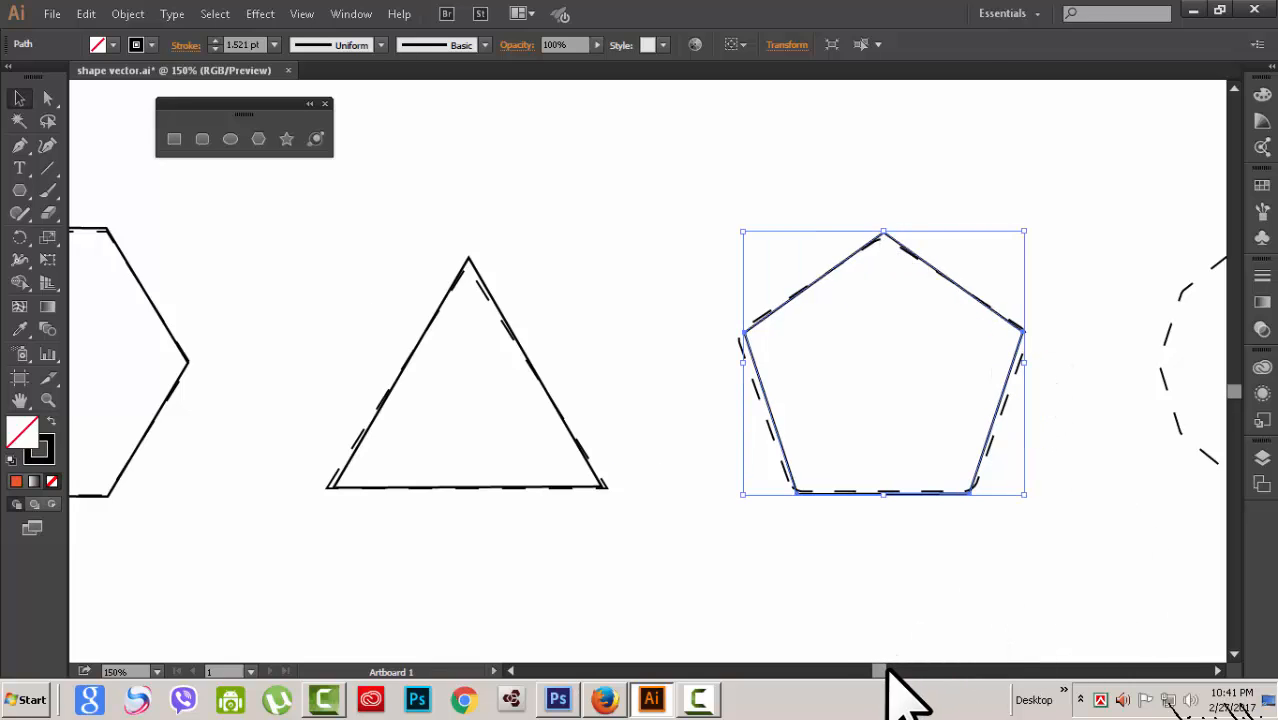
# Draw a 13-sided polygon from the center of the dashed round outline, enlarged and rotated to about match its corners
pyautogui.moveTo(887, 670); pyautogui.dragTo(906, 670)
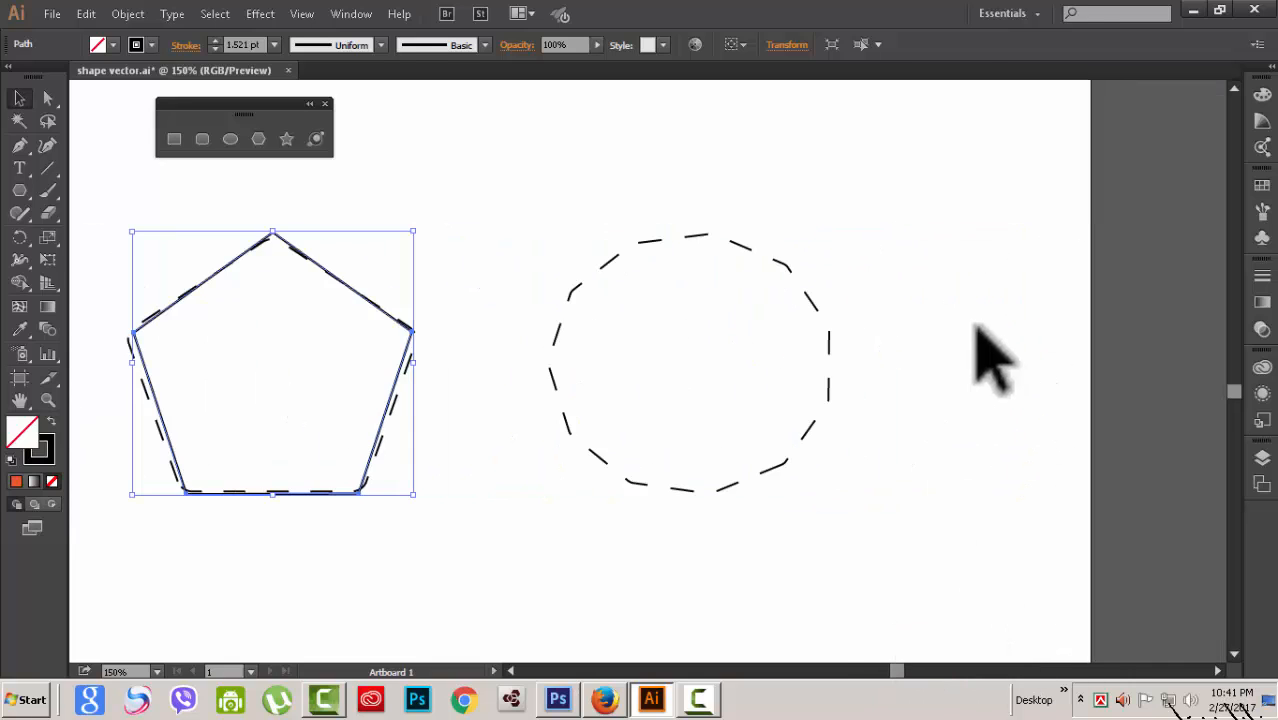
pyautogui.click(259, 138)
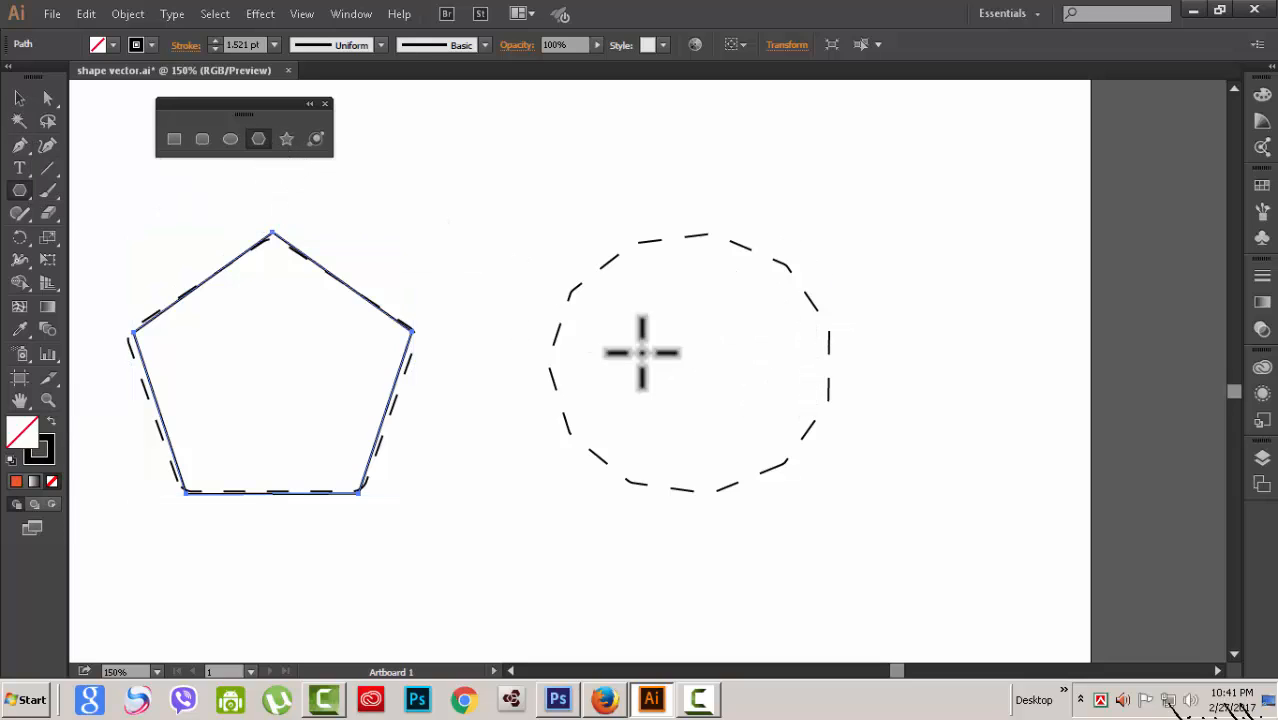
pyautogui.moveTo(696, 361); pyautogui.dragTo(794, 452)
pyautogui.press('Up')
pyautogui.press('Up')
pyautogui.press('Up')
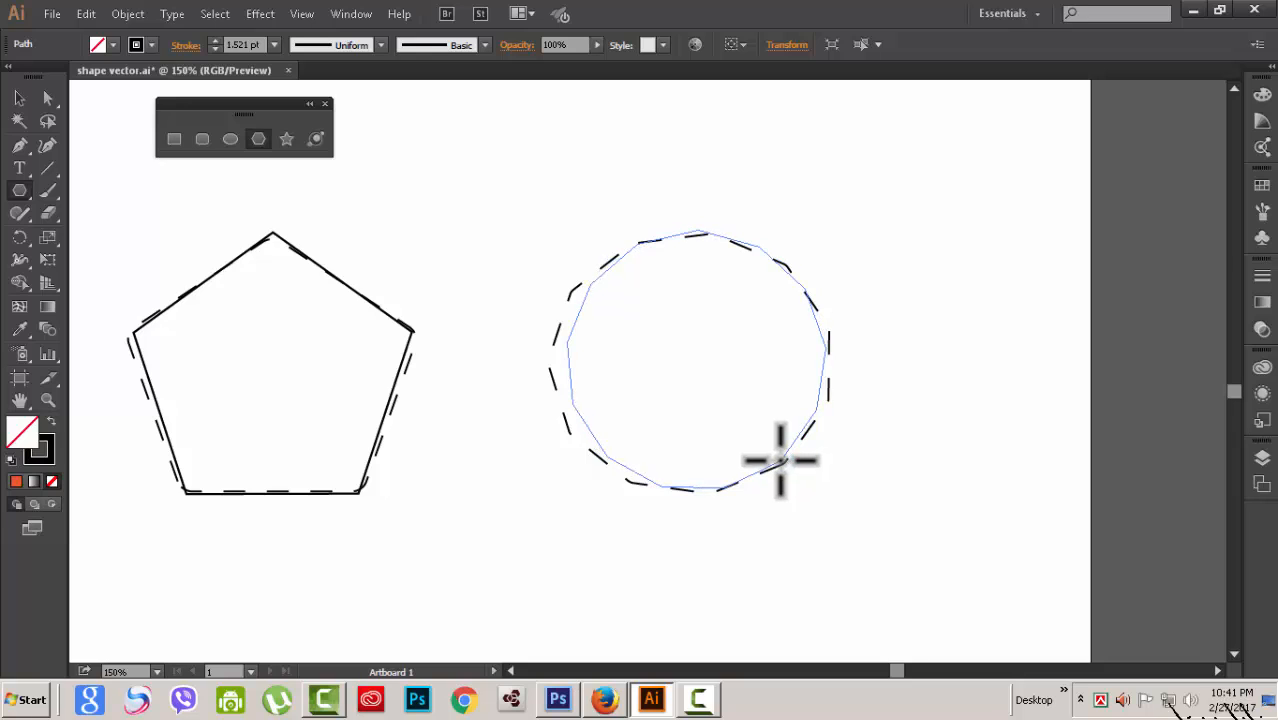
pyautogui.moveTo(763, 478); pyautogui.dragTo(834, 393)
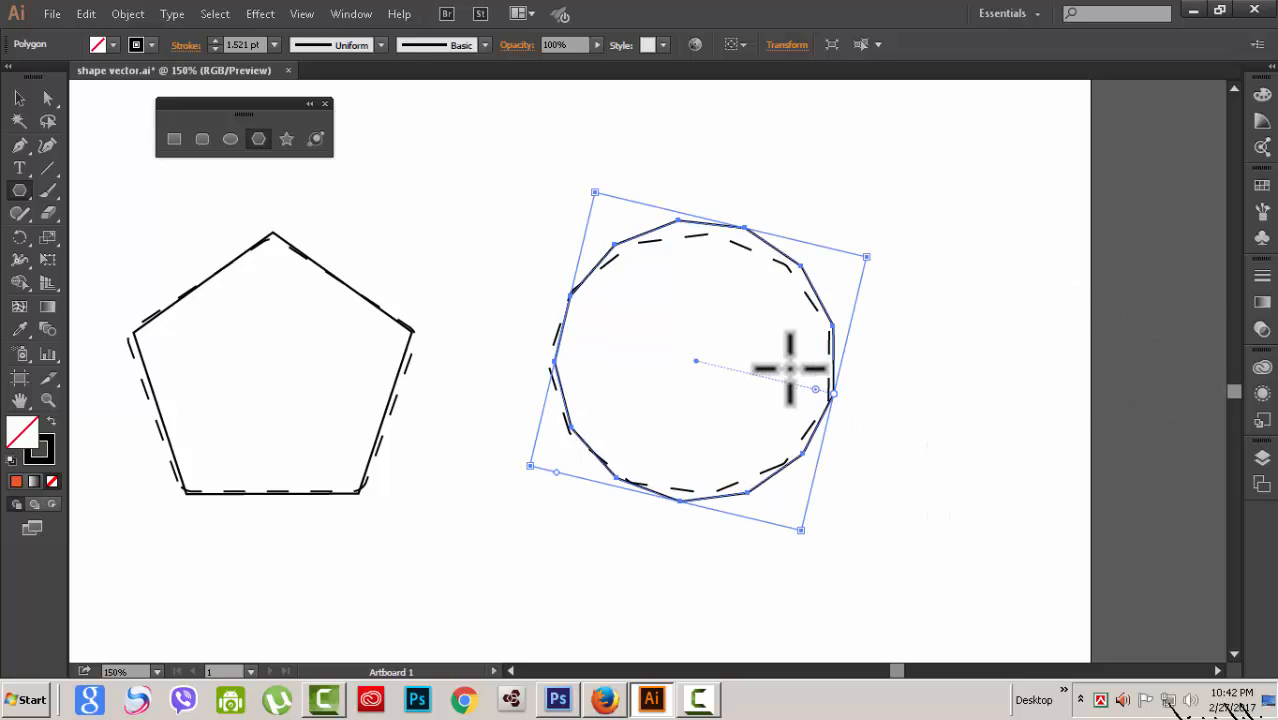
# Resize the new many-sided polygon so it fits the dashed outline, and deselect it
pyautogui.click(19, 97)
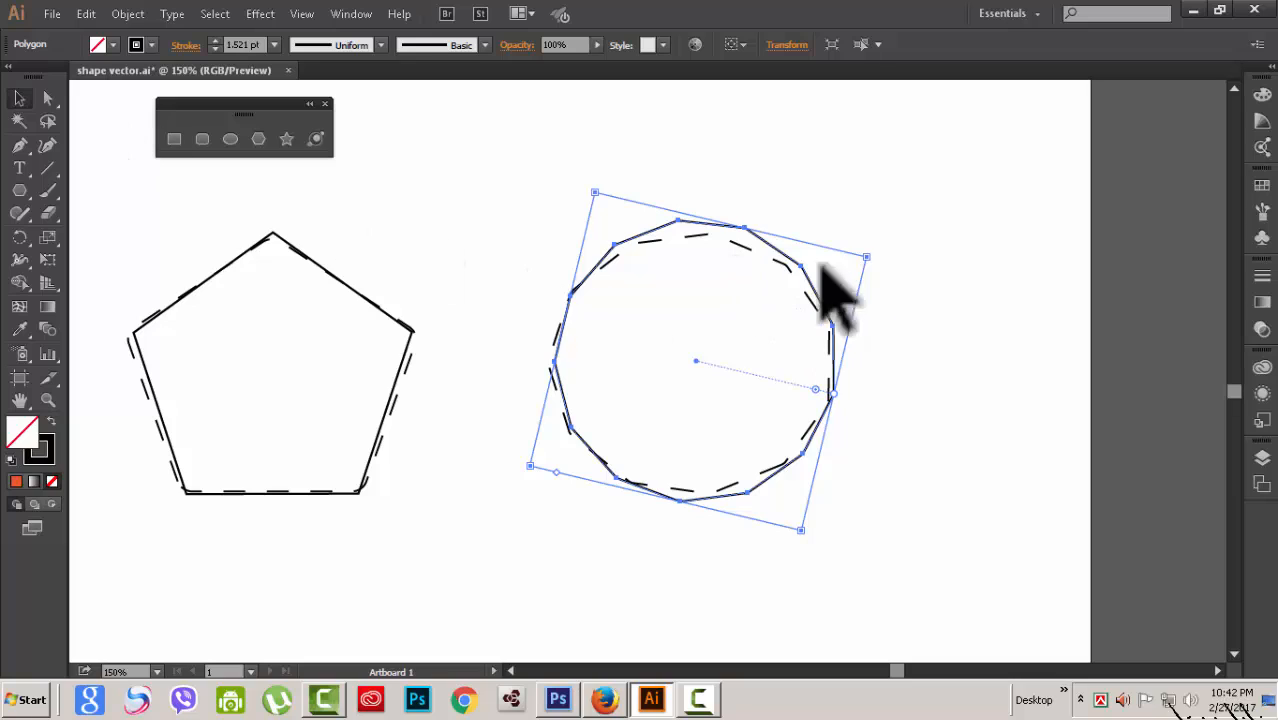
pyautogui.moveTo(870, 262); pyautogui.dragTo(872, 272)
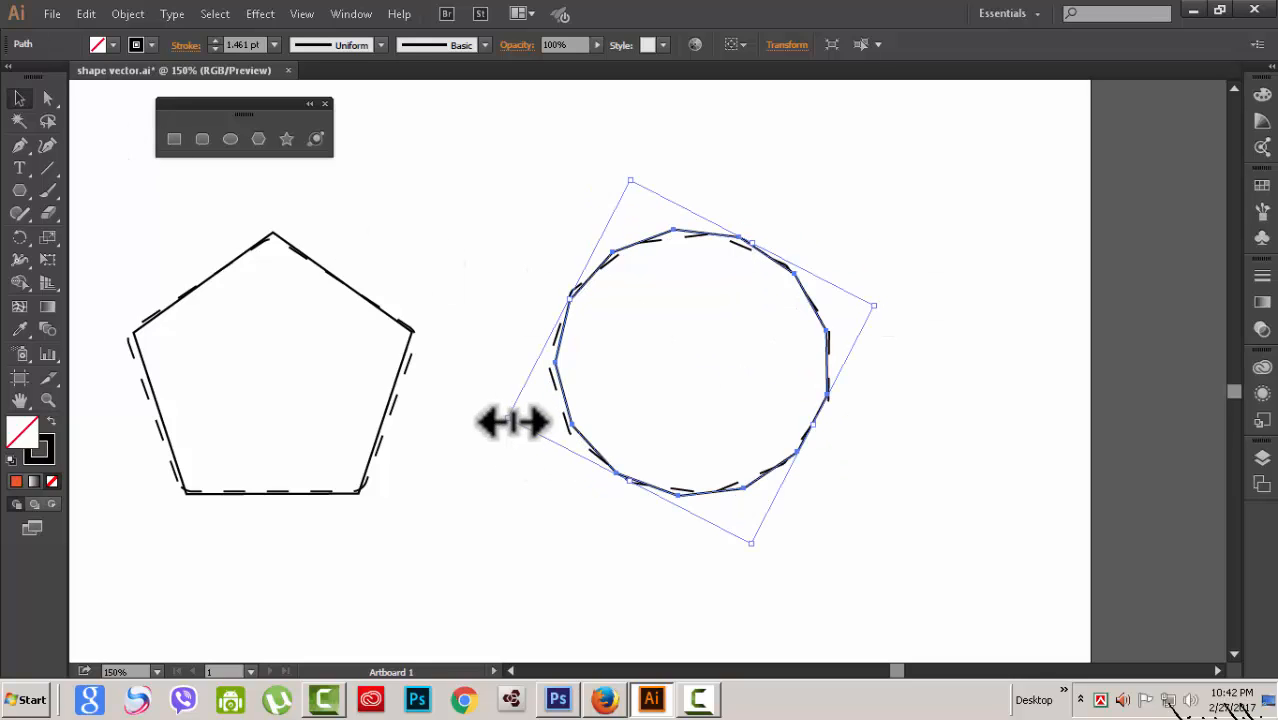
pyautogui.moveTo(512, 422); pyautogui.dragTo(508, 422)
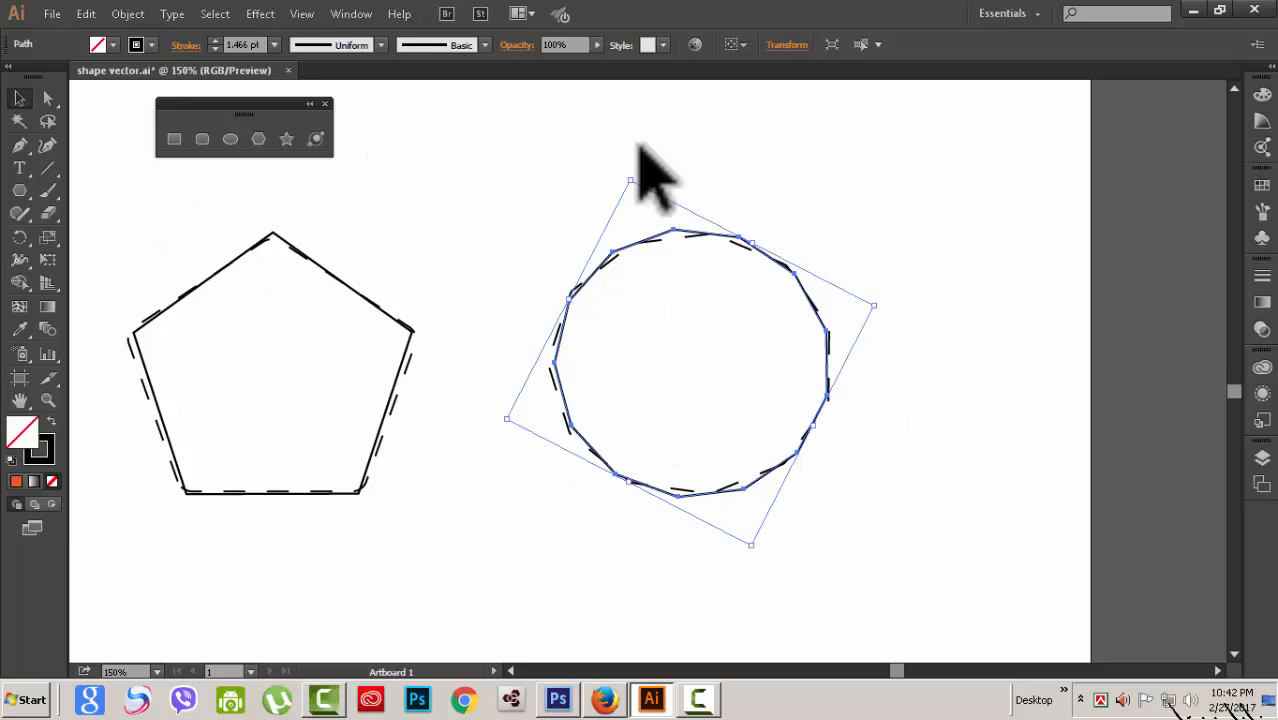
pyautogui.click(938, 224)
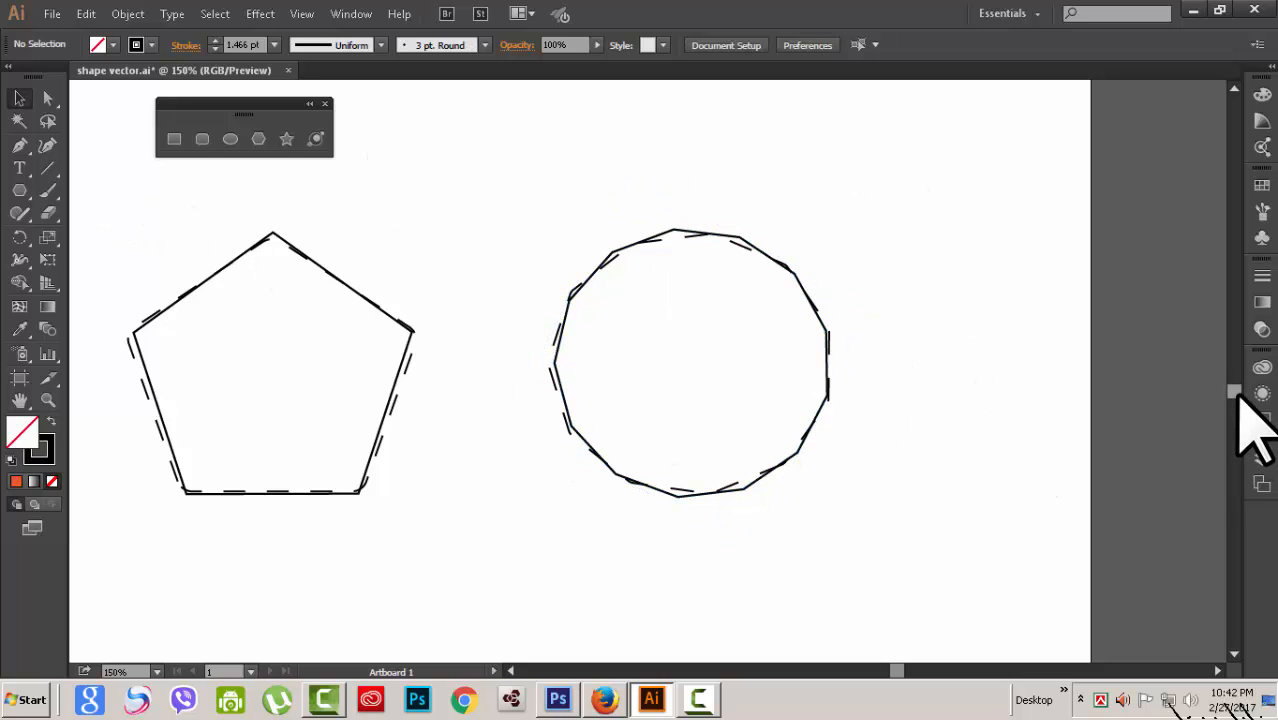
# Draw a rounded square of about 2.19 in with 0.5 in corners over the dashed rounded square in the bottom row
pyautogui.scroll(-3, 1245, 410)
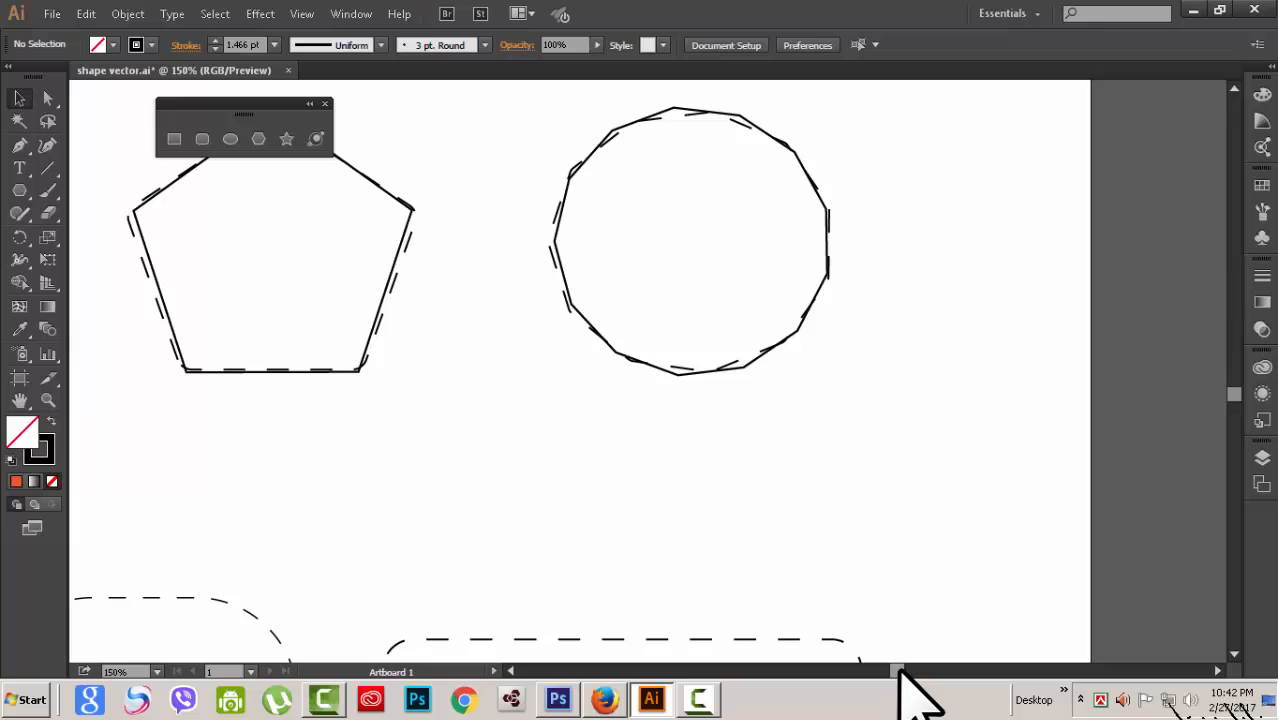
pyautogui.moveTo(899, 671); pyautogui.dragTo(880, 671)
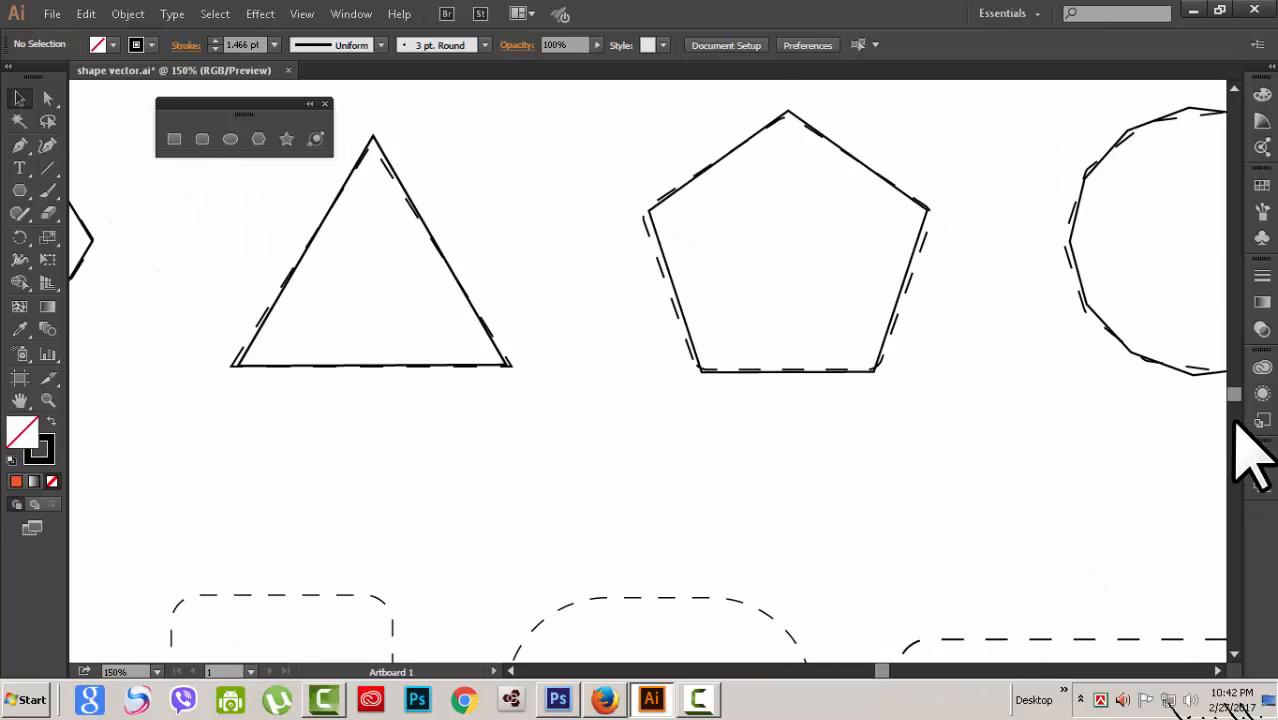
pyautogui.scroll(-5, 1237, 398)
pyautogui.scroll(1, 1234, 380)
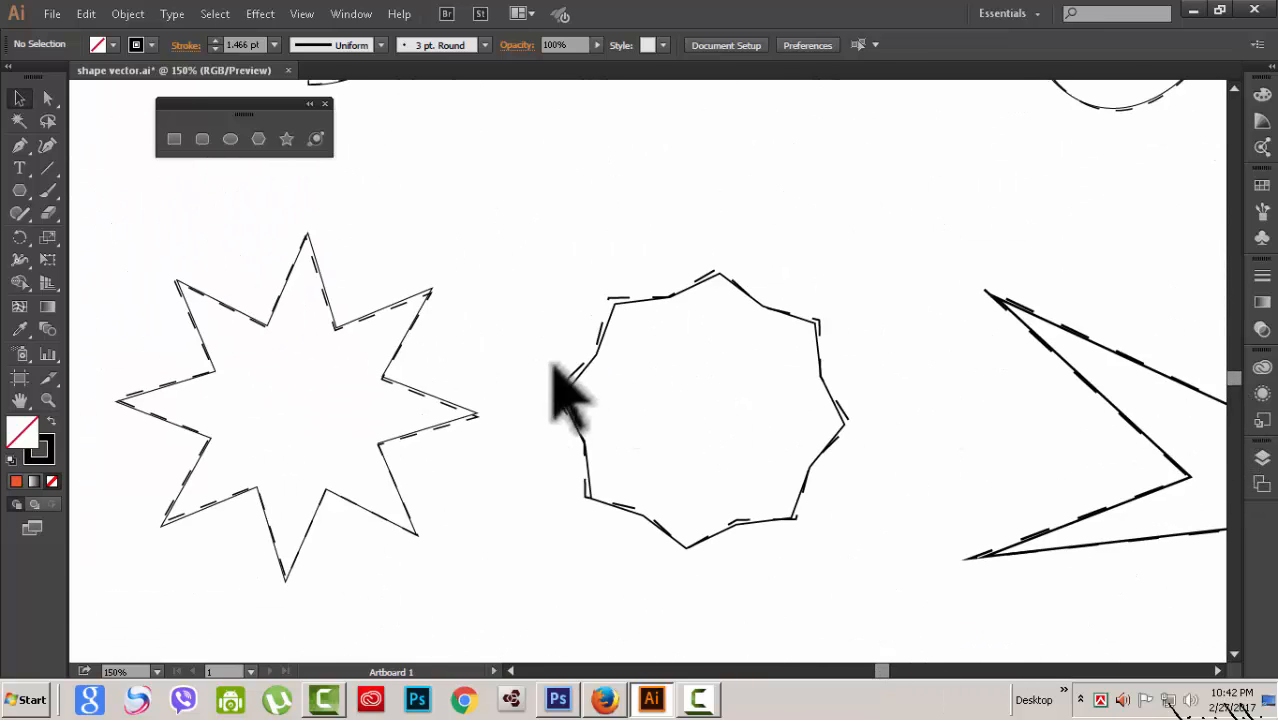
pyautogui.moveTo(1236, 384); pyautogui.dragTo(1236, 407)
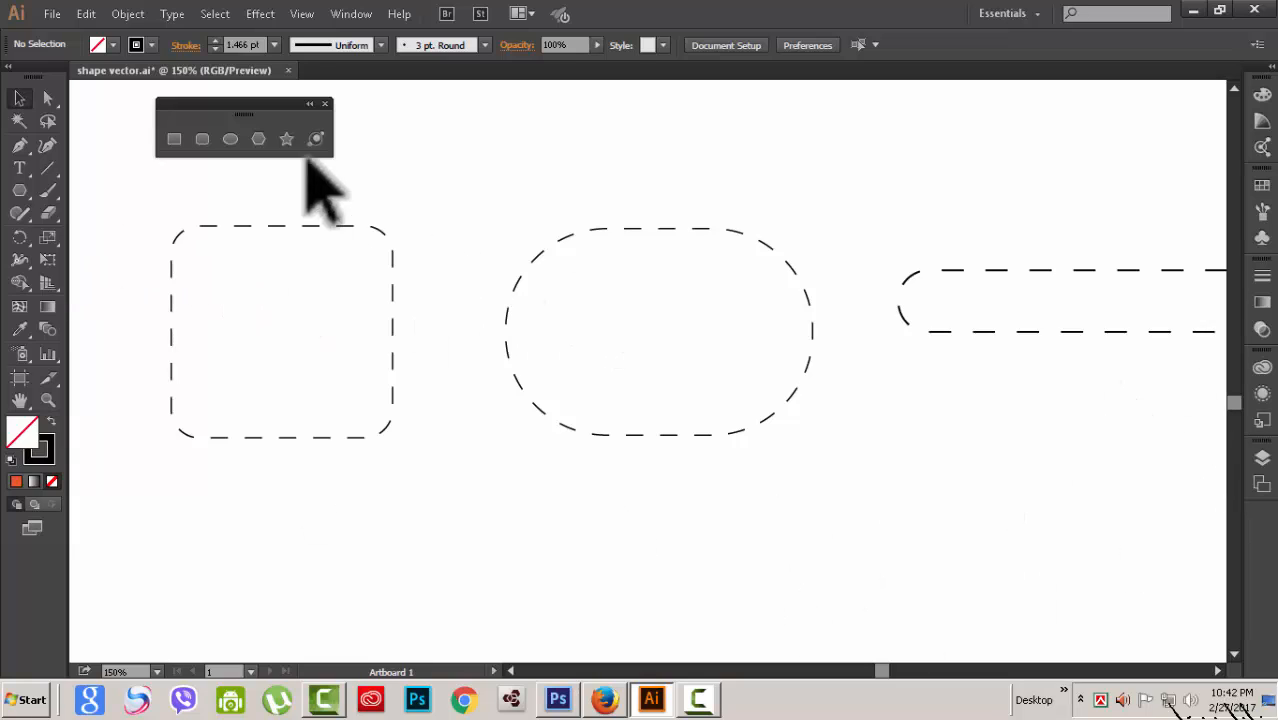
pyautogui.click(202, 139)
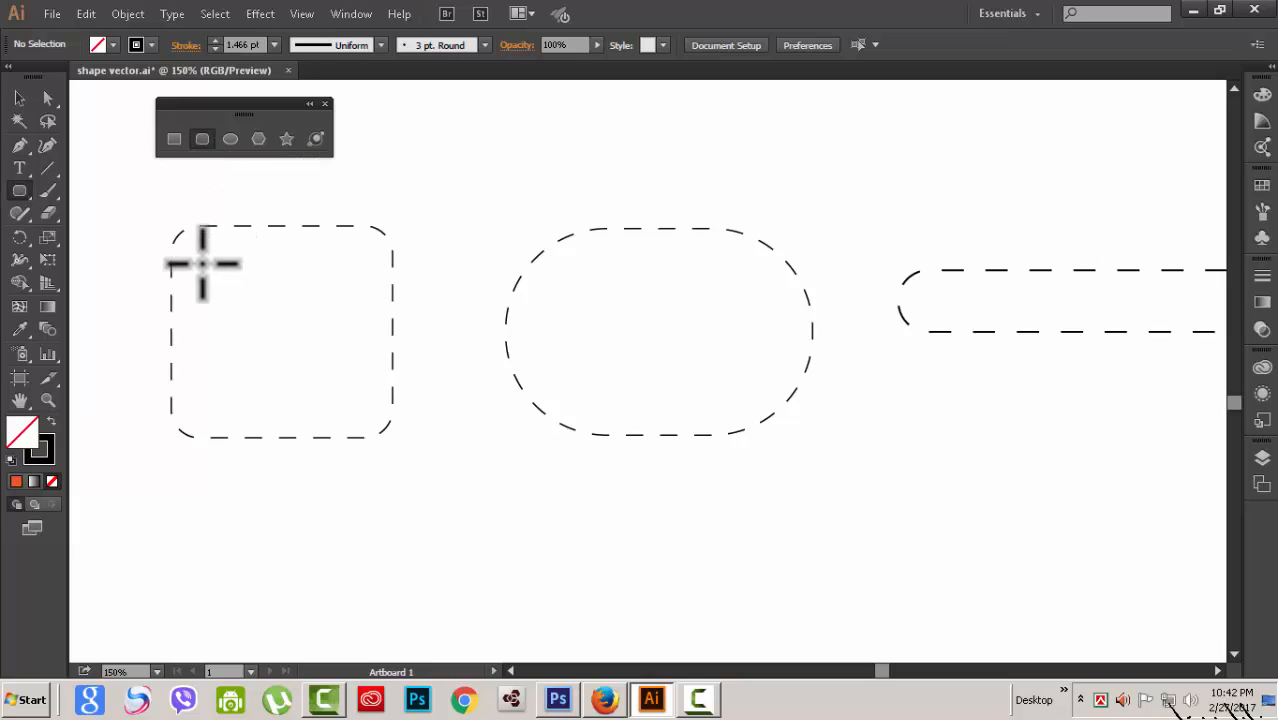
pyautogui.moveTo(271, 322)
pyautogui.mouseDown()
pyautogui.moveTo(365, 402)
pyautogui.moveTo(451, 428)
pyautogui.moveTo(475, 450)
pyautogui.moveTo(476, 530)
pyautogui.moveTo(510, 567)
pyautogui.mouseUp()
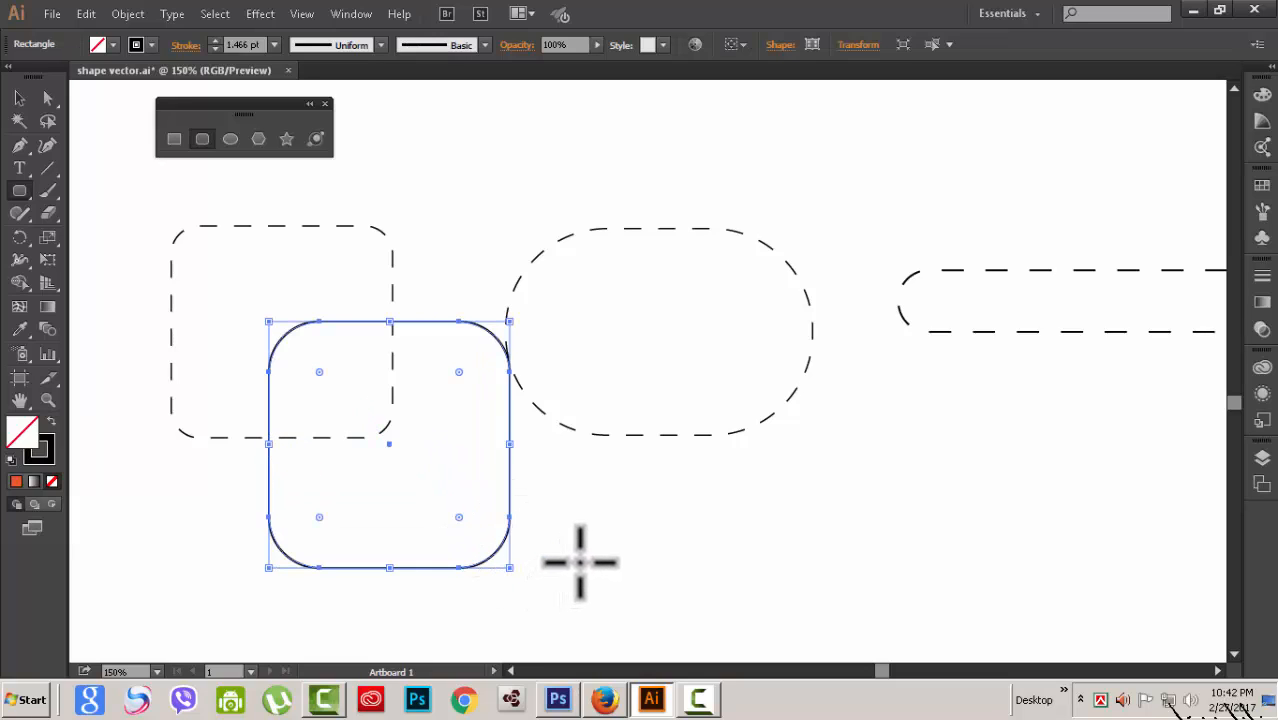
pyautogui.hotkey('ctrl', 'z')
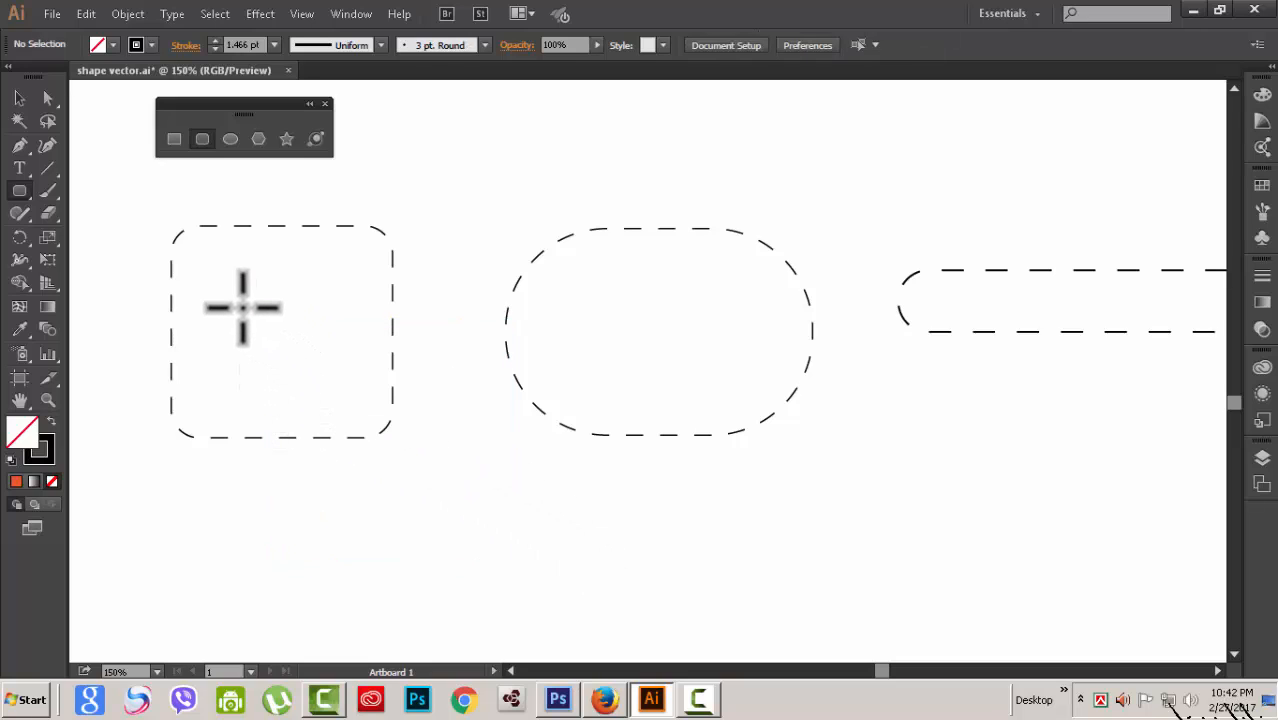
pyautogui.moveTo(262, 323); pyautogui.dragTo(388, 382)
pyautogui.press('shift')
pyautogui.press('space')
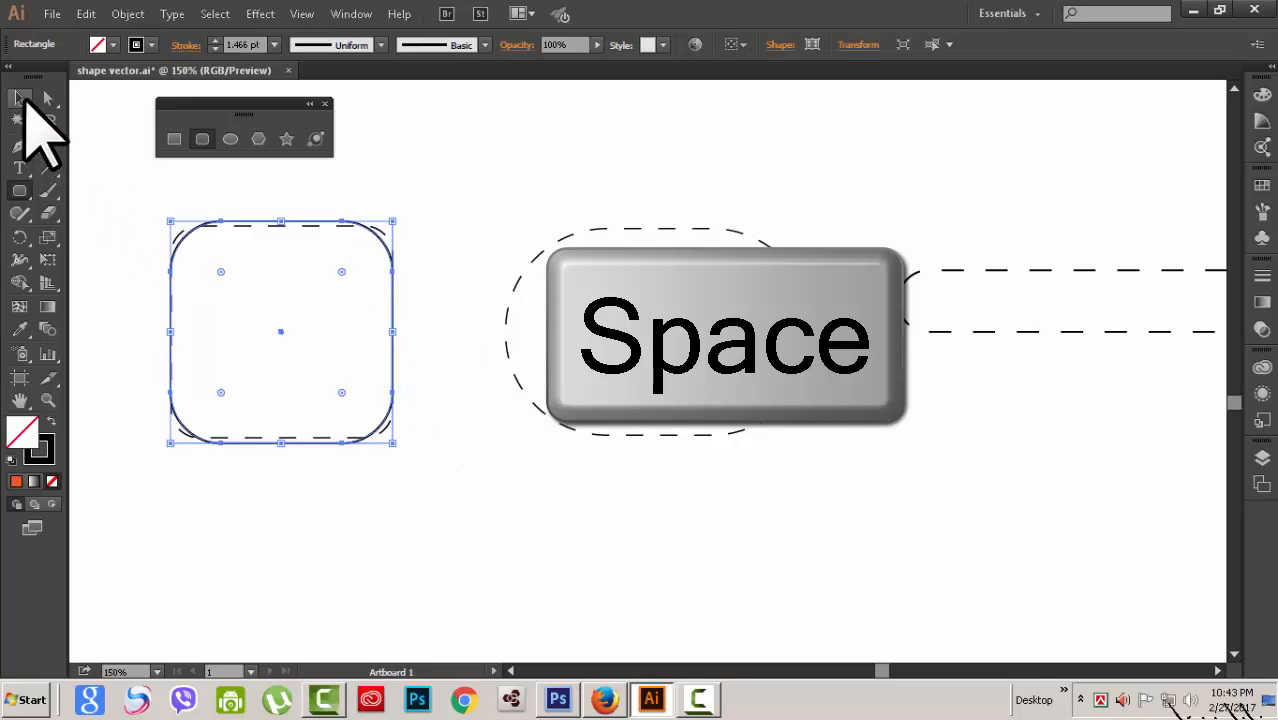
# Try to adjust the rounded square's top and bottom edges to the dashed outline, and deselect it
pyautogui.click(20, 98)
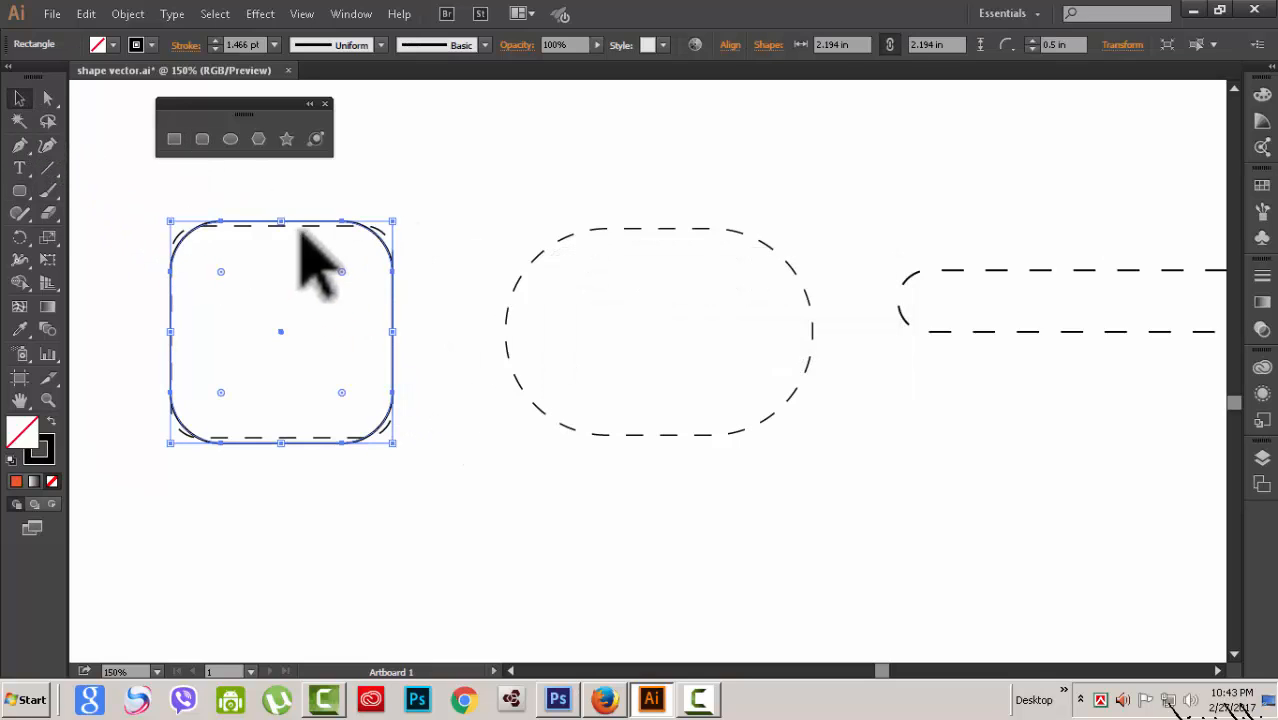
pyautogui.moveTo(290, 227); pyautogui.dragTo(290, 230)
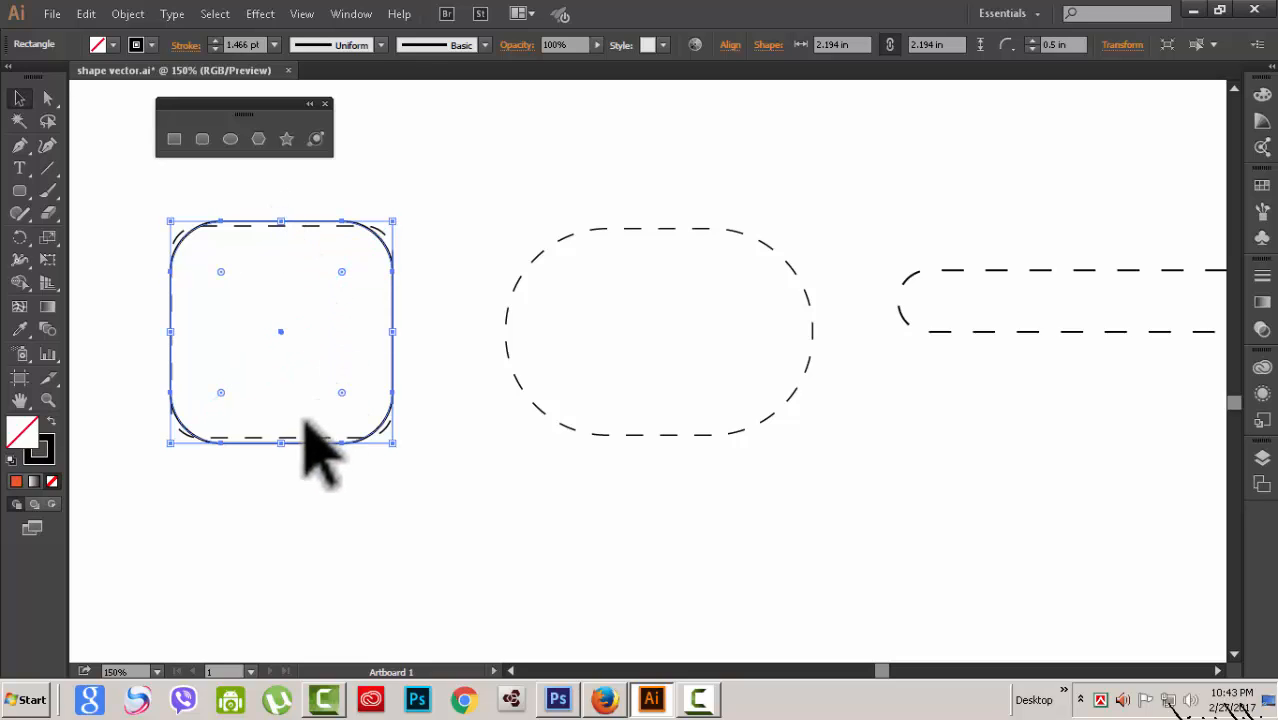
pyautogui.moveTo(288, 450); pyautogui.dragTo(288, 450)
pyautogui.click(432, 502)
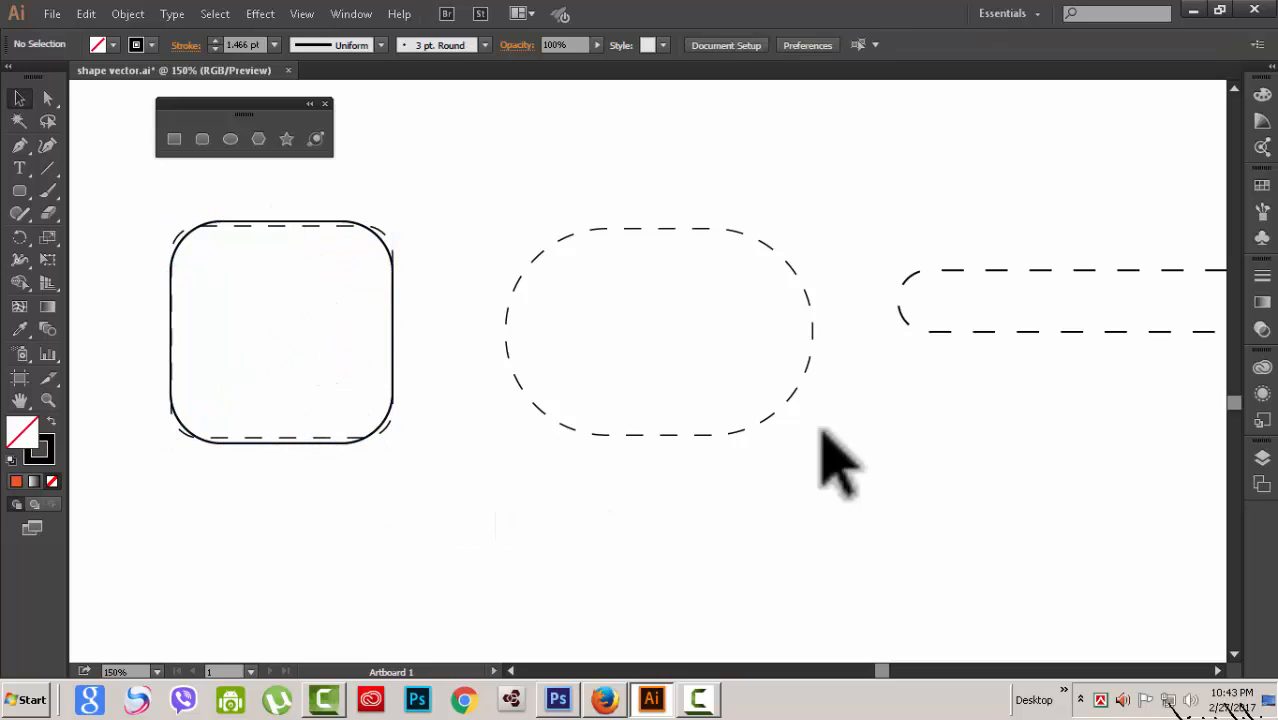
# Draw a rounded rectangle about 2.89 by 2.13 in over the wider dashed outline, with the corner radius raised to about 0.97 in
pyautogui.click(202, 140)
pyautogui.moveTo(519, 223); pyautogui.dragTo(812, 435)
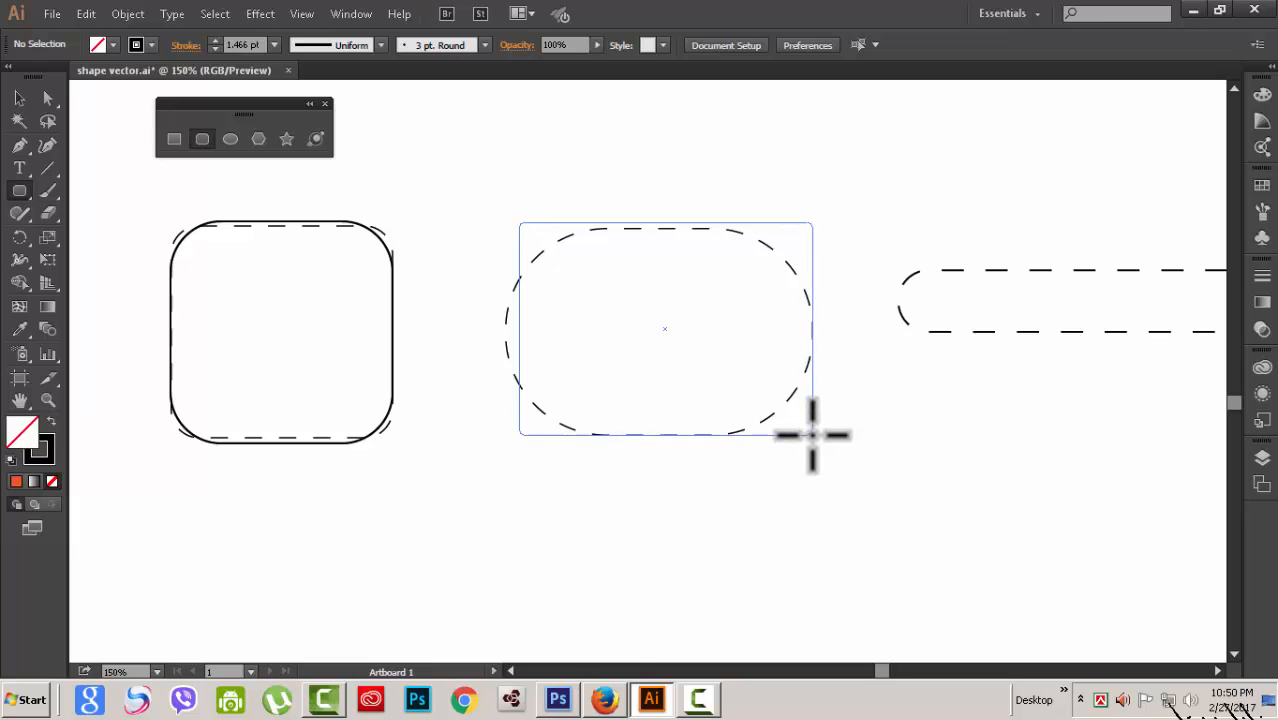
pyautogui.press('Down')
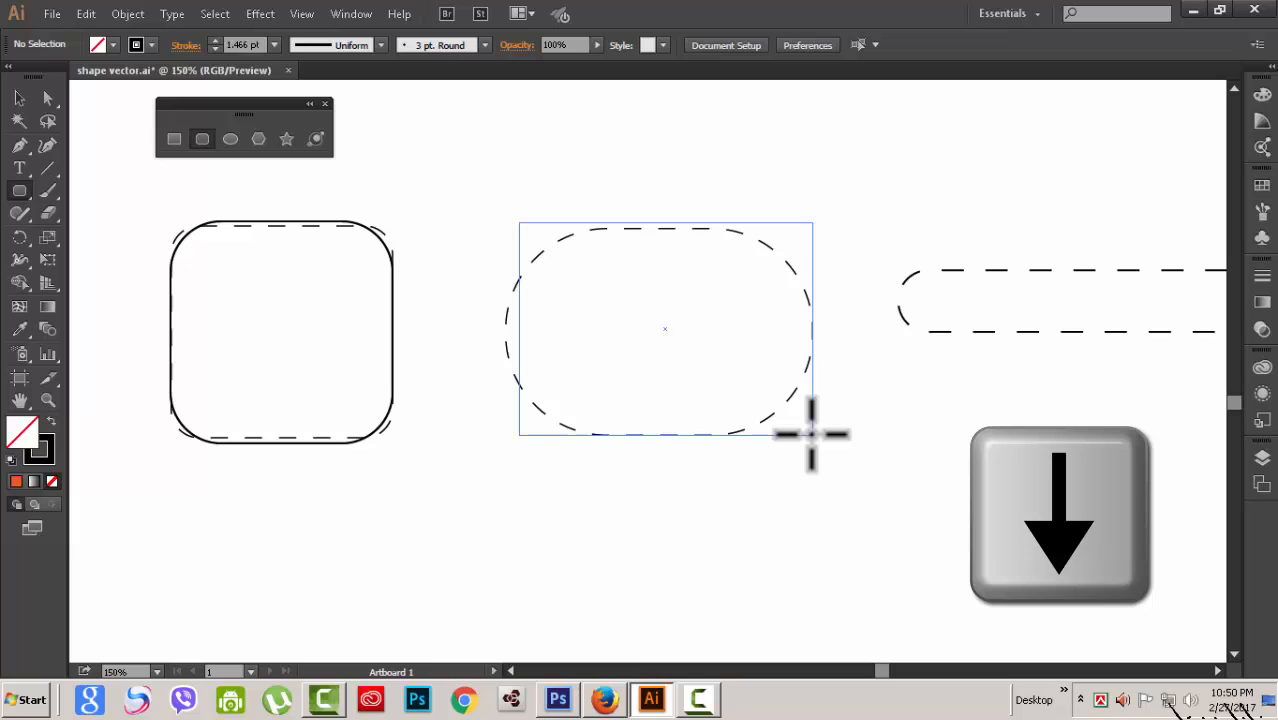
pyautogui.moveTo(811, 434)
pyautogui.mouseDown()
pyautogui.moveTo(796, 428)
pyautogui.moveTo(812, 434)
pyautogui.mouseUp()
pyautogui.press('Up')
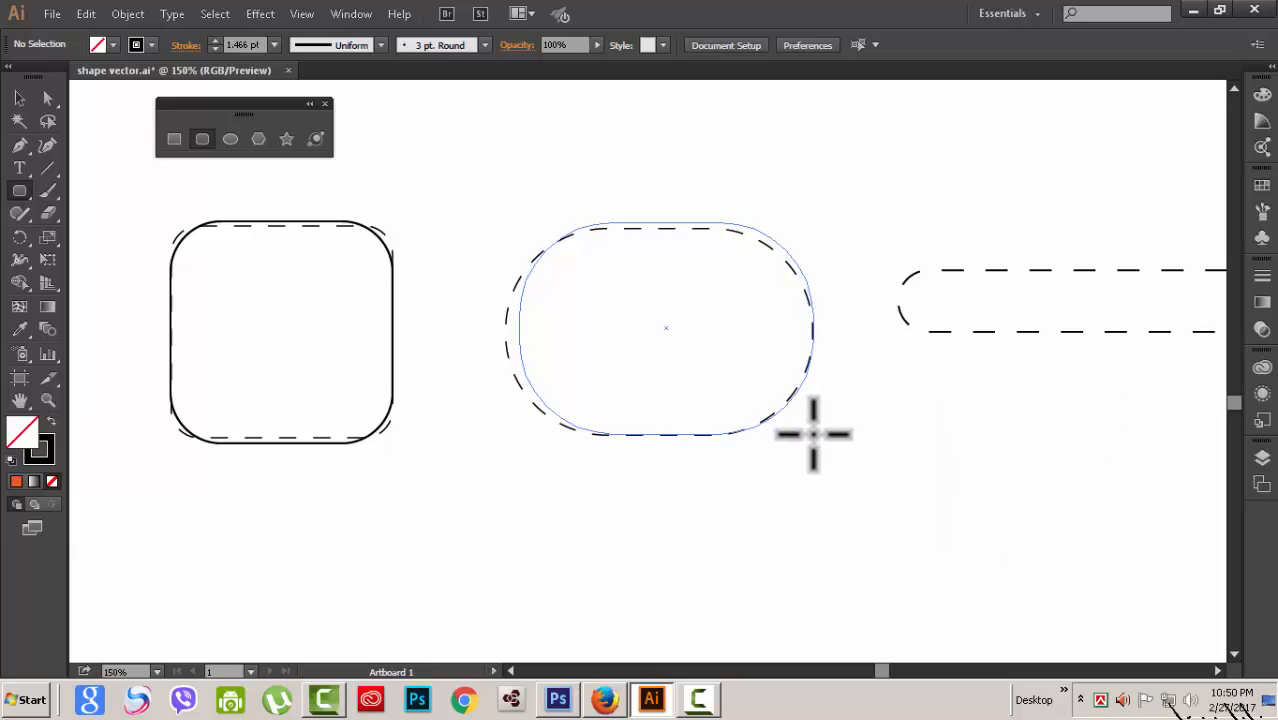
pyautogui.moveTo(813, 434); pyautogui.dragTo(816, 445)
pyautogui.press('v')
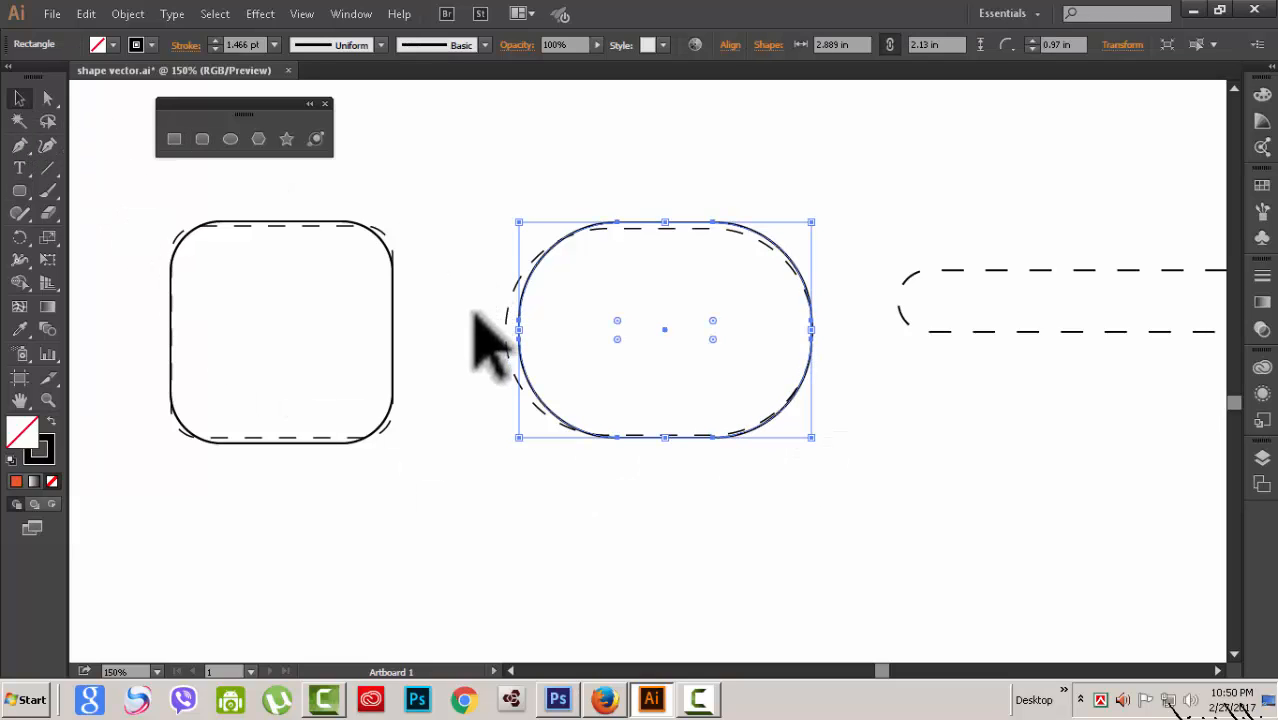
# Widen the new rounded rectangle to about 3.02 in and lower its upper edge to fit the dashed outline, and deselect it
pyautogui.moveTo(518, 340); pyautogui.dragTo(508, 339)
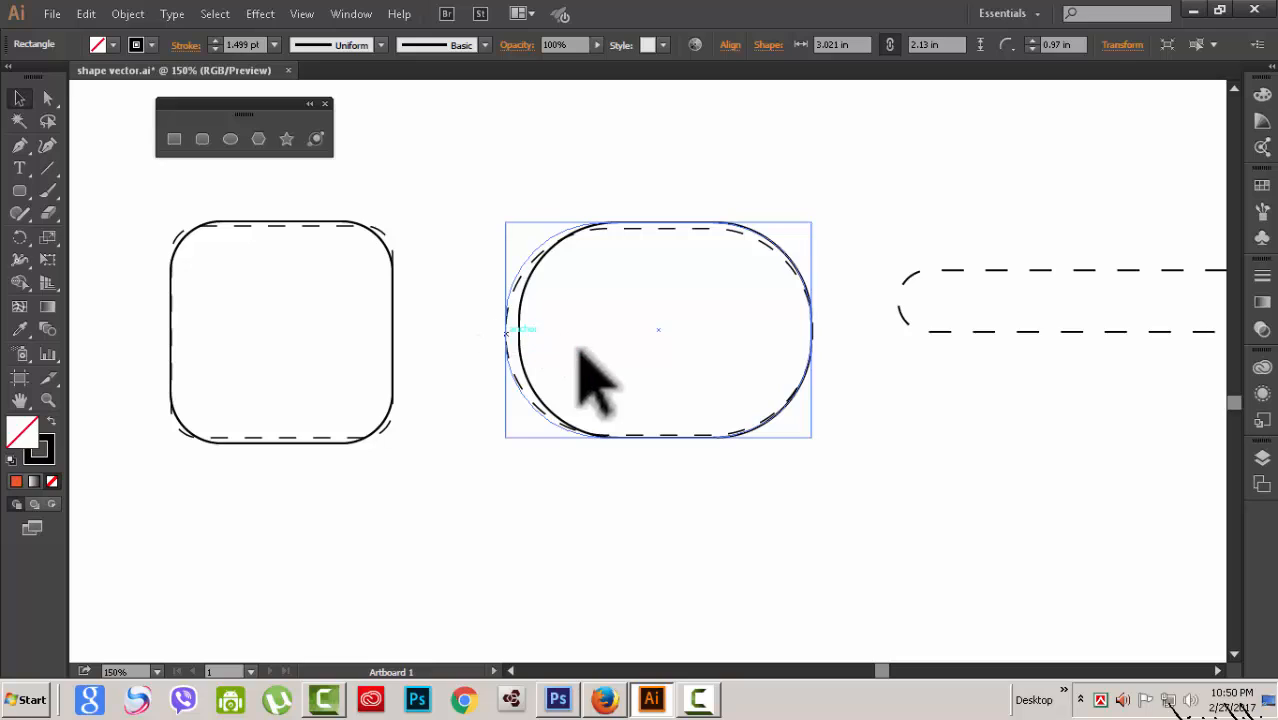
pyautogui.click(720, 295)
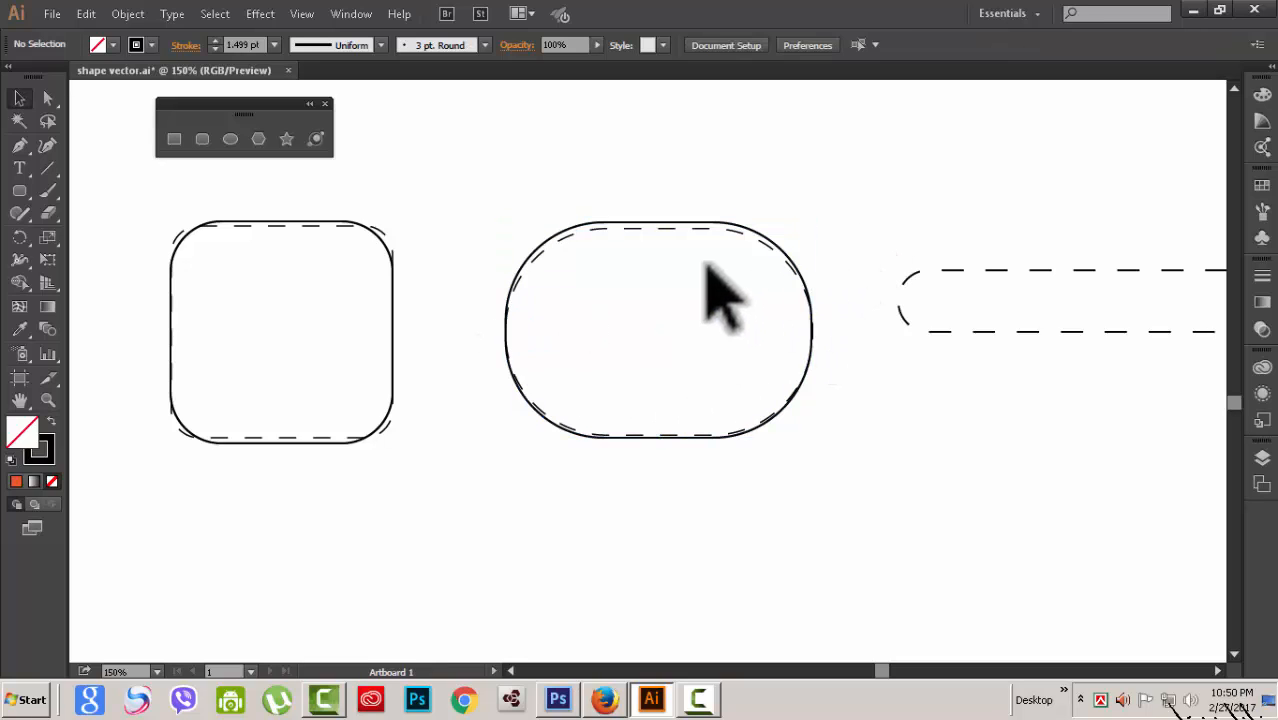
pyautogui.click(675, 223)
pyautogui.moveTo(666, 223); pyautogui.dragTo(670, 230)
pyautogui.click(830, 266)
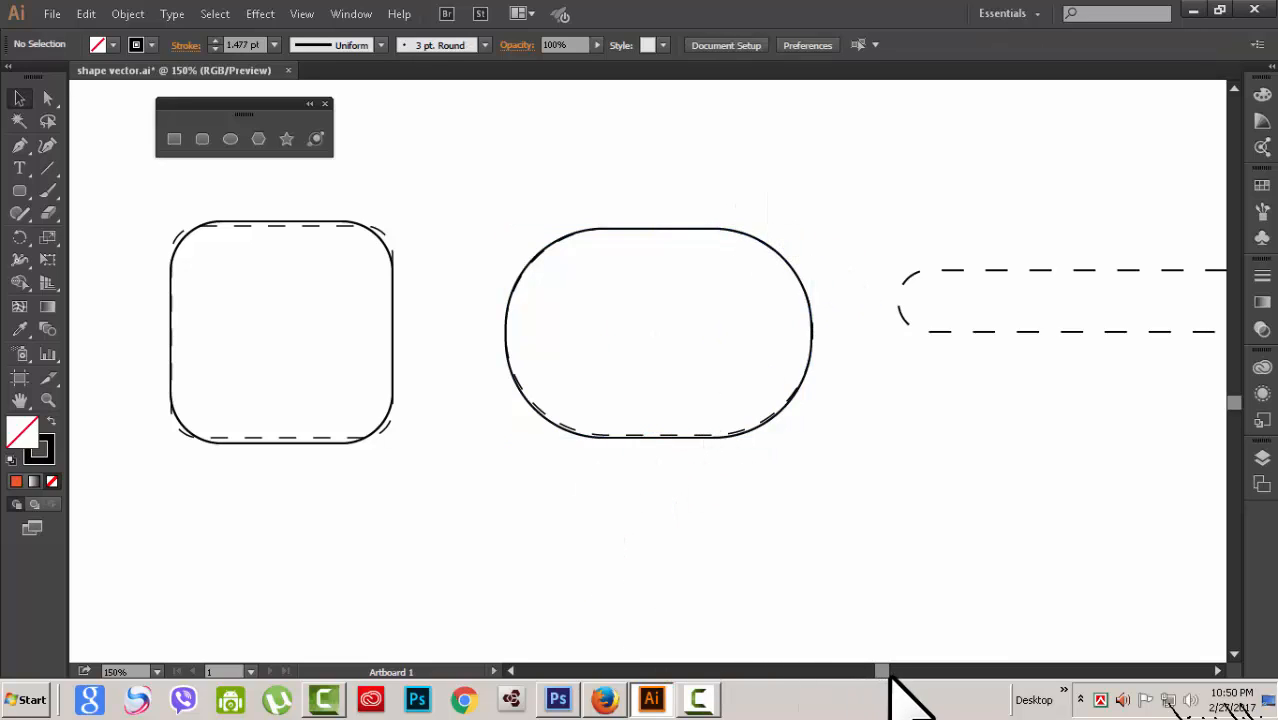
# Draw a long, thin rounded rectangle with fully rounded ends over the dashed bar beside the wide rounded rectangle
pyautogui.moveTo(882, 672); pyautogui.dragTo(893, 665)
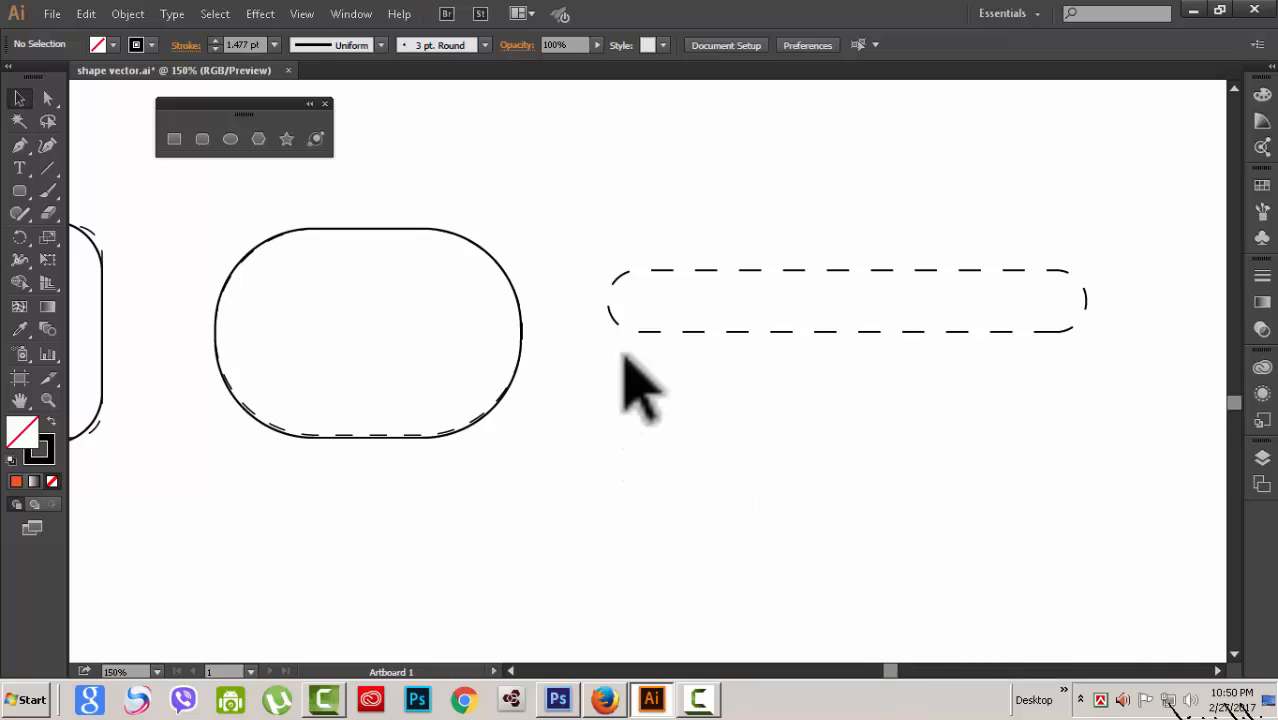
pyautogui.click(230, 140)
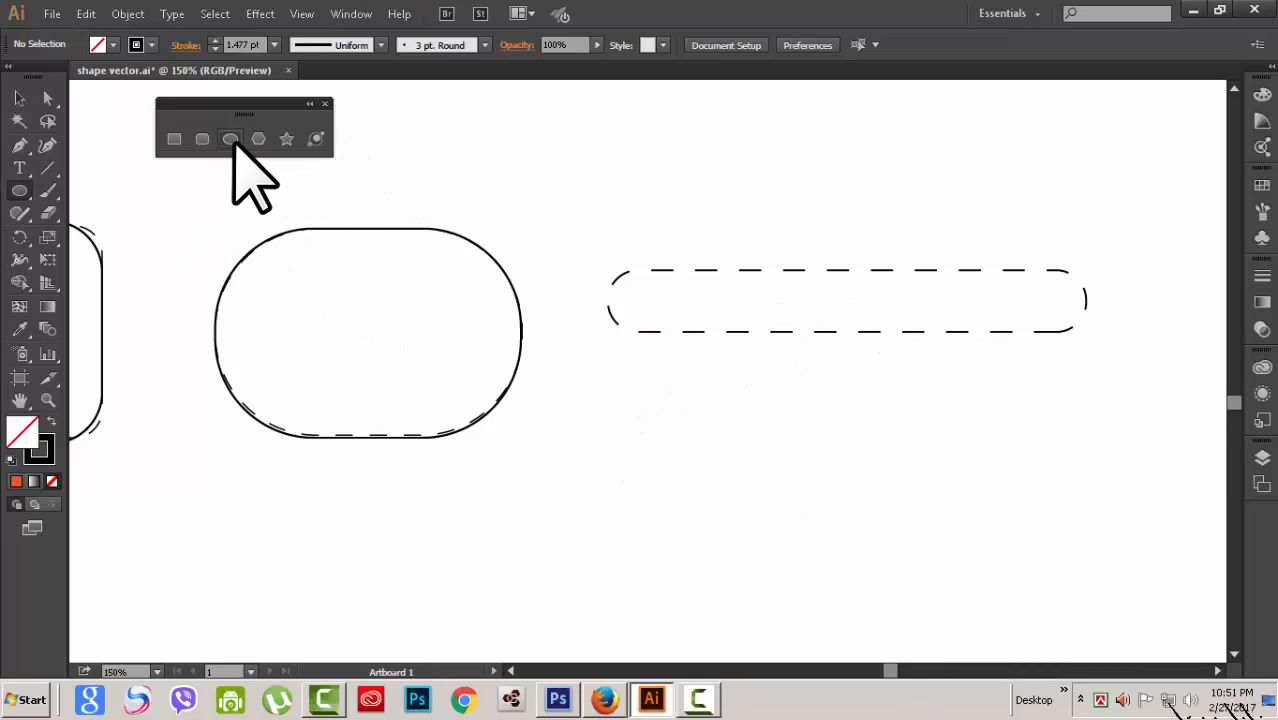
pyautogui.click(206, 140)
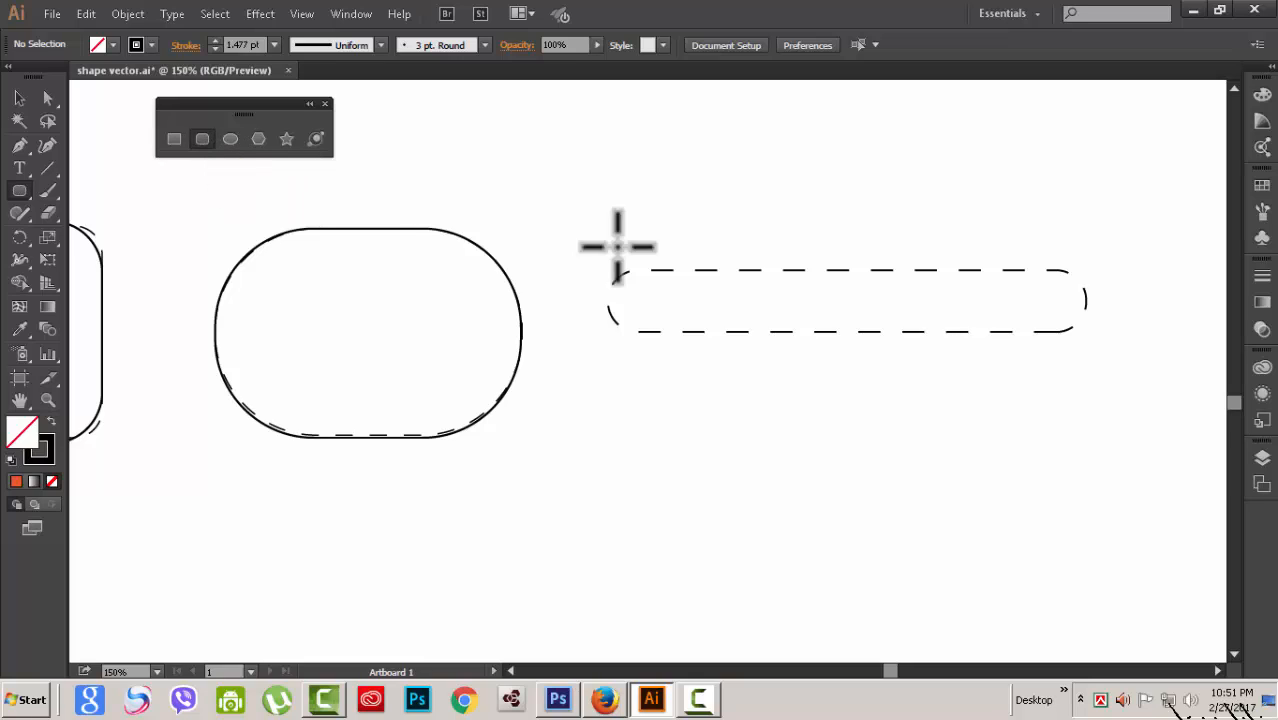
pyautogui.moveTo(615, 282); pyautogui.dragTo(1089, 338)
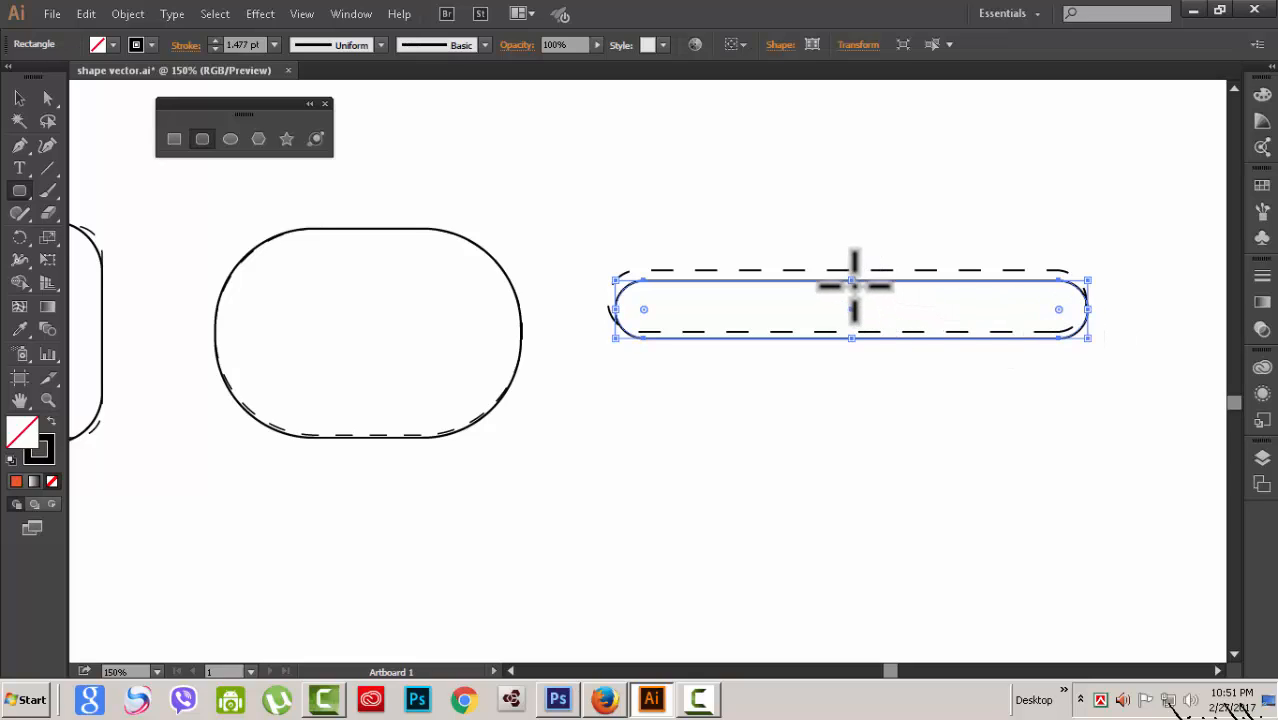
# Fit the bar's upper, lower and left edges to the dashed outline, at about 4.74 by 0.61 in
pyautogui.moveTo(860, 290); pyautogui.dragTo(856, 280)
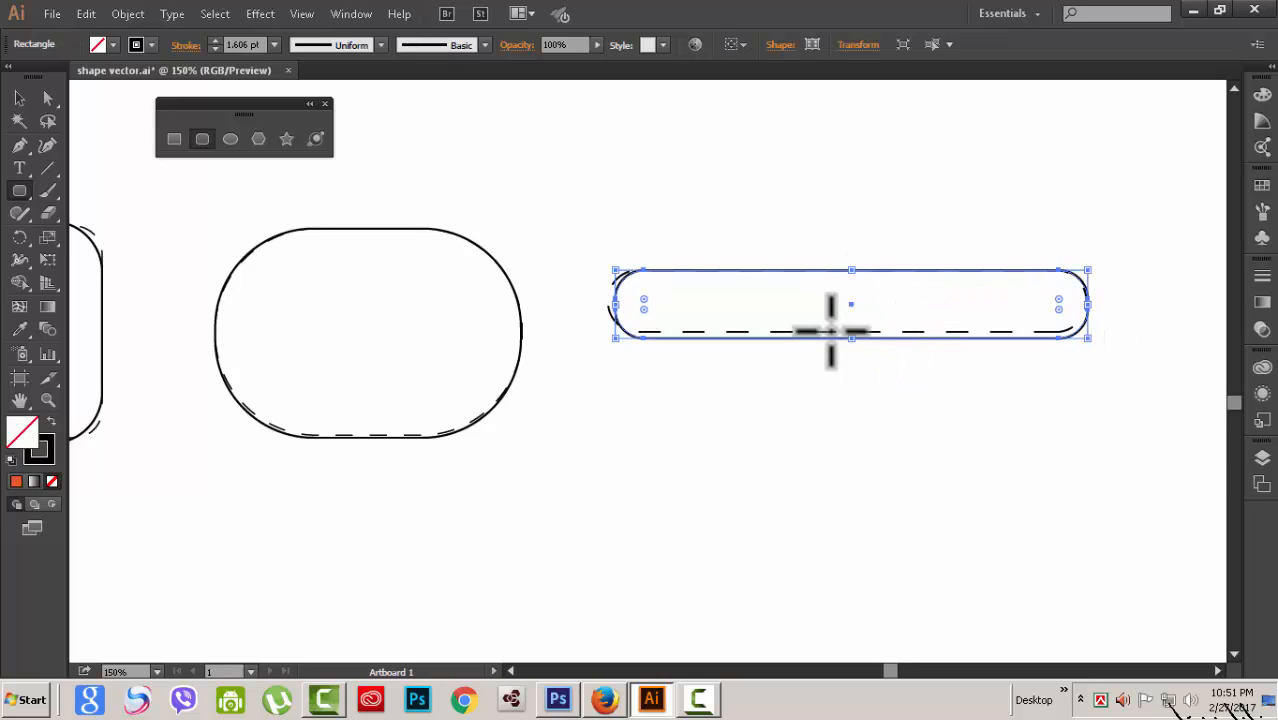
pyautogui.moveTo(858, 347); pyautogui.dragTo(856, 333)
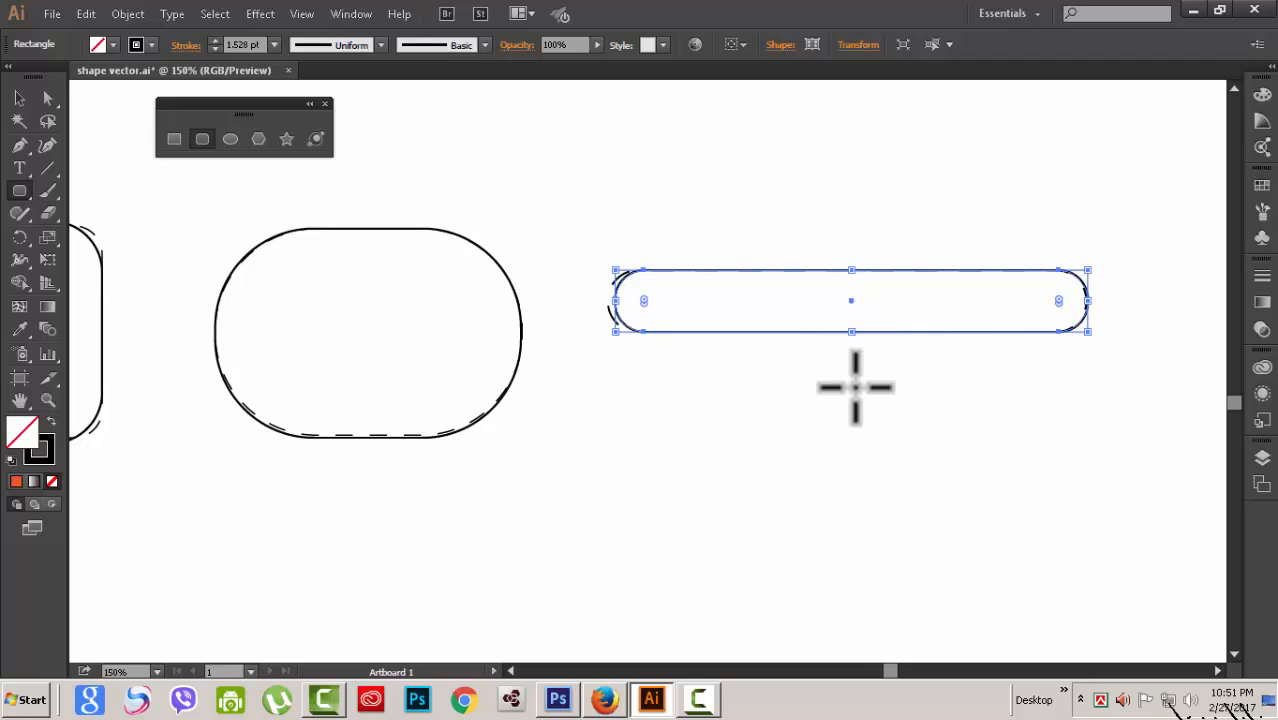
pyautogui.click(848, 440)
pyautogui.click(690, 394)
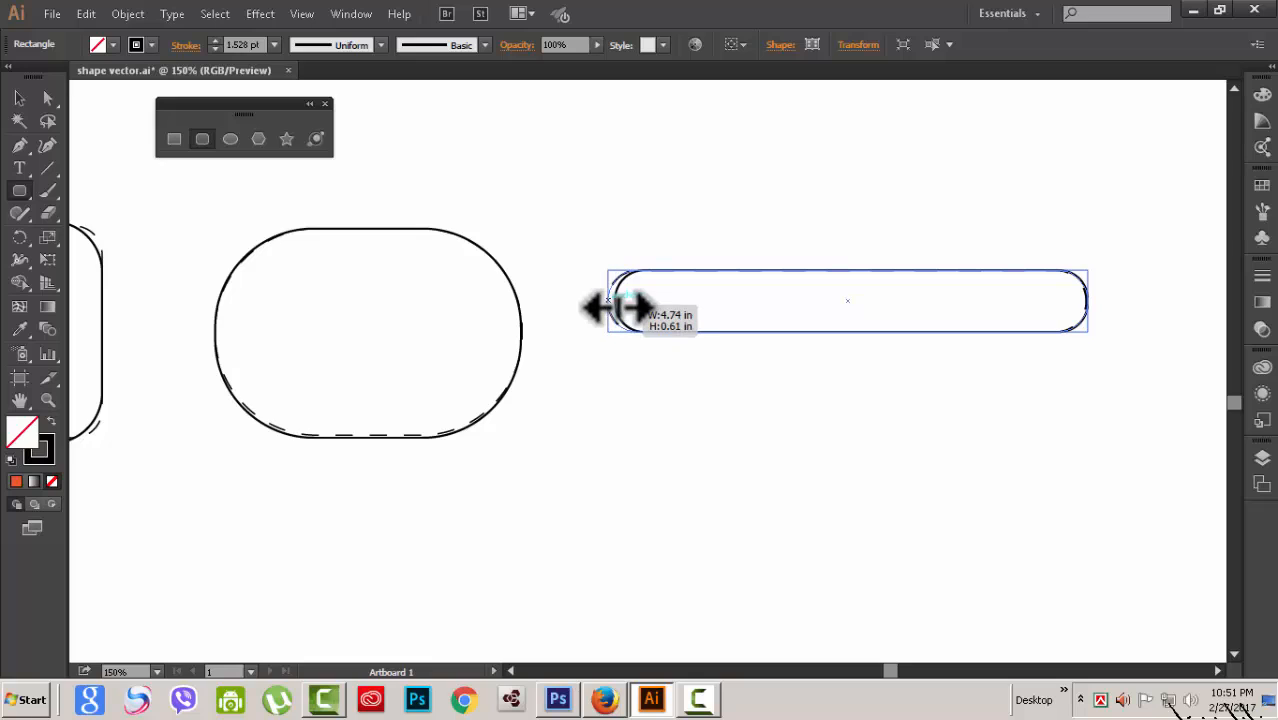
pyautogui.moveTo(618, 308); pyautogui.dragTo(617, 308)
# Fit the whole artboard in the view and deselect the bar to show all the traced shapes
pyautogui.scroll(-5, 767, 443)
pyautogui.scroll(4, 769, 443)
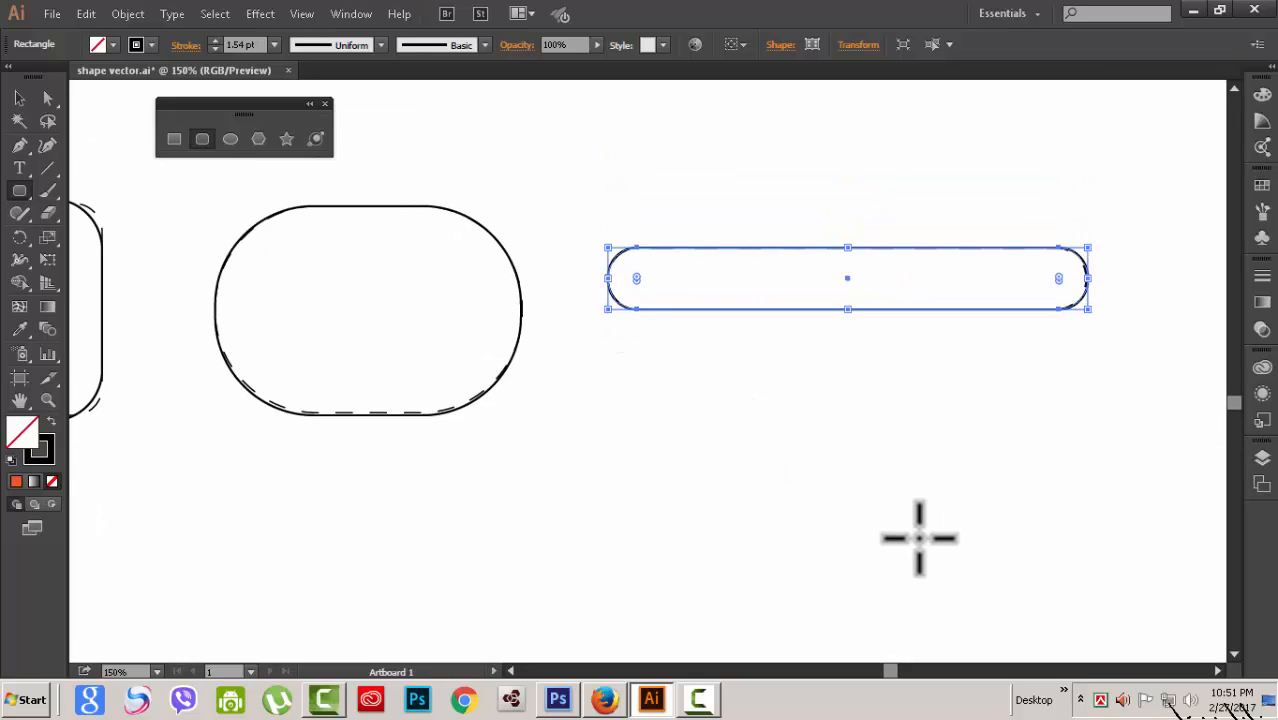
pyautogui.hotkey('ctrl', '0')
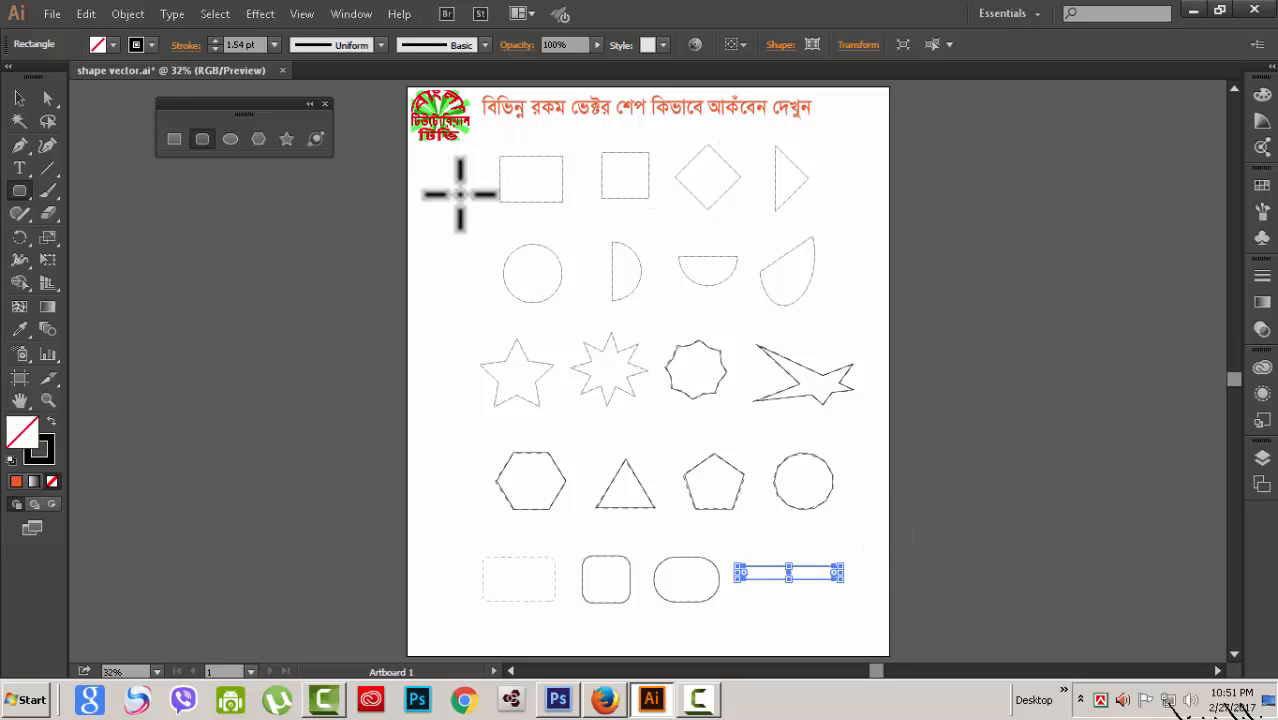
pyautogui.click(22, 96)
pyautogui.click(984, 300)
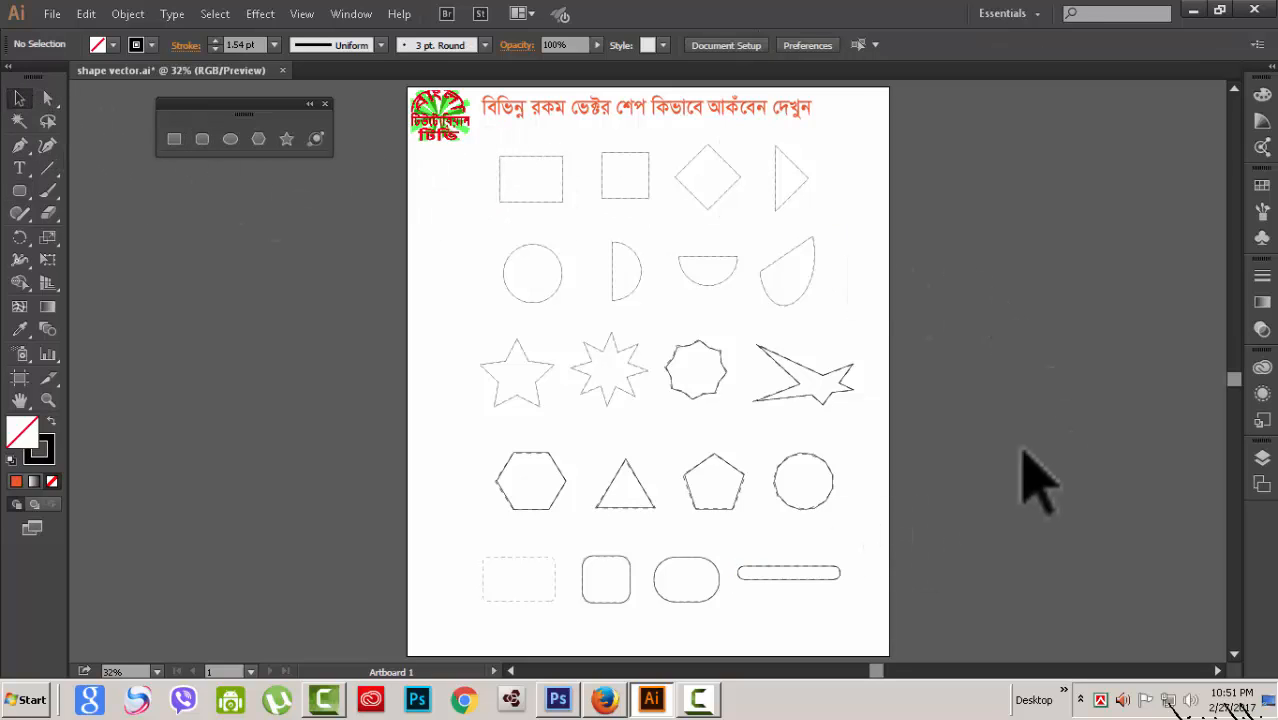
pyautogui.scroll(1, 770, 528)
pyautogui.scroll(-1, 752, 490)
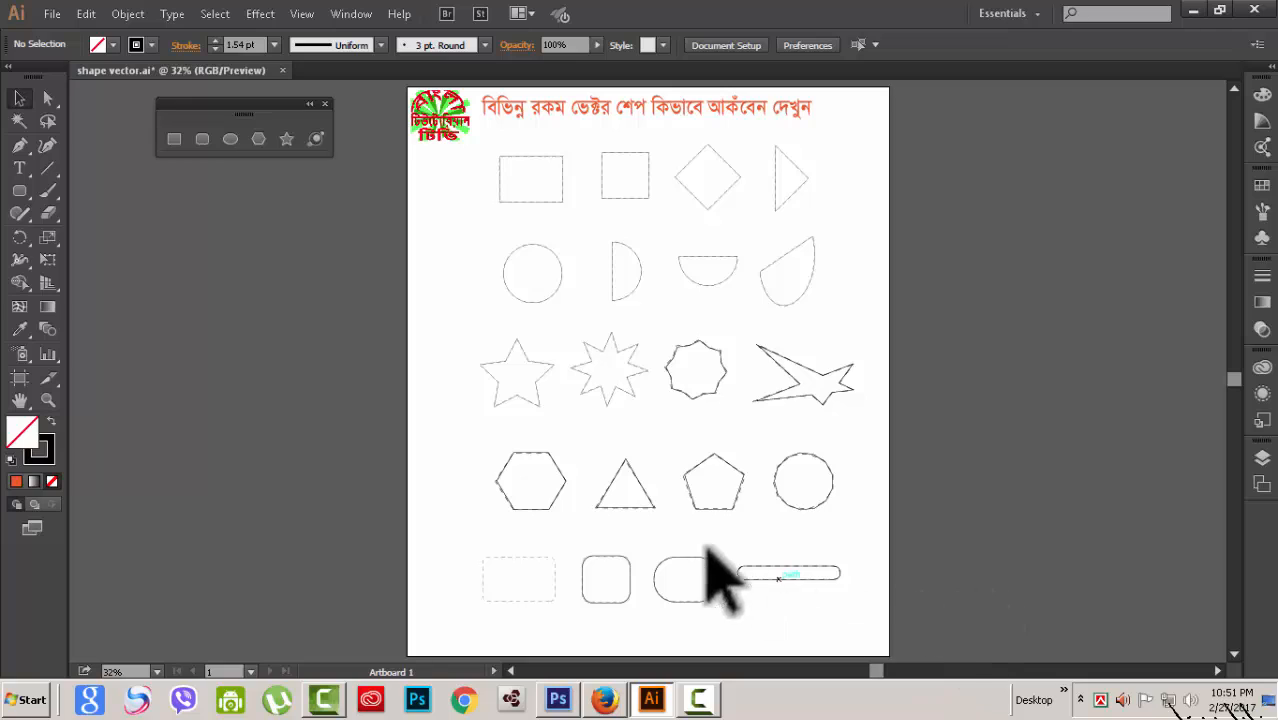